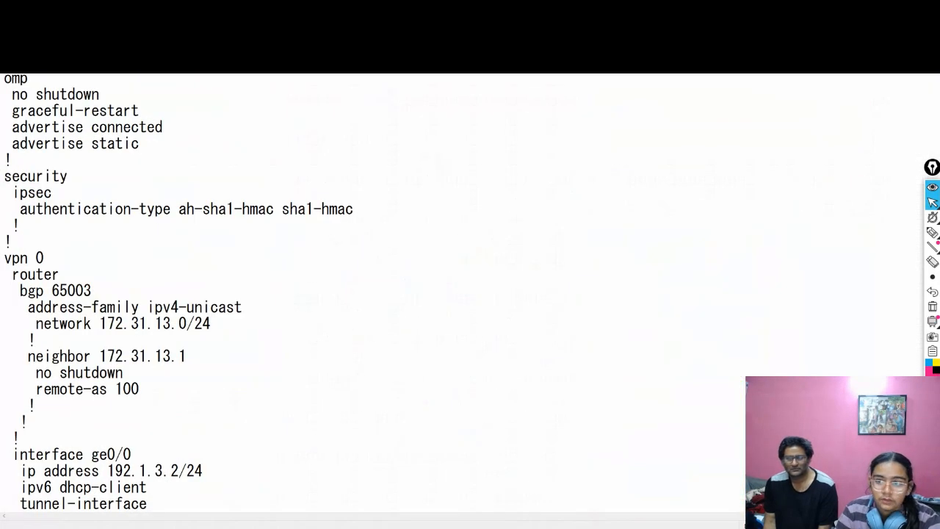
Step: Close the untitled Notepad document containing the device configuration without saving it
{"action": "key", "text": "alt+F4"}
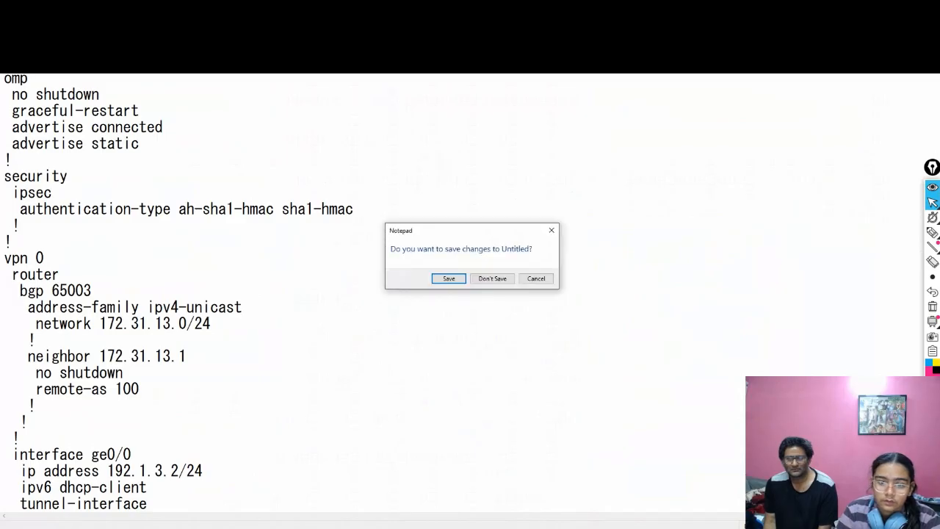
{"action": "key", "text": "Tab"}
{"action": "key", "text": "Return"}
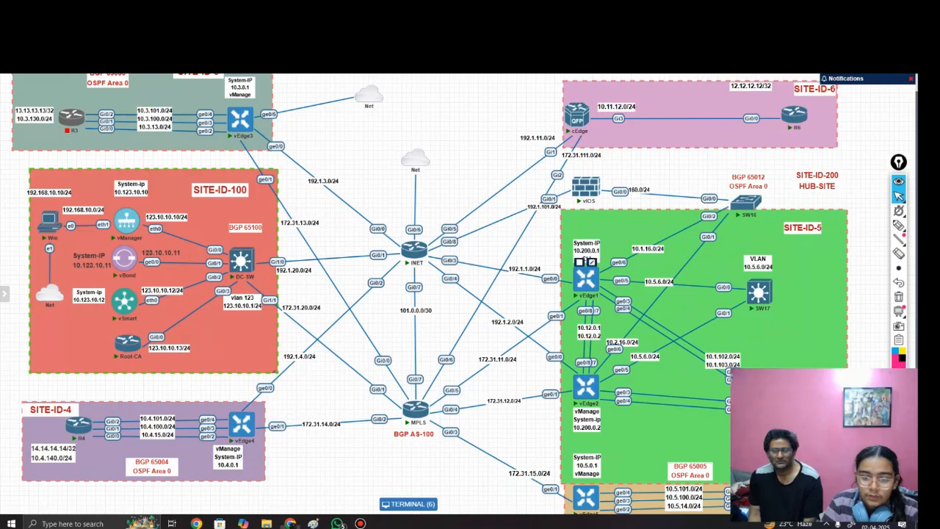
Step: Open the vEdge1 console and give its display a custom color scheme with a green foreground
{"action": "left_click", "coordinate": [586, 279]}
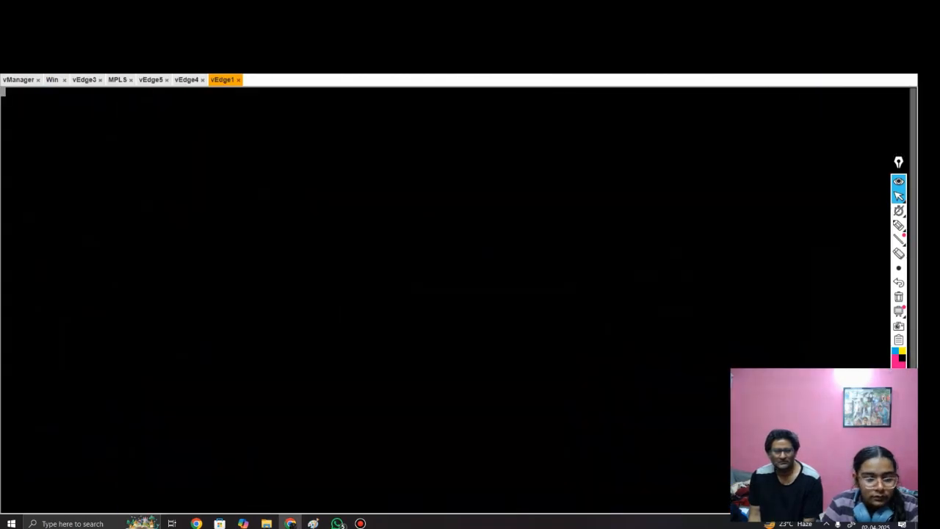
{"action": "key", "text": "ctrl+alt+shift"}
{"action": "left_click", "coordinate": [140, 297]}
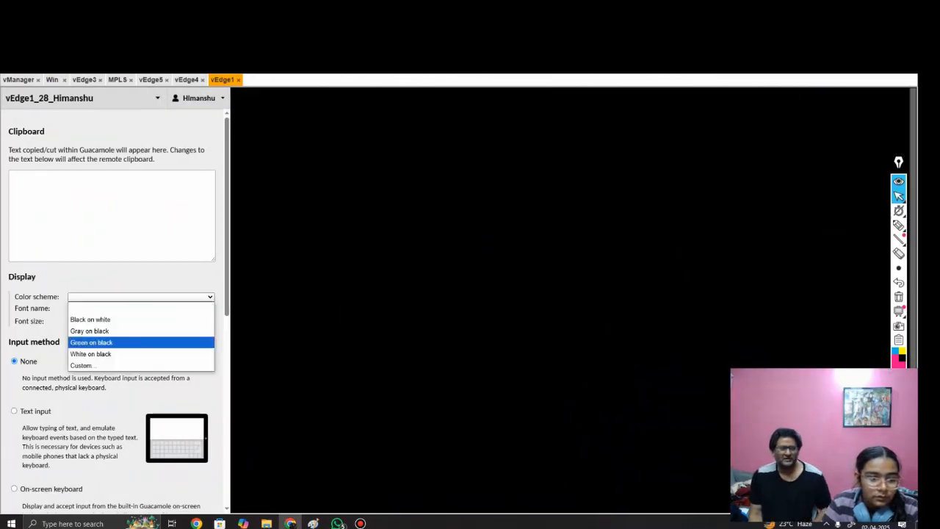
{"action": "left_click", "coordinate": [110, 365]}
{"action": "left_click", "coordinate": [141, 310]}
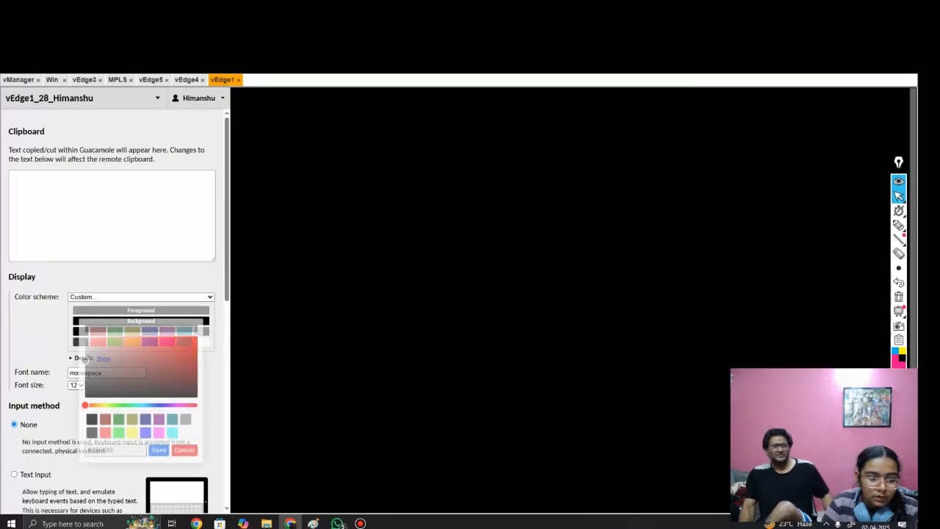
{"action": "left_click", "coordinate": [119, 433]}
{"action": "left_click", "coordinate": [197, 346]}
{"action": "left_click", "coordinate": [158, 450]}
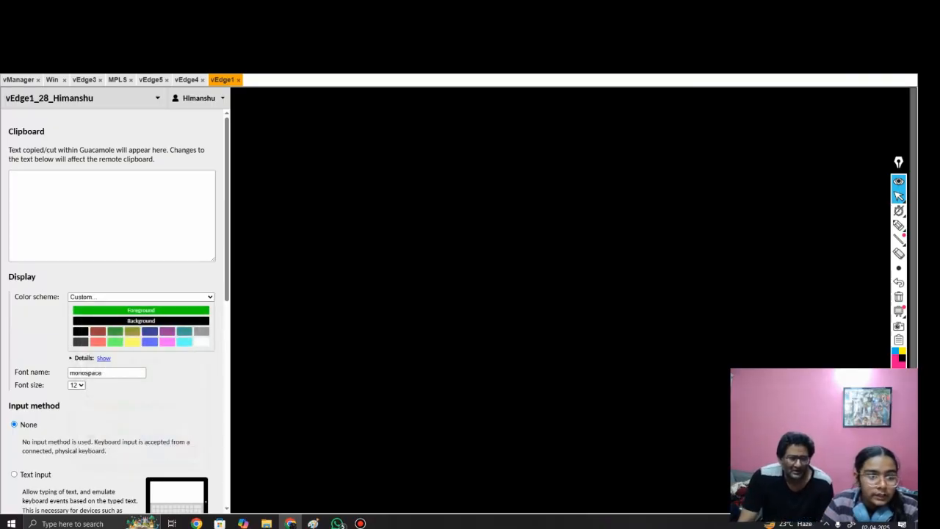
{"action": "key", "text": "ctrl+alt+shift"}
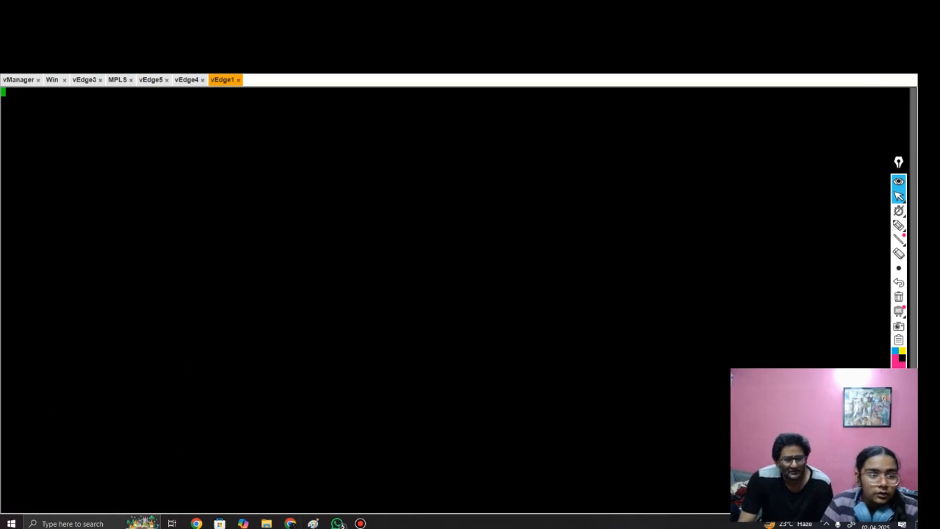
Step: Return to the vEdge1 console from the topology and log in as admin with the account password
{"action": "key", "text": "alt+Tab"}
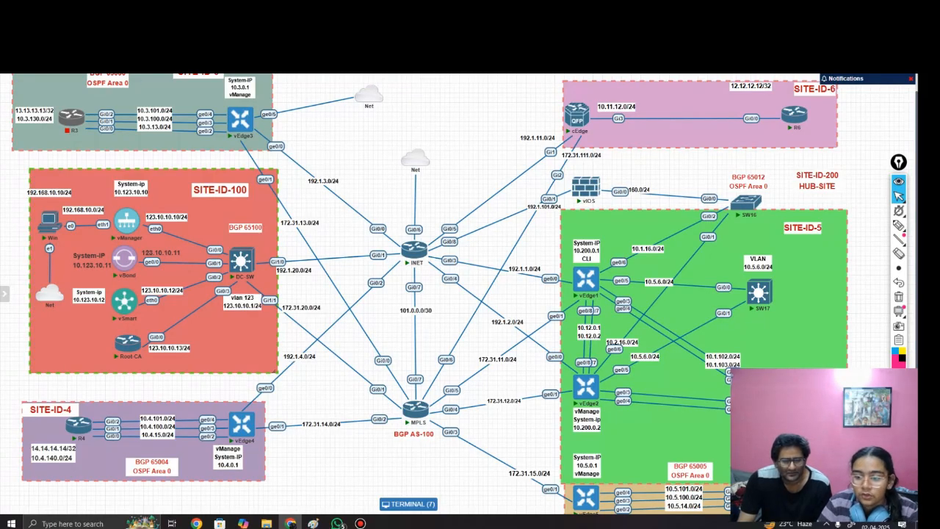
{"action": "left_click", "coordinate": [409, 504]}
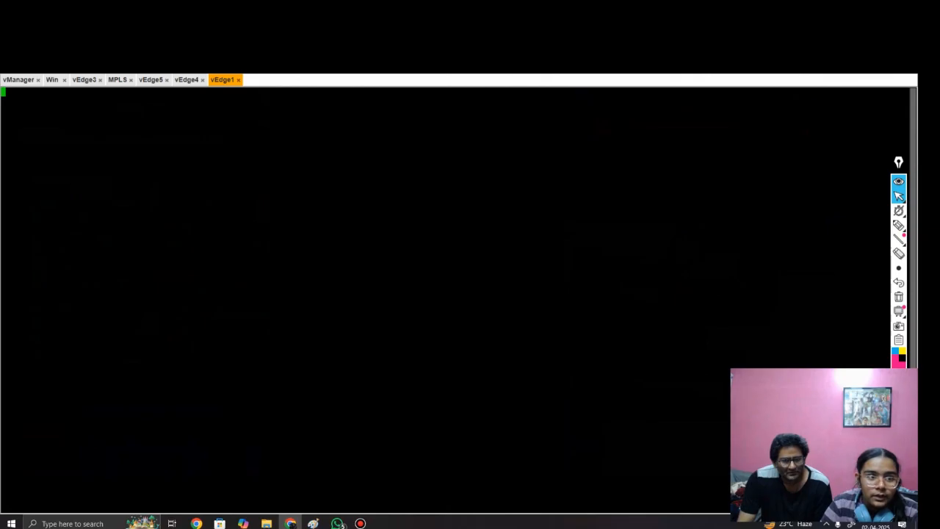
{"action": "type", "text": "admin"}
{"action": "key", "text": "Return"}
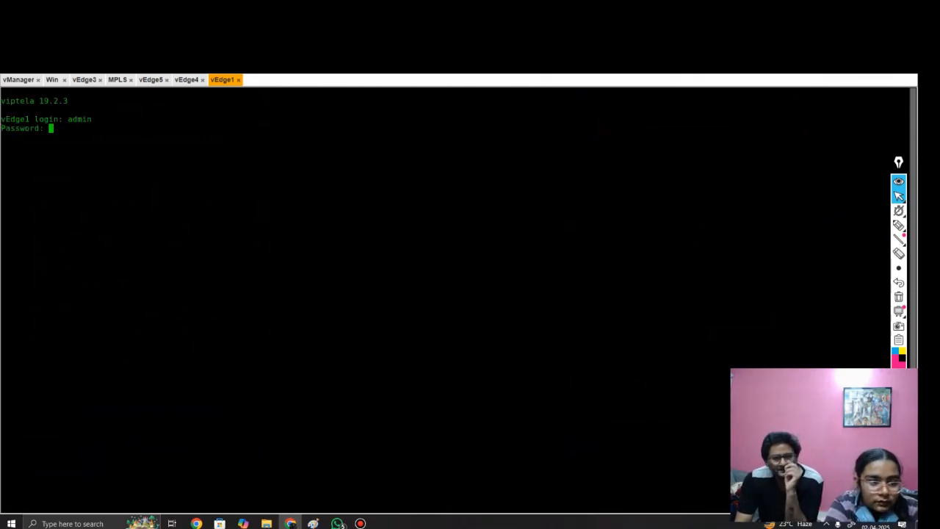
{"action": "key", "text": "Return"}
Step: Display the full running configuration of vEdge1 with sh runn, paging through to the end
{"action": "key", "text": "Return"}
{"action": "key", "text": "Return"}
{"action": "type", "text": "sh run"}
{"action": "key", "text": "Return"}
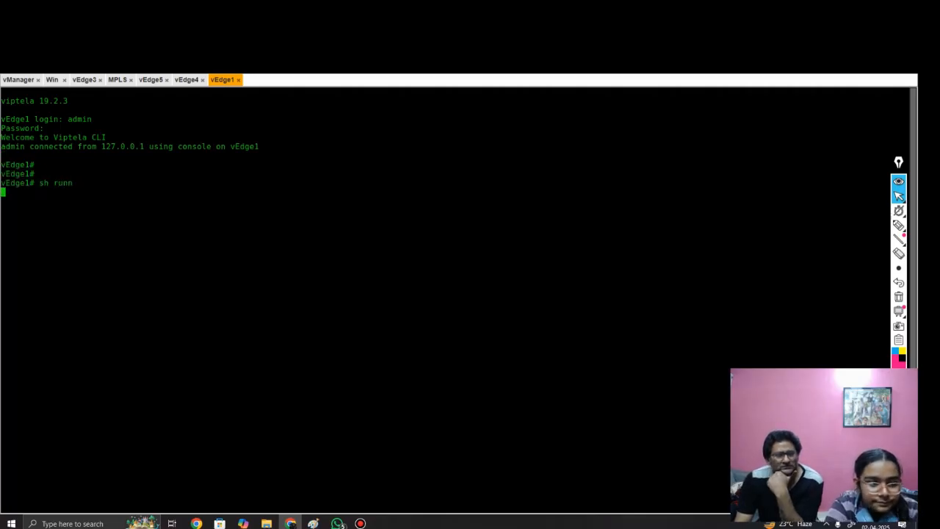
{"action": "key", "text": "space"}
{"action": "key", "text": "space"}
{"action": "key", "text": "space"}
{"action": "key", "text": "space"}
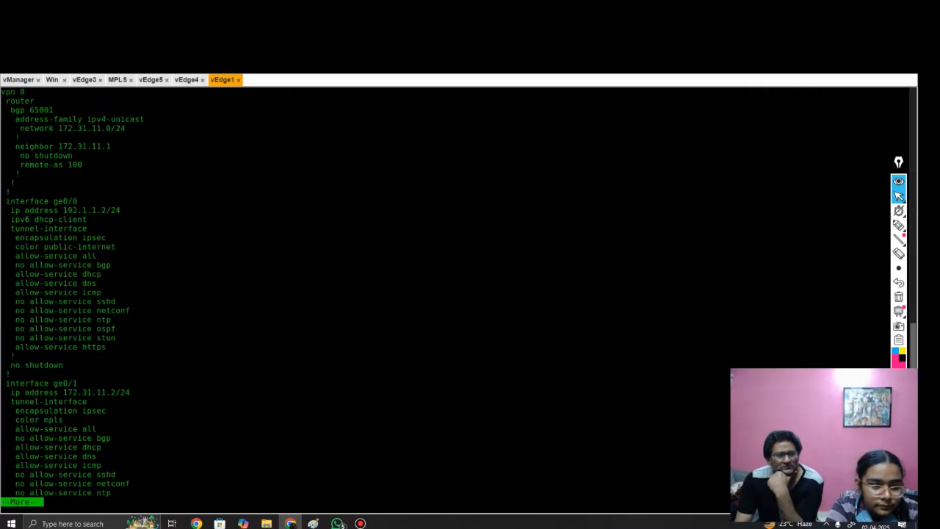
{"action": "key", "text": "q"}
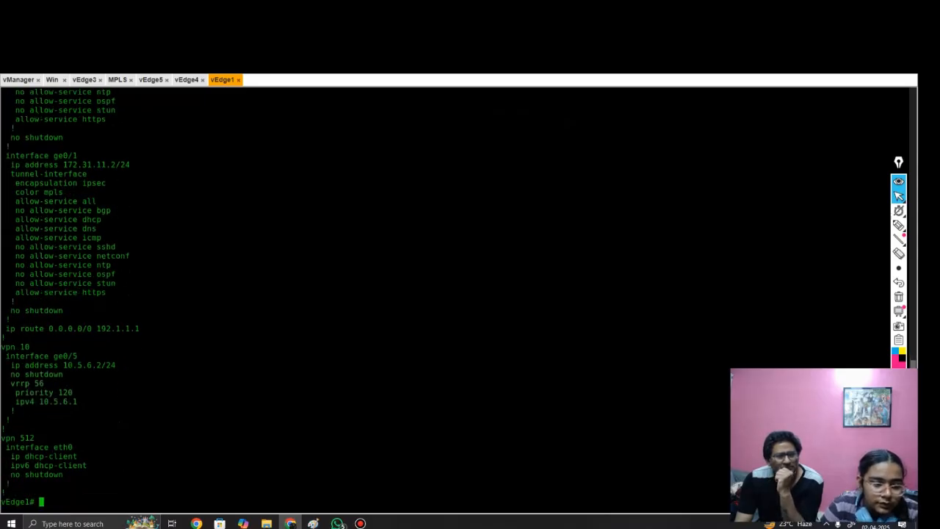
Step: Copy the whole running configuration output of vEdge1 into a new Notepad document and minimize it
{"action": "scroll", "coordinate": [455, 301], "scroll_direction": "up", "scroll_amount": 12}
{"action": "scroll", "coordinate": [455, 301], "scroll_direction": "up", "scroll_amount": 10}
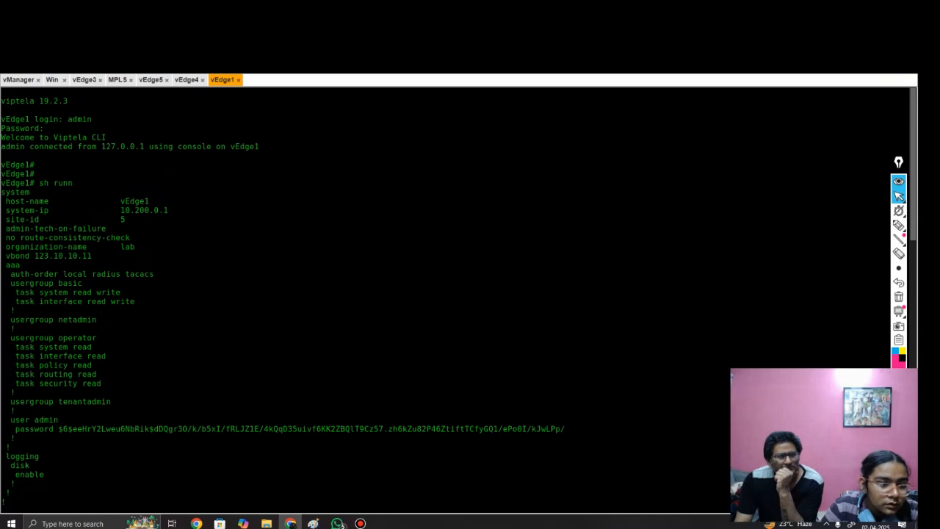
{"action": "scroll", "coordinate": [66, 301], "scroll_direction": "down", "scroll_amount": 20}
{"action": "left_click_drag", "start_coordinate": [2, 191], "coordinate": [125, 494]}
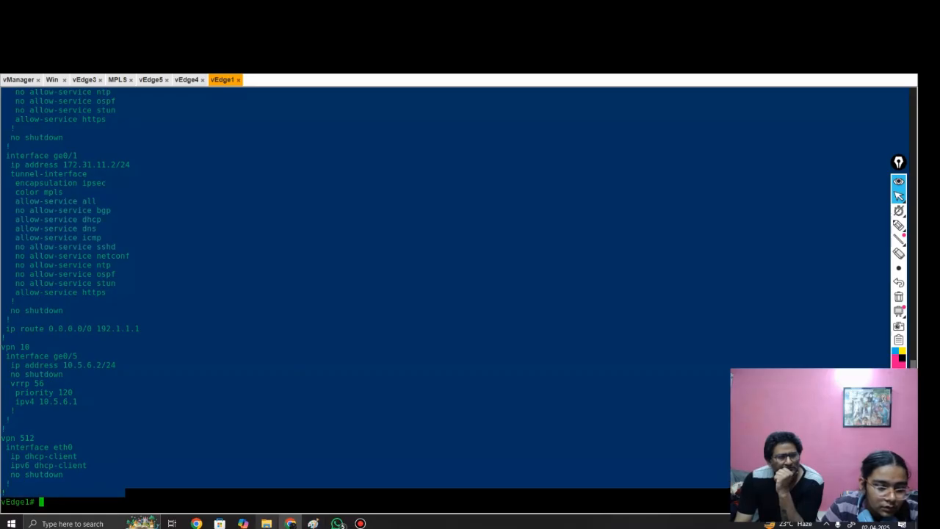
{"action": "left_click", "coordinate": [73, 523]}
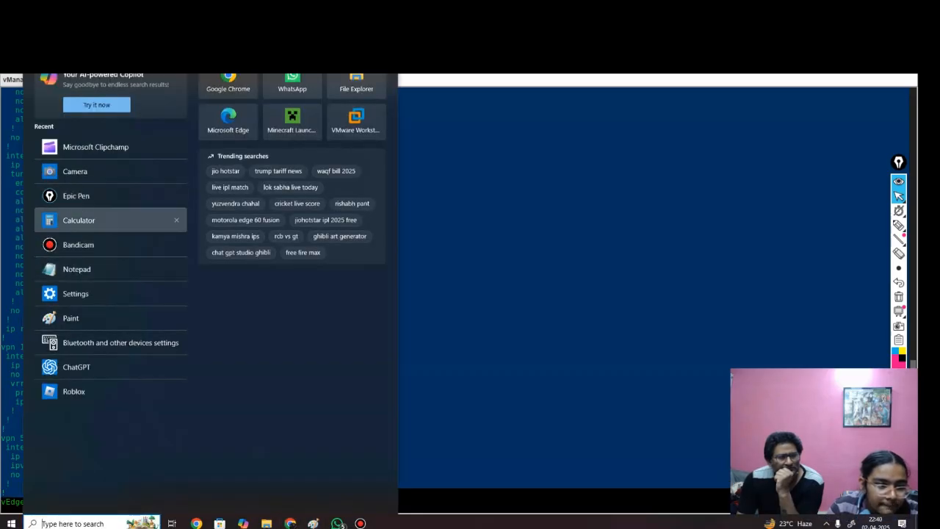
{"action": "left_click", "coordinate": [77, 270]}
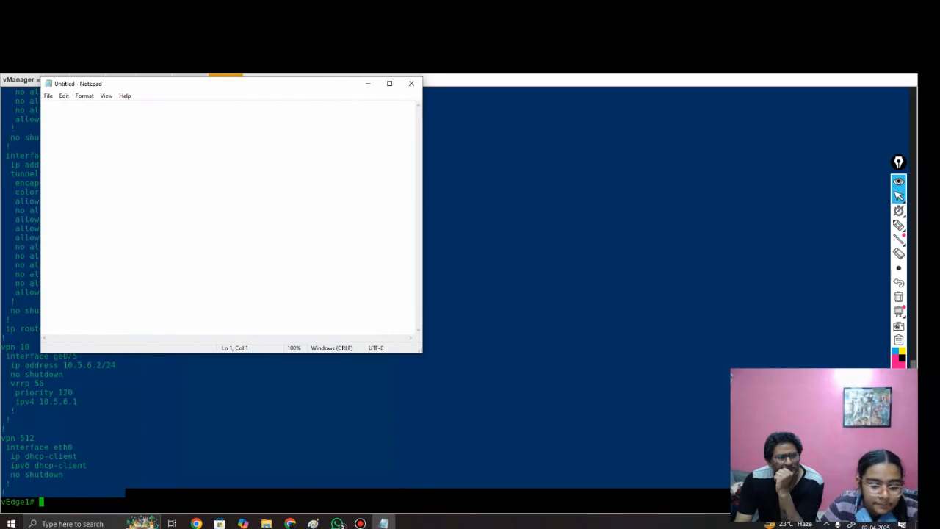
{"action": "key", "text": "ctrl+v"}
{"action": "left_click", "coordinate": [367, 83]}
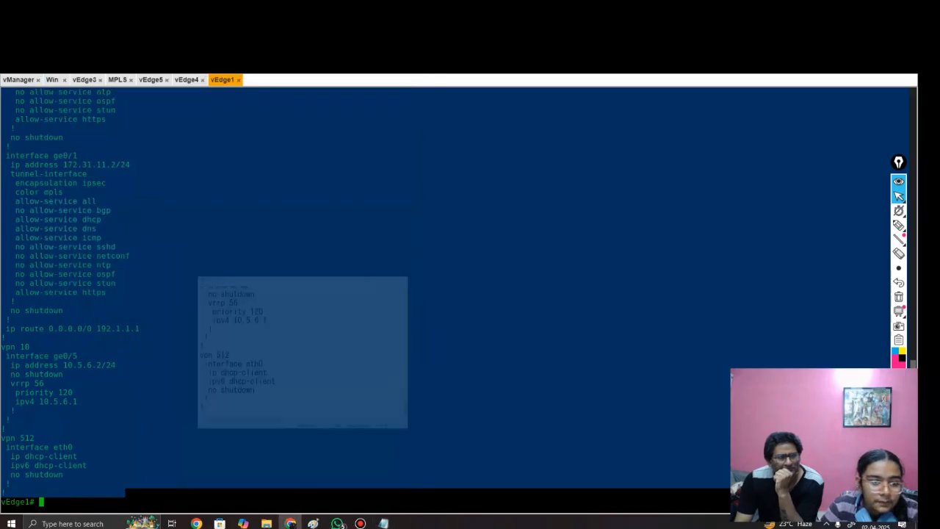
Step: Open a second blank Notepad window and minimize it
{"action": "left_click", "coordinate": [73, 524]}
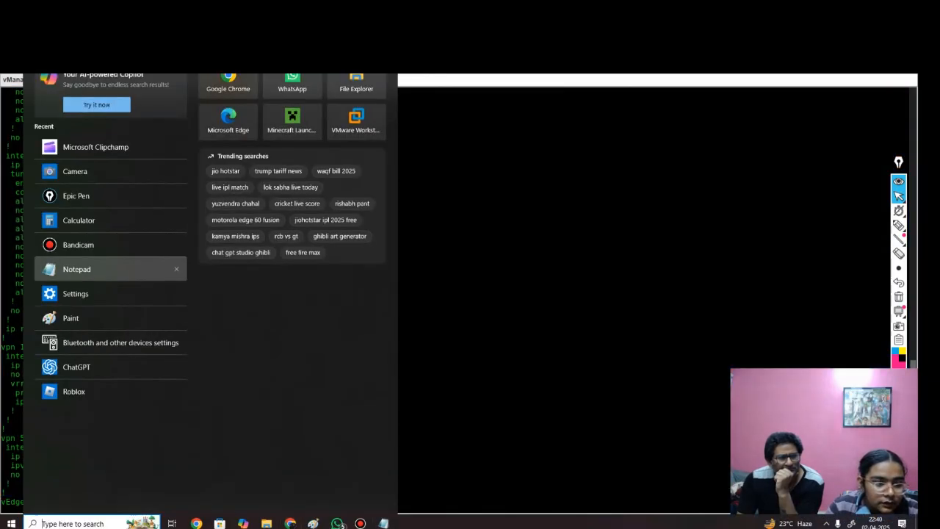
{"action": "left_click", "coordinate": [76, 269]}
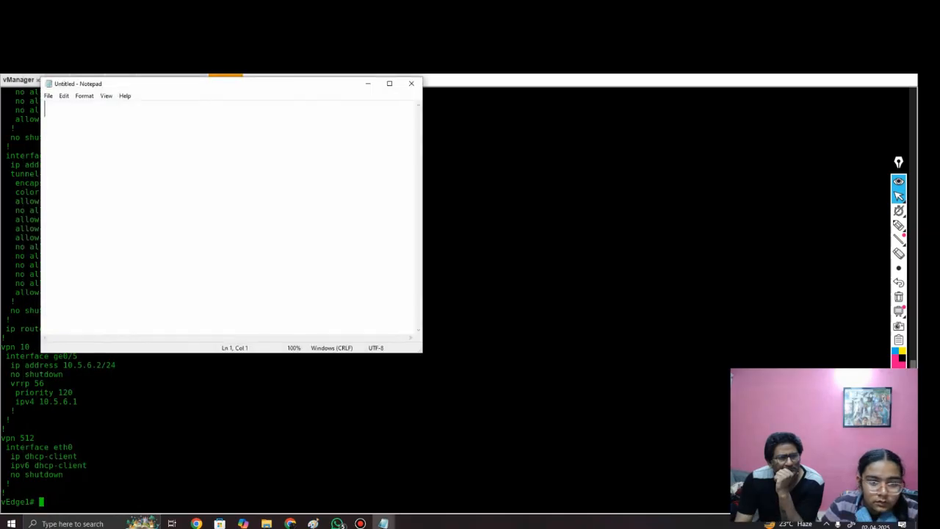
{"action": "left_click", "coordinate": [368, 83]}
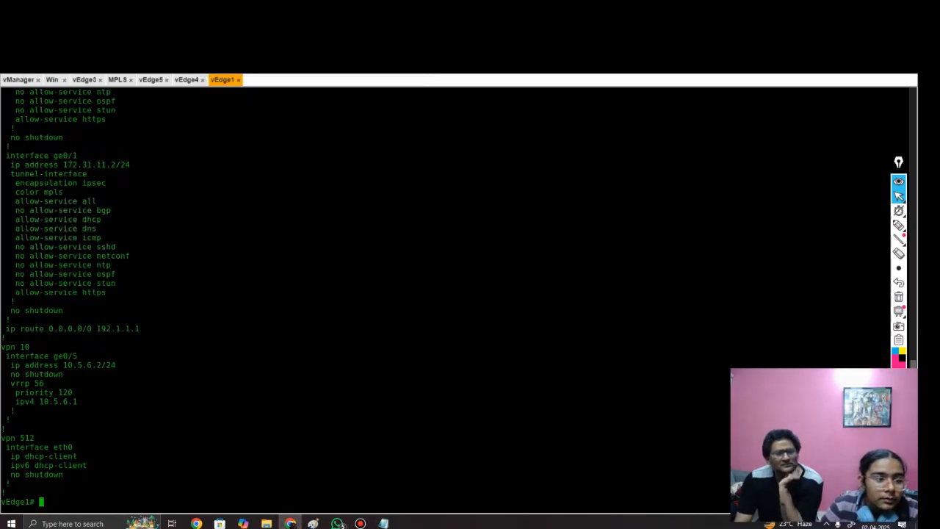
Step: Switch to the Win machine's console and open the WAN Edge device list in Cisco vManage
{"action": "left_click", "coordinate": [84, 80]}
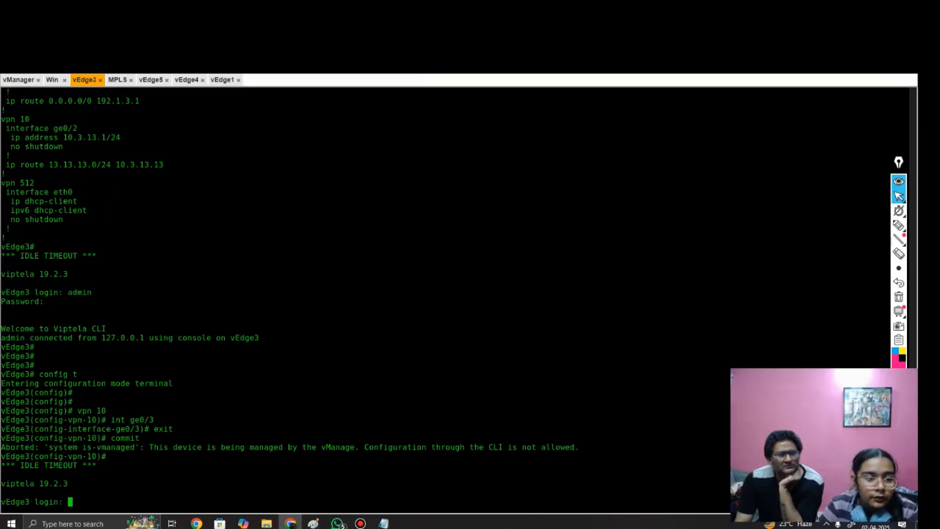
{"action": "left_click", "coordinate": [52, 80]}
{"action": "mouse_move", "coordinate": [137, 196]}
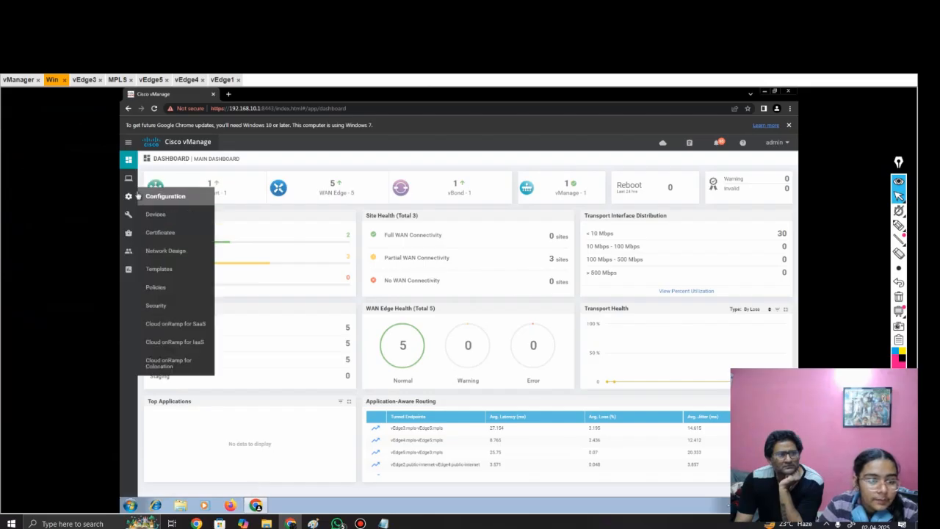
{"action": "left_click", "coordinate": [170, 215]}
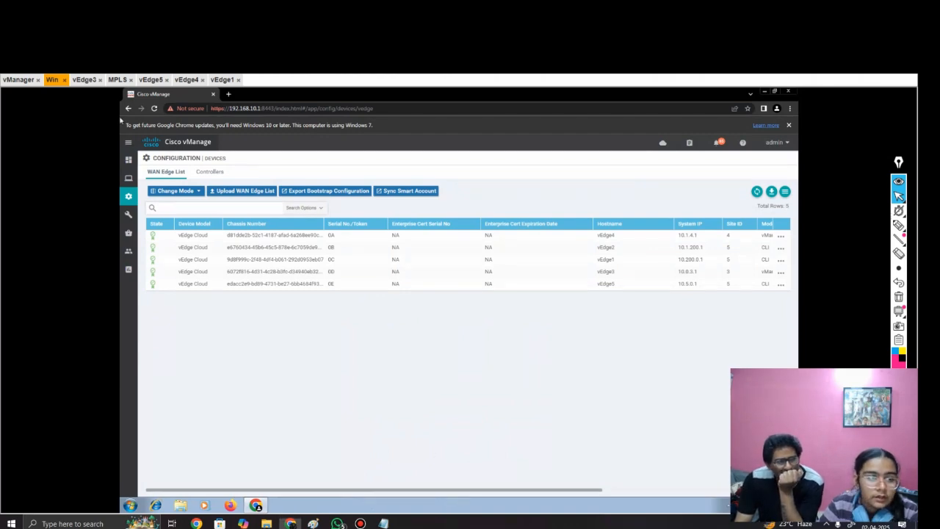
{"action": "left_click", "coordinate": [52, 79]}
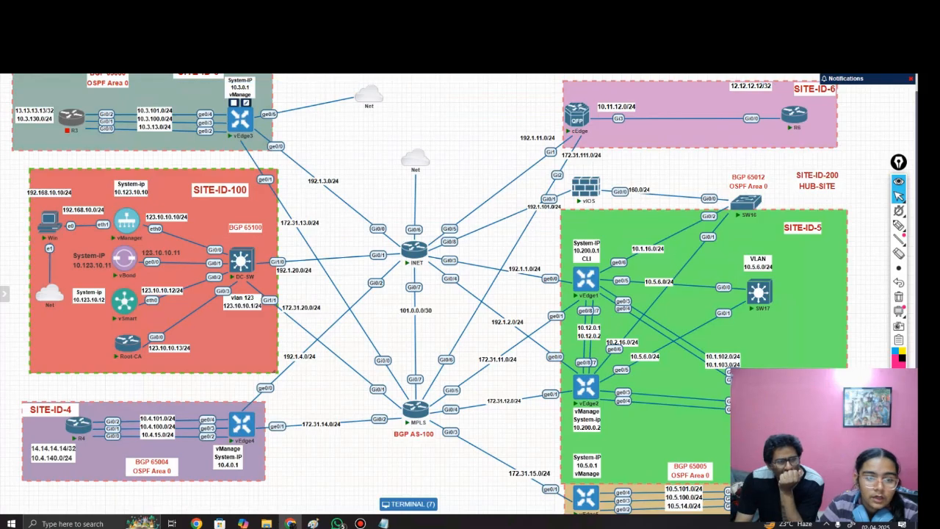
{"action": "left_click", "coordinate": [408, 504]}
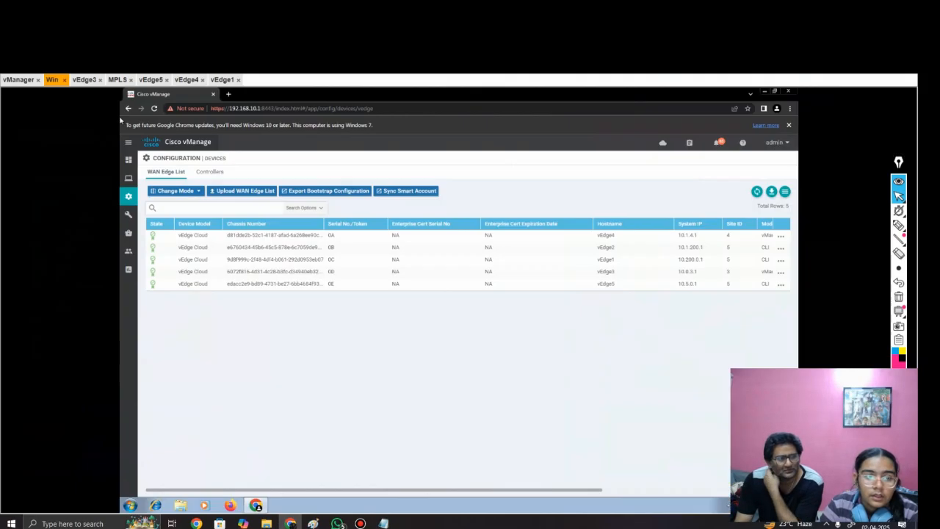
Step: Examine the Mode column of the WAN Edge list, comparing vEdge3 and vEdge4 with the other devices
{"action": "left_click_drag", "start_coordinate": [369, 491], "coordinate": [502, 490]}
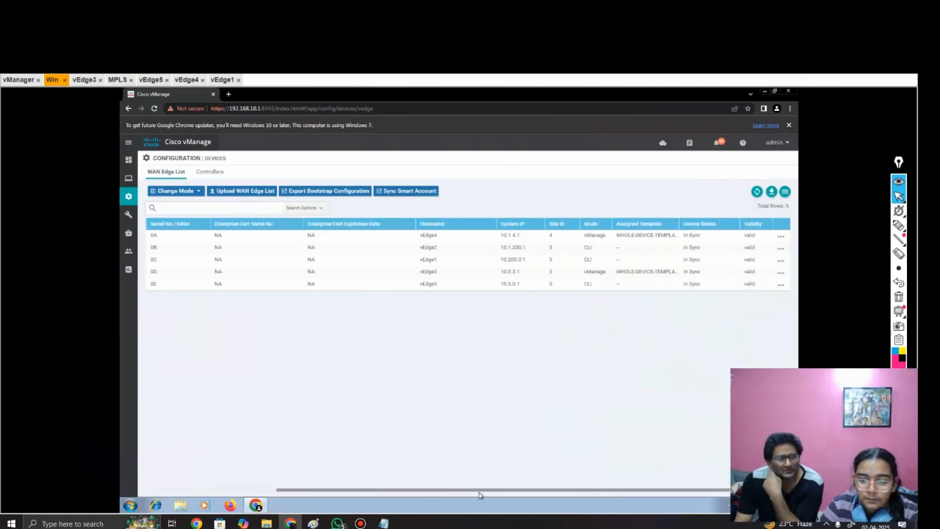
{"action": "left_click_drag", "start_coordinate": [609, 272], "coordinate": [574, 275]}
{"action": "left_click_drag", "start_coordinate": [609, 235], "coordinate": [584, 236]}
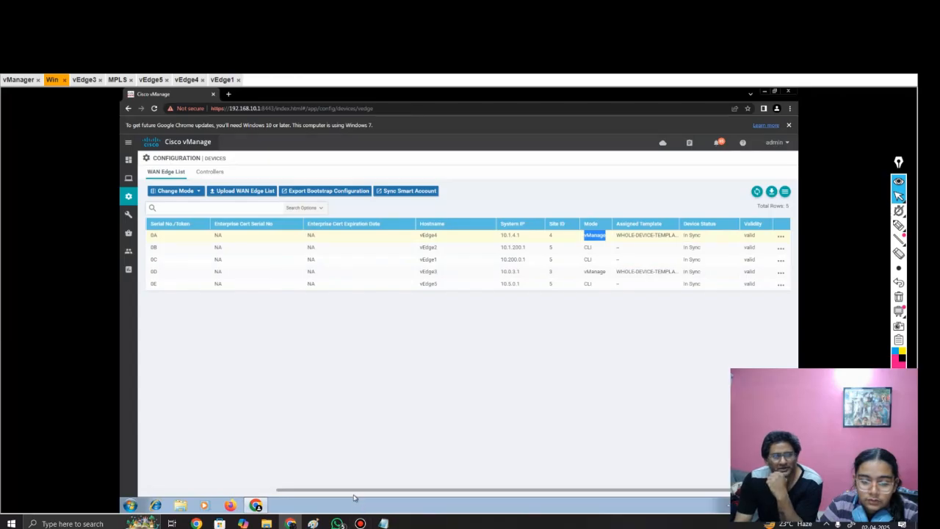
{"action": "left_click_drag", "start_coordinate": [352, 495], "coordinate": [219, 496]}
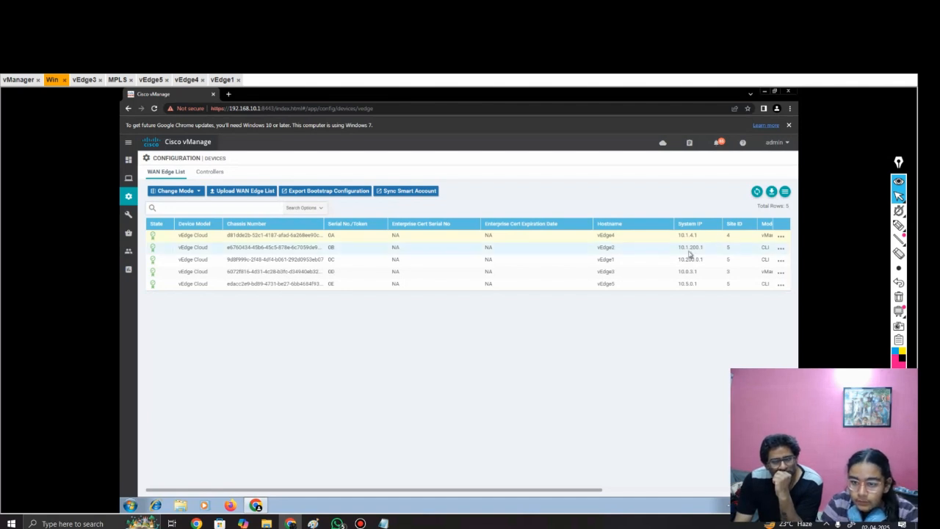
{"action": "left_click_drag", "start_coordinate": [765, 235], "coordinate": [587, 330]}
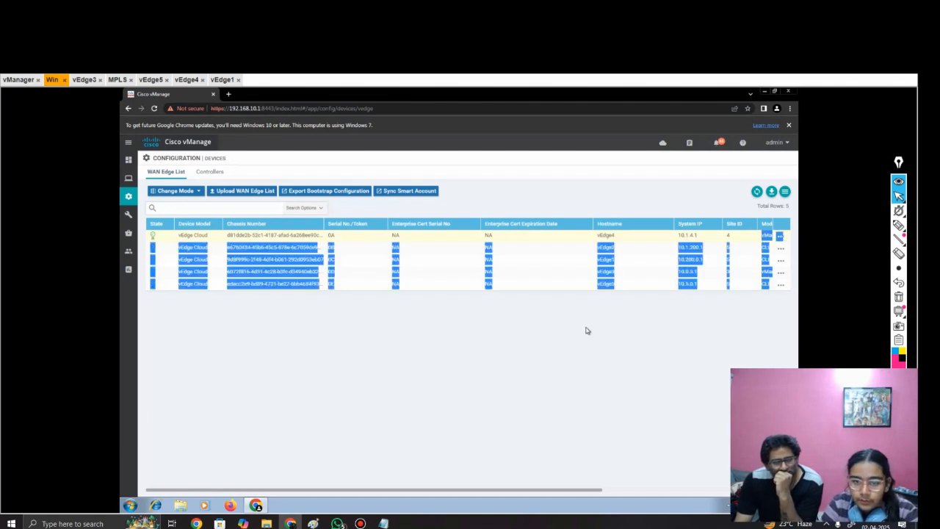
{"action": "left_click", "coordinate": [333, 370]}
Step: Open the feature templates list in vManage and check the devices attached to Dual-System-template
{"action": "mouse_move", "coordinate": [128, 197]}
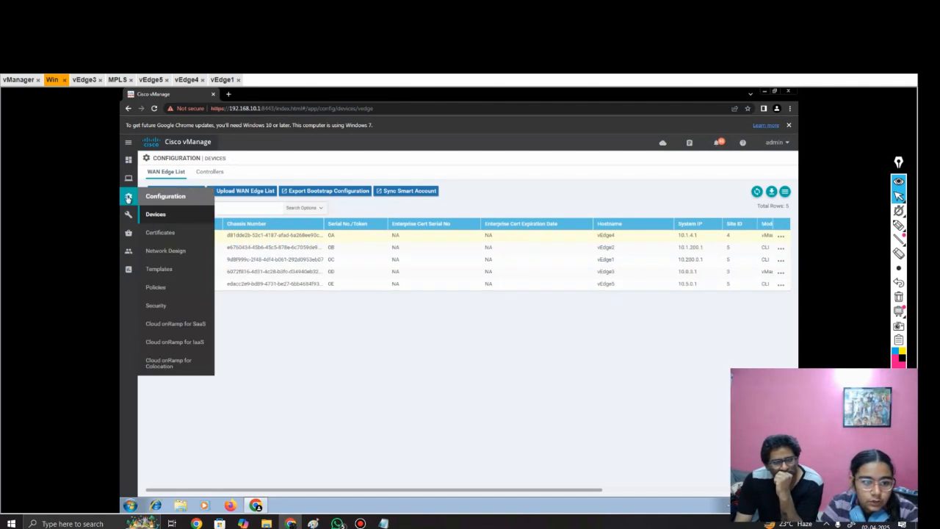
{"action": "left_click", "coordinate": [181, 269]}
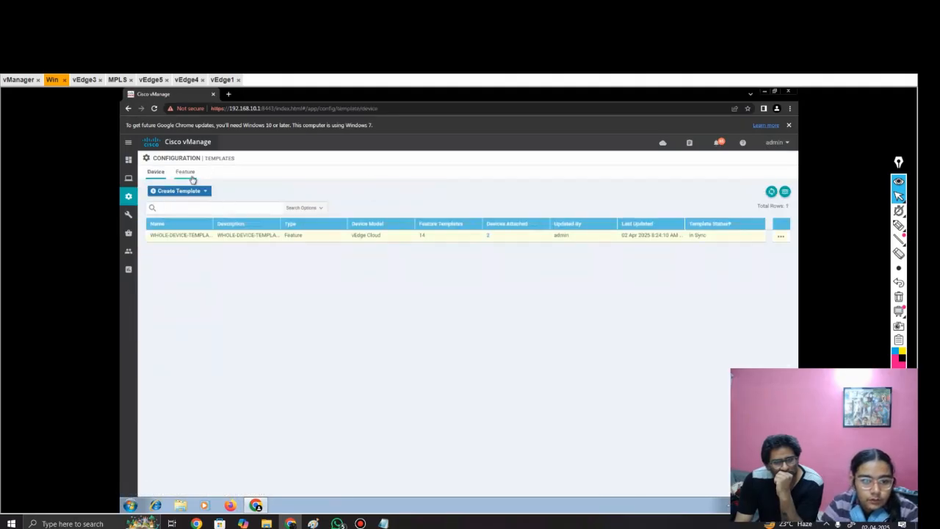
{"action": "left_click", "coordinate": [186, 173]}
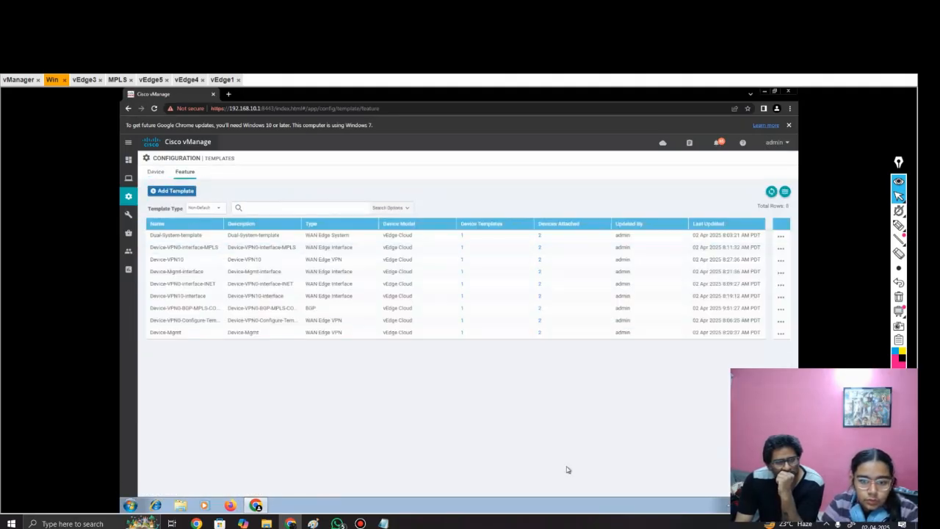
{"action": "left_click", "coordinate": [540, 236]}
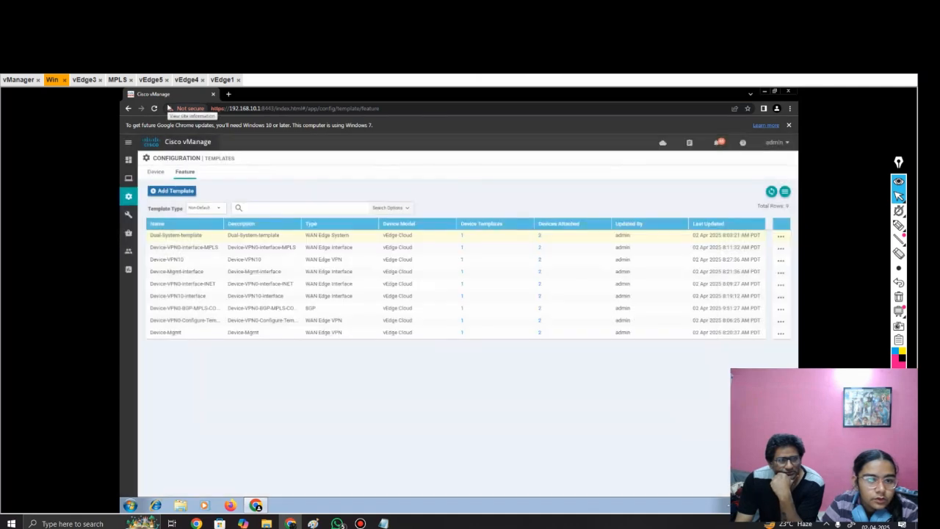
Step: Return to the desktop and arrange the blank Notepad beside the one holding vEdge1's configuration, shown from its system section
{"action": "key", "text": "super+d"}
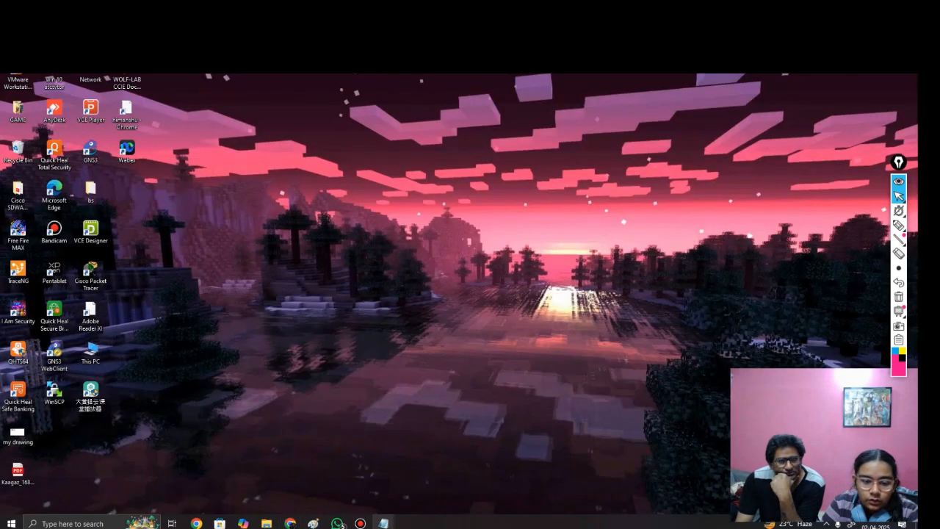
{"action": "mouse_move", "coordinate": [383, 523]}
{"action": "left_click", "coordinate": [342, 485]}
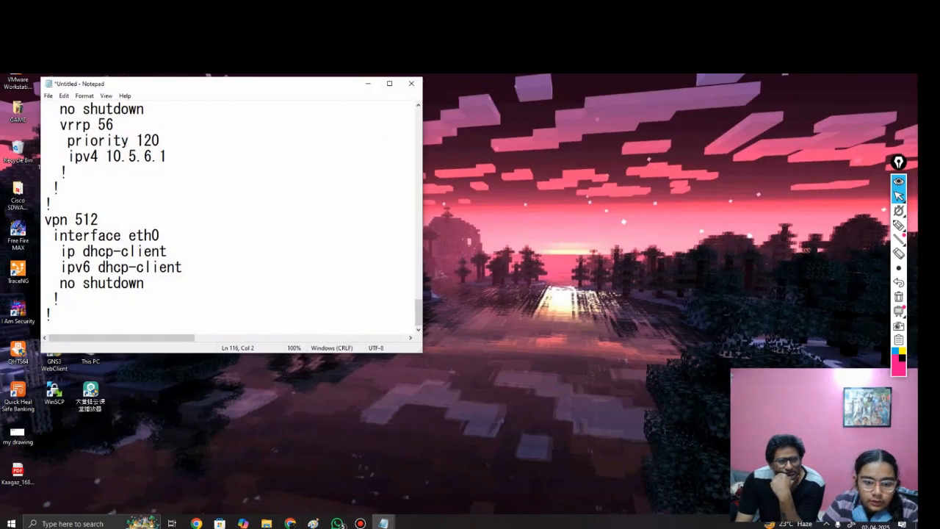
{"action": "left_click", "coordinate": [426, 485]}
{"action": "mouse_move", "coordinate": [271, 84]}
{"action": "left_mouse_down"}
{"action": "mouse_move", "coordinate": [776, 122]}
{"action": "mouse_move", "coordinate": [808, 147]}
{"action": "mouse_move", "coordinate": [770, 150]}
{"action": "left_mouse_up"}
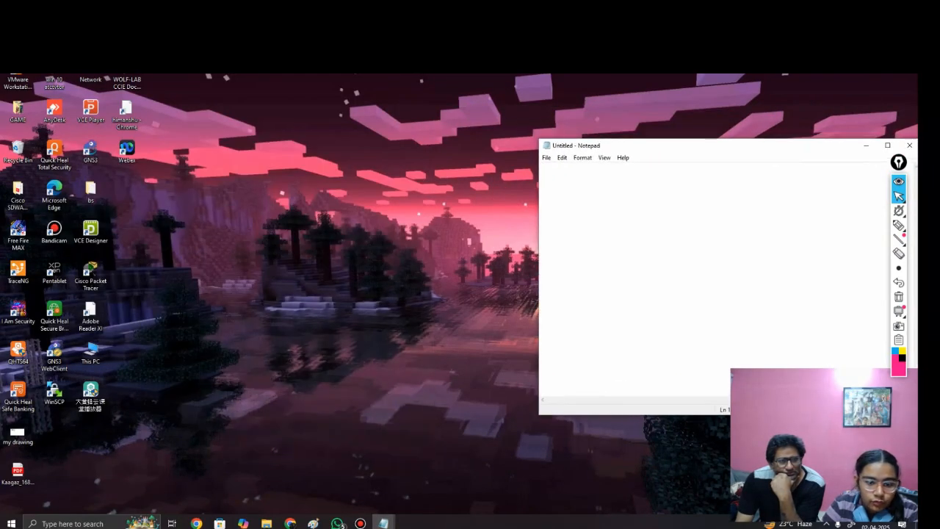
{"action": "mouse_move", "coordinate": [382, 523]}
{"action": "left_click", "coordinate": [341, 481]}
{"action": "scroll", "coordinate": [231, 216], "scroll_direction": "up", "scroll_amount": 20}
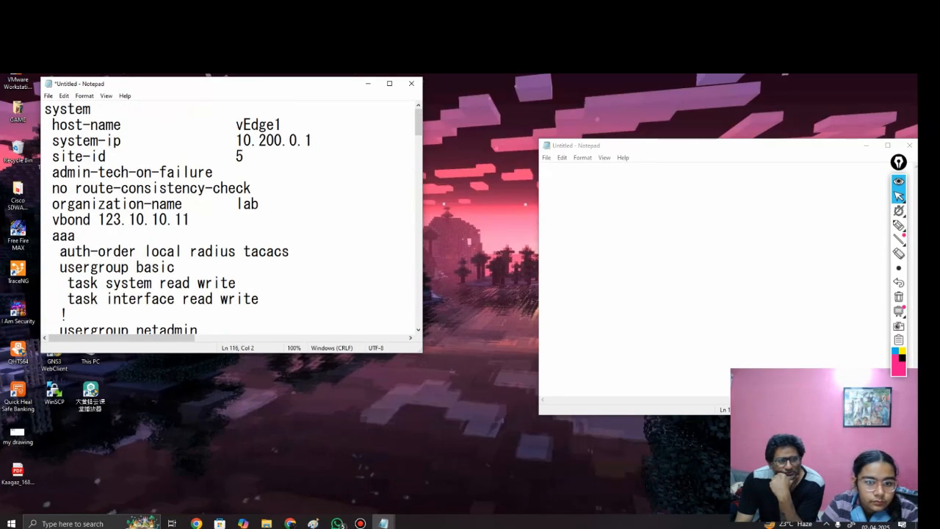
Step: Write "system (all trupples)" as the first line of the blank Notepad
{"action": "left_click", "coordinate": [545, 171]}
{"action": "type", "text": "system "}
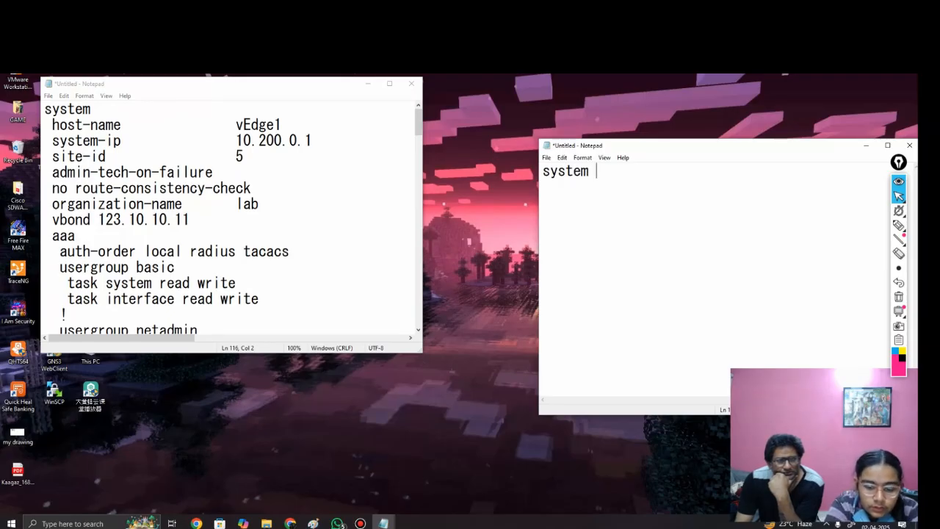
{"action": "type", "text": "()"}
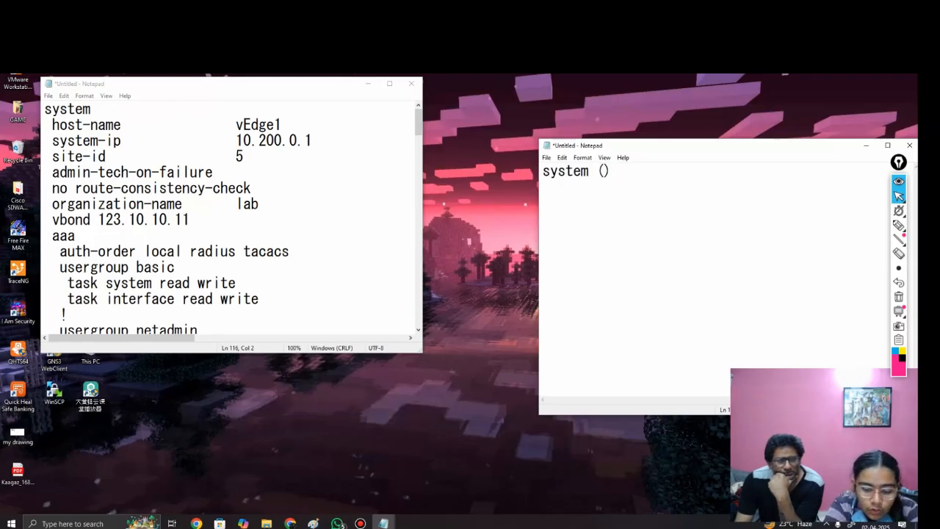
{"action": "type", "text": "all trupp"}
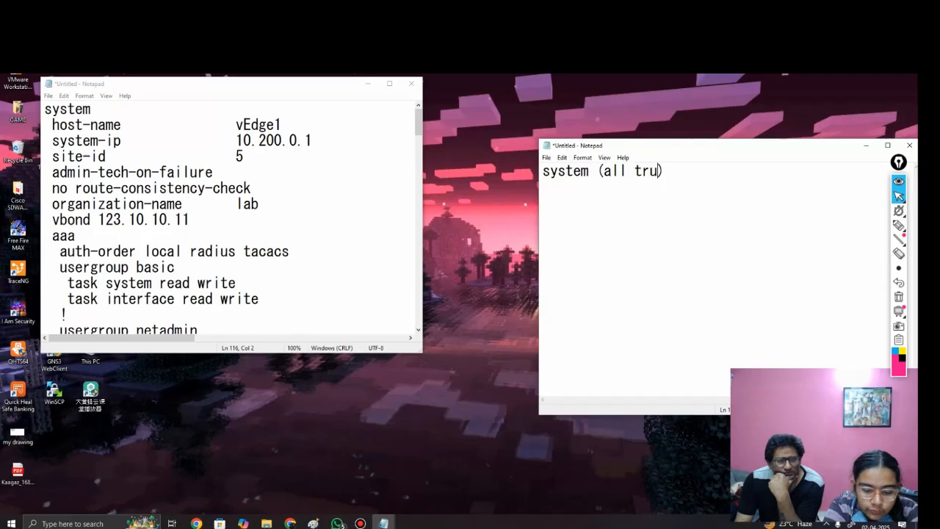
{"action": "type", "text": "les"}
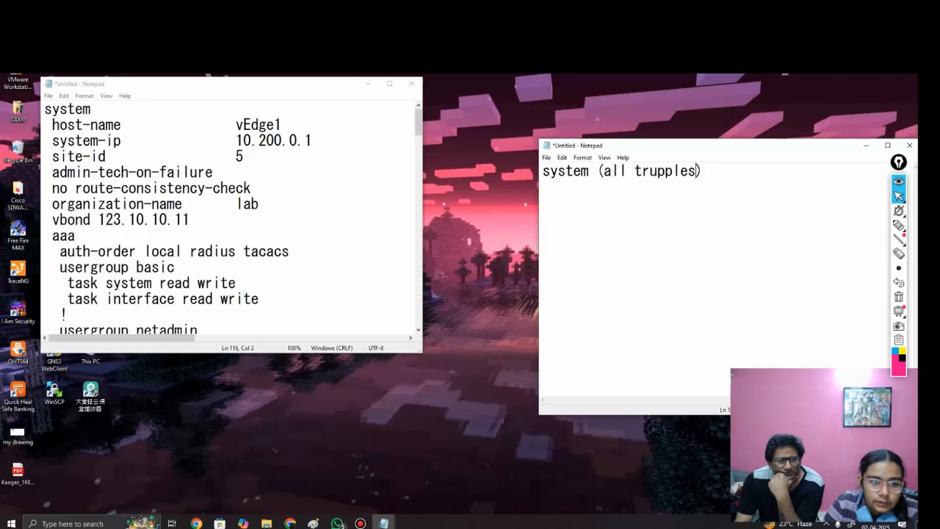
Step: Find the vpn 0 section in vEdge1's configuration and add the line "vpn 0 (bgp ge0/0)" to the template notes
{"action": "scroll", "coordinate": [228, 216], "scroll_direction": "down", "scroll_amount": 2}
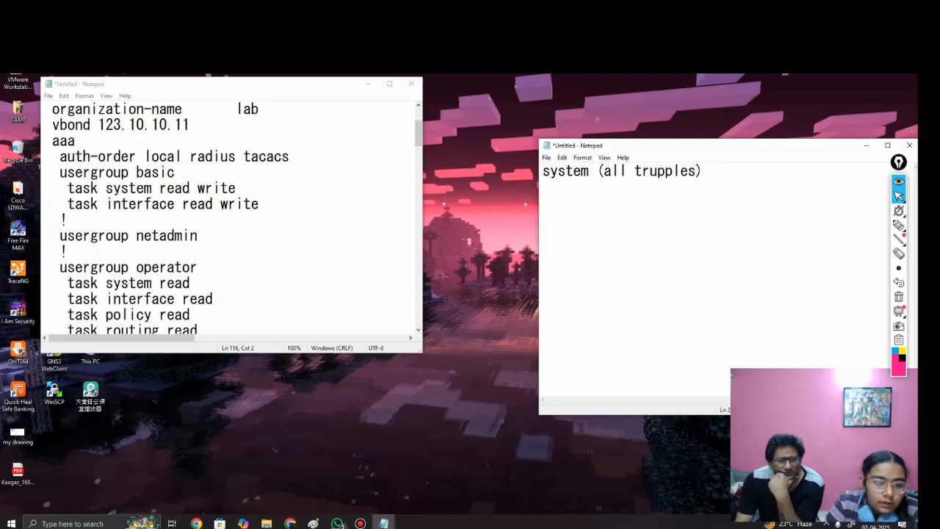
{"action": "scroll", "coordinate": [228, 216], "scroll_direction": "down", "scroll_amount": 10}
{"action": "scroll", "coordinate": [228, 217], "scroll_direction": "down", "scroll_amount": 4}
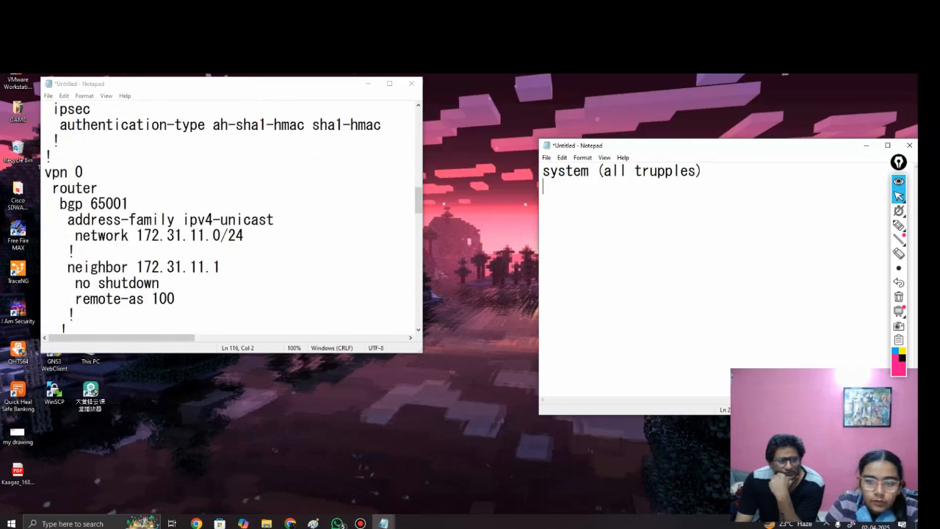
{"action": "type", "text": "vpn "}
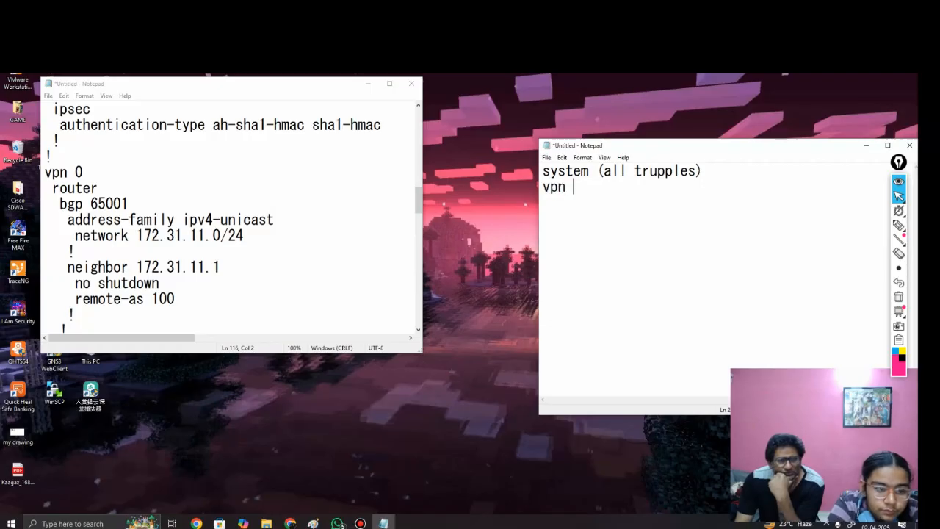
{"action": "type", "text": "0 ()"}
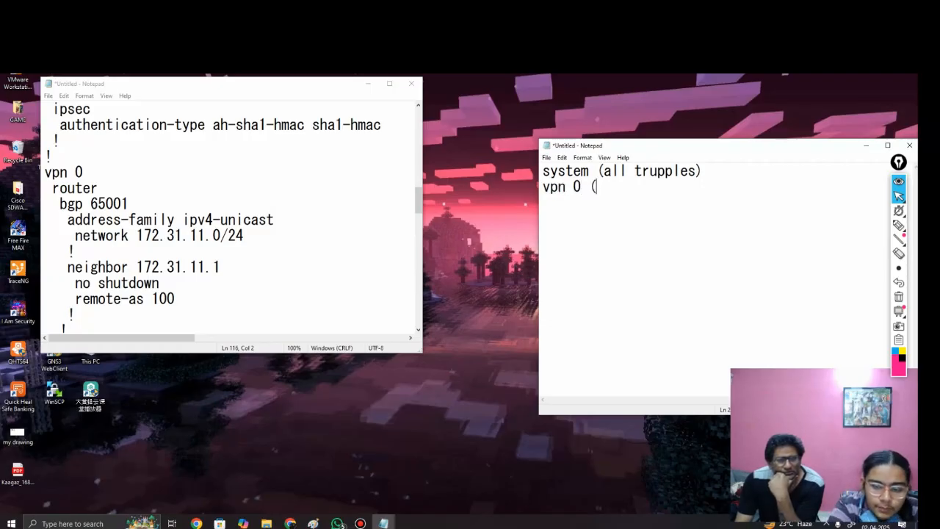
{"action": "type", "text": "bgp"}
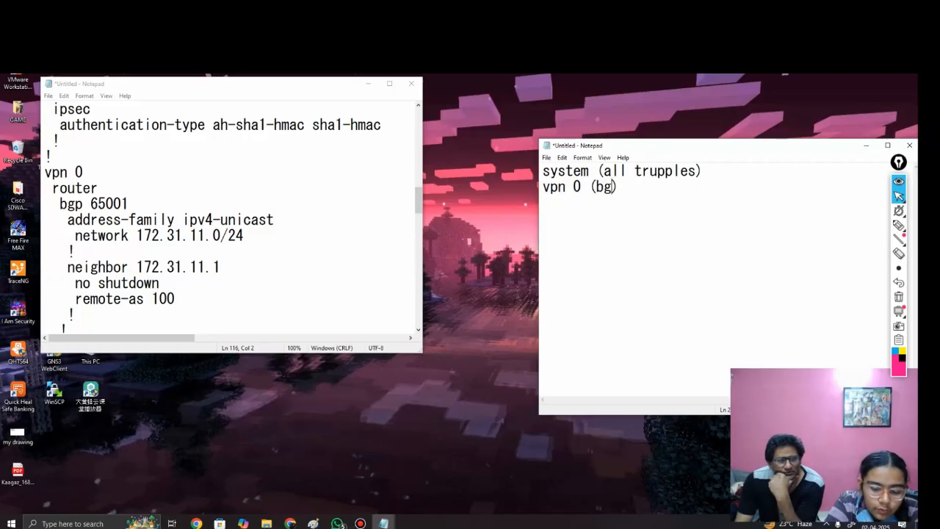
{"action": "scroll", "coordinate": [228, 220], "scroll_direction": "down", "scroll_amount": 4}
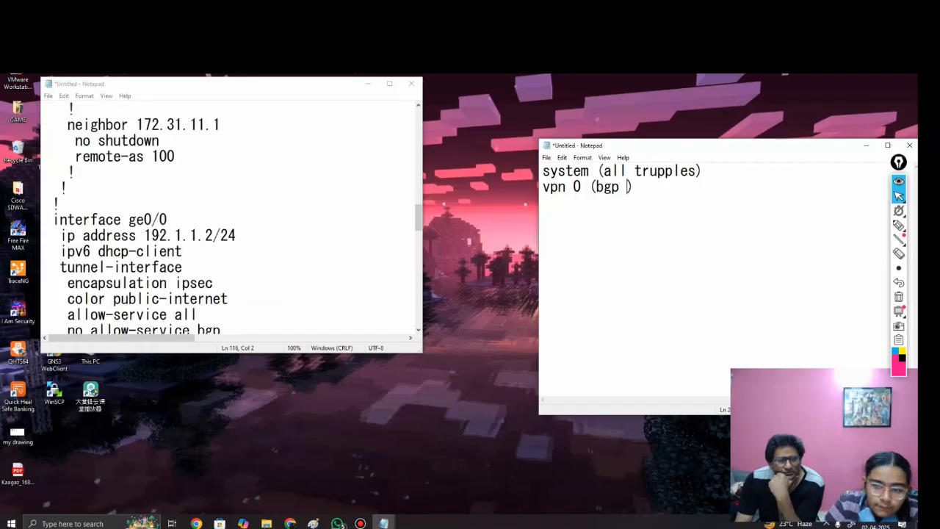
{"action": "type", "text": "i"}
{"action": "key", "text": "BackSpace"}
{"action": "type", "text": "ge0/0"}
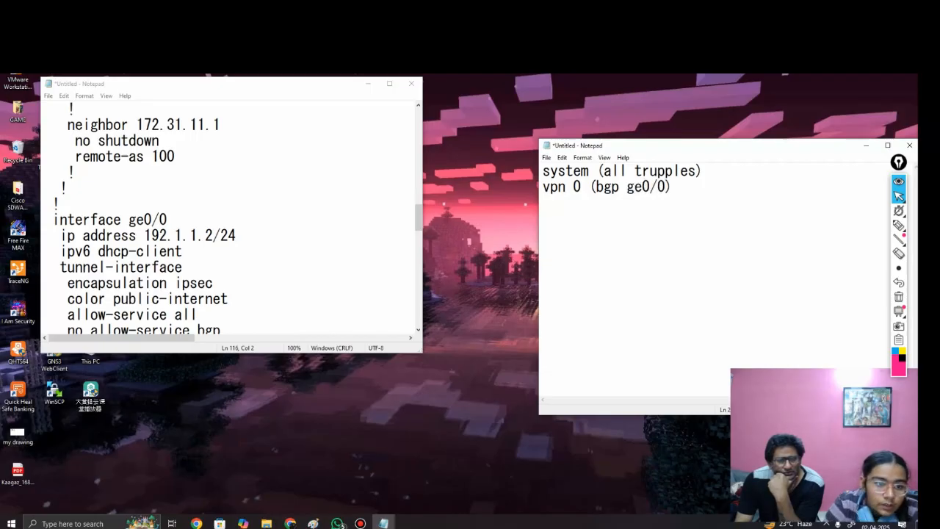
Step: Check the remaining vpn 0 configuration and append "ge0/1 ip route" inside the brackets of the vpn 0 line
{"action": "scroll", "coordinate": [227, 221], "scroll_direction": "down", "scroll_amount": 6}
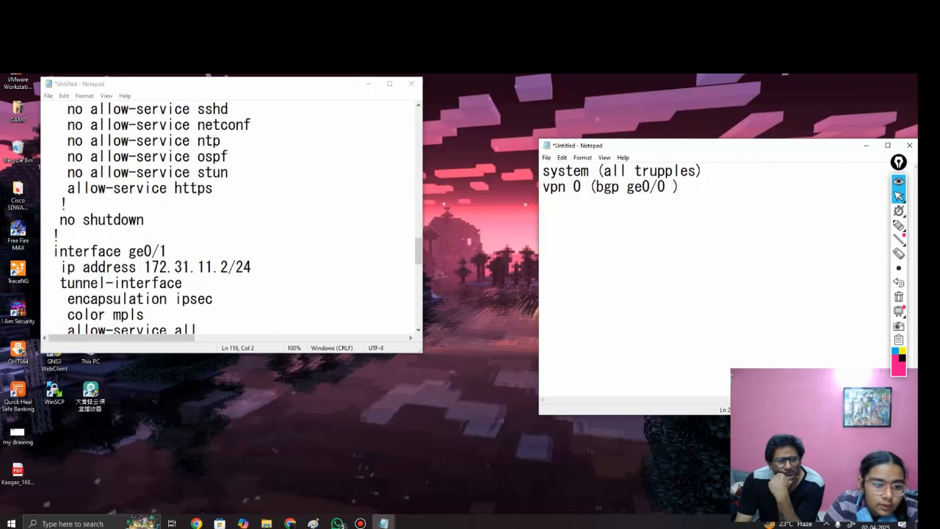
{"action": "scroll", "coordinate": [228, 220], "scroll_direction": "up", "scroll_amount": 3}
{"action": "scroll", "coordinate": [228, 220], "scroll_direction": "down", "scroll_amount": 2}
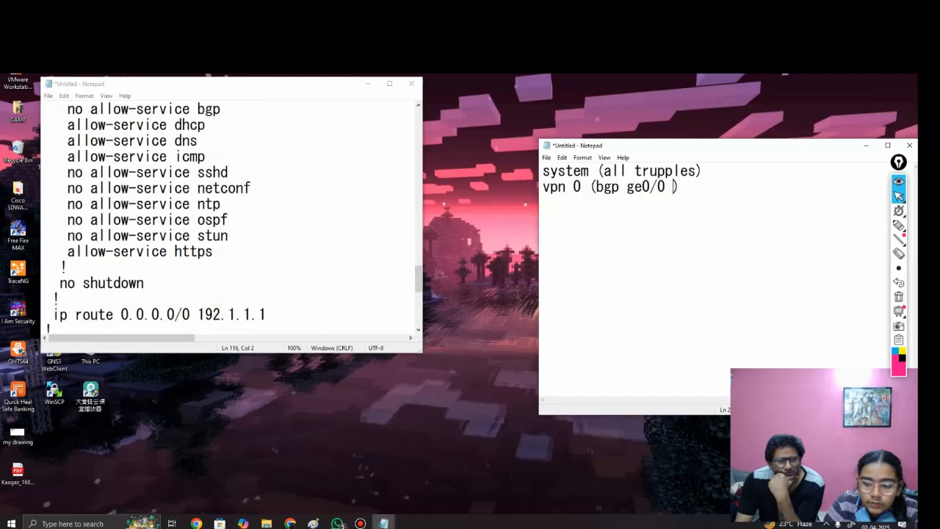
{"action": "scroll", "coordinate": [228, 220], "scroll_direction": "down", "scroll_amount": 1}
{"action": "type", "text": "ge0"}
{"action": "type", "text": "1"}
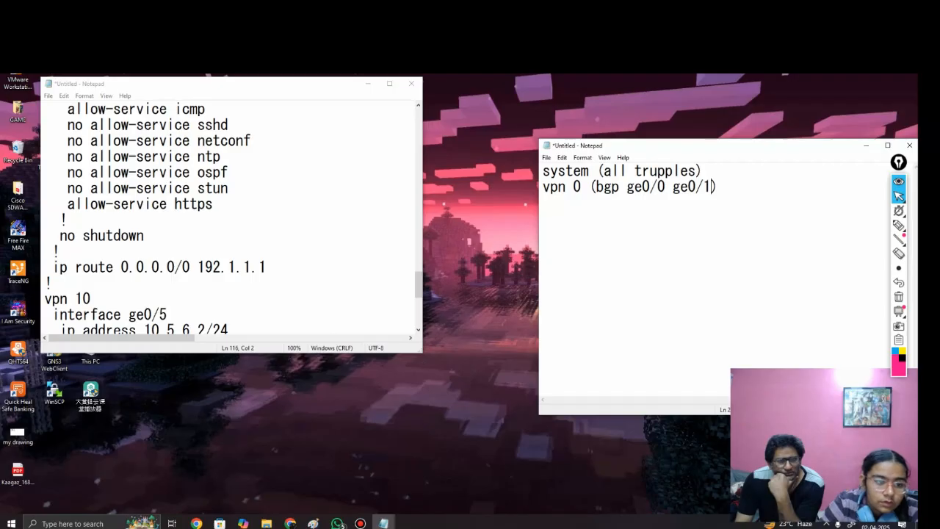
{"action": "type", "text": " ip route"}
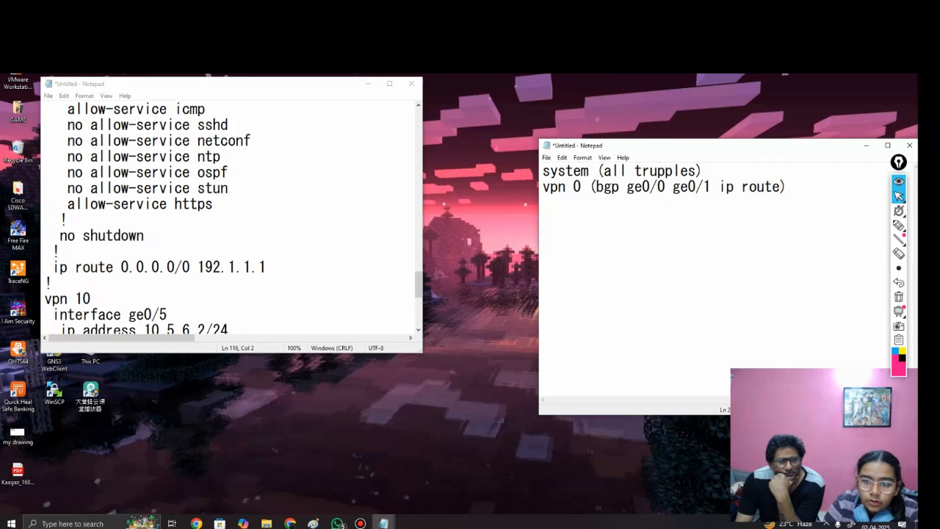
Step: Review the ge0/0 and ge0/1 entries in the notes and examine the vpn 10 section of vEdge1's configuration, including interface ge0/5
{"action": "left_click_drag", "start_coordinate": [628, 188], "coordinate": [666, 187]}
{"action": "left_click", "coordinate": [681, 187]}
{"action": "double_click", "coordinate": [681, 188]}
{"action": "left_click", "coordinate": [696, 188]}
{"action": "scroll", "coordinate": [231, 220], "scroll_direction": "down", "scroll_amount": 2}
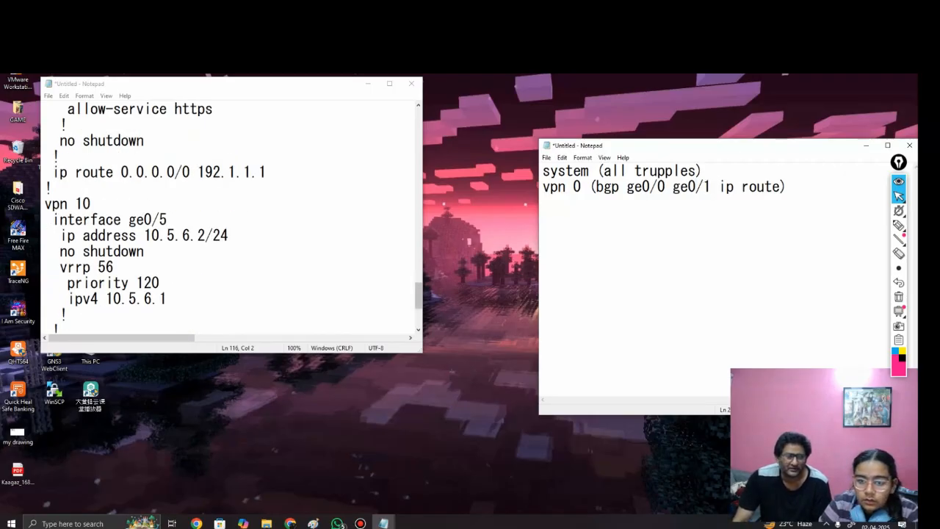
{"action": "scroll", "coordinate": [232, 220], "scroll_direction": "up", "scroll_amount": 3}
{"action": "scroll", "coordinate": [231, 221], "scroll_direction": "down", "scroll_amount": 4}
{"action": "scroll", "coordinate": [231, 220], "scroll_direction": "down", "scroll_amount": 2}
{"action": "scroll", "coordinate": [231, 220], "scroll_direction": "up", "scroll_amount": 3}
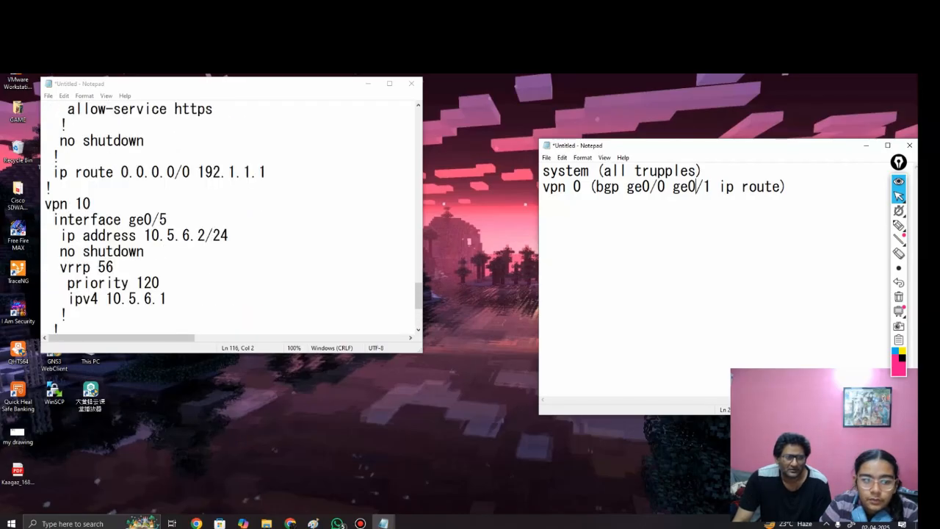
{"action": "scroll", "coordinate": [231, 221], "scroll_direction": "down", "scroll_amount": 1}
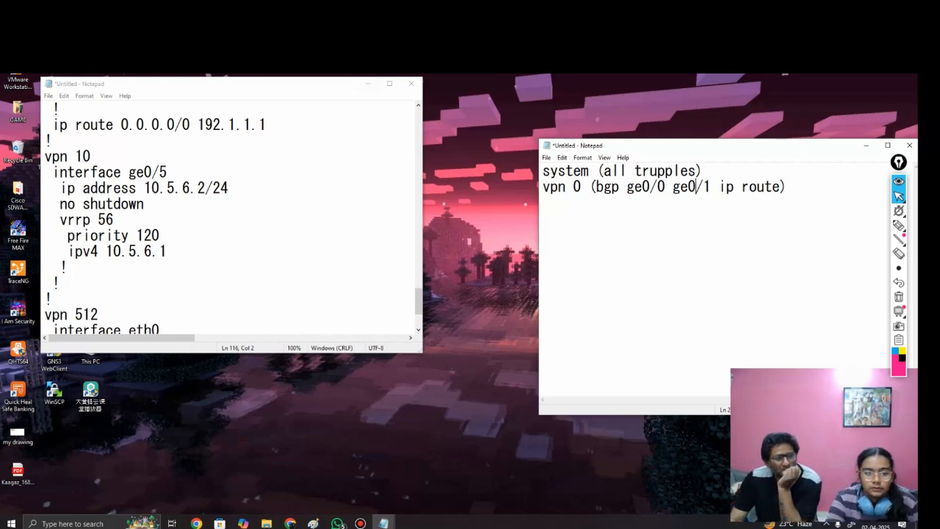
{"action": "left_click", "coordinate": [168, 173]}
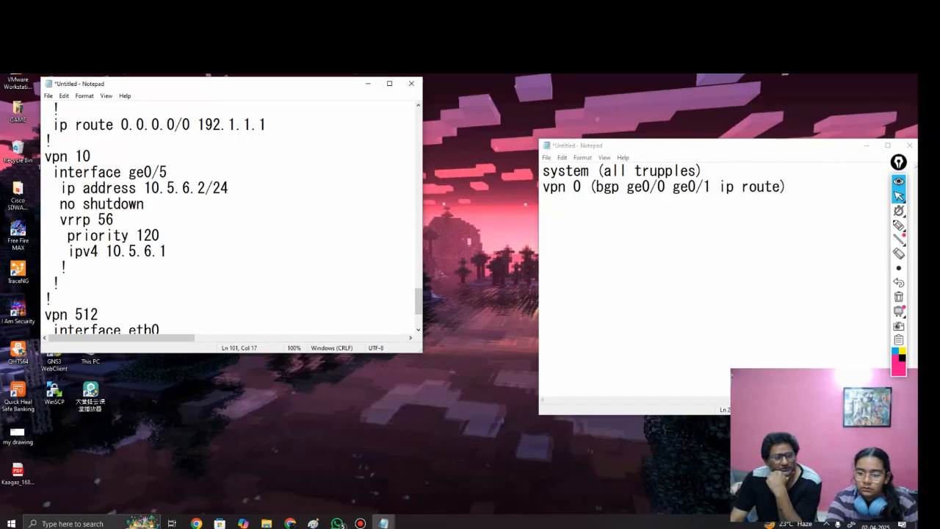
{"action": "mouse_move", "coordinate": [899, 211]}
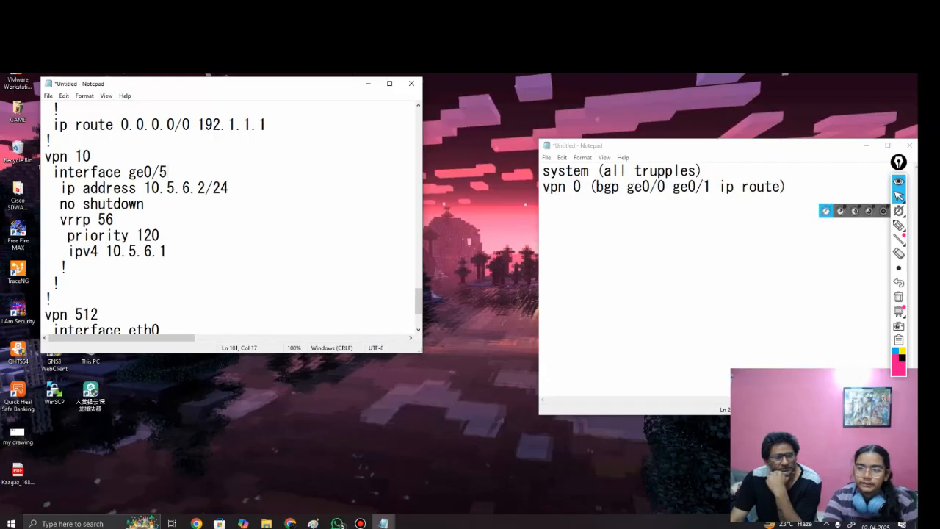
Step: Add a third line reading "vpn 10 (lan ge0/5)" to the template notes
{"action": "left_click", "coordinate": [788, 187]}
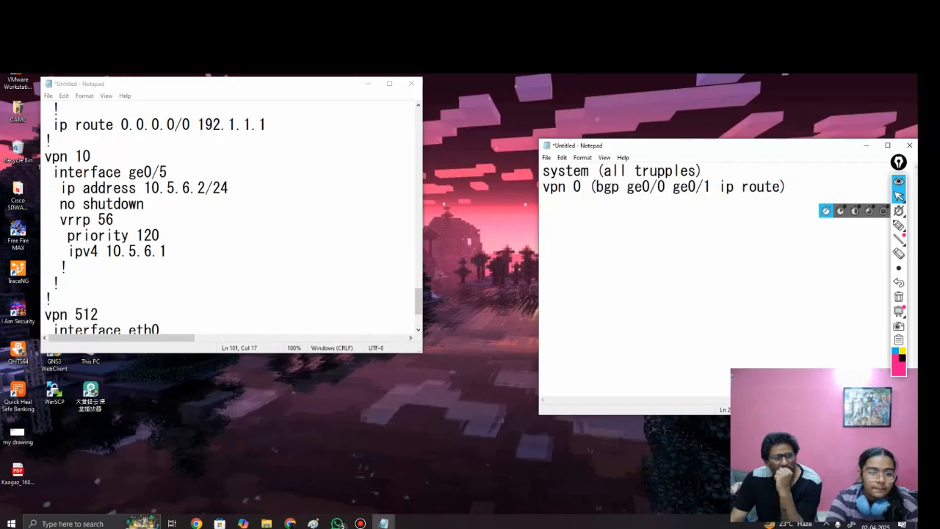
{"action": "type", "text": "vpn 10 ()"}
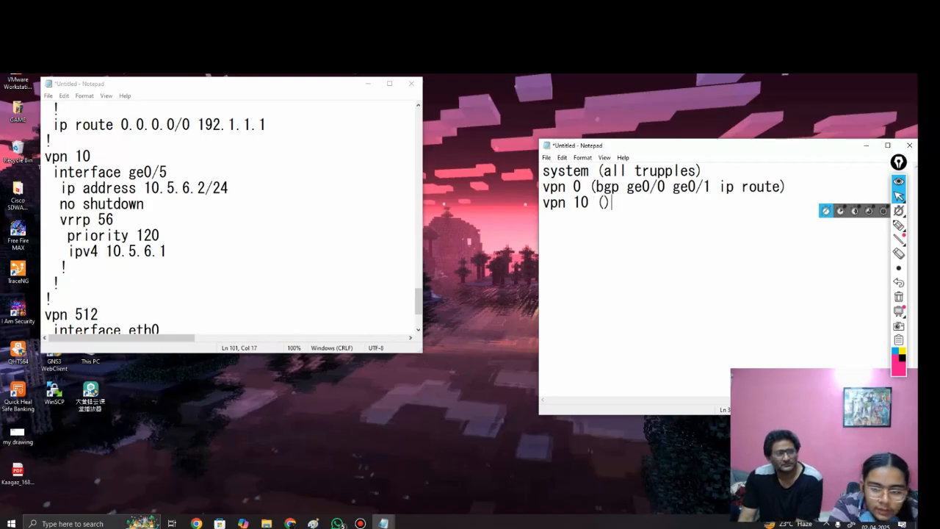
{"action": "key", "text": "Left"}
{"action": "type", "text": "lan"}
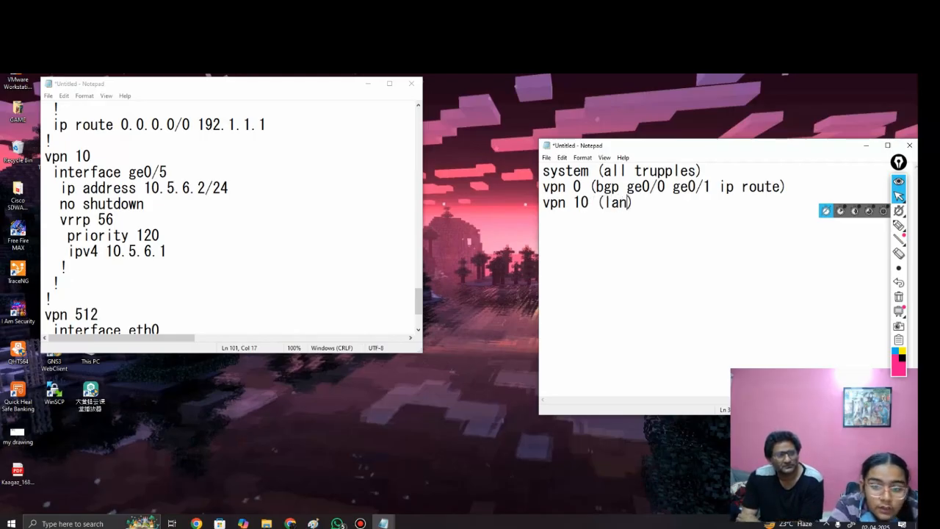
{"action": "type", "text": " ge0/5"}
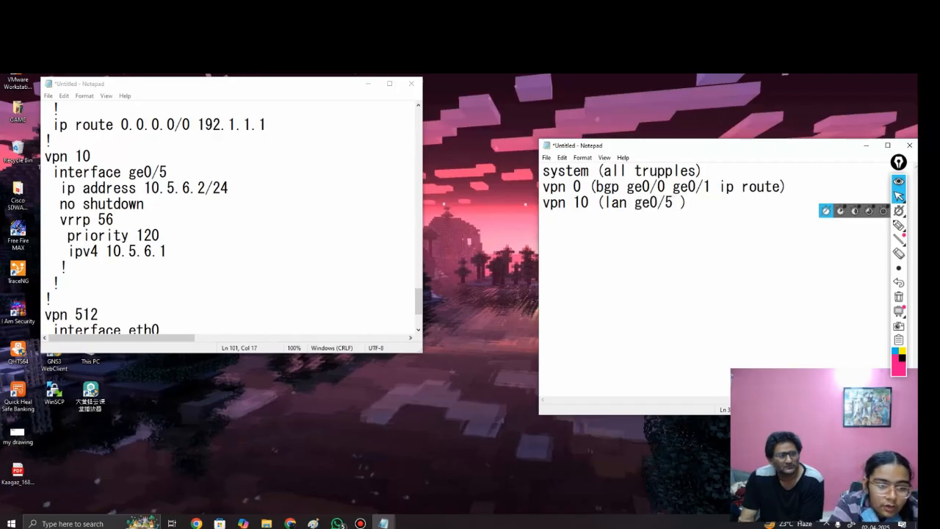
Step: Extend the vpn 10 entry after ge0/5 with "= vrrp 56 priority", without a priority value
{"action": "key", "text": "BackSpace"}
{"action": "type", "text": "= "}
{"action": "type", "text": "vrrp"}
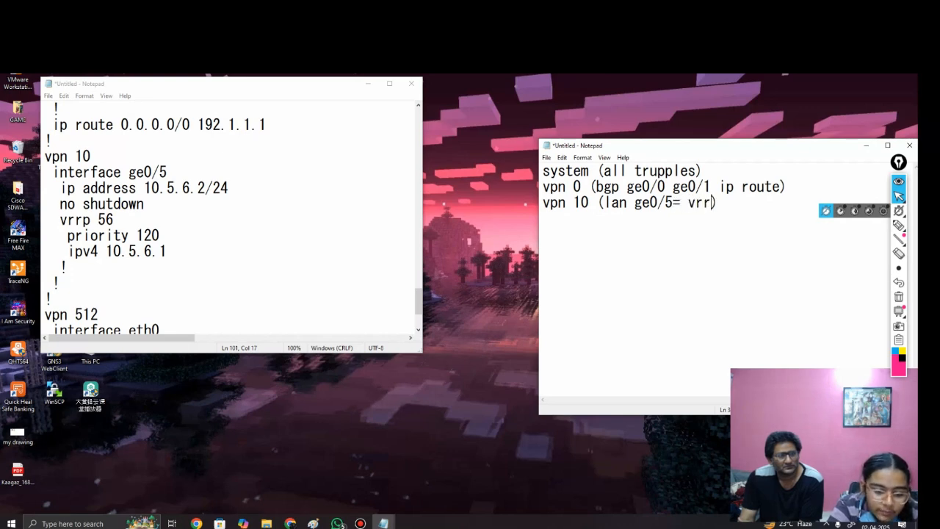
{"action": "type", "text": " 56"}
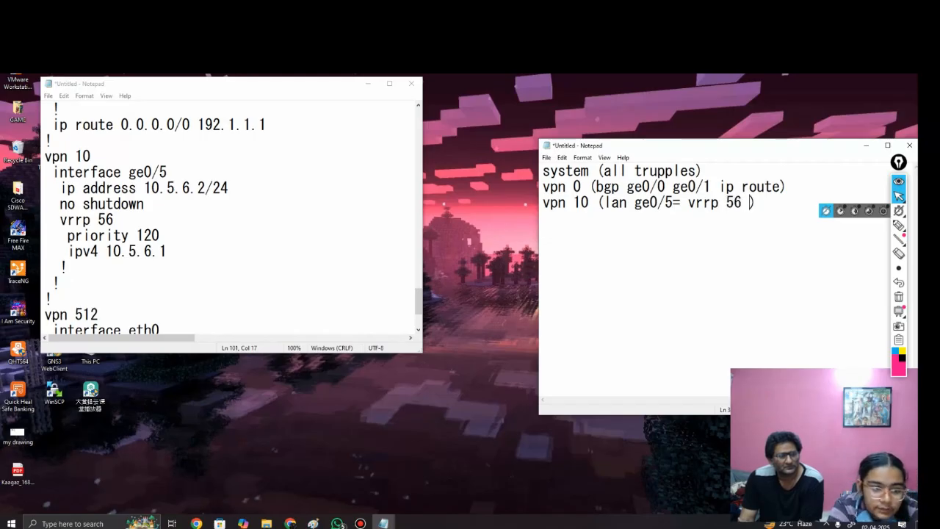
{"action": "type", "text": " priority"}
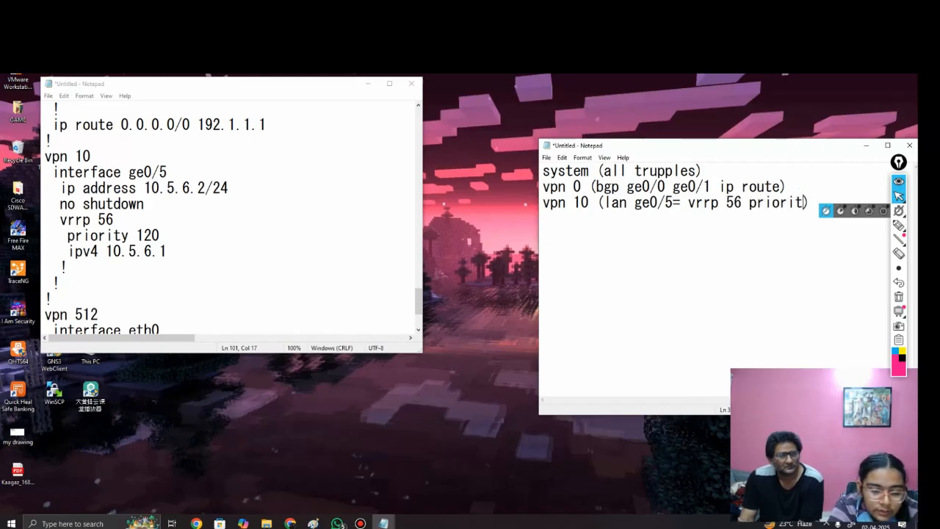
{"action": "type", "text": " 120"}
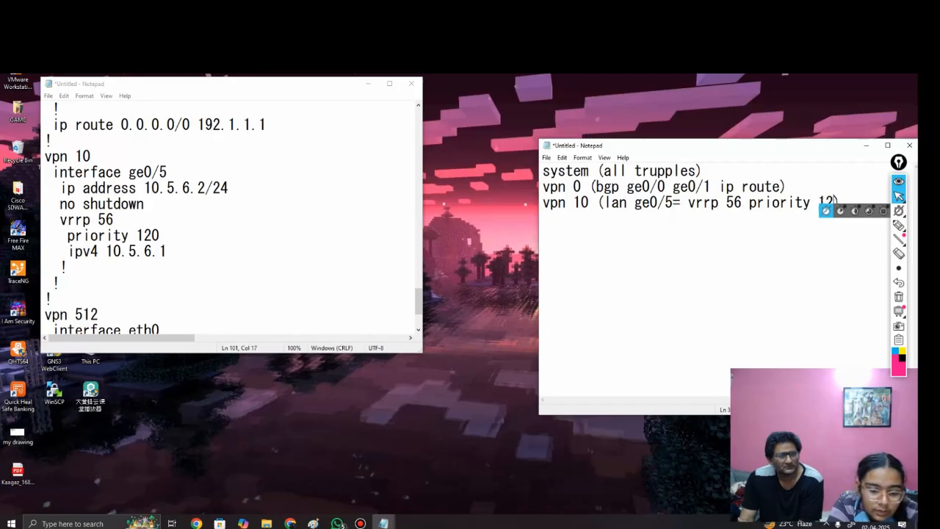
{"action": "key", "text": "BackSpace"}
{"action": "key", "text": "BackSpace"}
{"action": "key", "text": "BackSpace"}
{"action": "key", "text": "BackSpace"}
{"action": "key", "text": "BackSpace"}
{"action": "key", "text": "BackSpace"}
{"action": "key", "text": "BackSpace"}
{"action": "key", "text": "BackSpace"}
{"action": "key", "text": "BackSpace"}
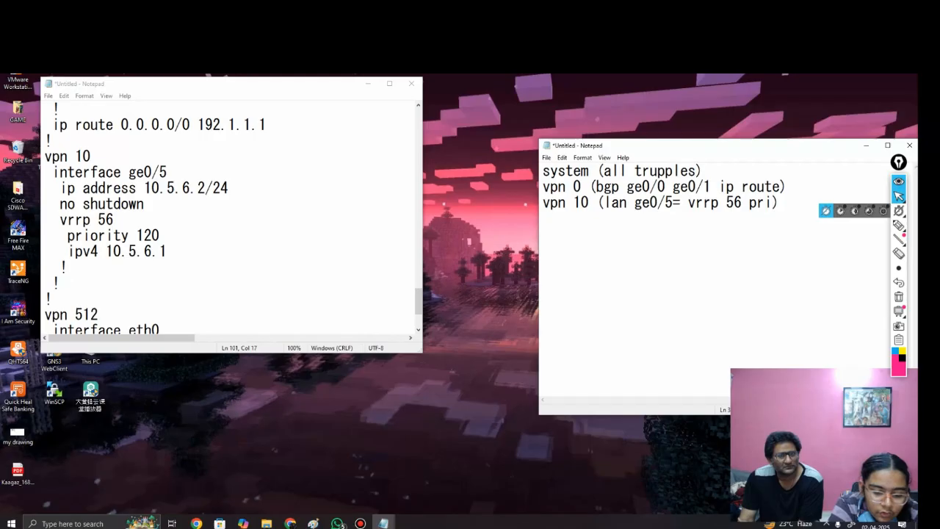
{"action": "type", "text": "ority"}
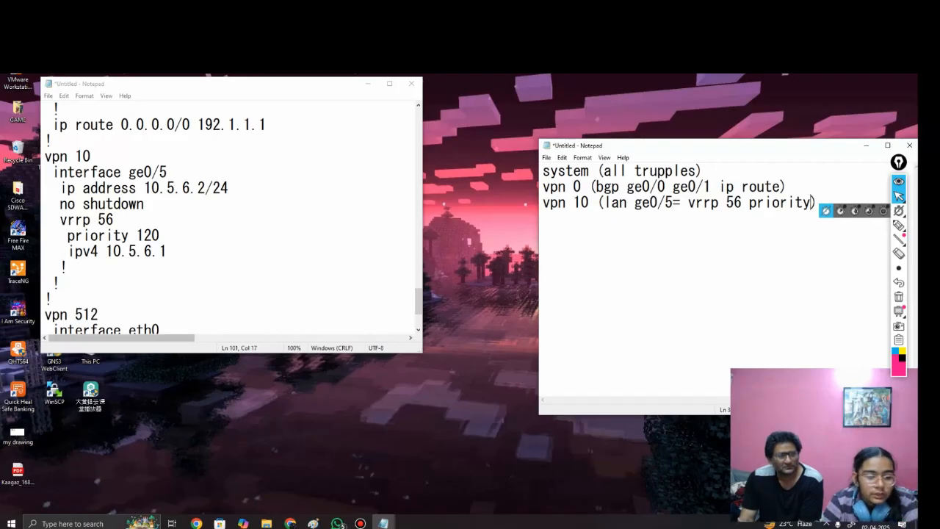
{"action": "scroll", "coordinate": [228, 213], "scroll_direction": "down", "scroll_amount": 2}
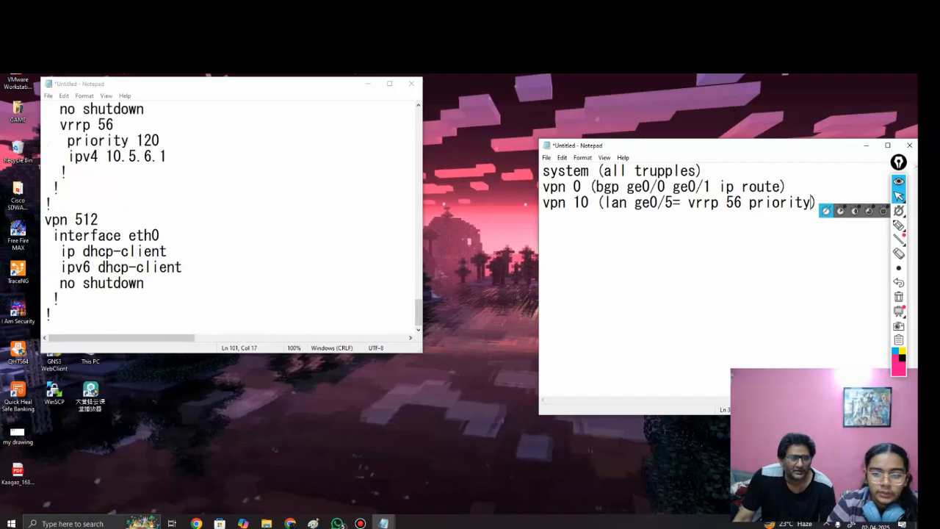
Step: Mark vEdge1's LAN link in SITE-ID-5 on the topology diagram, erase the marks and return to the notes
{"action": "scroll", "coordinate": [227, 213], "scroll_direction": "up", "scroll_amount": 2}
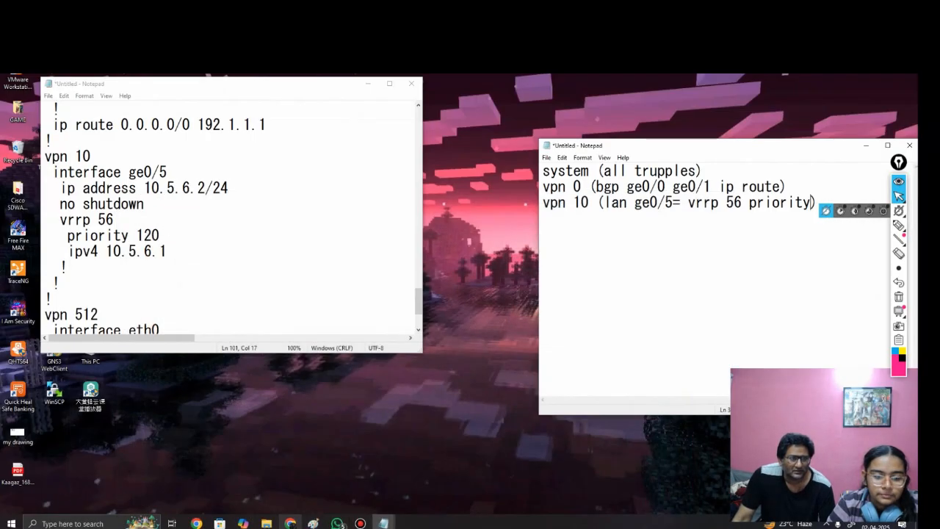
{"action": "left_click", "coordinate": [291, 524]}
{"action": "left_click", "coordinate": [226, 78]}
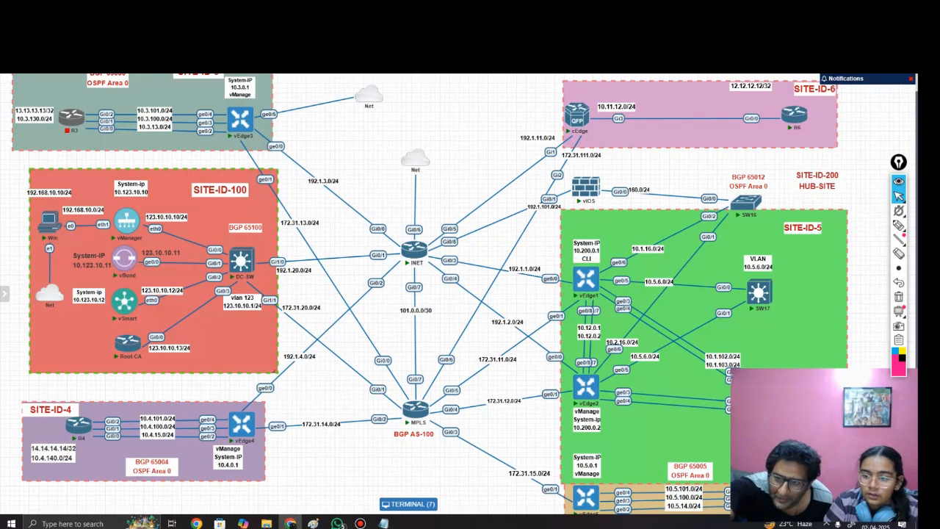
{"action": "left_click", "coordinate": [899, 226]}
{"action": "mouse_move", "coordinate": [724, 283]}
{"action": "left_mouse_down"}
{"action": "mouse_move", "coordinate": [757, 332]}
{"action": "mouse_move", "coordinate": [711, 290]}
{"action": "left_mouse_up"}
{"action": "left_click_drag", "start_coordinate": [600, 267], "coordinate": [554, 262]}
{"action": "mouse_move", "coordinate": [610, 296]}
{"action": "left_mouse_down"}
{"action": "mouse_move", "coordinate": [641, 287]}
{"action": "mouse_move", "coordinate": [593, 285]}
{"action": "mouse_move", "coordinate": [618, 292]}
{"action": "left_mouse_up"}
{"action": "left_click", "coordinate": [899, 253]}
{"action": "left_click_drag", "start_coordinate": [711, 295], "coordinate": [725, 303]}
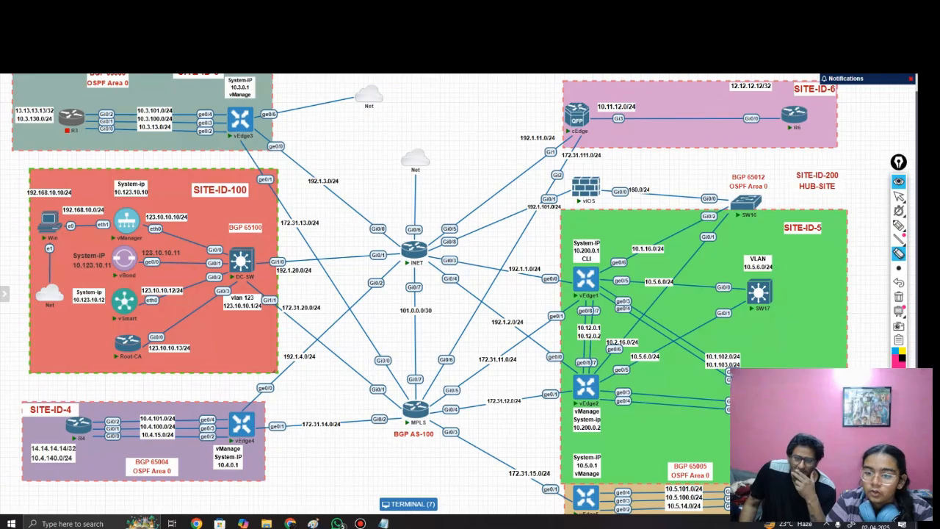
{"action": "left_click", "coordinate": [899, 196]}
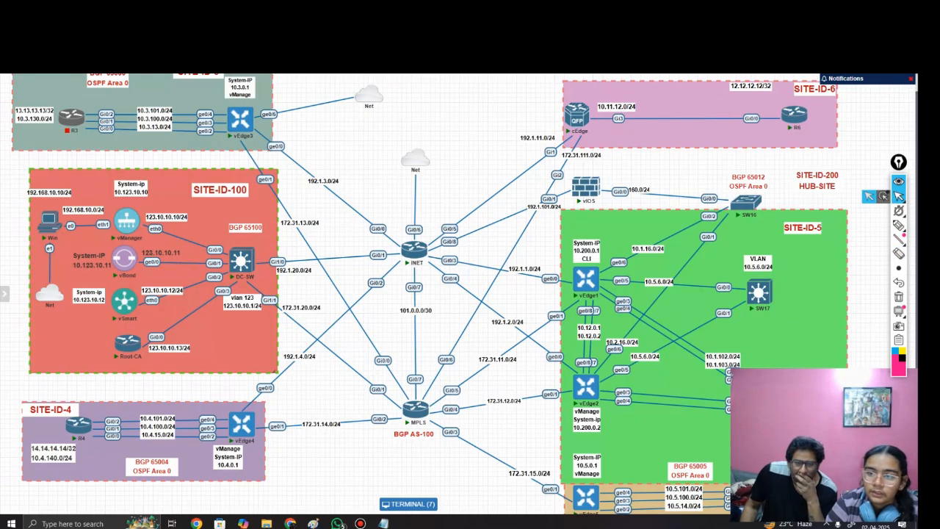
{"action": "left_click", "coordinate": [864, 26]}
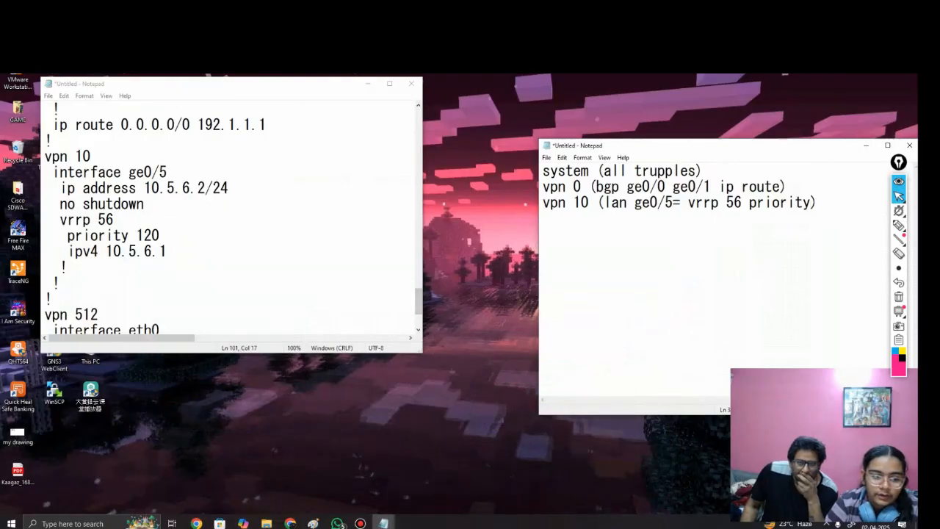
Step: Recheck vEdge1's configuration around vpn 10 and add a fourth line reading "vpn 512" to the template notes
{"action": "scroll", "coordinate": [228, 217], "scroll_direction": "down", "scroll_amount": 2}
{"action": "scroll", "coordinate": [228, 217], "scroll_direction": "up", "scroll_amount": 4}
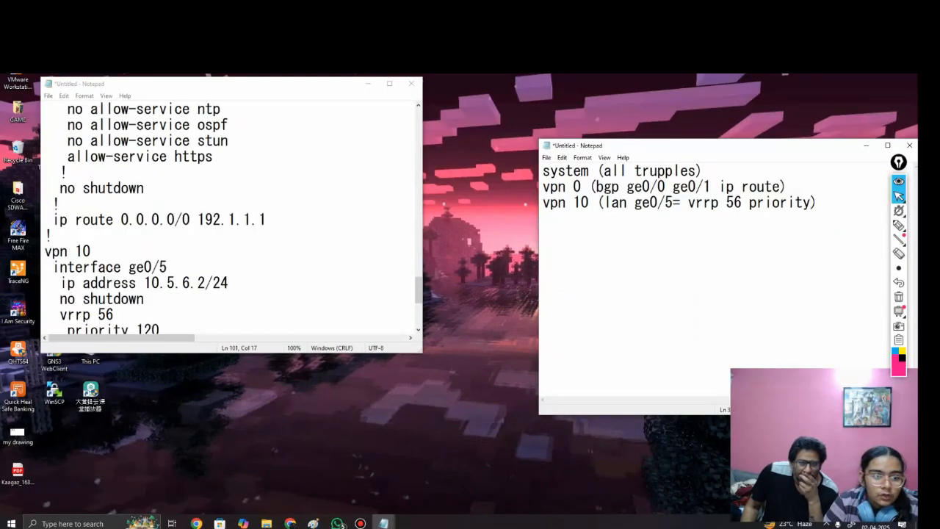
{"action": "scroll", "coordinate": [227, 217], "scroll_direction": "up", "scroll_amount": 2}
{"action": "left_click", "coordinate": [818, 203]}
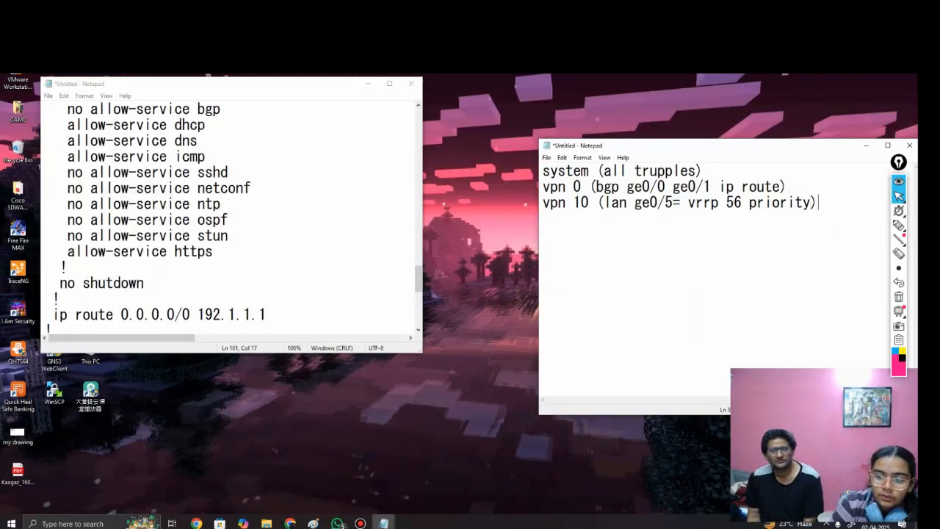
{"action": "type", "text": "vpn "}
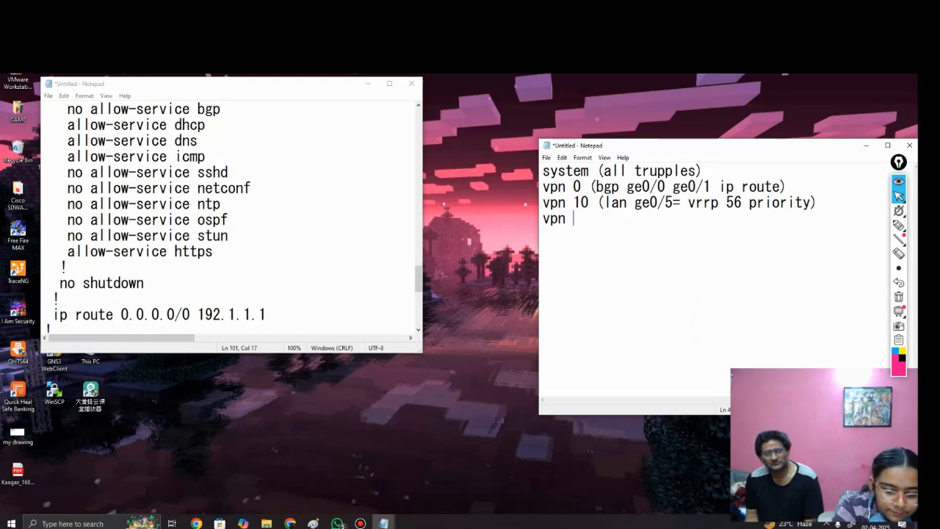
{"action": "type", "text": "512"}
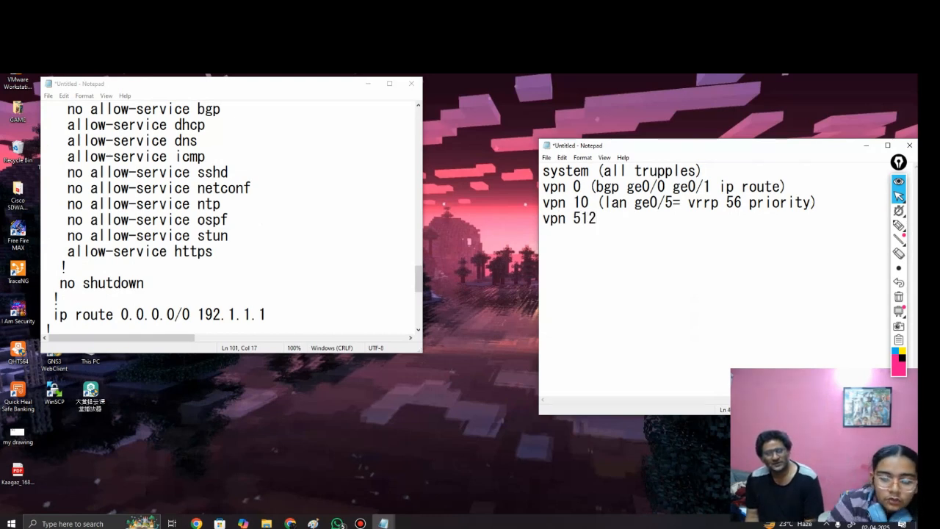
Step: Put the configuration text away and switch to vManage to review the system and VPN0 MPLS interface entries among the feature templates
{"action": "left_click", "coordinate": [368, 83]}
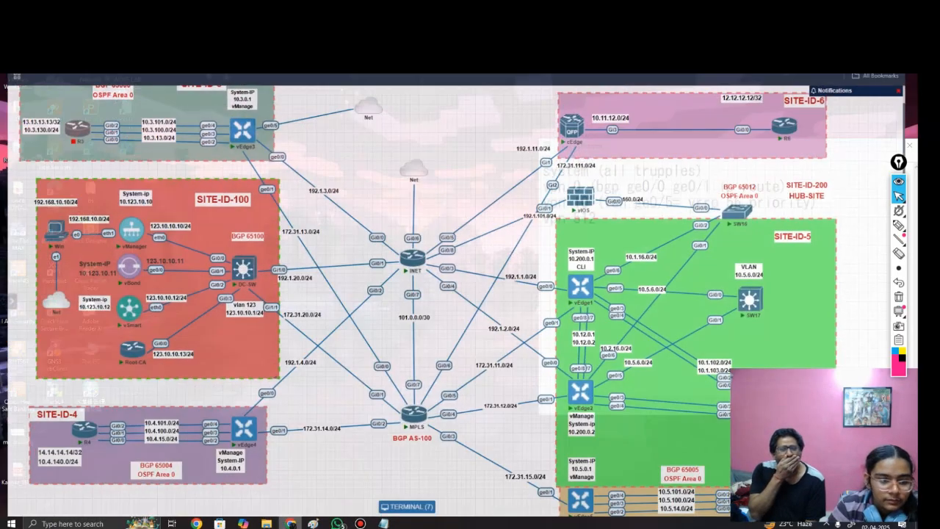
{"action": "left_click", "coordinate": [290, 523]}
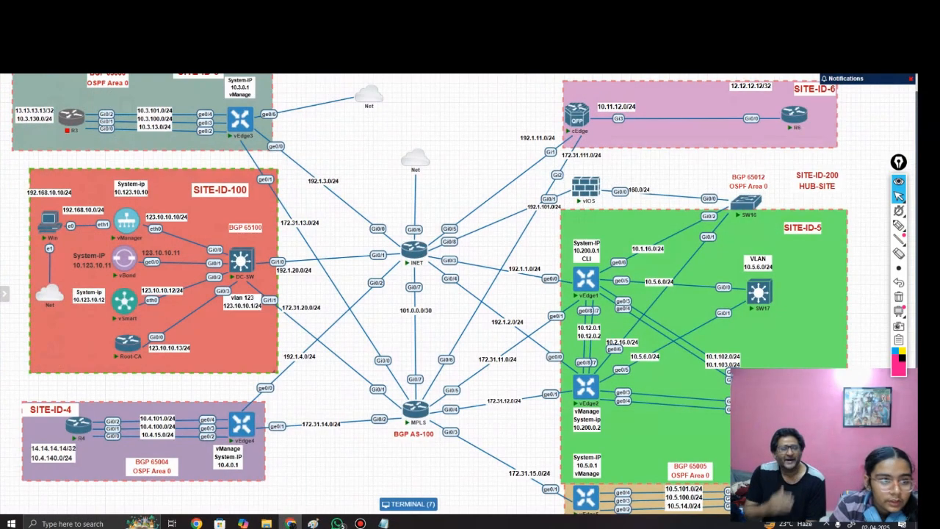
{"action": "left_click", "coordinate": [409, 504]}
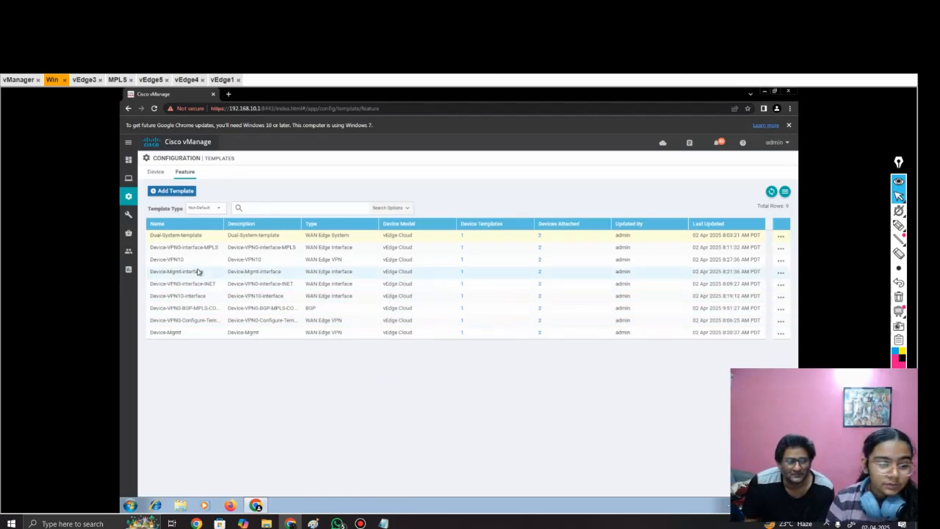
{"action": "left_click_drag", "start_coordinate": [204, 236], "coordinate": [153, 244]}
{"action": "left_click", "coordinate": [315, 382]}
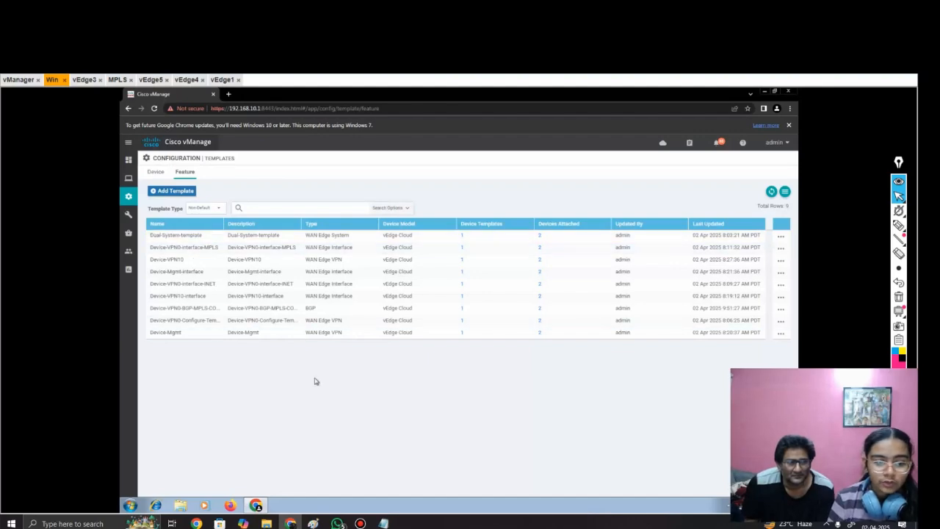
{"action": "left_click_drag", "start_coordinate": [220, 248], "coordinate": [167, 248]}
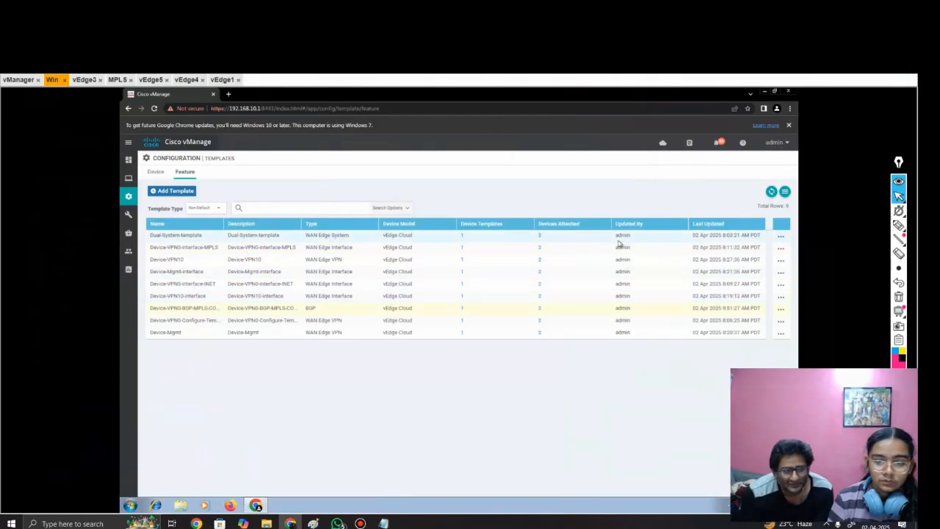
Step: View the Dual-System-template and examine its basic configuration, GPS and tracker settings, closing it without changes
{"action": "left_click", "coordinate": [781, 237]}
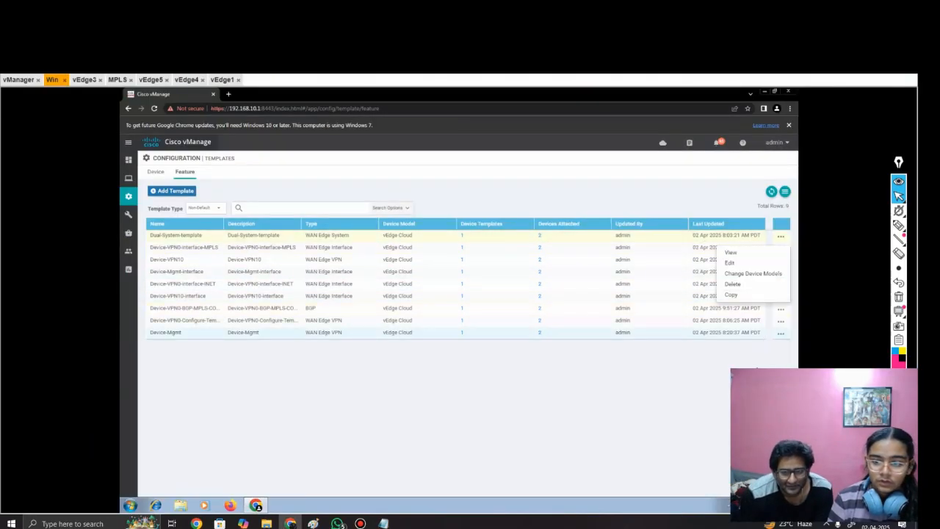
{"action": "left_click", "coordinate": [744, 253]}
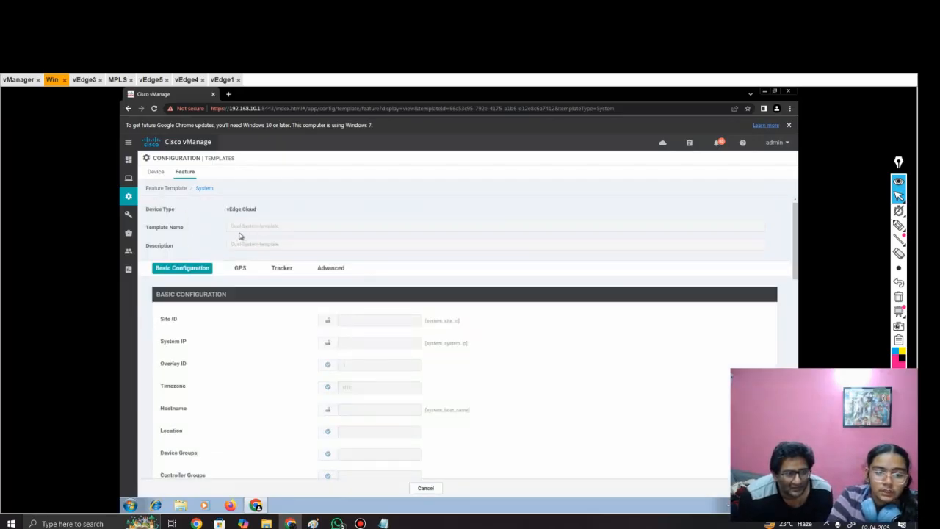
{"action": "scroll", "coordinate": [288, 357], "scroll_direction": "down", "scroll_amount": 1}
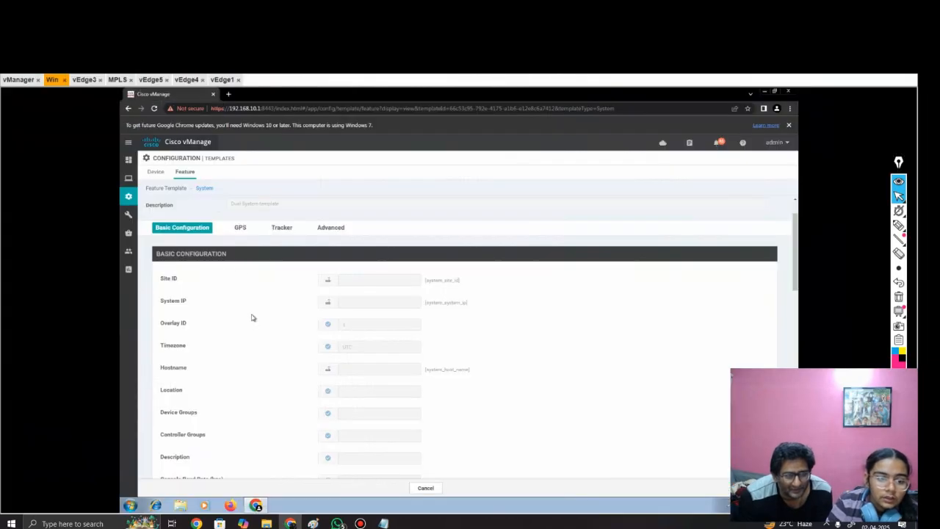
{"action": "scroll", "coordinate": [251, 317], "scroll_direction": "down", "scroll_amount": 1}
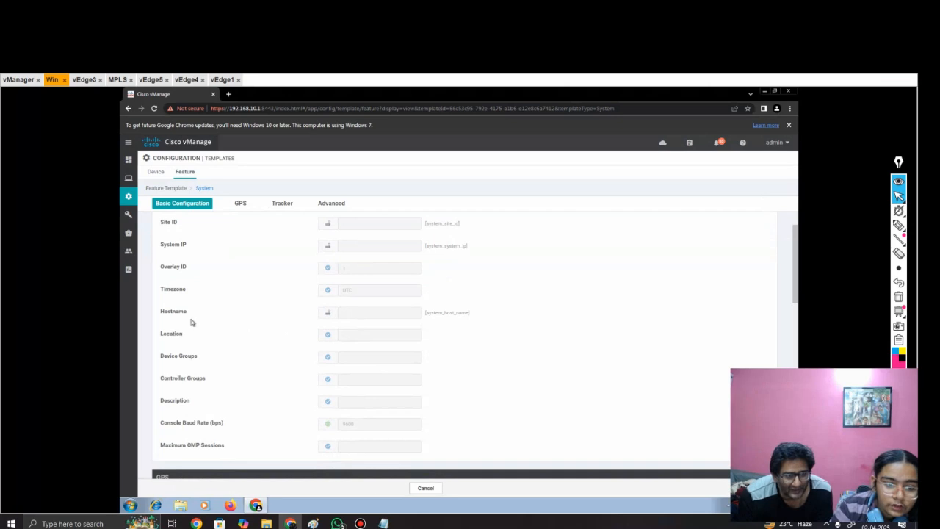
{"action": "scroll", "coordinate": [477, 321], "scroll_direction": "down", "scroll_amount": 2}
{"action": "scroll", "coordinate": [477, 321], "scroll_direction": "up", "scroll_amount": 1}
{"action": "scroll", "coordinate": [477, 321], "scroll_direction": "down", "scroll_amount": 4}
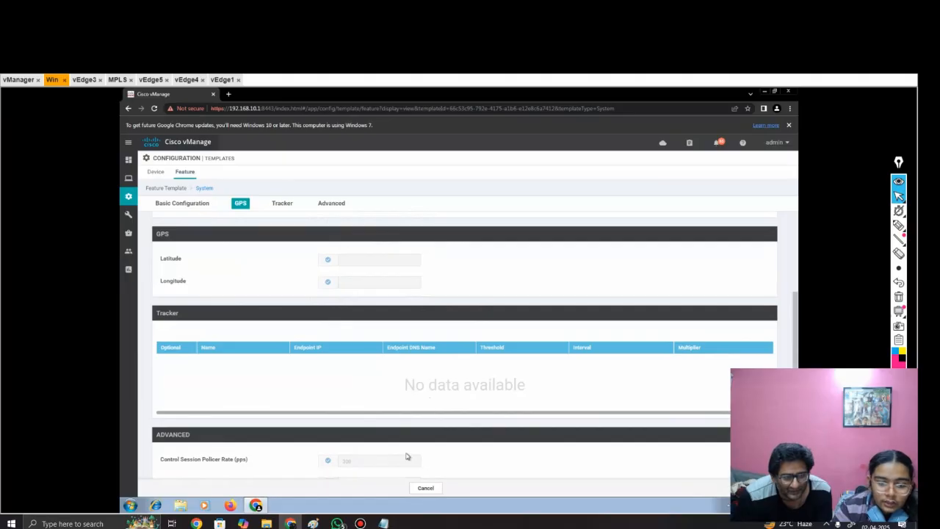
{"action": "left_click", "coordinate": [426, 488]}
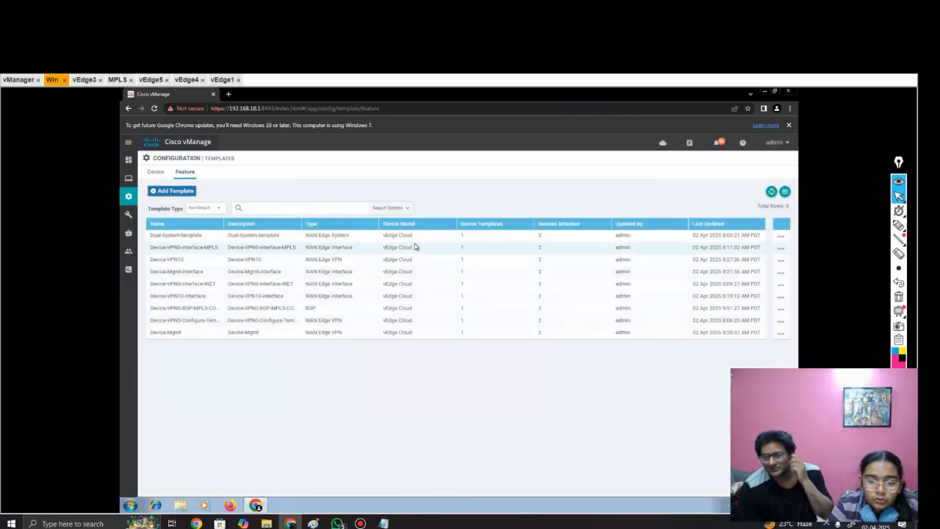
Step: Examine the device model of the Dual-System-template and the VPN0 INET interface template, consulting the topology diagram in between
{"action": "left_click_drag", "start_coordinate": [412, 235], "coordinate": [257, 235]}
{"action": "left_click", "coordinate": [417, 405]}
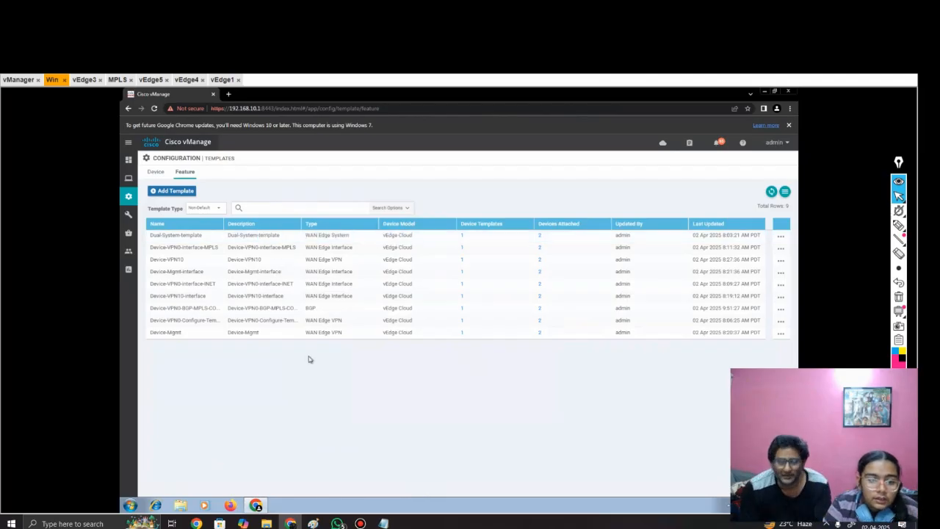
{"action": "left_click", "coordinate": [175, 80]}
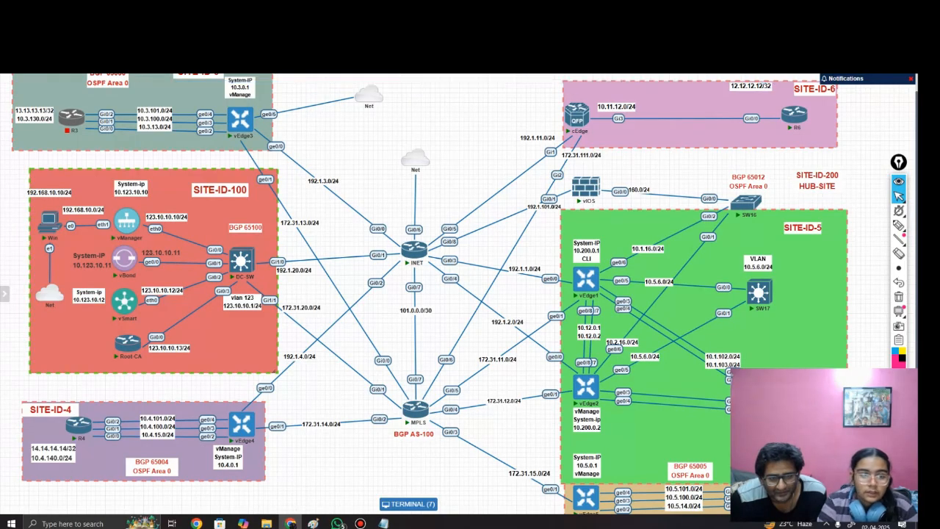
{"action": "left_click", "coordinate": [409, 504]}
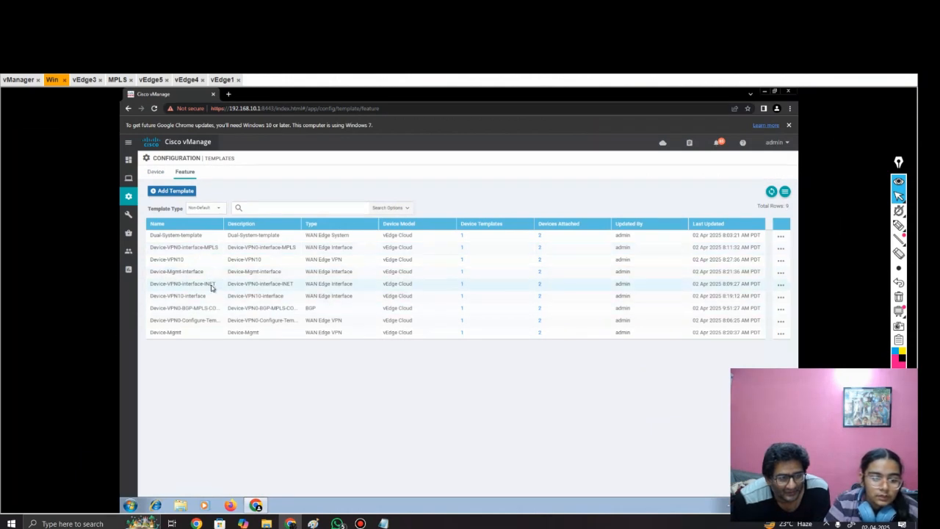
{"action": "left_click_drag", "start_coordinate": [216, 284], "coordinate": [176, 285]}
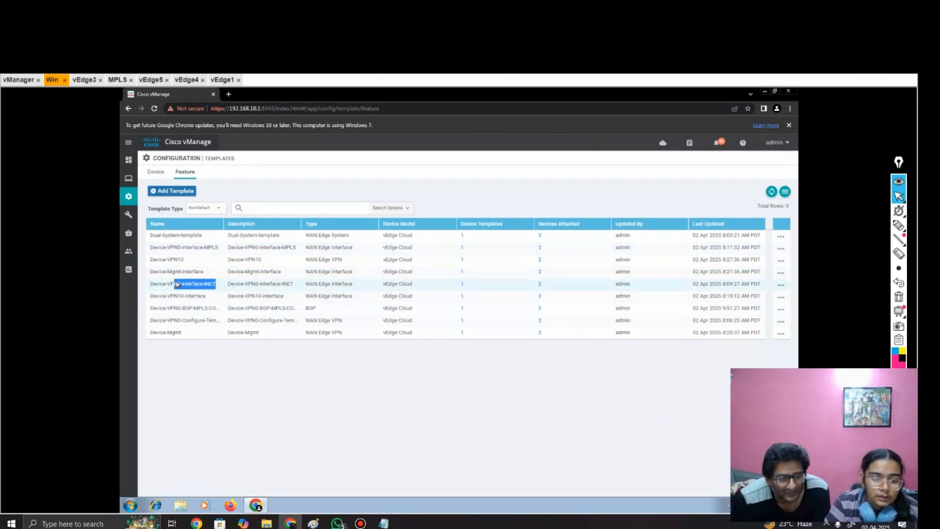
{"action": "left_click", "coordinate": [219, 367]}
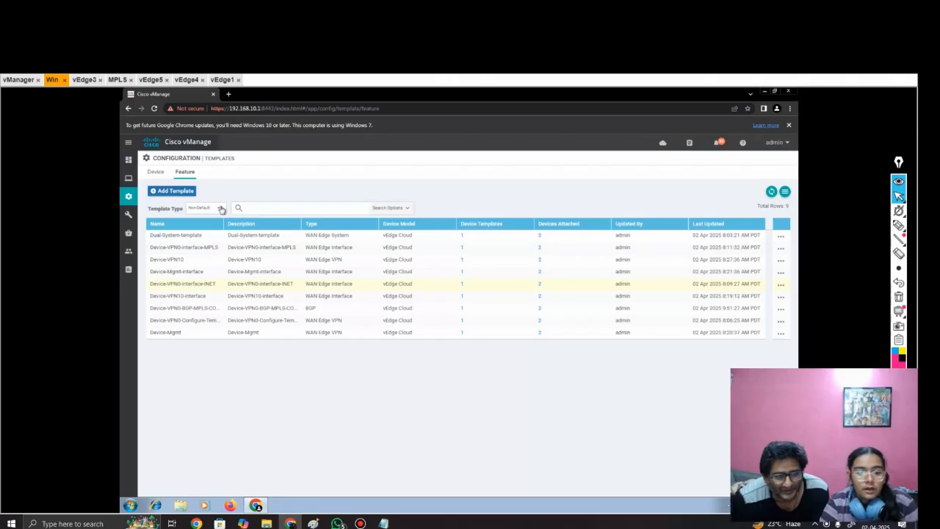
Step: View the Device-VPN10 feature template's settings and return to the topology diagram
{"action": "left_click_drag", "start_coordinate": [193, 263], "coordinate": [159, 263]}
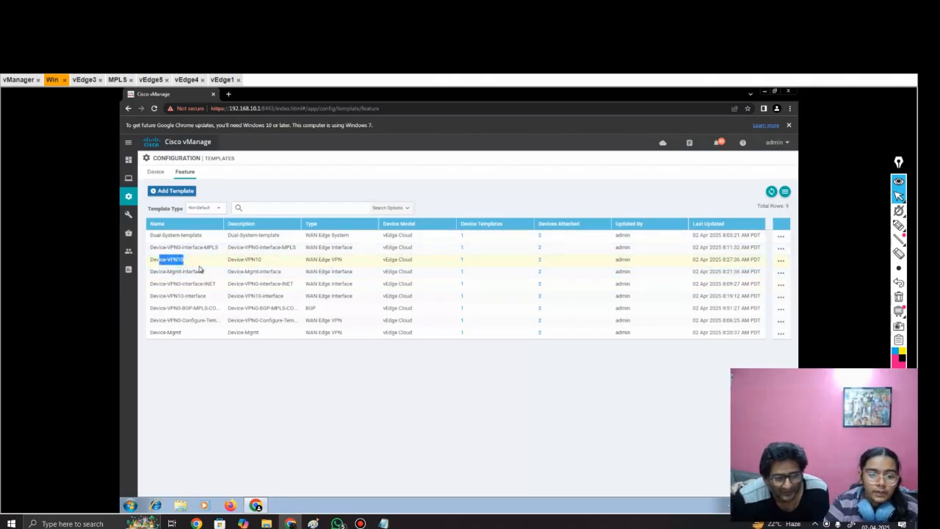
{"action": "left_click", "coordinate": [781, 260]}
{"action": "left_click", "coordinate": [689, 252]}
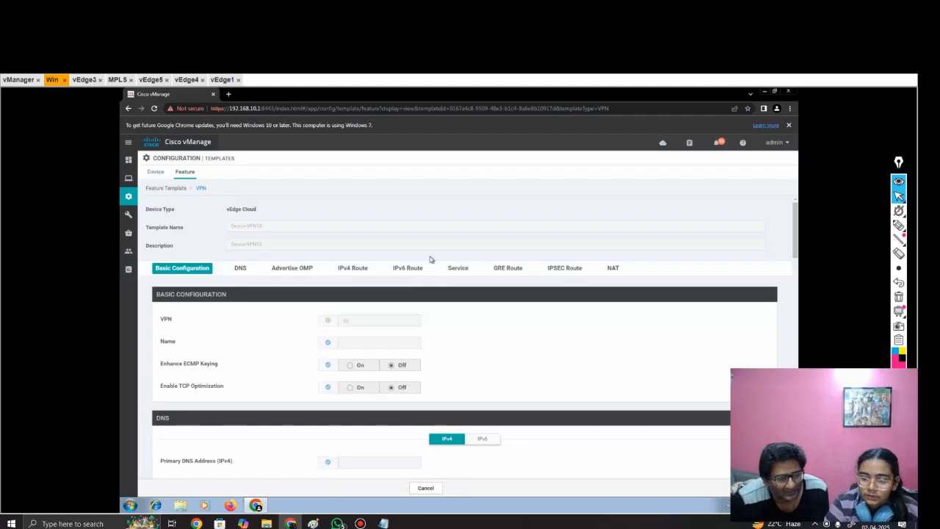
{"action": "left_click", "coordinate": [94, 85]}
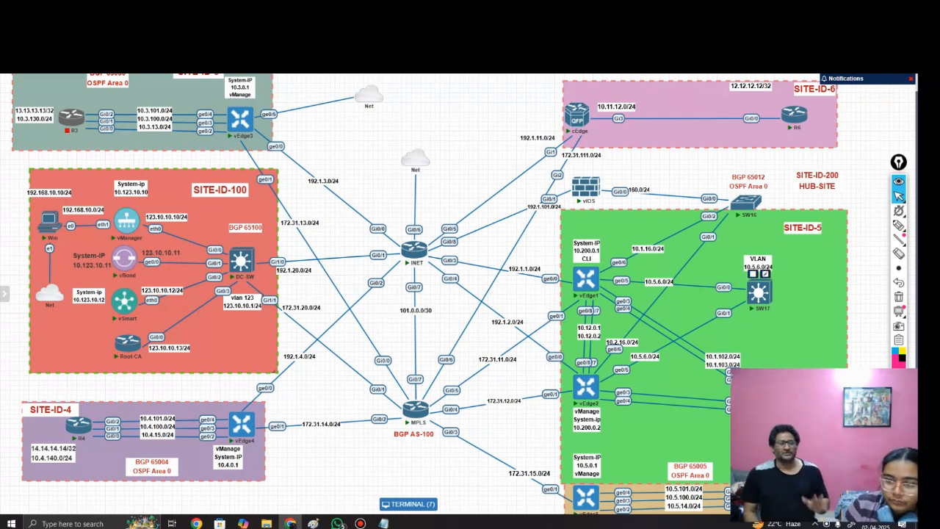
Step: Handwrite "VPN-0" in pink near the INET router on the topology and draw two branch lines descending from it
{"action": "left_click", "coordinate": [899, 224]}
{"action": "mouse_move", "coordinate": [899, 239]}
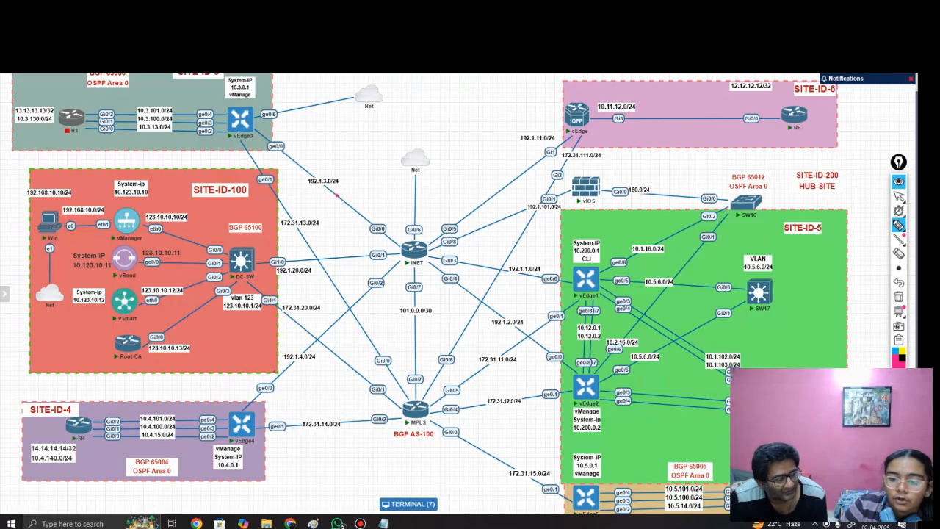
{"action": "mouse_move", "coordinate": [337, 195]}
{"action": "left_mouse_down"}
{"action": "mouse_move", "coordinate": [348, 218]}
{"action": "mouse_move", "coordinate": [360, 189]}
{"action": "mouse_move", "coordinate": [364, 216]}
{"action": "mouse_move", "coordinate": [365, 203]}
{"action": "mouse_move", "coordinate": [392, 208]}
{"action": "mouse_move", "coordinate": [401, 183]}
{"action": "mouse_move", "coordinate": [437, 192]}
{"action": "mouse_move", "coordinate": [461, 183]}
{"action": "left_mouse_up"}
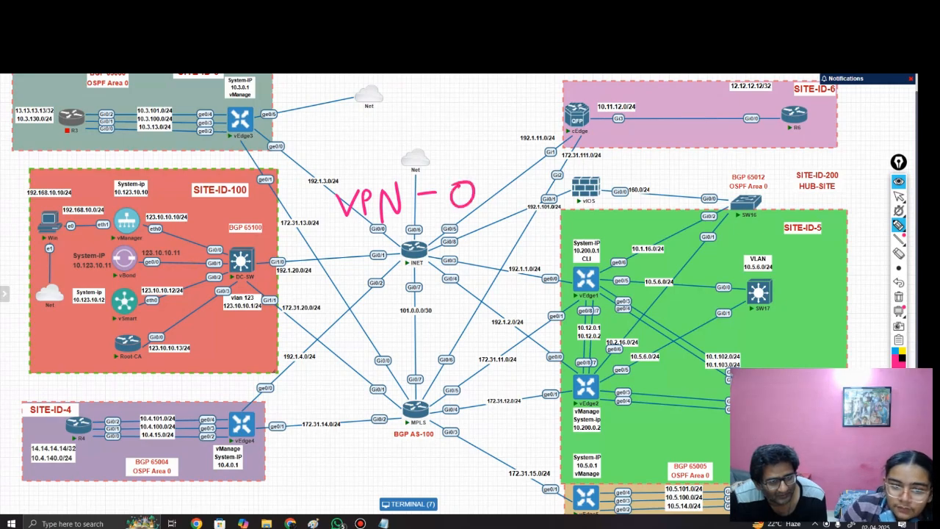
{"action": "left_click_drag", "start_coordinate": [366, 235], "coordinate": [277, 331]}
{"action": "left_click_drag", "start_coordinate": [429, 228], "coordinate": [526, 295]}
Step: Handwrite "Int" with "Inet" beneath it at the end of the VPN-0 branch near vEdge4
{"action": "left_click_drag", "start_coordinate": [197, 353], "coordinate": [221, 350]}
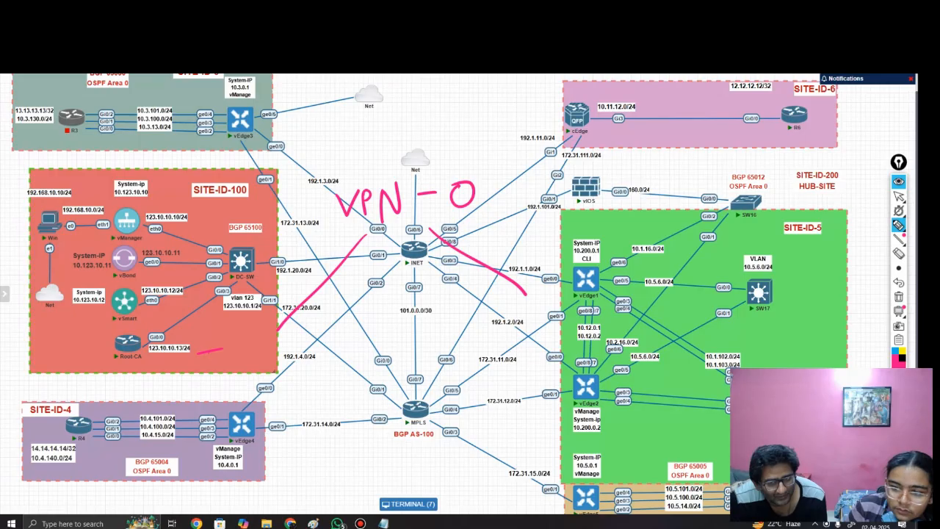
{"action": "mouse_move", "coordinate": [207, 354]}
{"action": "left_mouse_down"}
{"action": "mouse_move", "coordinate": [206, 376]}
{"action": "mouse_move", "coordinate": [225, 372]}
{"action": "left_mouse_up"}
{"action": "mouse_move", "coordinate": [220, 371]}
{"action": "left_mouse_down"}
{"action": "mouse_move", "coordinate": [234, 360]}
{"action": "mouse_move", "coordinate": [243, 367]}
{"action": "left_mouse_up"}
{"action": "mouse_move", "coordinate": [244, 348]}
{"action": "left_mouse_down"}
{"action": "mouse_move", "coordinate": [245, 367]}
{"action": "mouse_move", "coordinate": [254, 353]}
{"action": "left_mouse_up"}
{"action": "mouse_move", "coordinate": [183, 408]}
{"action": "left_mouse_down"}
{"action": "mouse_move", "coordinate": [207, 400]}
{"action": "mouse_move", "coordinate": [207, 421]}
{"action": "mouse_move", "coordinate": [245, 389]}
{"action": "mouse_move", "coordinate": [251, 401]}
{"action": "left_mouse_up"}
{"action": "left_click_drag", "start_coordinate": [251, 391], "coordinate": [269, 382]}
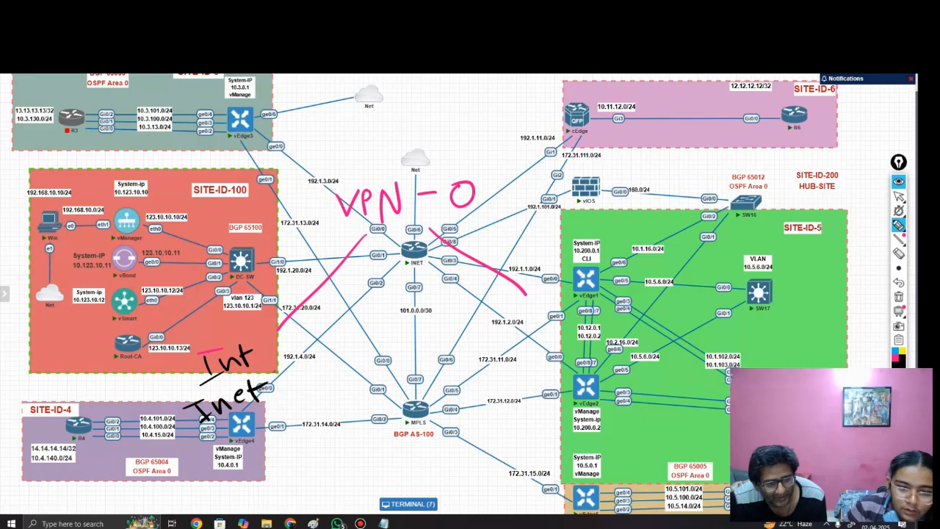
Step: Handwrite "MPLS" with "M" beneath it at the end of the VPN-0 branch near vEdge1 and vEdge2
{"action": "mouse_move", "coordinate": [493, 346]}
{"action": "left_mouse_down"}
{"action": "mouse_move", "coordinate": [516, 336]}
{"action": "mouse_move", "coordinate": [526, 344]}
{"action": "left_mouse_up"}
{"action": "mouse_move", "coordinate": [527, 312]}
{"action": "left_mouse_down"}
{"action": "mouse_move", "coordinate": [529, 332]}
{"action": "mouse_move", "coordinate": [555, 327]}
{"action": "left_mouse_up"}
{"action": "left_click_drag", "start_coordinate": [571, 311], "coordinate": [552, 337]}
{"action": "mouse_move", "coordinate": [514, 374]}
{"action": "left_mouse_down"}
{"action": "mouse_move", "coordinate": [515, 358]}
{"action": "mouse_move", "coordinate": [545, 376]}
{"action": "left_mouse_up"}
Step: Draw a box around each of the Inet and MPLS labels and add a short line beside each box
{"action": "mouse_move", "coordinate": [197, 341]}
{"action": "left_mouse_down"}
{"action": "mouse_move", "coordinate": [253, 332]}
{"action": "mouse_move", "coordinate": [276, 427]}
{"action": "mouse_move", "coordinate": [266, 331]}
{"action": "mouse_move", "coordinate": [199, 344]}
{"action": "left_mouse_up"}
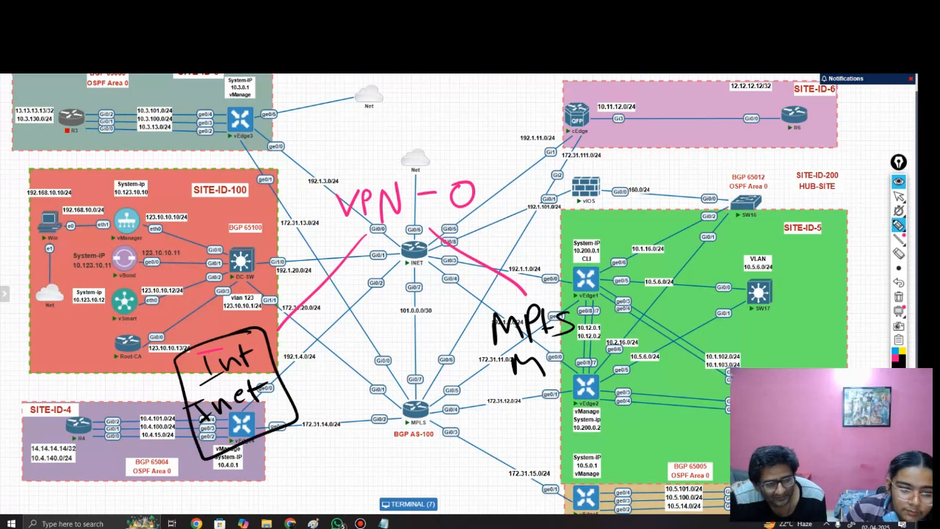
{"action": "left_click_drag", "start_coordinate": [104, 400], "coordinate": [160, 389]}
{"action": "mouse_move", "coordinate": [460, 316]}
{"action": "left_mouse_down"}
{"action": "mouse_move", "coordinate": [577, 301]}
{"action": "mouse_move", "coordinate": [465, 396]}
{"action": "mouse_move", "coordinate": [461, 316]}
{"action": "left_mouse_up"}
{"action": "left_click_drag", "start_coordinate": [582, 349], "coordinate": [665, 337]}
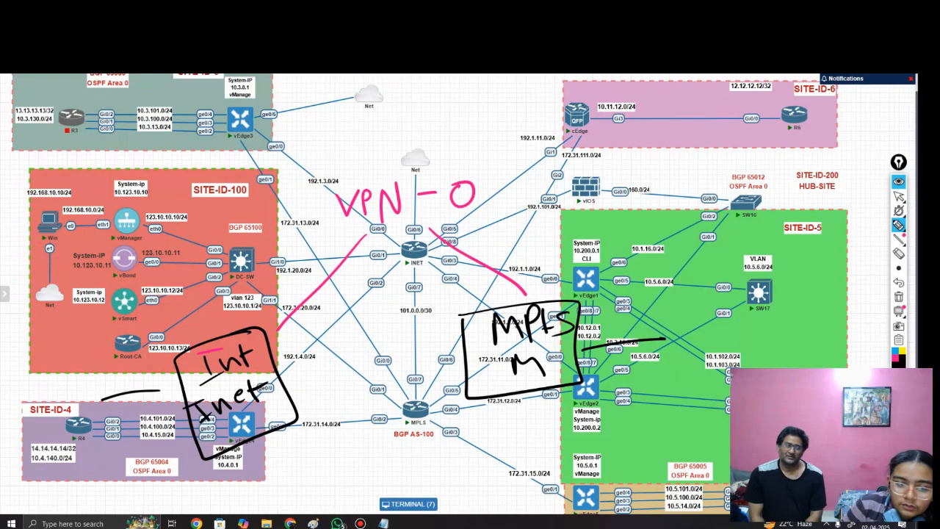
Step: Circle vEdge3, vEdge4 and vEdge1 on the topology diagram
{"action": "mouse_move", "coordinate": [279, 99]}
{"action": "left_mouse_down"}
{"action": "mouse_move", "coordinate": [183, 144]}
{"action": "mouse_move", "coordinate": [283, 92]}
{"action": "left_mouse_up"}
{"action": "mouse_move", "coordinate": [228, 389]}
{"action": "left_mouse_down"}
{"action": "mouse_move", "coordinate": [297, 419]}
{"action": "mouse_move", "coordinate": [236, 391]}
{"action": "left_mouse_up"}
{"action": "left_click_drag", "start_coordinate": [581, 255], "coordinate": [562, 257]}
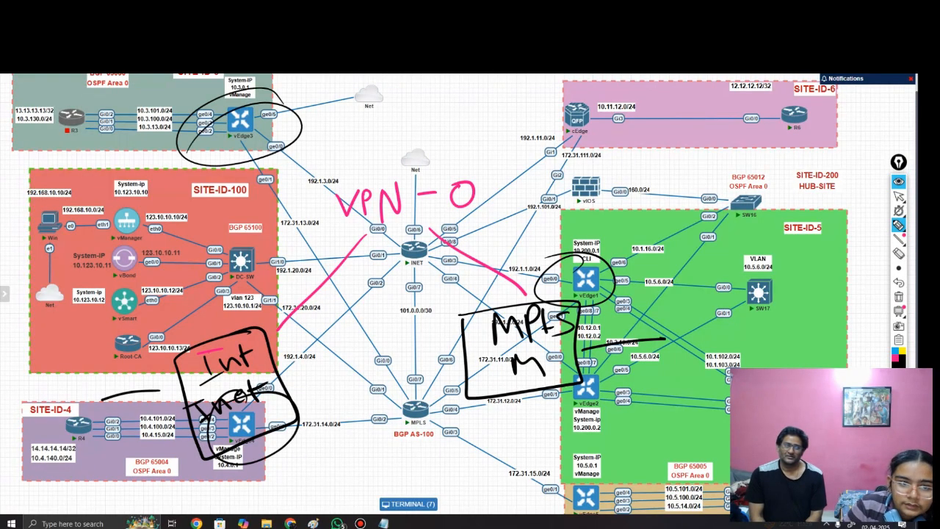
Step: Box the VPN-0 label, mark vEdge3's ge0/0 interface, and emphasise the Inet and MPLS labels with circles and lines
{"action": "mouse_move", "coordinate": [280, 153]}
{"action": "left_mouse_down"}
{"action": "mouse_move", "coordinate": [301, 145]}
{"action": "mouse_move", "coordinate": [272, 157]}
{"action": "left_mouse_up"}
{"action": "mouse_move", "coordinate": [353, 168]}
{"action": "left_mouse_down"}
{"action": "mouse_move", "coordinate": [313, 232]}
{"action": "mouse_move", "coordinate": [487, 185]}
{"action": "mouse_move", "coordinate": [360, 170]}
{"action": "left_mouse_up"}
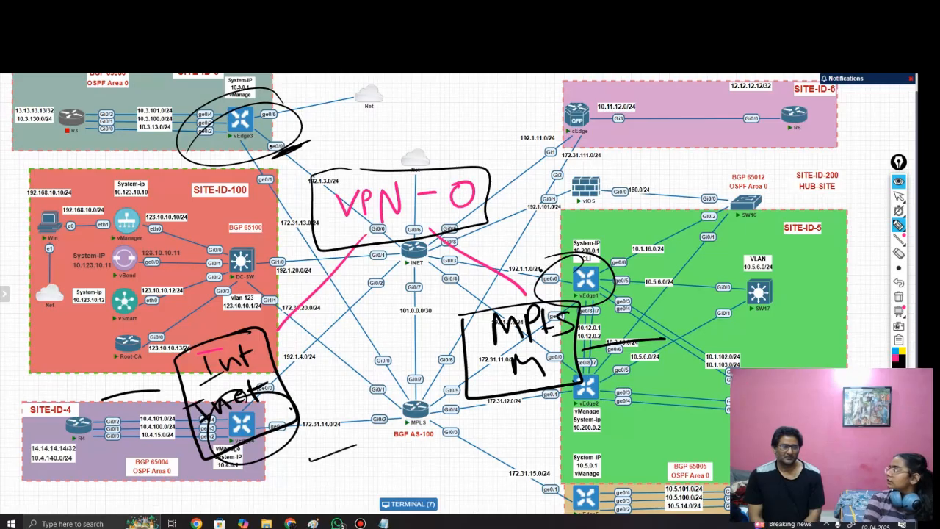
{"action": "left_click_drag", "start_coordinate": [310, 459], "coordinate": [403, 433]}
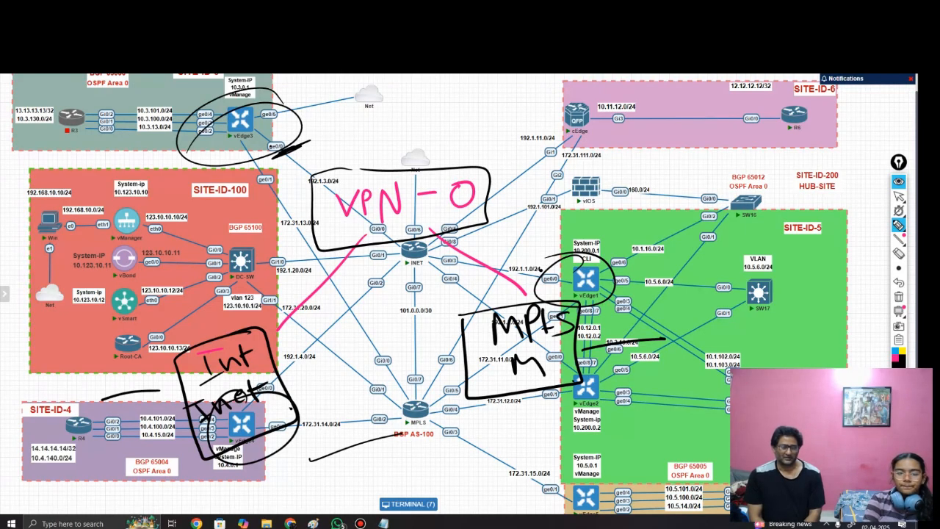
{"action": "left_click_drag", "start_coordinate": [301, 417], "coordinate": [401, 396]}
{"action": "mouse_move", "coordinate": [274, 351]}
{"action": "left_mouse_down"}
{"action": "mouse_move", "coordinate": [180, 437]}
{"action": "mouse_move", "coordinate": [291, 411]}
{"action": "left_mouse_up"}
{"action": "mouse_move", "coordinate": [551, 290]}
{"action": "left_mouse_down"}
{"action": "mouse_move", "coordinate": [486, 286]}
{"action": "mouse_move", "coordinate": [551, 278]}
{"action": "left_mouse_up"}
{"action": "left_click_drag", "start_coordinate": [285, 388], "coordinate": [404, 365]}
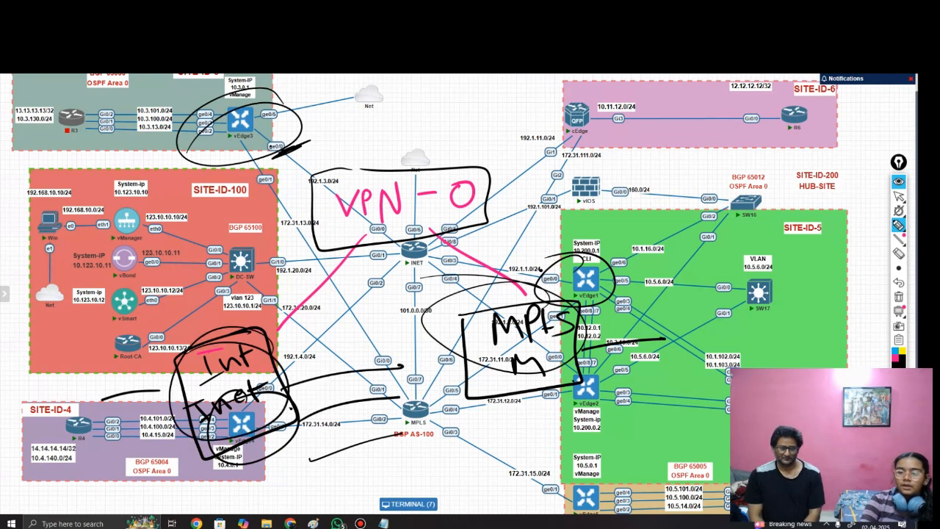
Step: Erase all handwritten annotations from the topology diagram and return to the normal pointer
{"action": "left_click", "coordinate": [899, 253]}
{"action": "mouse_move", "coordinate": [400, 202]}
{"action": "left_mouse_down"}
{"action": "mouse_move", "coordinate": [315, 198]}
{"action": "mouse_move", "coordinate": [470, 195]}
{"action": "mouse_move", "coordinate": [323, 282]}
{"action": "mouse_move", "coordinate": [566, 294]}
{"action": "mouse_move", "coordinate": [367, 369]}
{"action": "left_mouse_up"}
{"action": "mouse_move", "coordinate": [291, 407]}
{"action": "left_mouse_down"}
{"action": "mouse_move", "coordinate": [367, 415]}
{"action": "mouse_move", "coordinate": [191, 404]}
{"action": "mouse_move", "coordinate": [213, 378]}
{"action": "mouse_move", "coordinate": [290, 408]}
{"action": "left_mouse_up"}
{"action": "mouse_move", "coordinate": [514, 360]}
{"action": "left_mouse_down"}
{"action": "mouse_move", "coordinate": [542, 367]}
{"action": "mouse_move", "coordinate": [617, 343]}
{"action": "mouse_move", "coordinate": [548, 328]}
{"action": "left_mouse_up"}
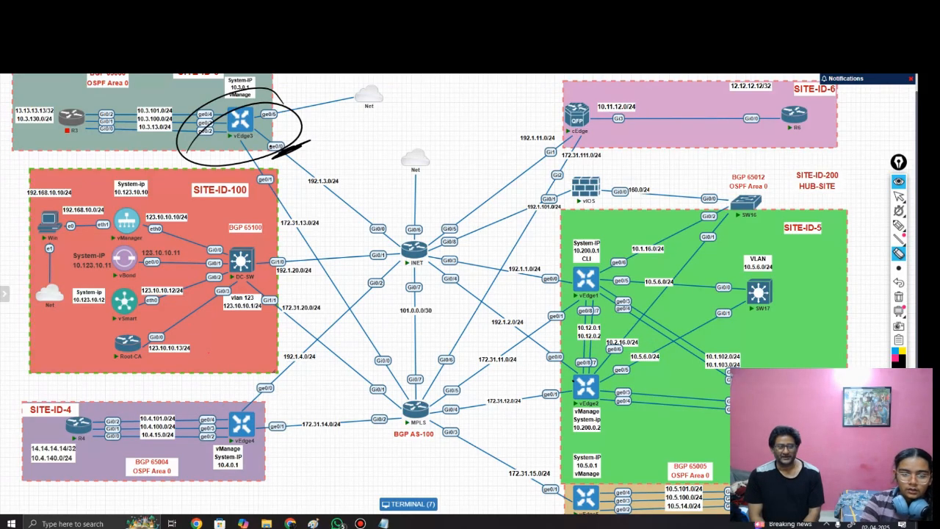
{"action": "left_click_drag", "start_coordinate": [308, 142], "coordinate": [294, 118]}
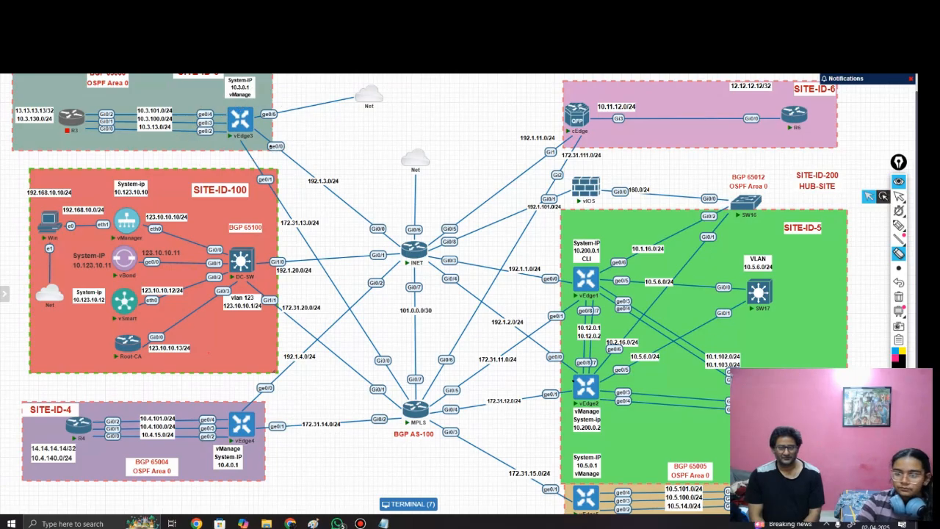
{"action": "left_click", "coordinate": [899, 196]}
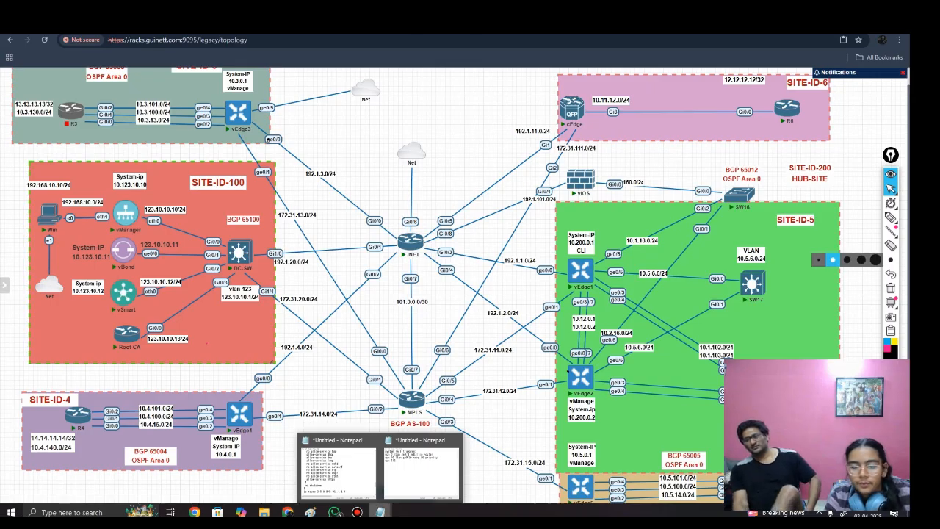
Step: Review the system, VPN 0 and VPN 10 entries of the template outline in Notepad
{"action": "left_click", "coordinate": [421, 466]}
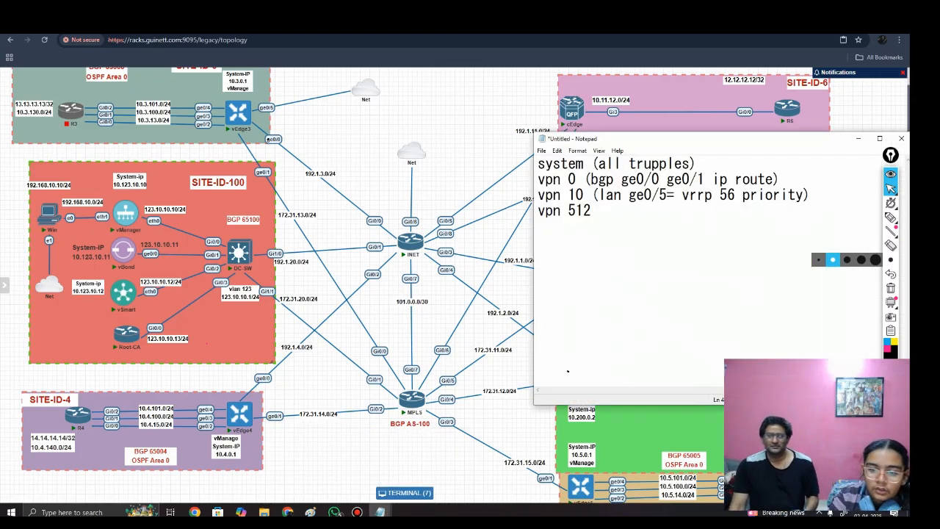
{"action": "left_click_drag", "start_coordinate": [780, 179], "coordinate": [538, 163]}
{"action": "left_click", "coordinate": [593, 211]}
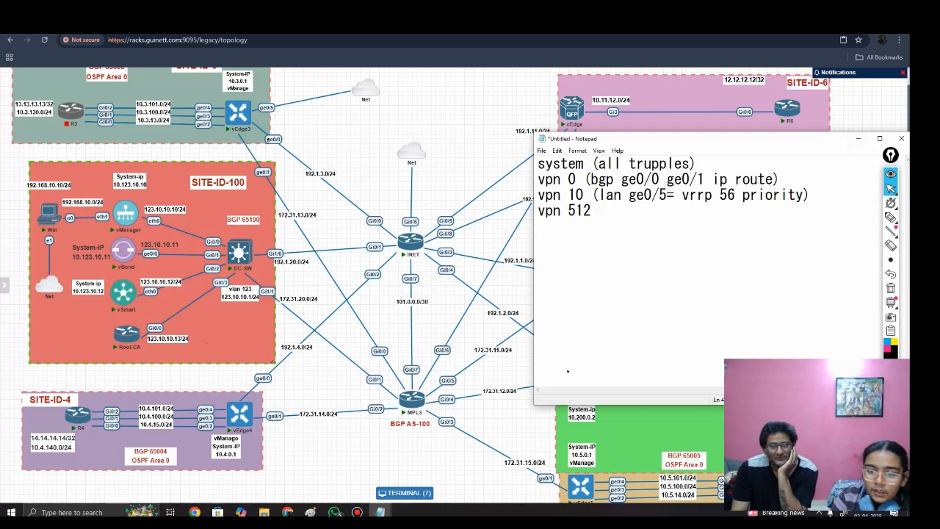
{"action": "left_click_drag", "start_coordinate": [538, 194], "coordinate": [774, 195]}
{"action": "left_click", "coordinate": [760, 221]}
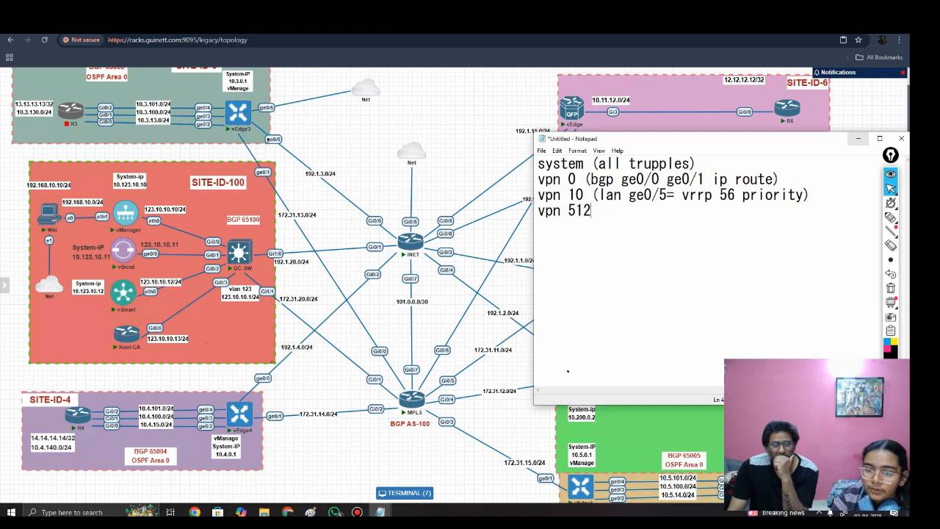
{"action": "left_click_drag", "start_coordinate": [600, 194], "coordinate": [667, 195]}
{"action": "left_click", "coordinate": [683, 224]}
{"action": "left_click", "coordinate": [858, 139]}
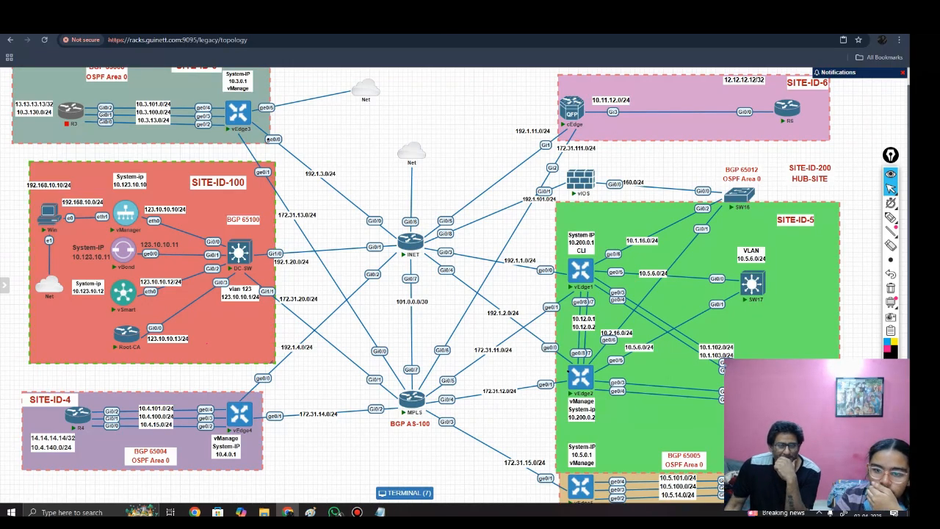
Step: In vManage, close the Device-VPN10 view and copy that feature template, using Device-VPN10-VRRP as both name and description
{"action": "left_click", "coordinate": [417, 492]}
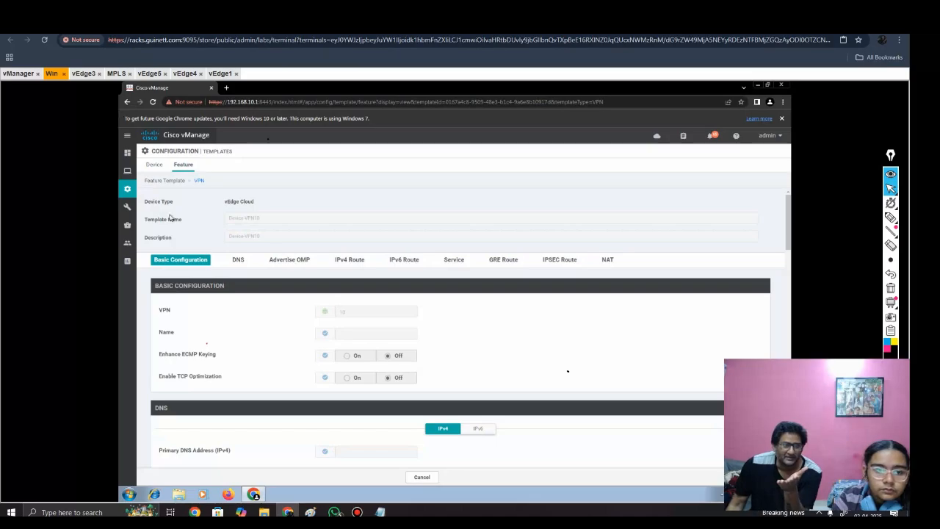
{"action": "left_click", "coordinate": [422, 478]}
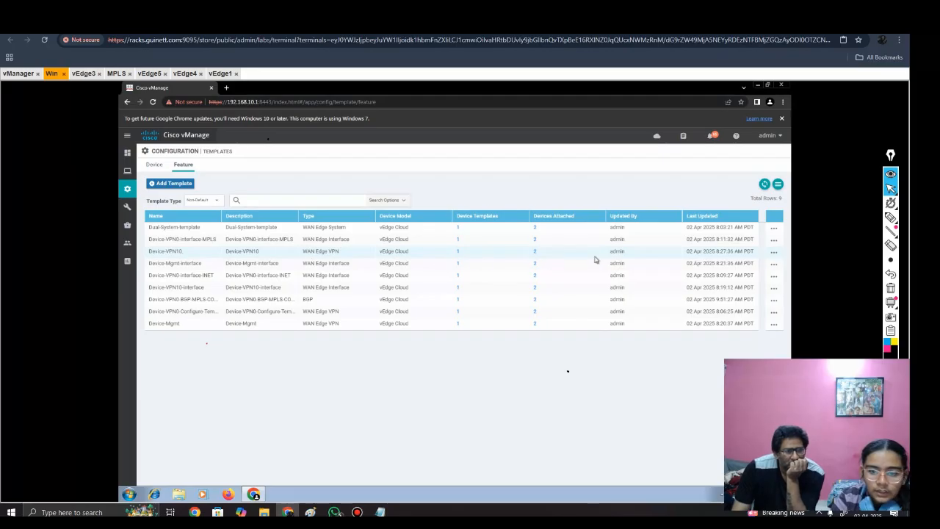
{"action": "left_click", "coordinate": [776, 253]}
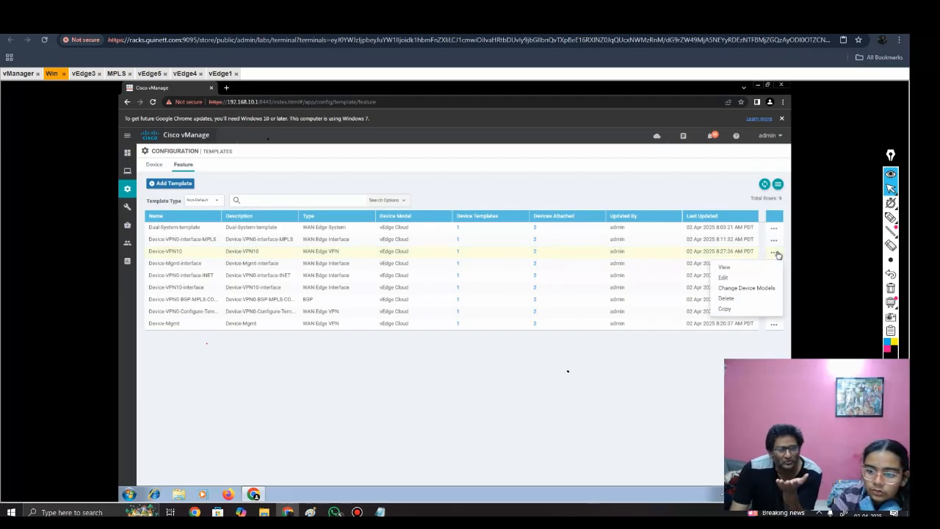
{"action": "left_click", "coordinate": [727, 309]}
{"action": "left_click", "coordinate": [385, 278]}
{"action": "type", "text": "-VPN10-"}
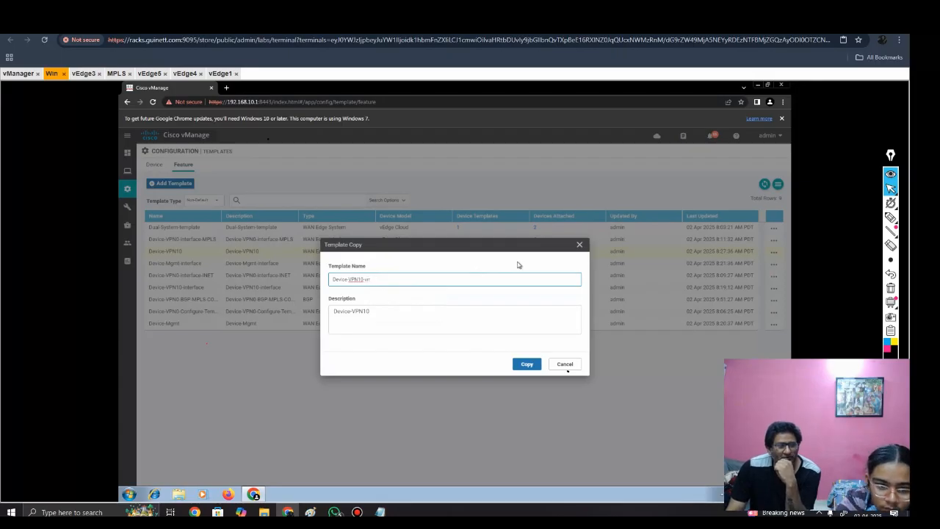
{"action": "key", "text": "BackSpace"}
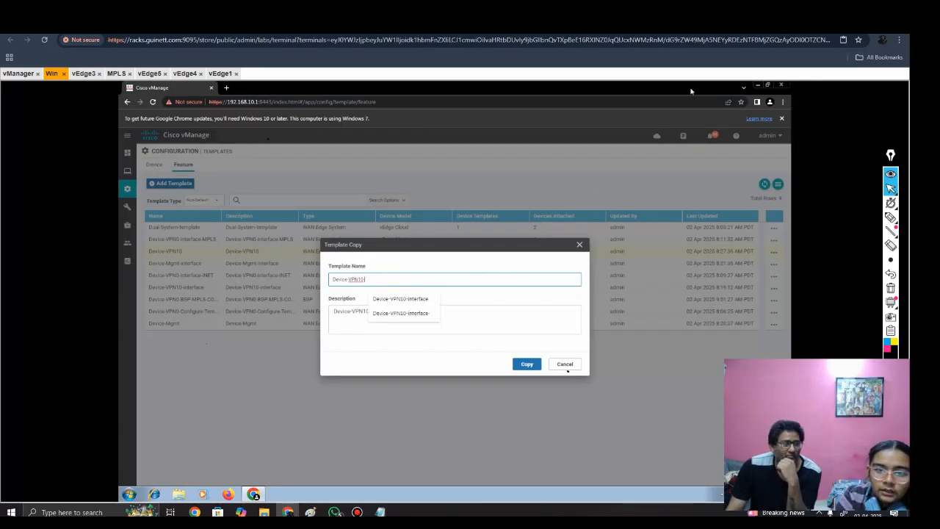
{"action": "type", "text": "-VRRP"}
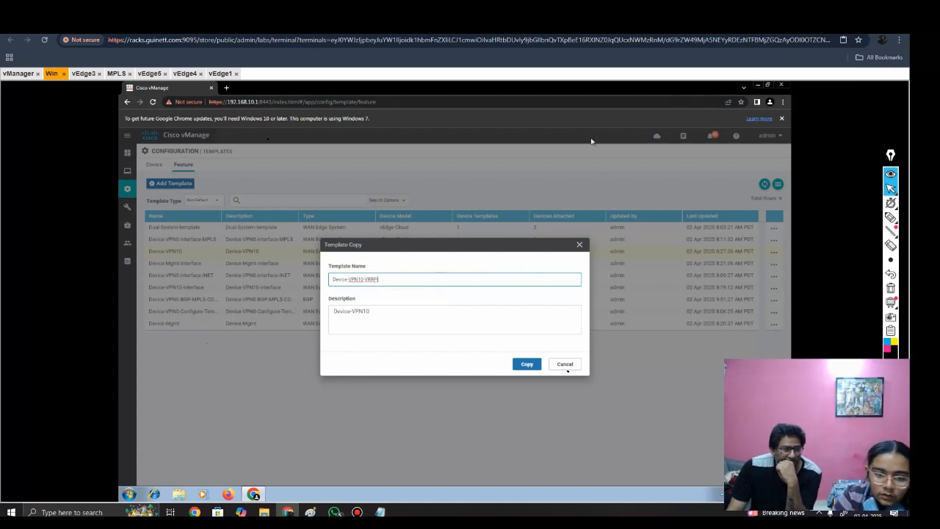
{"action": "left_click", "coordinate": [392, 312]}
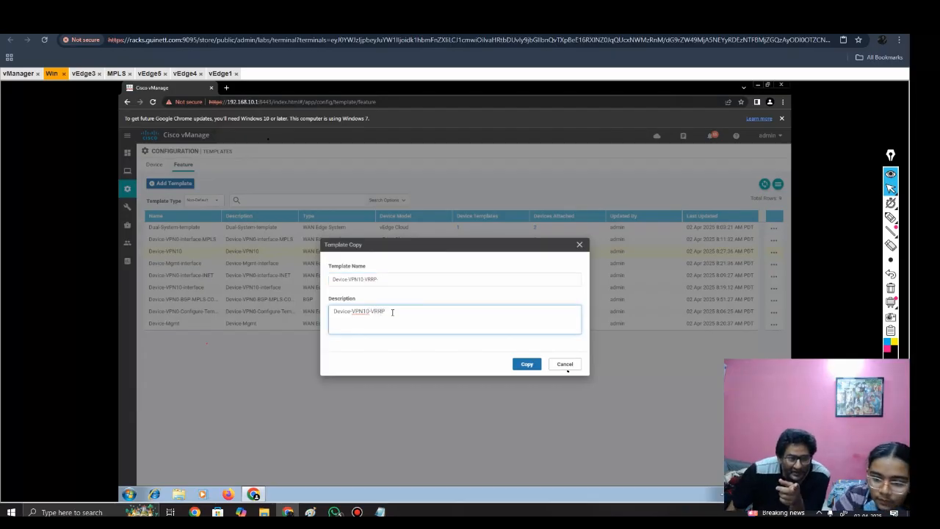
{"action": "left_click", "coordinate": [500, 278]}
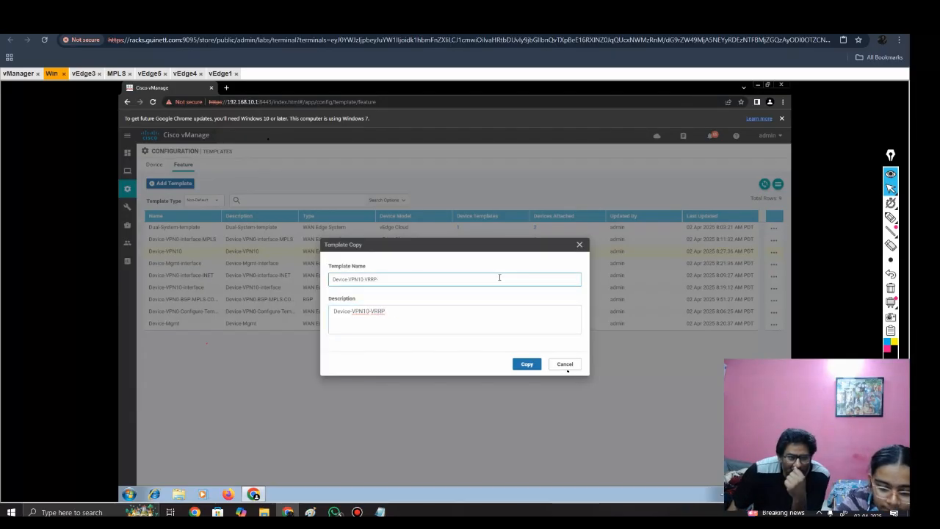
{"action": "left_click", "coordinate": [527, 366]}
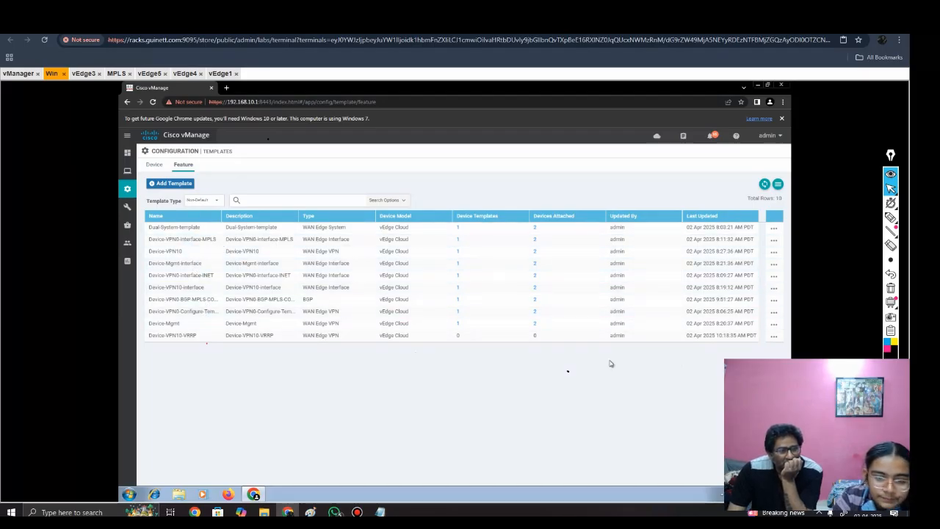
Step: Open the Device-VPN10-VRRP template for editing and examine its settings from basic configuration to the IPv4 routes
{"action": "left_click", "coordinate": [775, 335]}
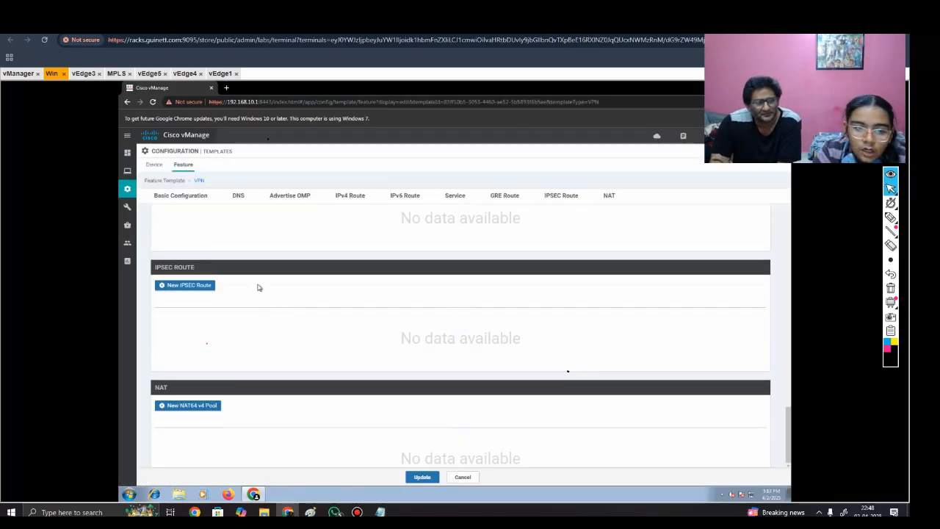
{"action": "left_click", "coordinate": [163, 202]}
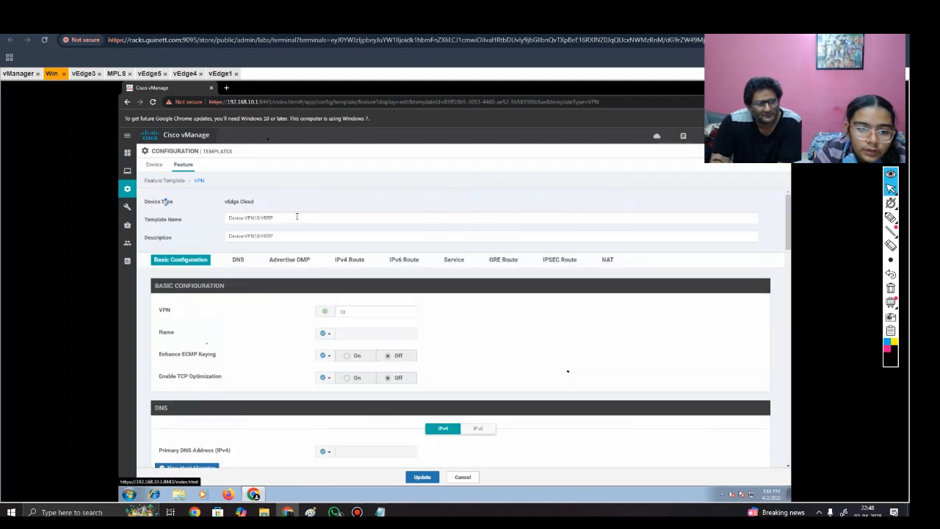
{"action": "scroll", "coordinate": [297, 218], "scroll_direction": "down", "scroll_amount": 1}
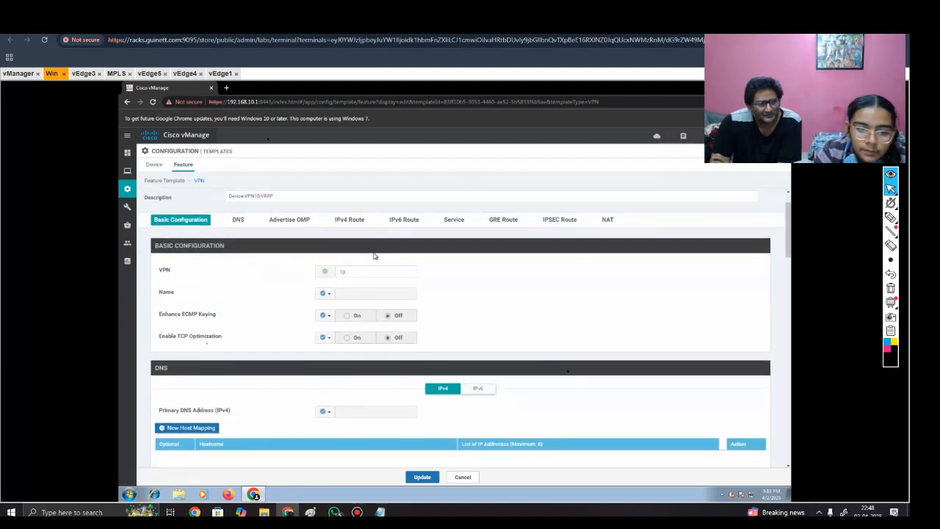
{"action": "scroll", "coordinate": [357, 310], "scroll_direction": "down", "scroll_amount": 1}
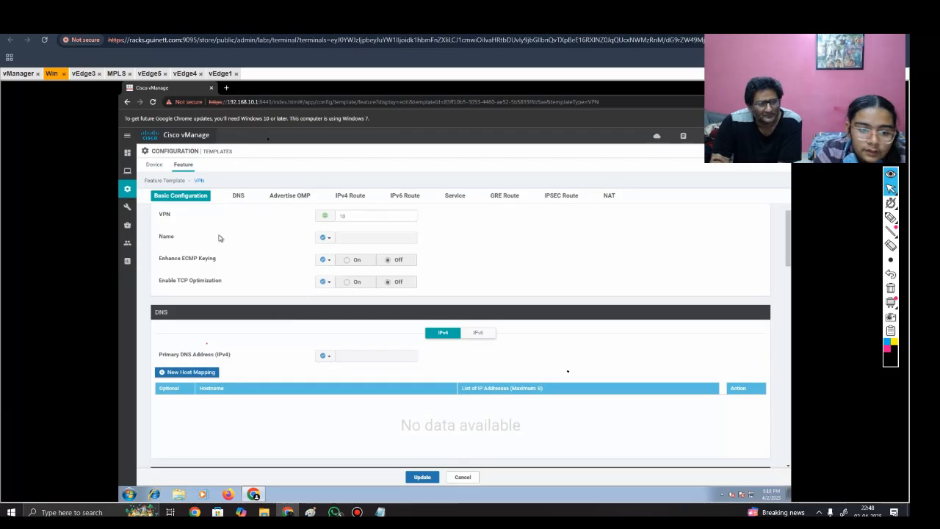
{"action": "scroll", "coordinate": [370, 279], "scroll_direction": "down", "scroll_amount": 3}
{"action": "scroll", "coordinate": [379, 323], "scroll_direction": "down", "scroll_amount": 3}
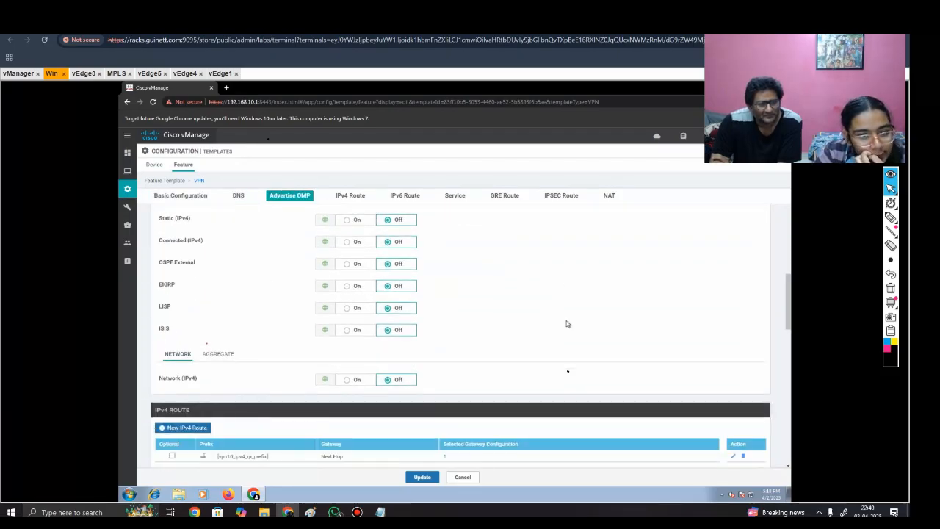
{"action": "scroll", "coordinate": [566, 324], "scroll_direction": "down", "scroll_amount": 2}
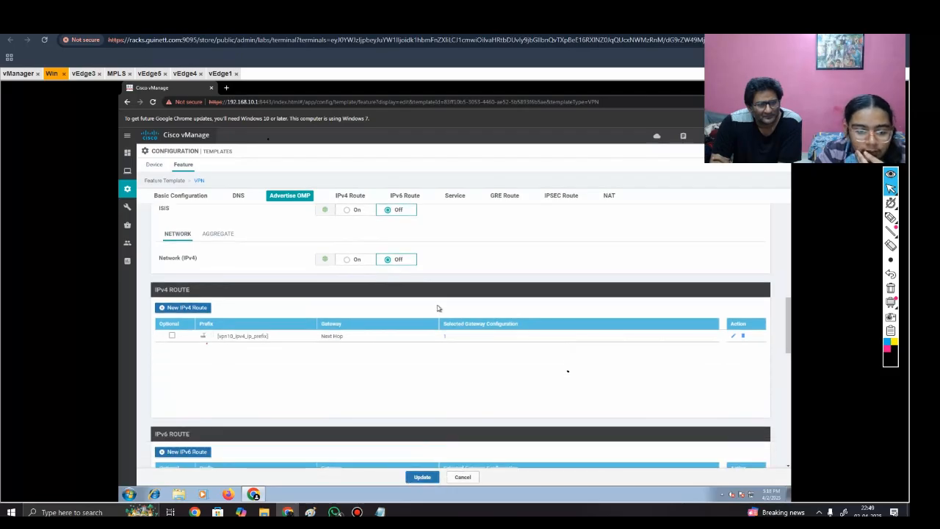
{"action": "scroll", "coordinate": [412, 360], "scroll_direction": "down", "scroll_amount": 1}
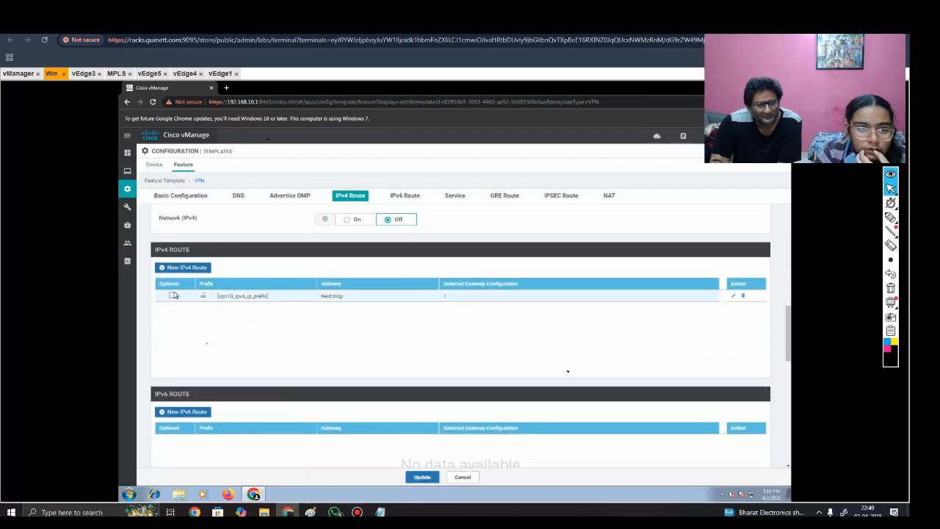
Step: Examine the VPN 10 and VPN 512 sections of vEdge1's configuration in Notepad for interface, VRRP and route entries
{"action": "mouse_move", "coordinate": [379, 512]}
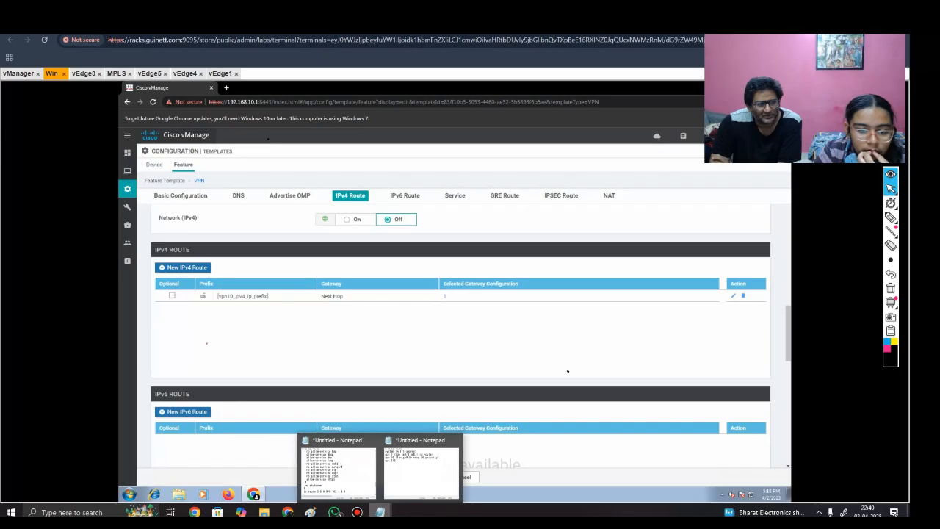
{"action": "left_click", "coordinate": [338, 471]}
{"action": "scroll", "coordinate": [228, 209], "scroll_direction": "down", "scroll_amount": 6}
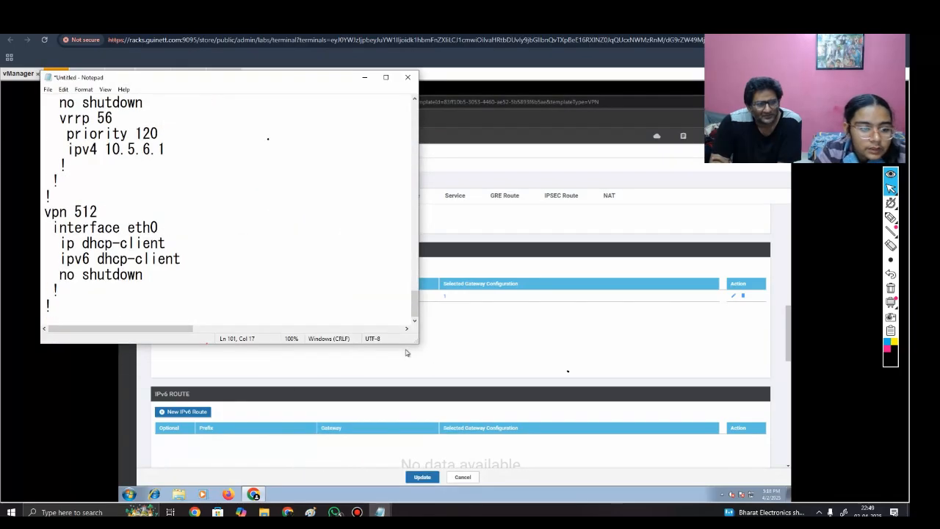
{"action": "scroll", "coordinate": [228, 209], "scroll_direction": "up", "scroll_amount": 1}
{"action": "left_click", "coordinate": [167, 118]}
{"action": "scroll", "coordinate": [228, 209], "scroll_direction": "down", "scroll_amount": 1}
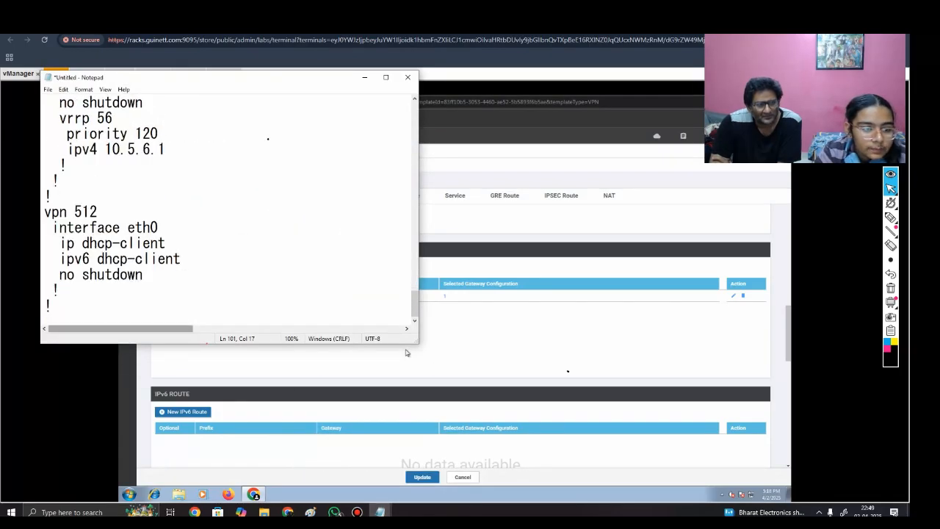
{"action": "left_click_drag", "start_coordinate": [60, 291], "coordinate": [90, 243]}
{"action": "left_click", "coordinate": [146, 275]}
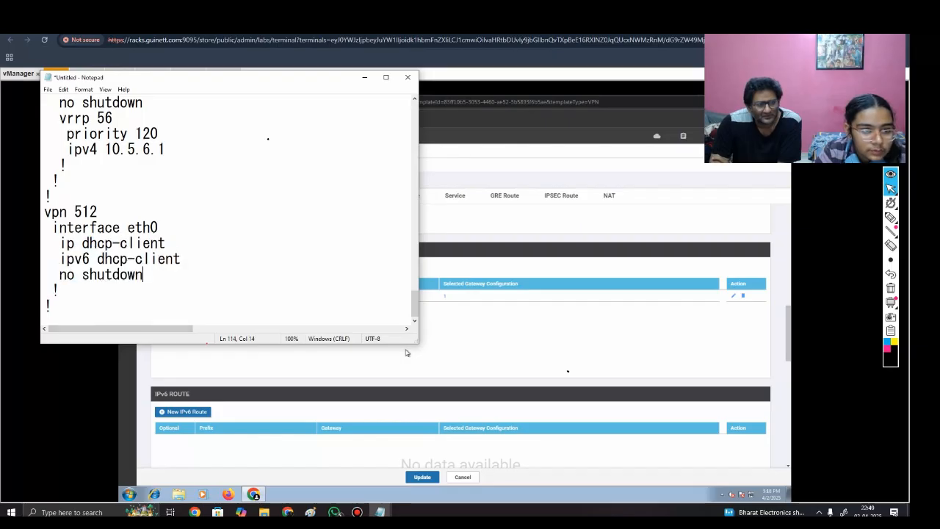
{"action": "scroll", "coordinate": [227, 210], "scroll_direction": "up", "scroll_amount": 2}
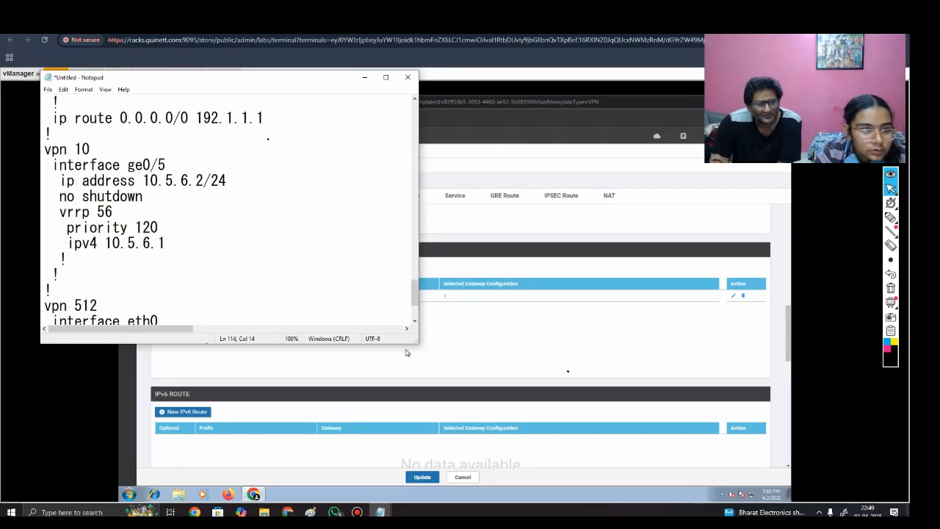
{"action": "scroll", "coordinate": [227, 209], "scroll_direction": "up", "scroll_amount": 1}
{"action": "scroll", "coordinate": [228, 210], "scroll_direction": "down", "scroll_amount": 2}
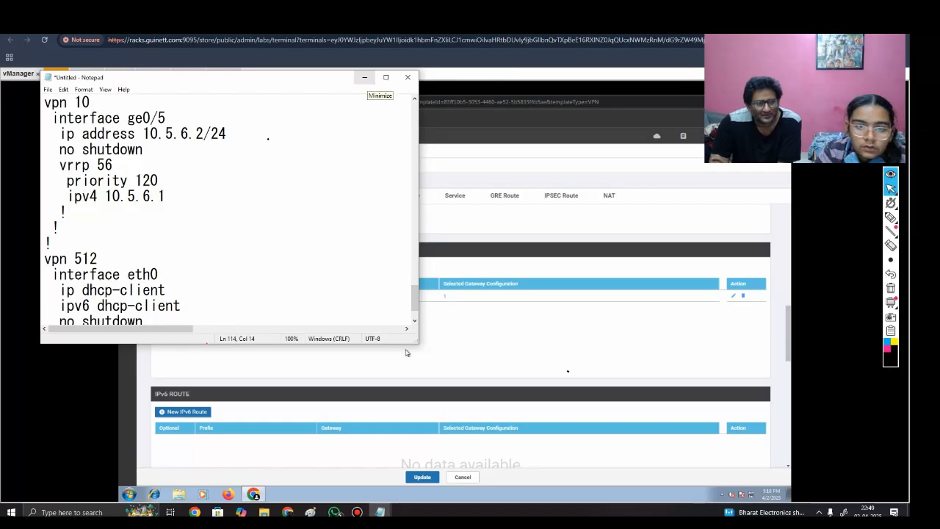
Step: Return to vManage and delete the vpn10_ipv4_ip_prefix route from the IPv4 routes of Device-VPN10-VRRP
{"action": "left_click", "coordinate": [407, 352]}
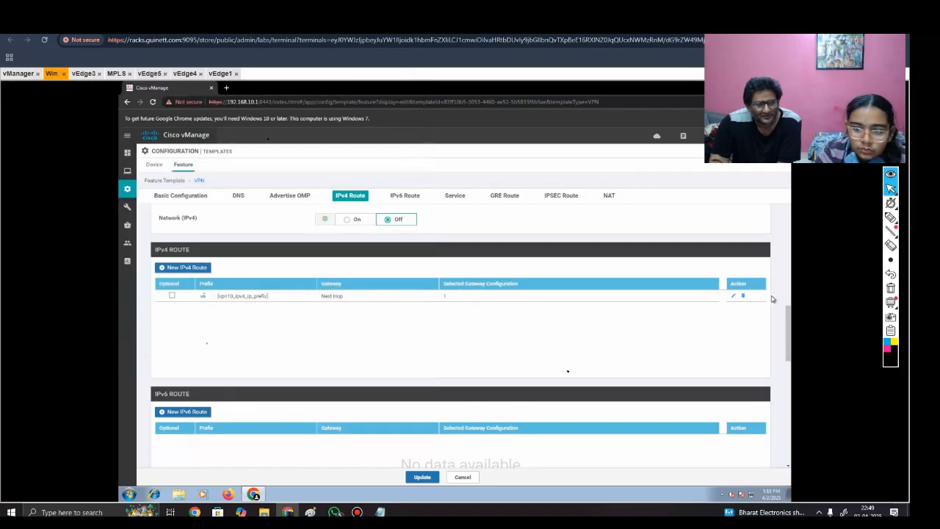
{"action": "left_click", "coordinate": [746, 296]}
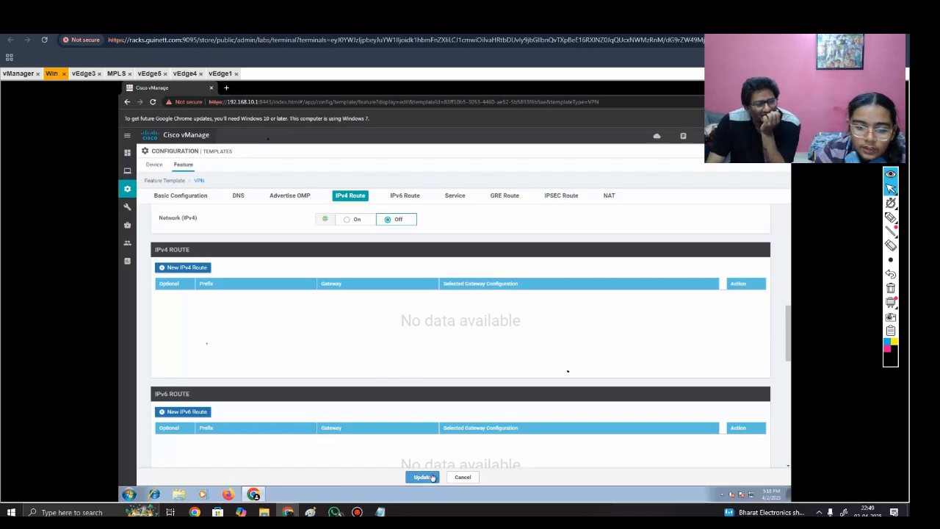
{"action": "scroll", "coordinate": [426, 435], "scroll_direction": "down", "scroll_amount": 2}
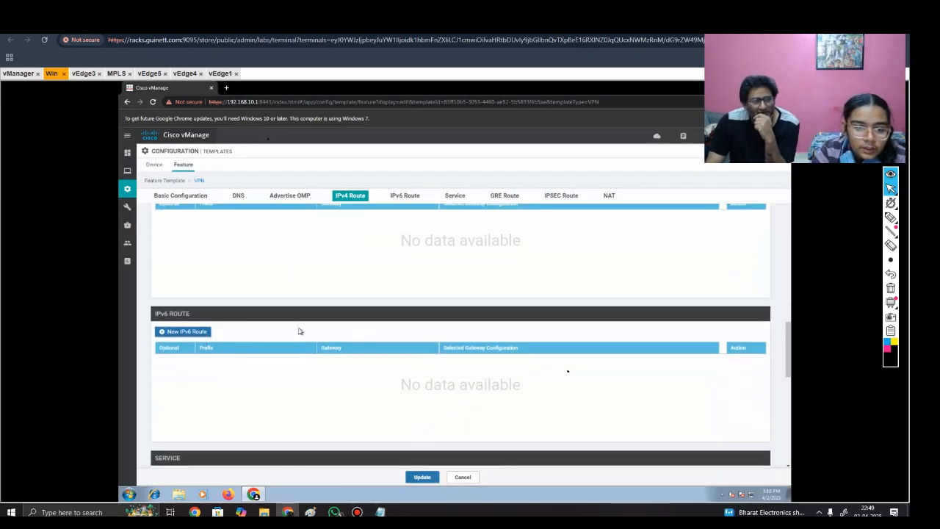
Step: Examine the Device-VPN10-VRRP template's settings from basic configuration through DNS, OMP advertisement, routes and services
{"action": "scroll", "coordinate": [308, 308], "scroll_direction": "down", "scroll_amount": 1}
{"action": "left_click", "coordinate": [177, 197]}
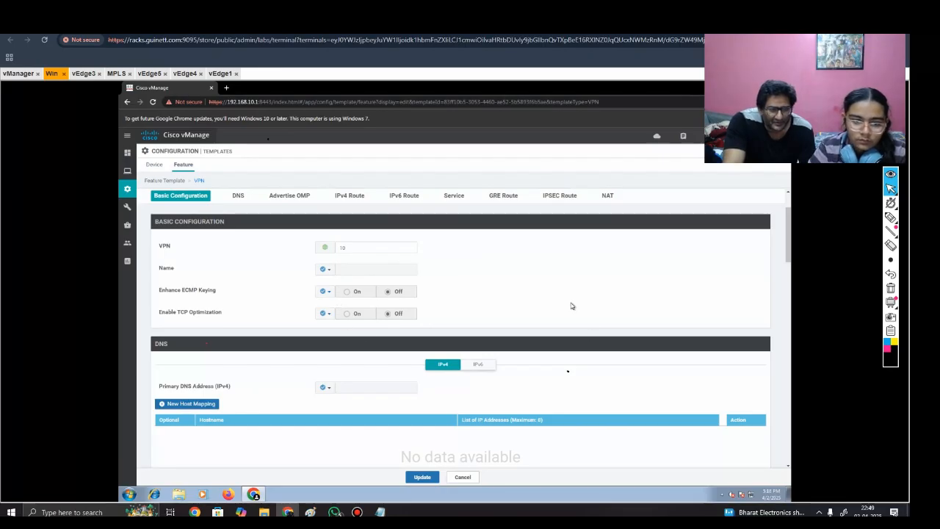
{"action": "scroll", "coordinate": [572, 306], "scroll_direction": "down", "scroll_amount": 3}
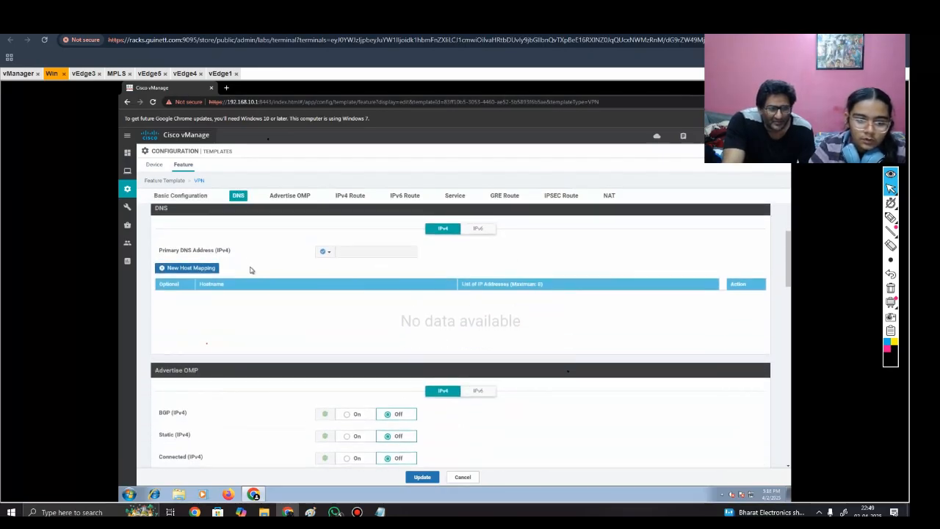
{"action": "scroll", "coordinate": [298, 317], "scroll_direction": "down", "scroll_amount": 1}
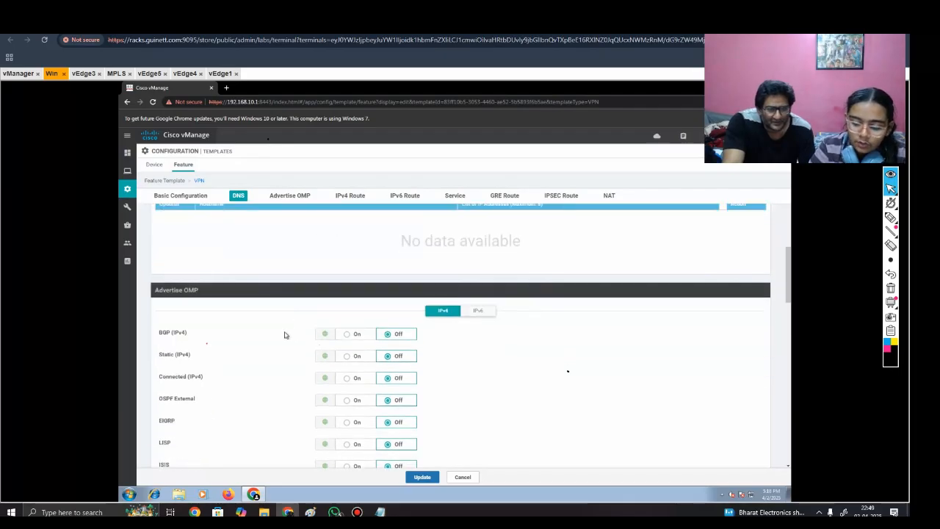
{"action": "scroll", "coordinate": [285, 336], "scroll_direction": "down", "scroll_amount": 1}
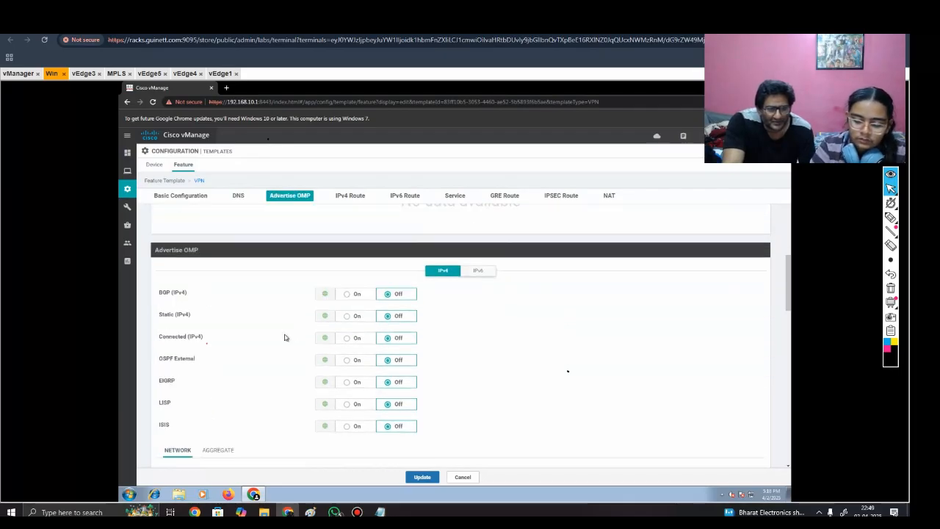
{"action": "scroll", "coordinate": [285, 337], "scroll_direction": "down", "scroll_amount": 4}
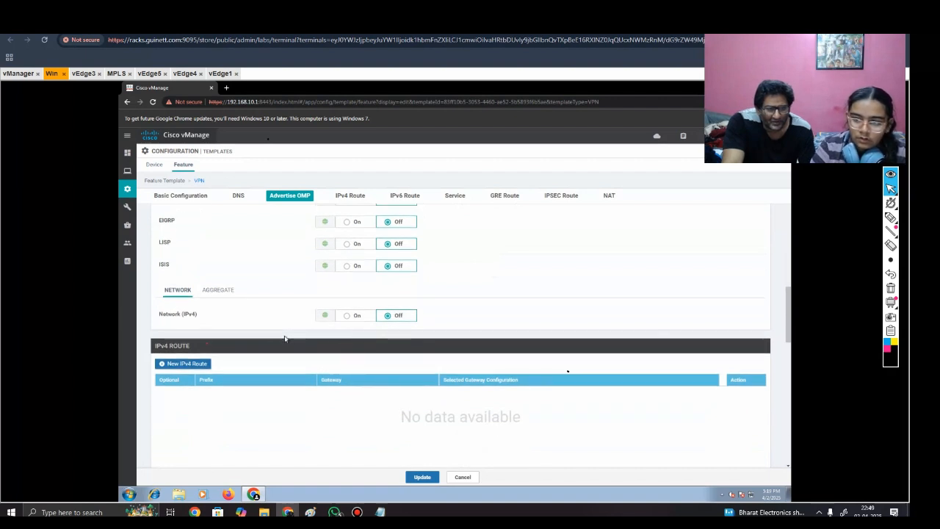
{"action": "scroll", "coordinate": [285, 339], "scroll_direction": "down", "scroll_amount": 3}
{"action": "scroll", "coordinate": [286, 338], "scroll_direction": "down", "scroll_amount": 3}
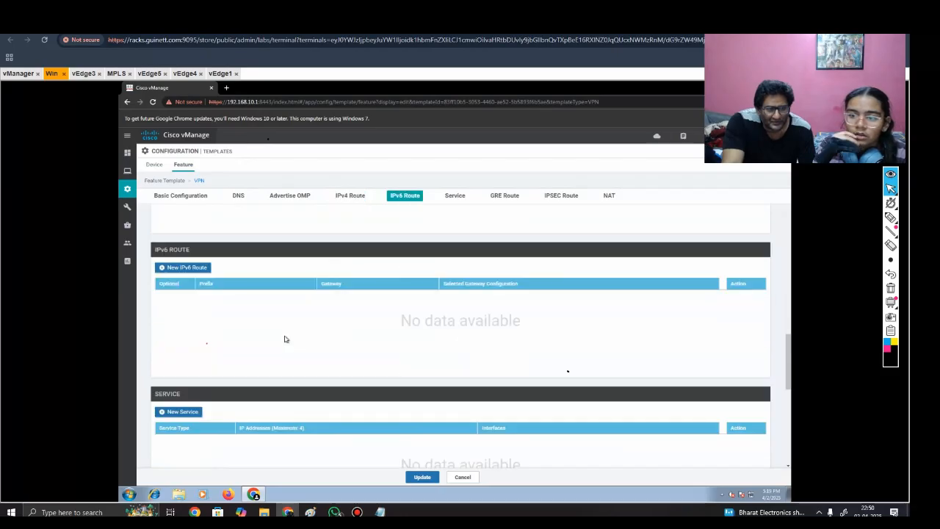
{"action": "scroll", "coordinate": [285, 338], "scroll_direction": "down", "scroll_amount": 5}
{"action": "scroll", "coordinate": [286, 339], "scroll_direction": "down", "scroll_amount": 3}
{"action": "scroll", "coordinate": [286, 338], "scroll_direction": "up", "scroll_amount": 7}
{"action": "scroll", "coordinate": [287, 339], "scroll_direction": "up", "scroll_amount": 8}
Step: Save the updated Device-VPN10-VRRP feature template
{"action": "key", "text": "super+h"}
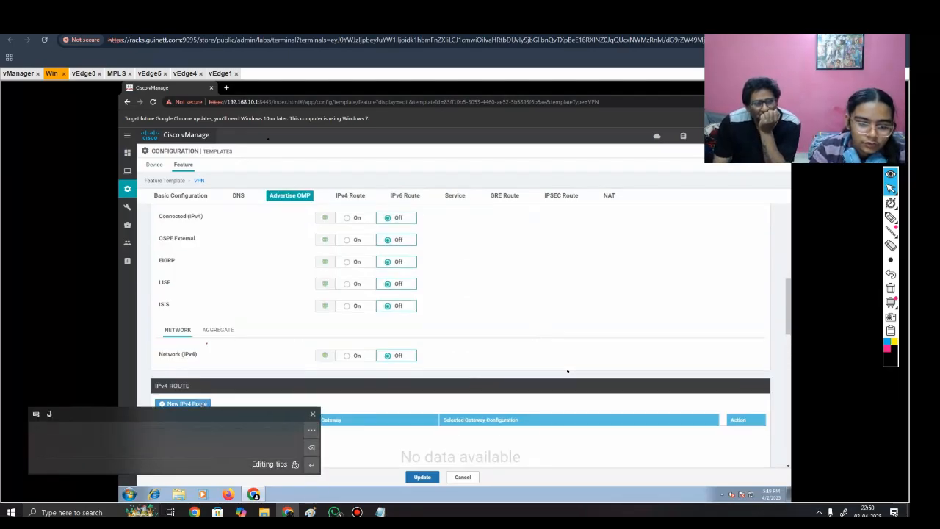
{"action": "left_click", "coordinate": [312, 414]}
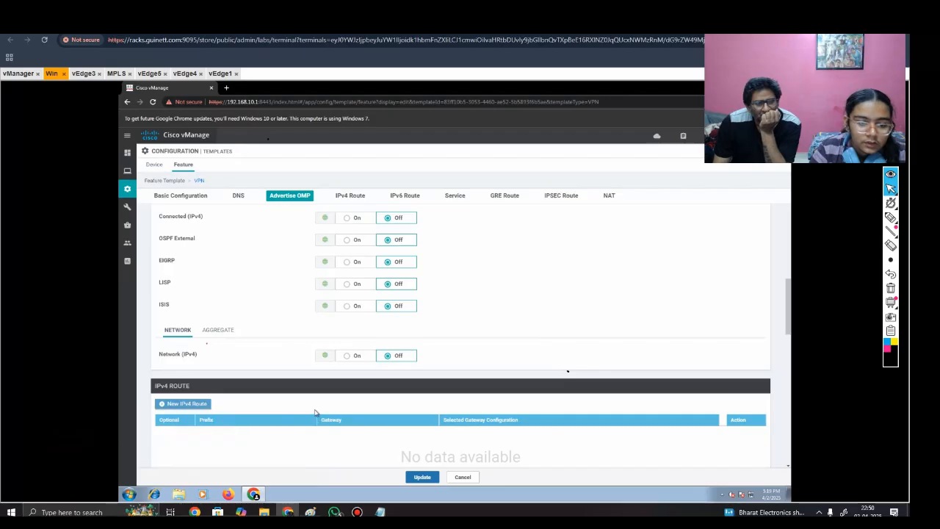
{"action": "left_click", "coordinate": [424, 479]}
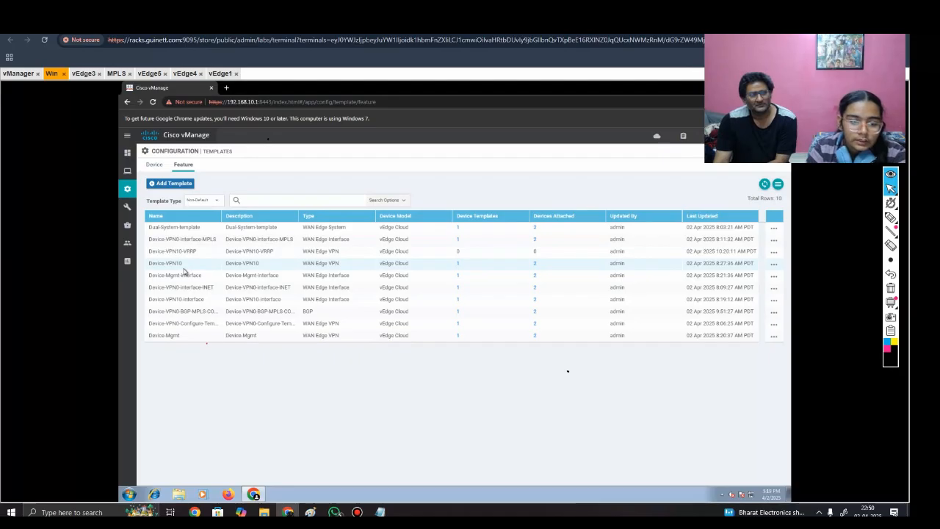
Step: Copy the Device-VPN10-interface feature template, using Device-VPN10-interface-VRRP as both name and description
{"action": "left_click_drag", "start_coordinate": [150, 303], "coordinate": [338, 303]}
{"action": "left_click", "coordinate": [337, 301]}
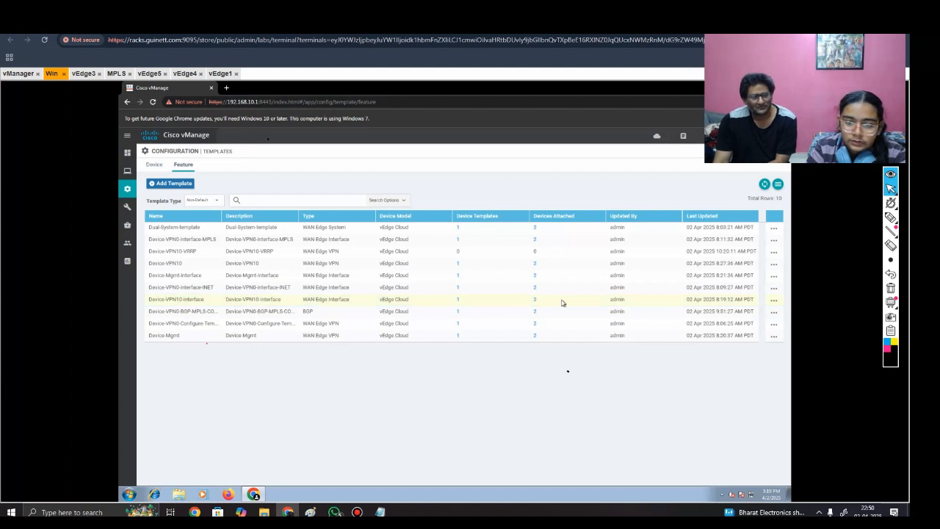
{"action": "left_click", "coordinate": [773, 300]}
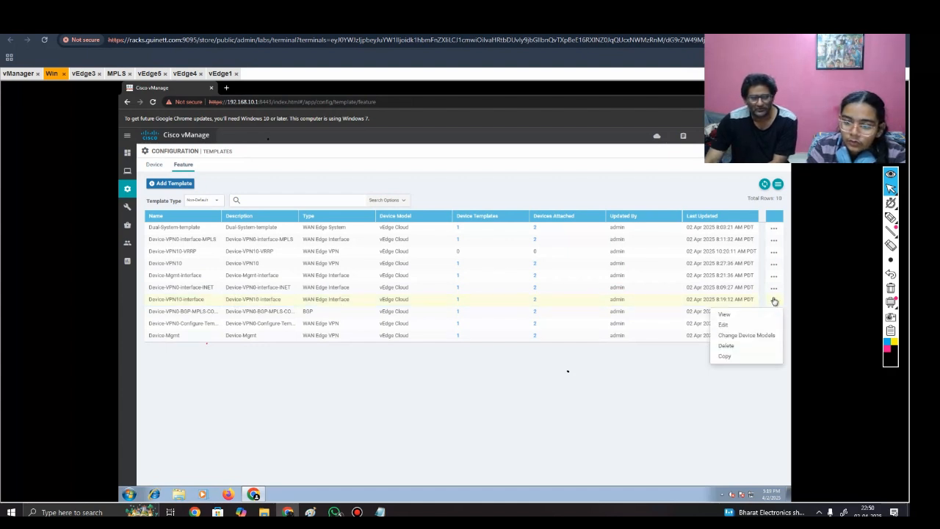
{"action": "left_click", "coordinate": [727, 356]}
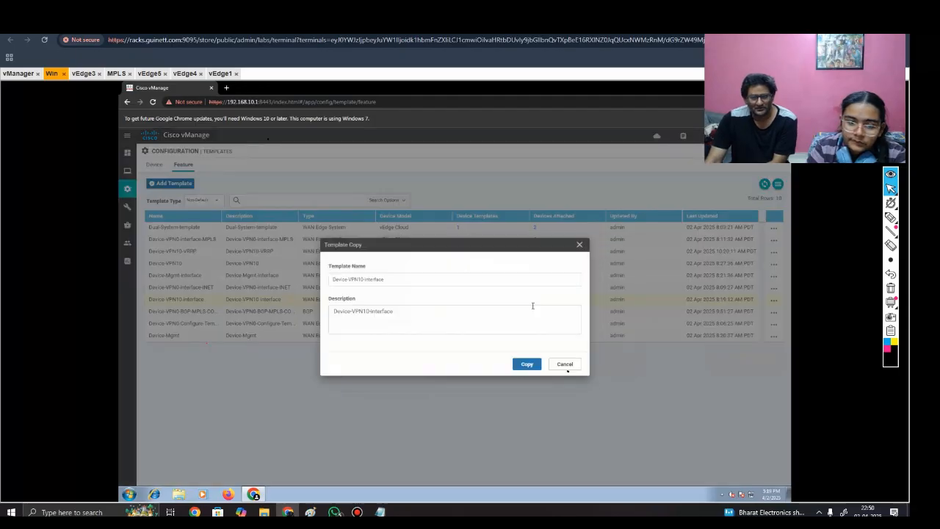
{"action": "left_click", "coordinate": [394, 282]}
{"action": "type", "text": "-"}
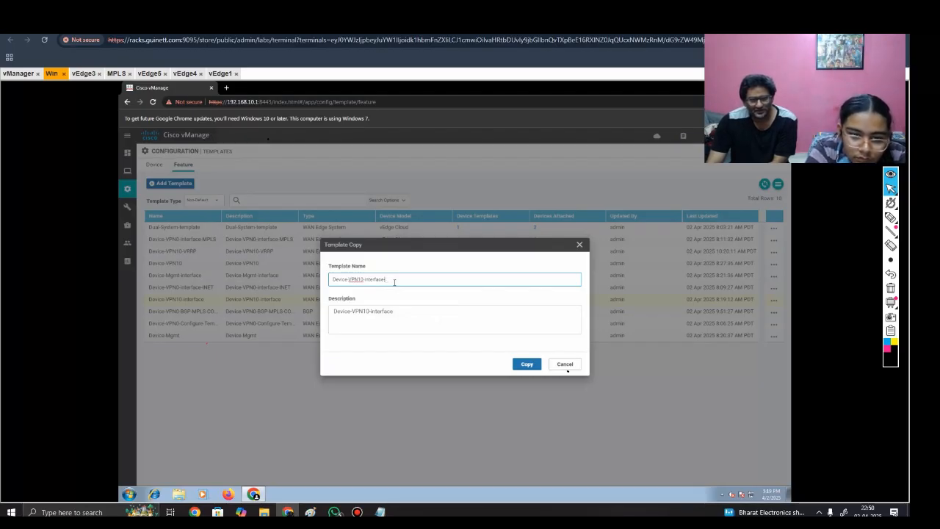
{"action": "type", "text": "VRRP"}
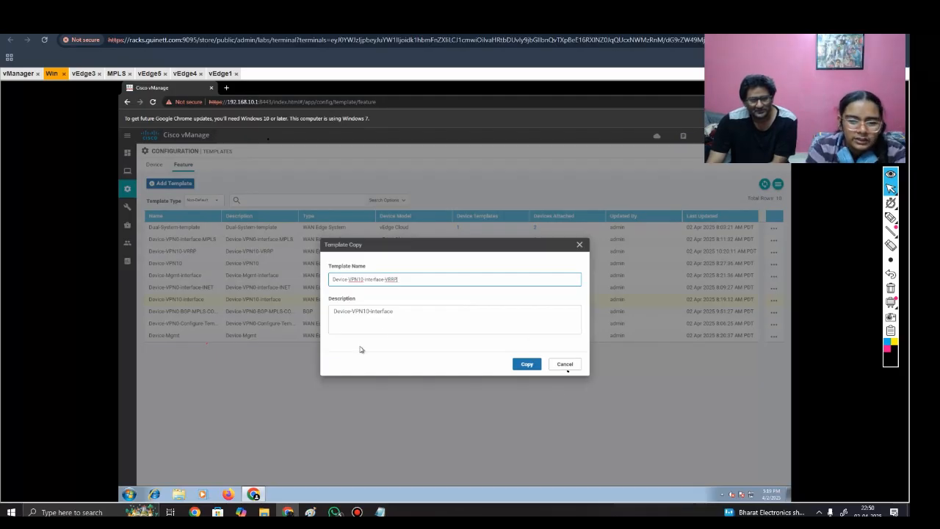
{"action": "left_click", "coordinate": [424, 317]}
{"action": "type", "text": "-V"}
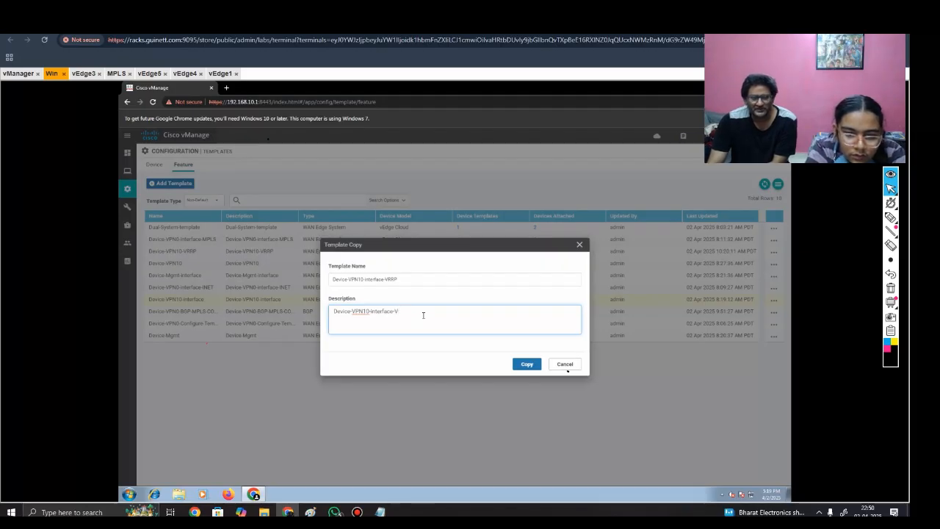
{"action": "type", "text": "RRP"}
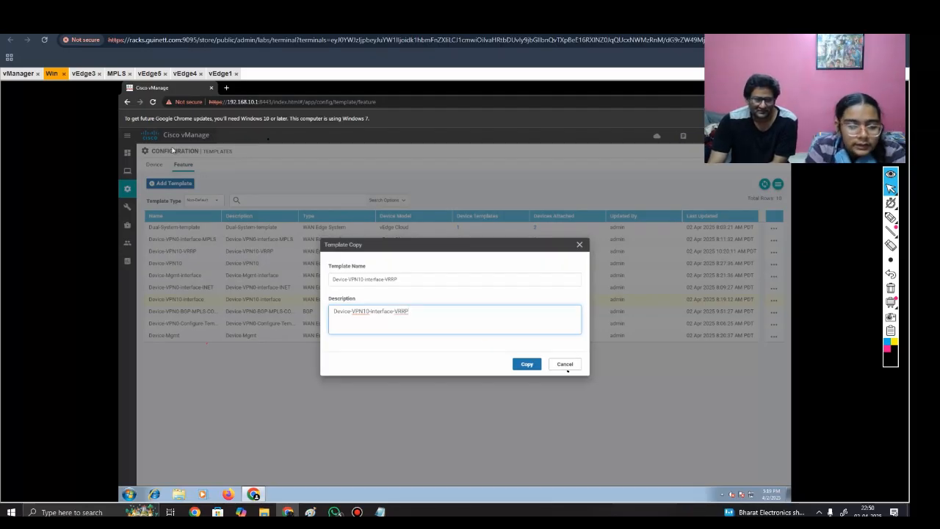
{"action": "left_click", "coordinate": [542, 362]}
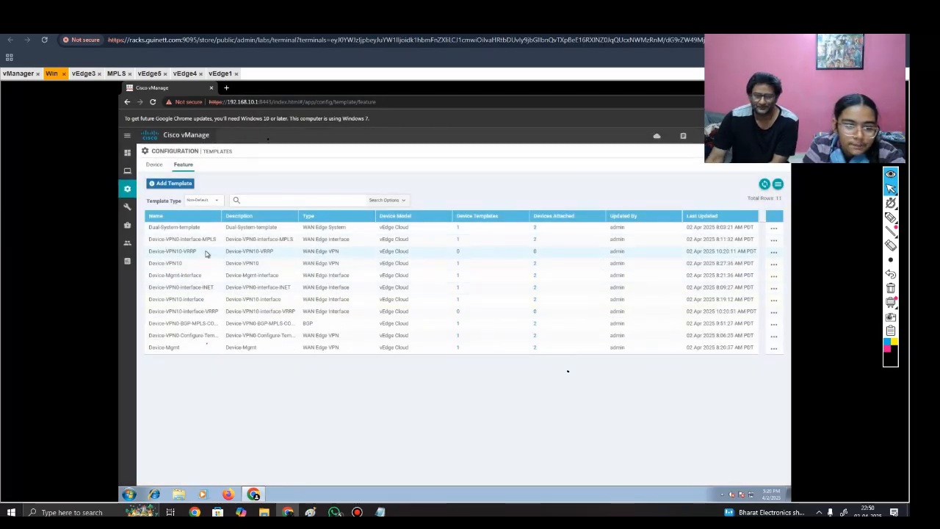
{"action": "left_click", "coordinate": [774, 252]}
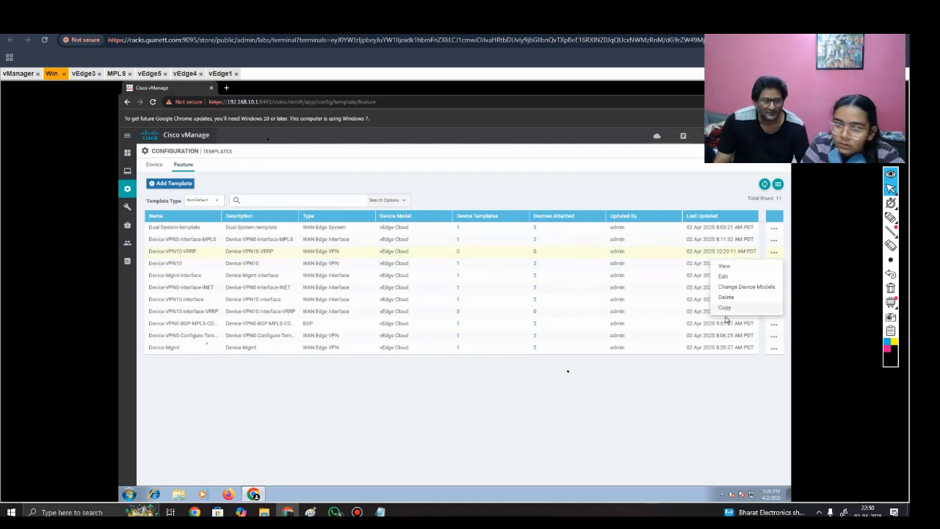
{"action": "left_click", "coordinate": [724, 276]}
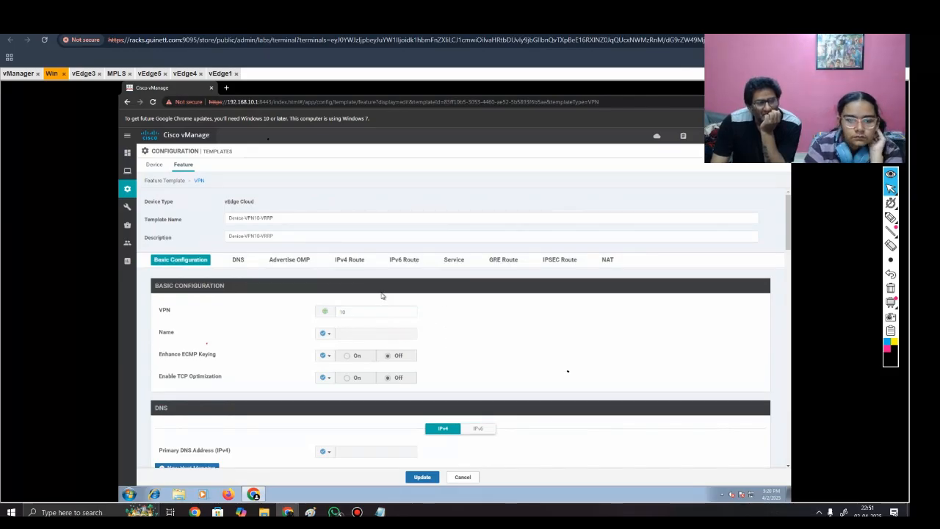
{"action": "left_click", "coordinate": [464, 478]}
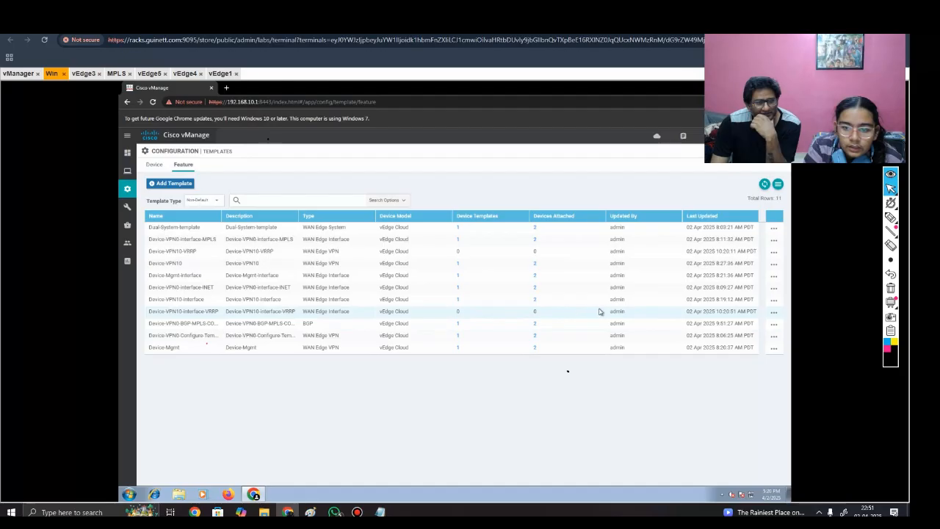
Step: Open Device-VPN10-interface-VRRP for editing, check the hub-site edge ports in the lab topology, and set the interface name to ge0/5
{"action": "left_click", "coordinate": [774, 311]}
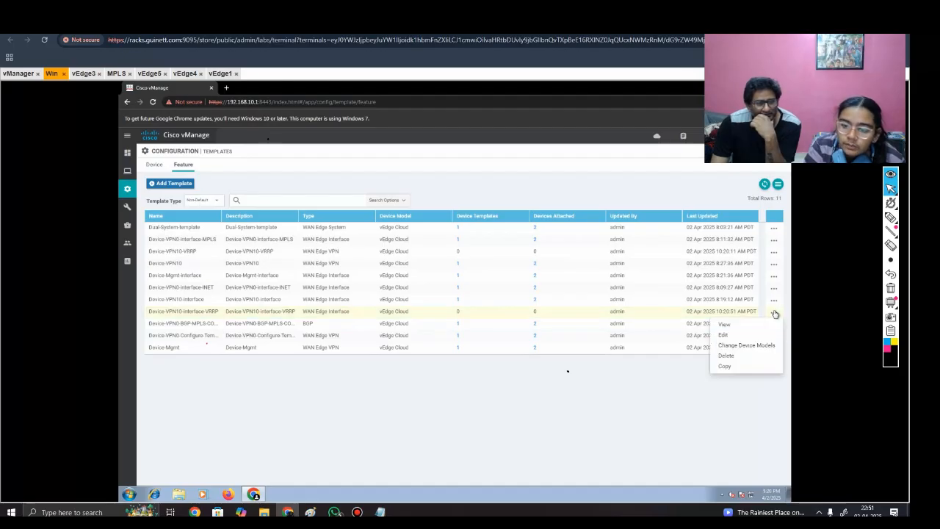
{"action": "left_click", "coordinate": [736, 337]}
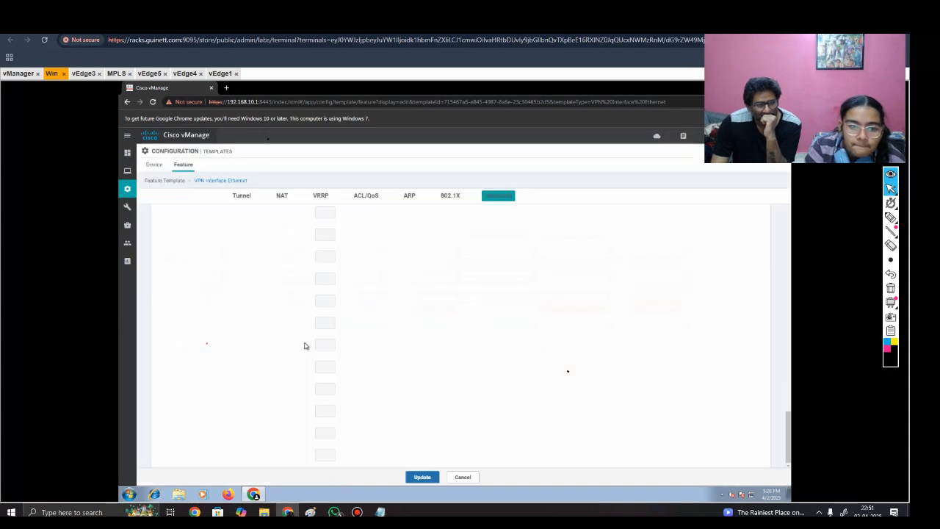
{"action": "left_click", "coordinate": [183, 199]}
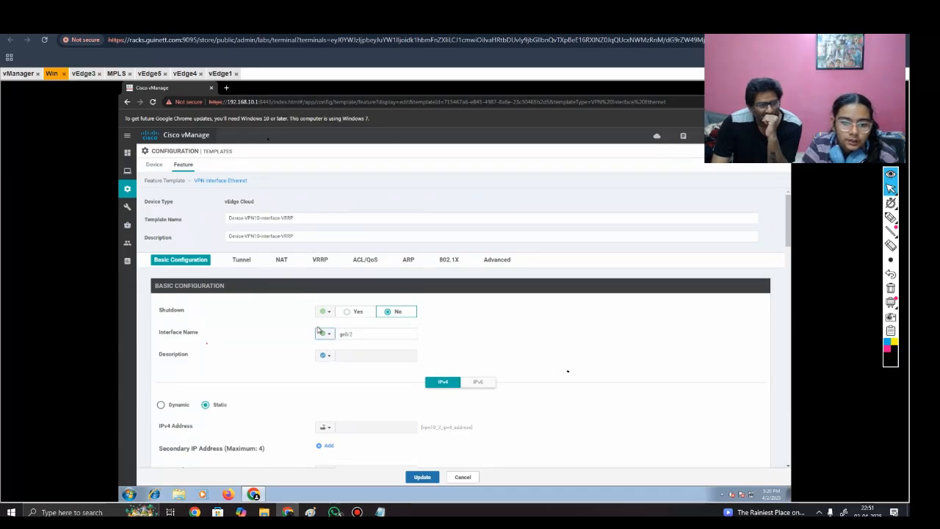
{"action": "left_click", "coordinate": [381, 335]}
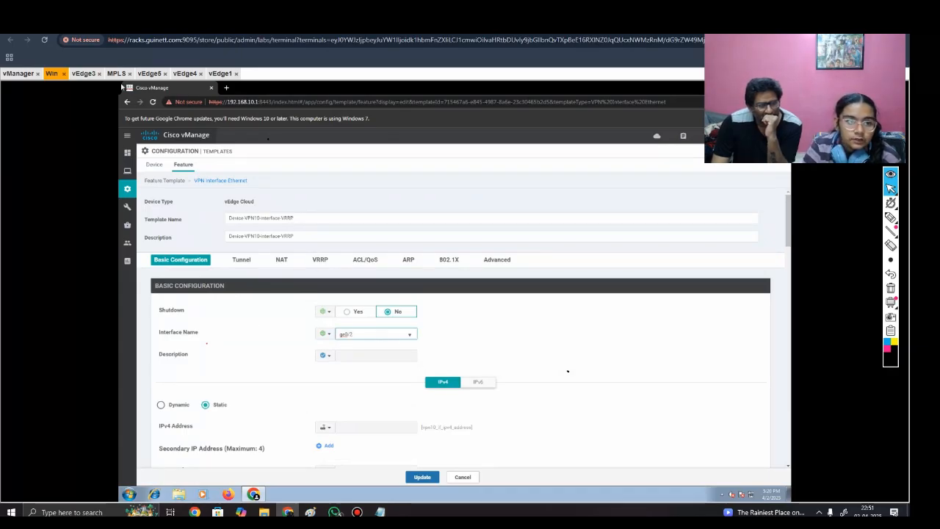
{"action": "left_click", "coordinate": [66, 25]}
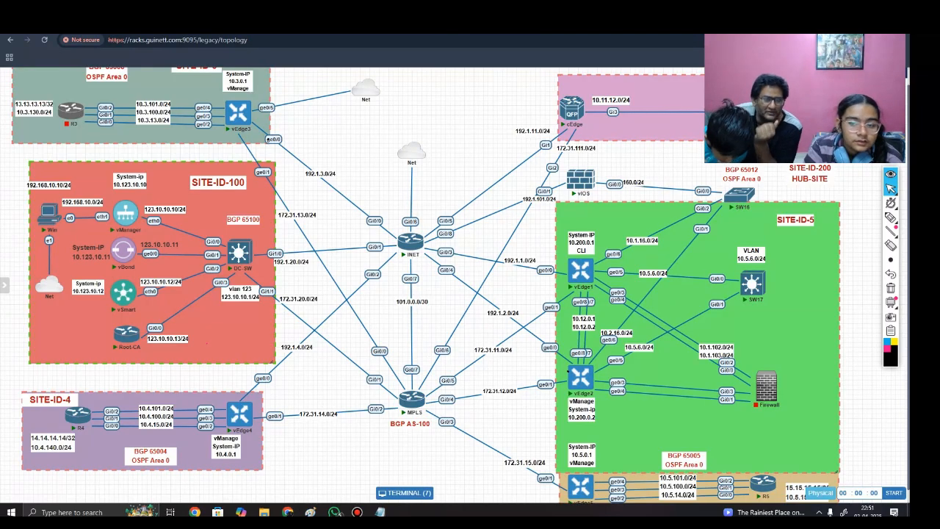
{"action": "left_click", "coordinate": [158, 23]}
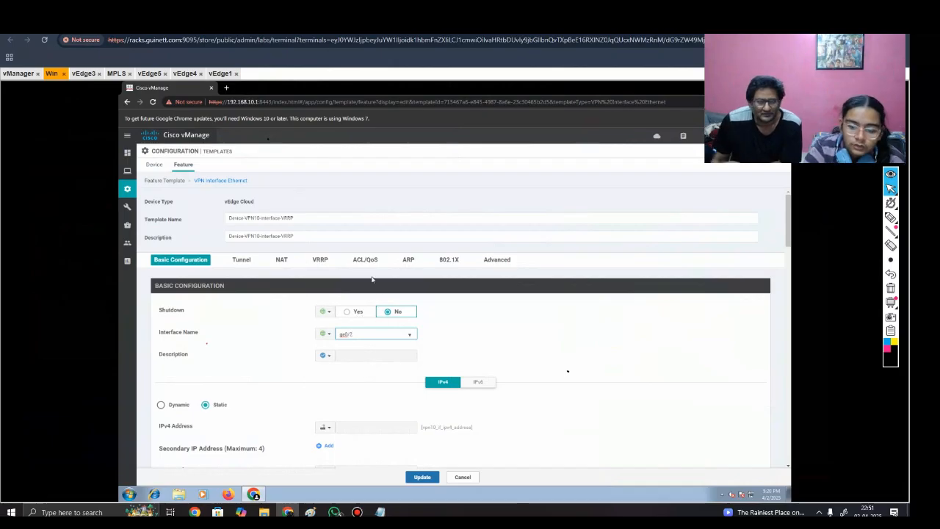
{"action": "type", "text": "5"}
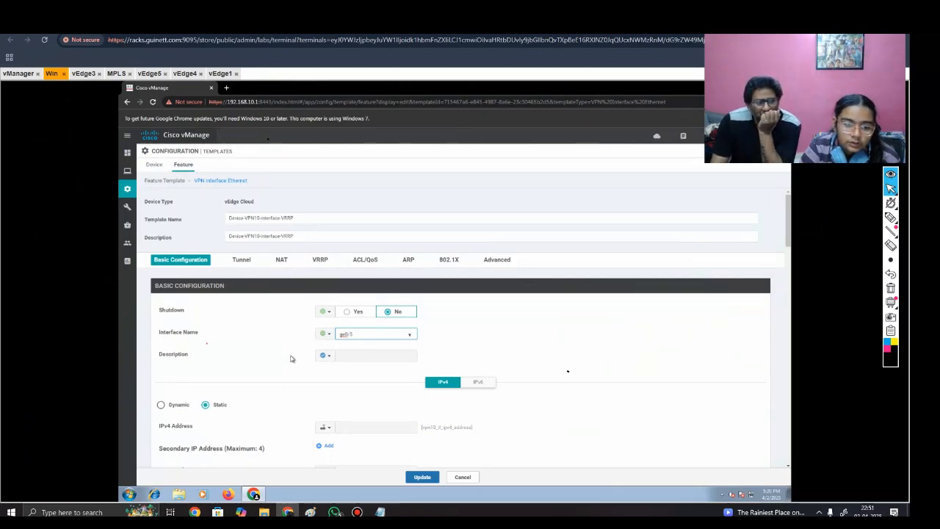
Step: Set the device-specific key of the static IPv4 address to vpn10_if_ipv4_address_vrrp and check the entered key
{"action": "scroll", "coordinate": [307, 399], "scroll_direction": "down", "scroll_amount": 3}
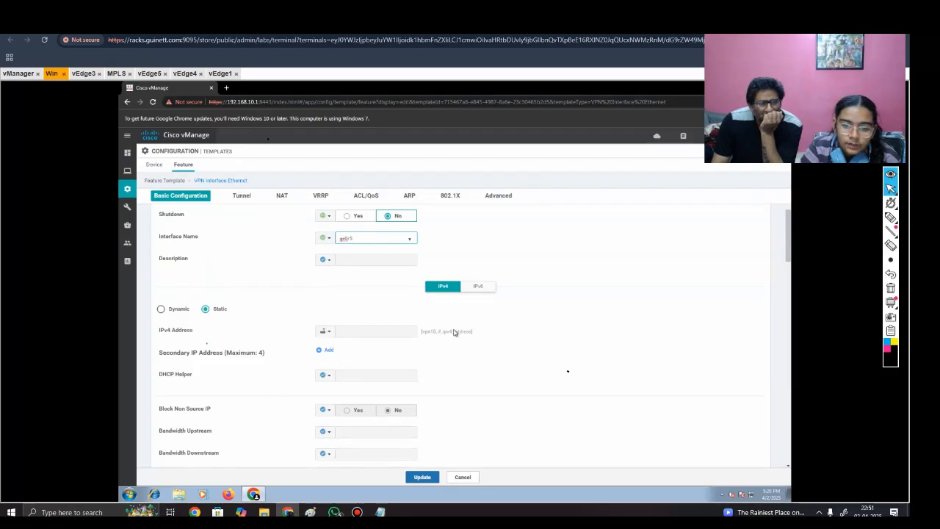
{"action": "left_click", "coordinate": [326, 332]}
{"action": "mouse_move", "coordinate": [335, 357]}
{"action": "left_click", "coordinate": [446, 370]}
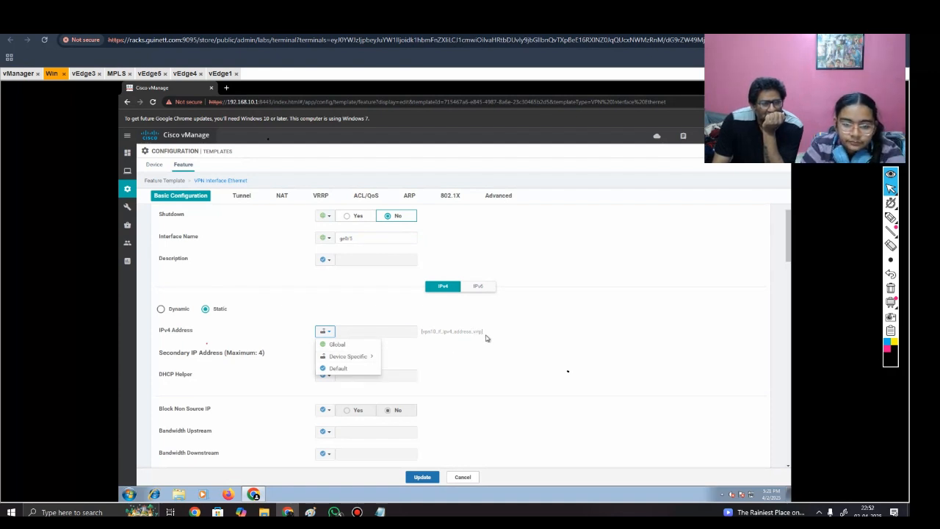
{"action": "left_click", "coordinate": [515, 338]}
{"action": "scroll", "coordinate": [474, 448], "scroll_direction": "down", "scroll_amount": 1}
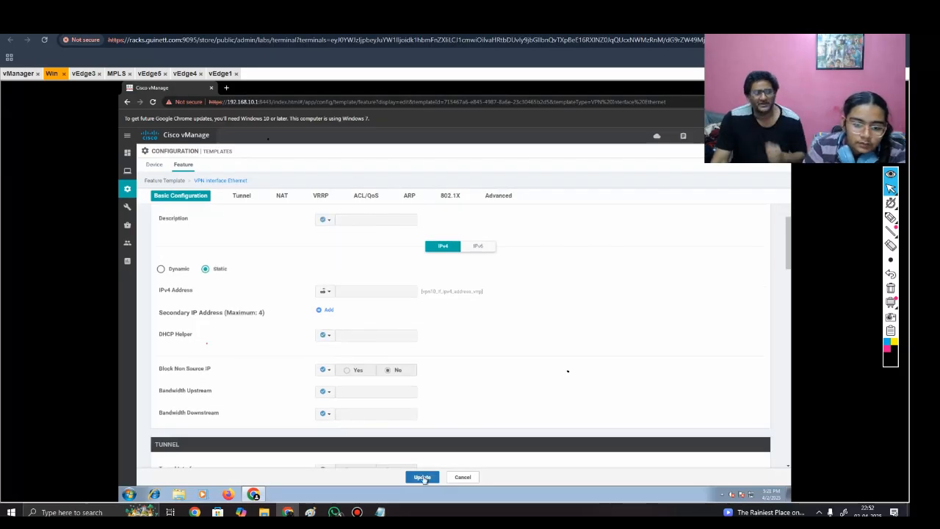
{"action": "scroll", "coordinate": [485, 292], "scroll_direction": "down", "scroll_amount": 2}
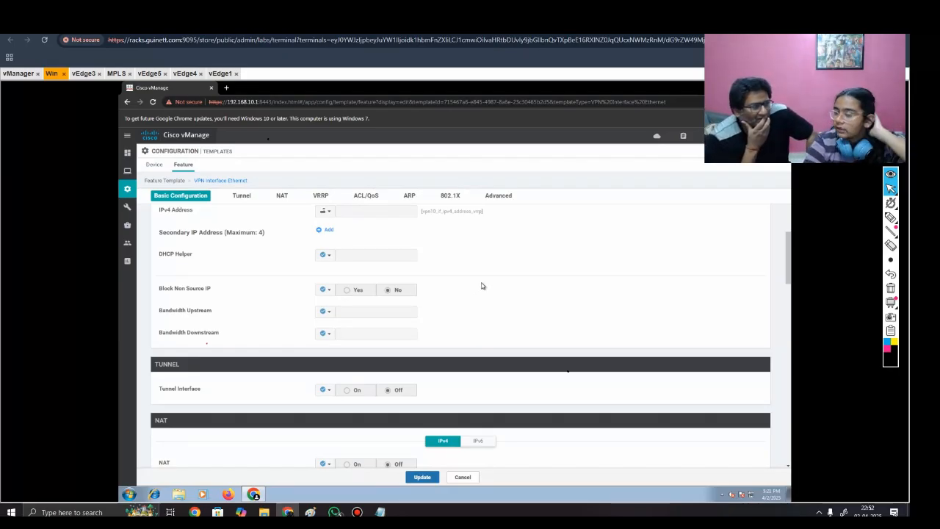
{"action": "left_click", "coordinate": [326, 212]}
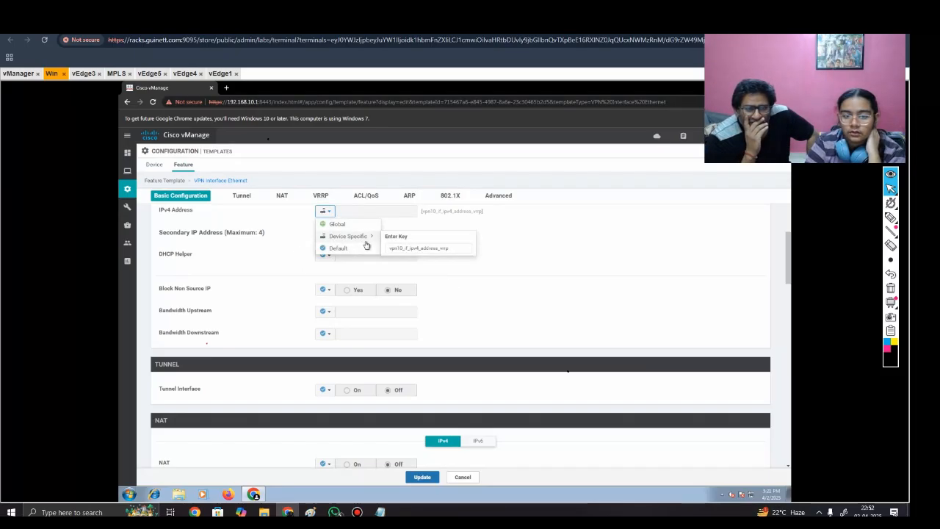
Step: Start a new IPv4 VRRP entry in the interface template and set its group ID to 56
{"action": "scroll", "coordinate": [430, 318], "scroll_direction": "down", "scroll_amount": 1}
{"action": "scroll", "coordinate": [426, 322], "scroll_direction": "down", "scroll_amount": 5}
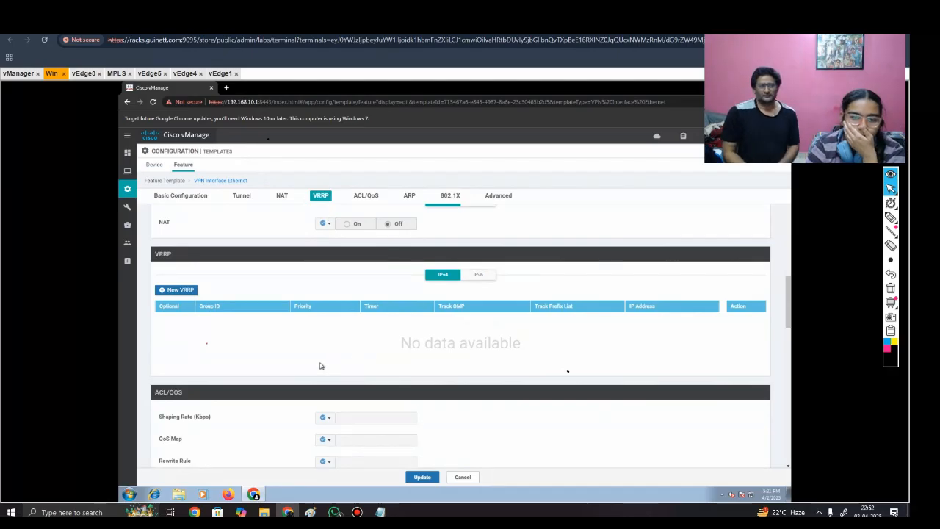
{"action": "scroll", "coordinate": [191, 291], "scroll_direction": "up", "scroll_amount": 5}
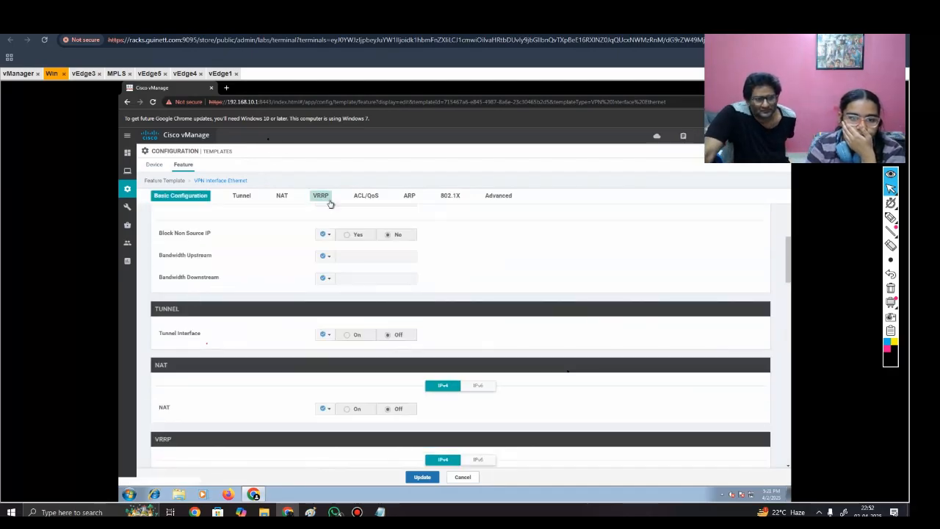
{"action": "scroll", "coordinate": [232, 360], "scroll_direction": "down", "scroll_amount": 2}
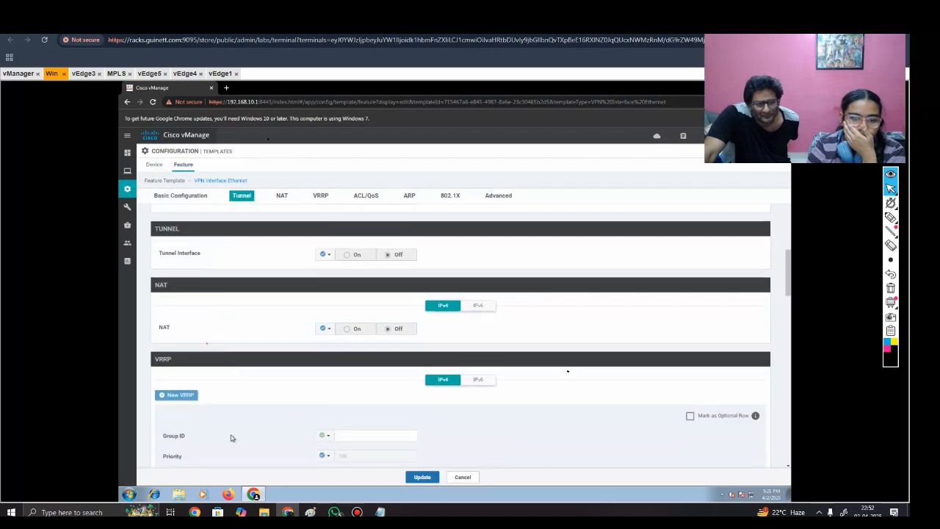
{"action": "scroll", "coordinate": [231, 436], "scroll_direction": "down", "scroll_amount": 3}
{"action": "left_click", "coordinate": [356, 314]}
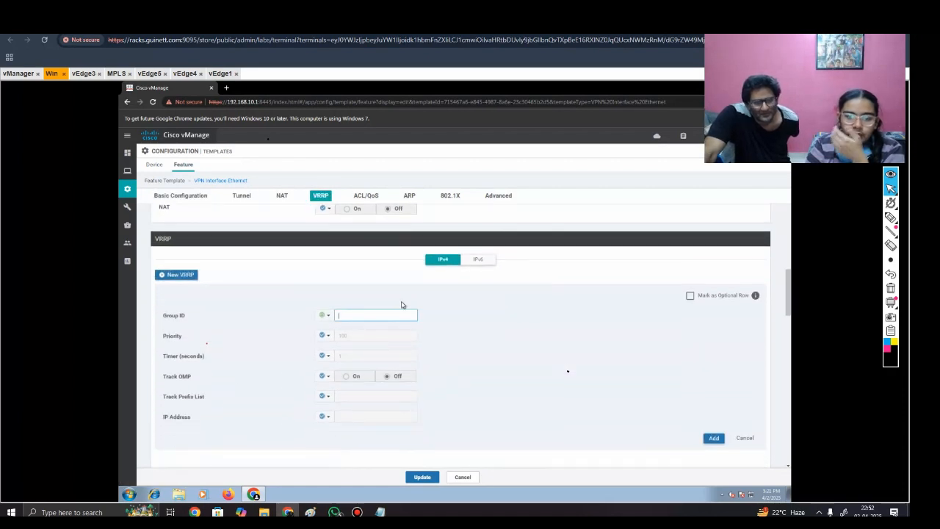
{"action": "type", "text": "56"}
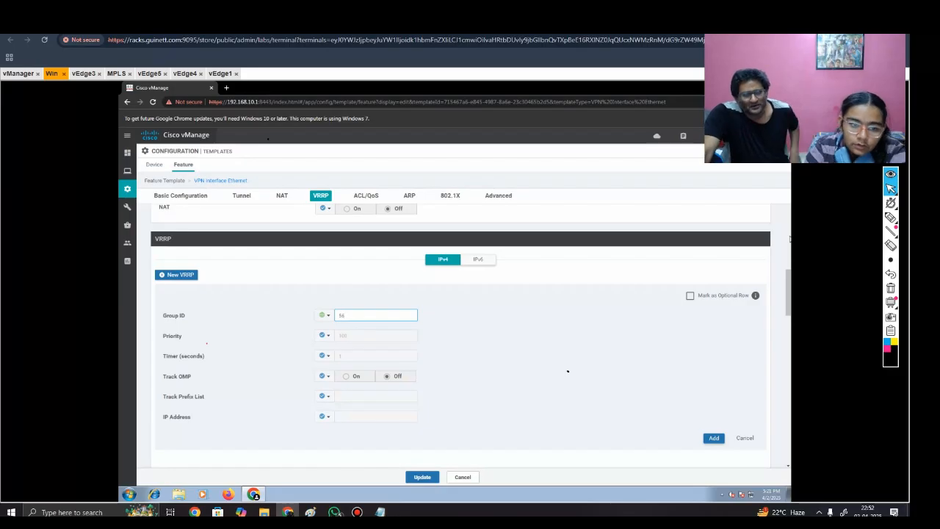
Step: Make the VRRP priority device specific with the key vpn_10_vrrp_priority
{"action": "left_click", "coordinate": [327, 337]}
{"action": "left_click", "coordinate": [336, 359]}
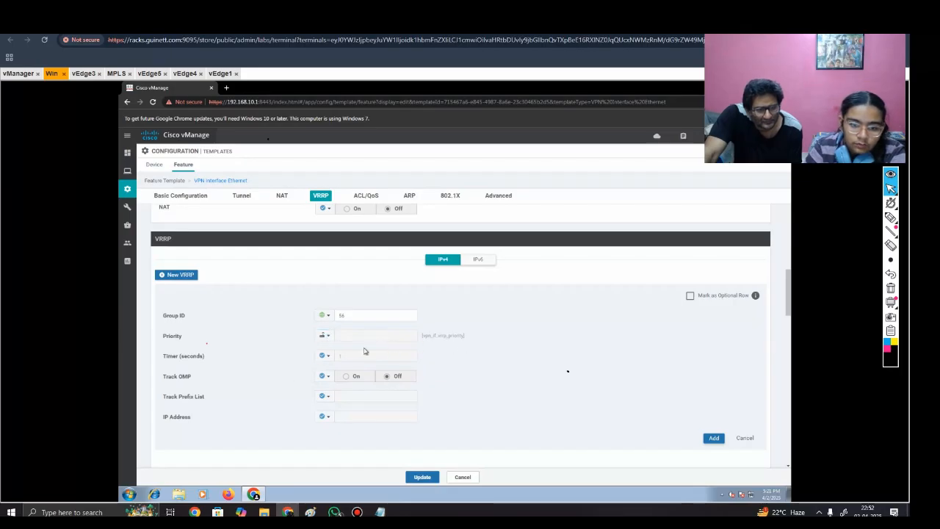
{"action": "left_click", "coordinate": [331, 341]}
{"action": "mouse_move", "coordinate": [343, 360]}
{"action": "left_click", "coordinate": [456, 371]}
{"action": "type", "text": "10if_vrrp_priority"}
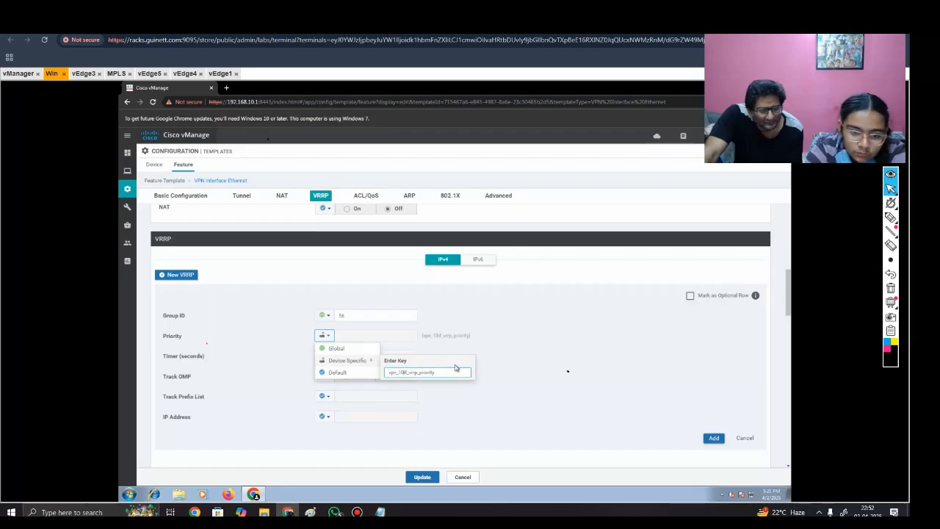
{"action": "key", "text": "BackSpace"}
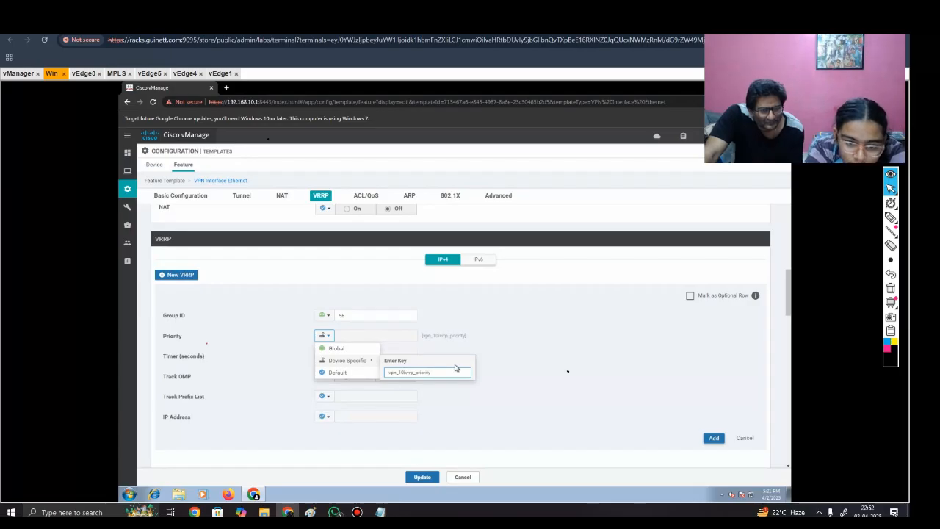
{"action": "type", "text": "_"}
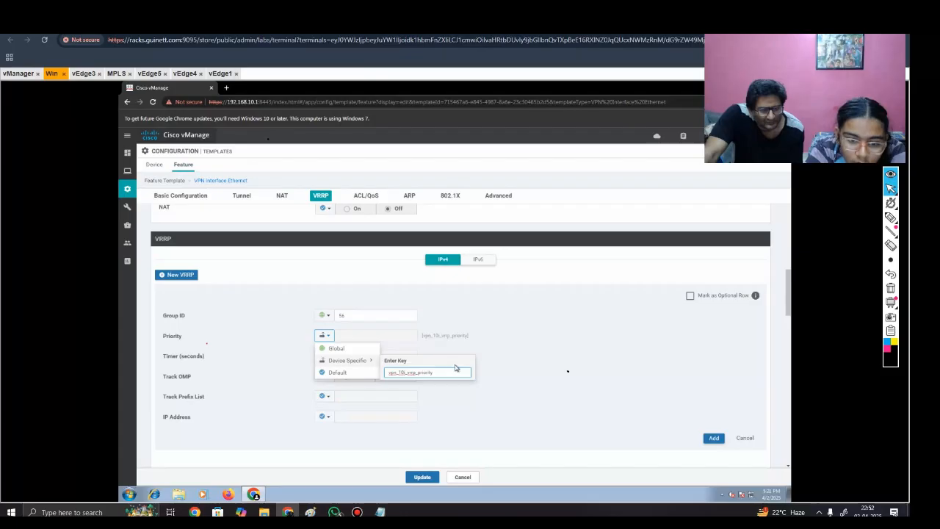
{"action": "left_click", "coordinate": [540, 347]}
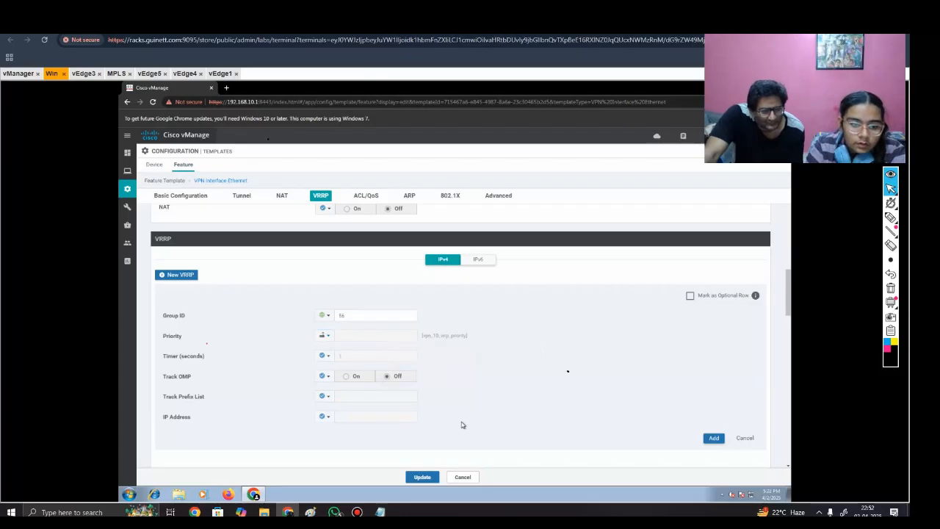
Step: Set the VRRP IP address as a global value of 10.5.6.1
{"action": "scroll", "coordinate": [462, 423], "scroll_direction": "down", "scroll_amount": 2}
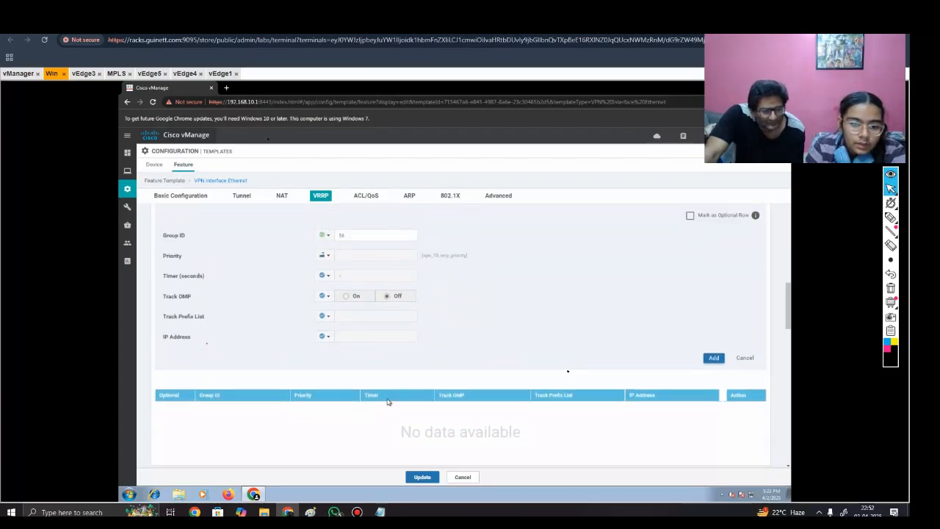
{"action": "left_click", "coordinate": [324, 336]}
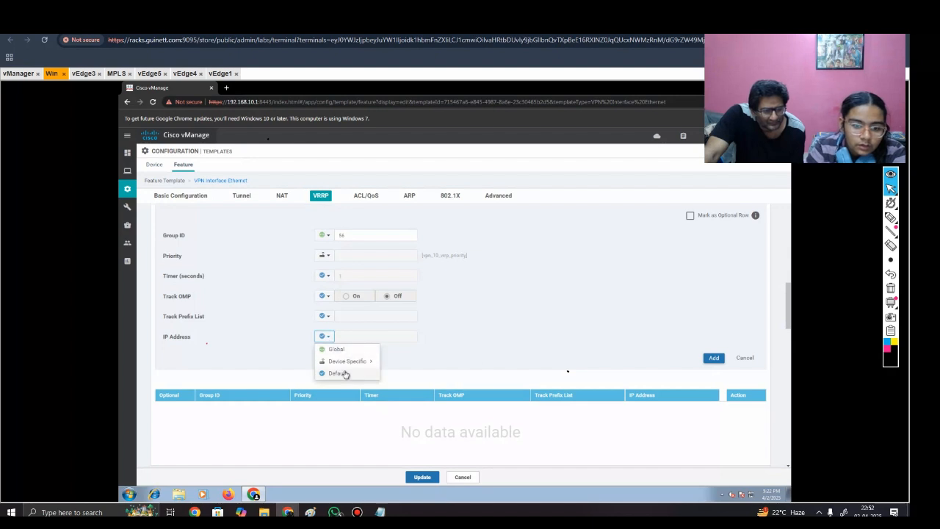
{"action": "mouse_move", "coordinate": [352, 369]}
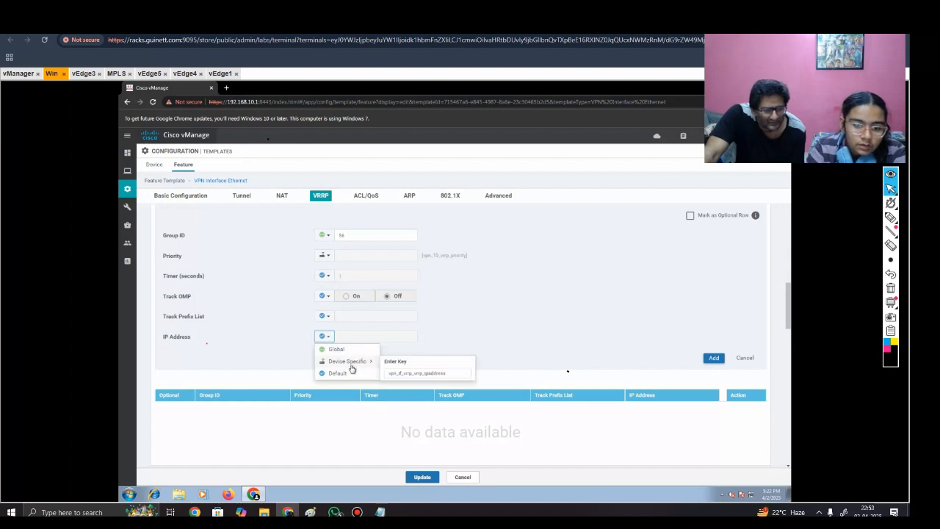
{"action": "left_click", "coordinate": [353, 349]}
{"action": "left_click", "coordinate": [360, 336]}
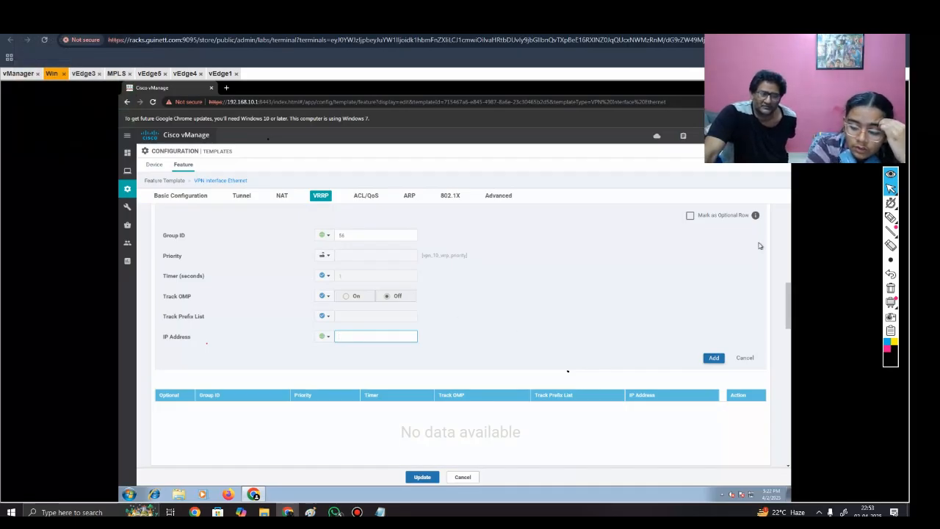
{"action": "type", "text": ".56.1"}
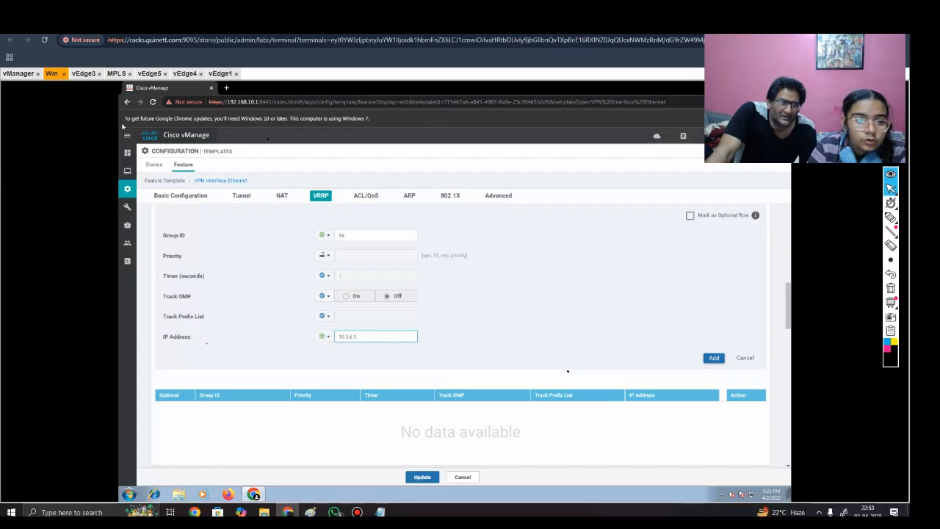
Step: Switch to the lab topology and mark the ge0/5 ports of vEdge1 and vEdge2 and the links between them with the pen
{"action": "left_click", "coordinate": [103, 25]}
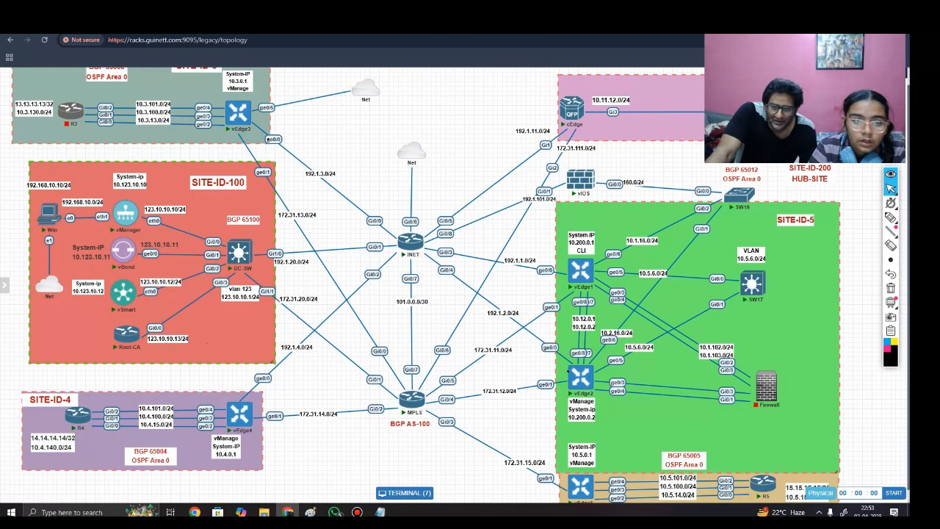
{"action": "left_click", "coordinate": [890, 217]}
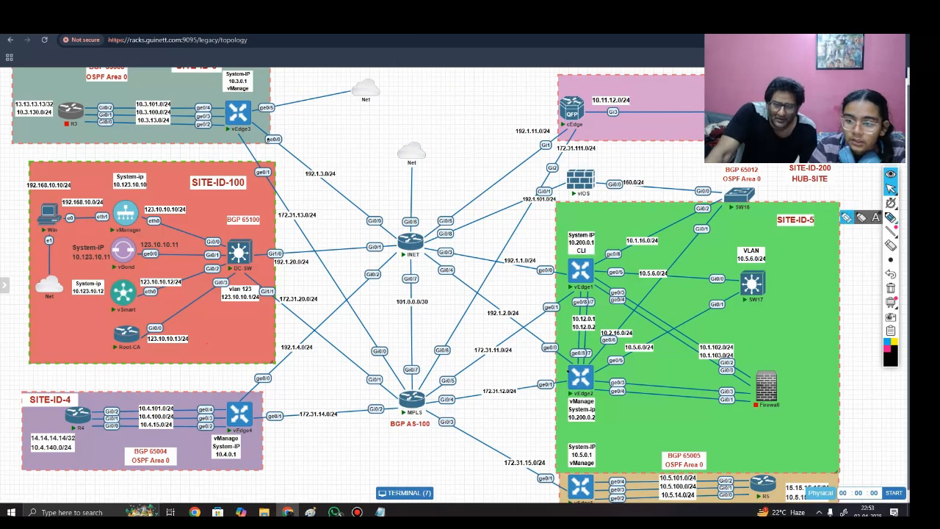
{"action": "left_click_drag", "start_coordinate": [591, 254], "coordinate": [592, 288]}
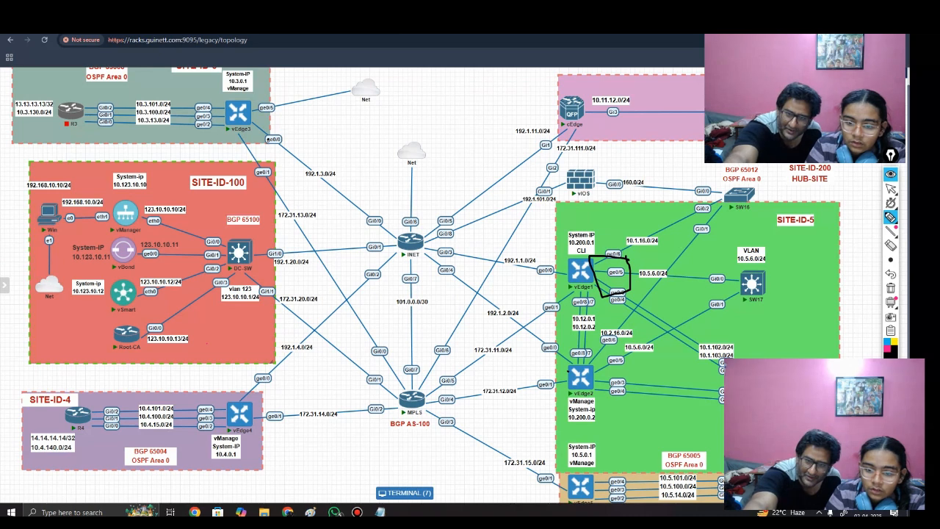
{"action": "left_click_drag", "start_coordinate": [628, 346], "coordinate": [595, 364]}
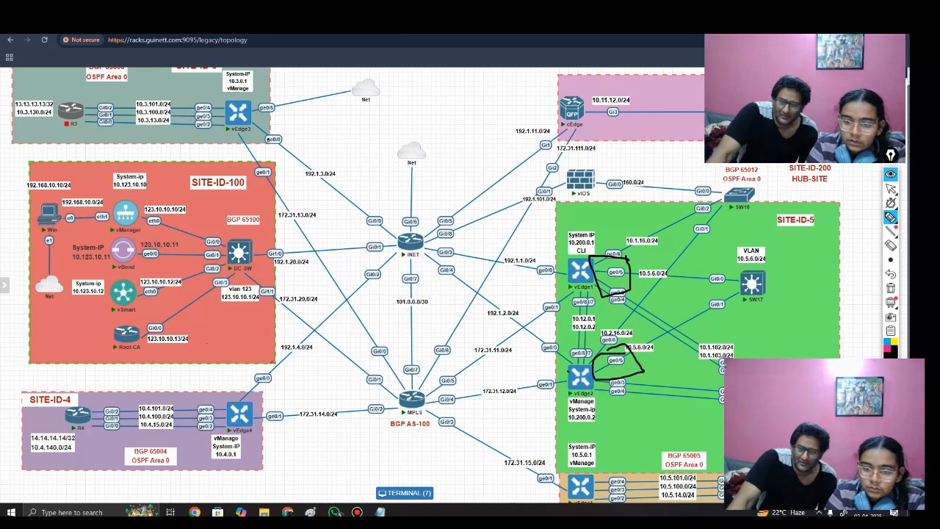
{"action": "left_click_drag", "start_coordinate": [544, 253], "coordinate": [560, 257]}
{"action": "mouse_move", "coordinate": [556, 362]}
{"action": "left_mouse_down"}
{"action": "mouse_move", "coordinate": [568, 379]}
{"action": "mouse_move", "coordinate": [550, 386]}
{"action": "left_mouse_up"}
{"action": "mouse_move", "coordinate": [628, 282]}
{"action": "left_mouse_down"}
{"action": "mouse_move", "coordinate": [634, 360]}
{"action": "mouse_move", "coordinate": [641, 341]}
{"action": "left_mouse_up"}
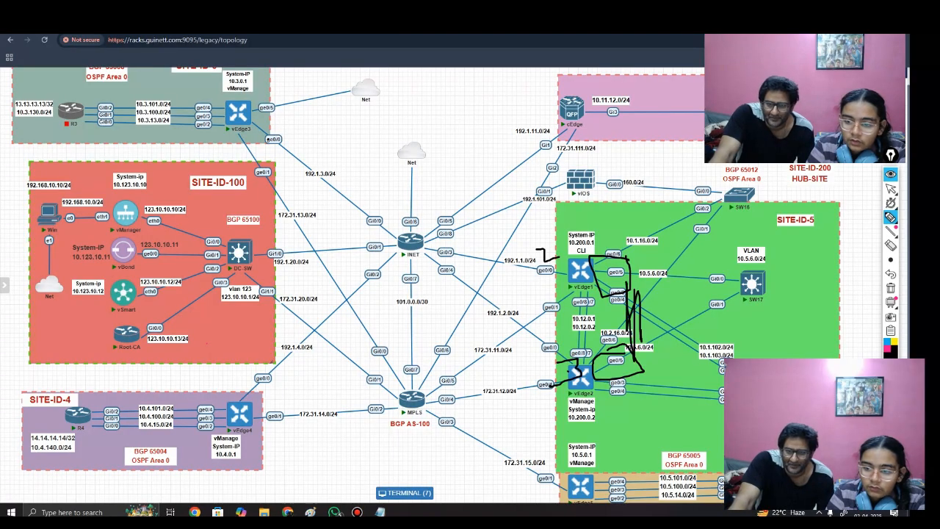
{"action": "mouse_move", "coordinate": [534, 371]}
{"action": "left_mouse_down"}
{"action": "mouse_move", "coordinate": [483, 288]}
{"action": "mouse_move", "coordinate": [586, 307]}
{"action": "left_mouse_up"}
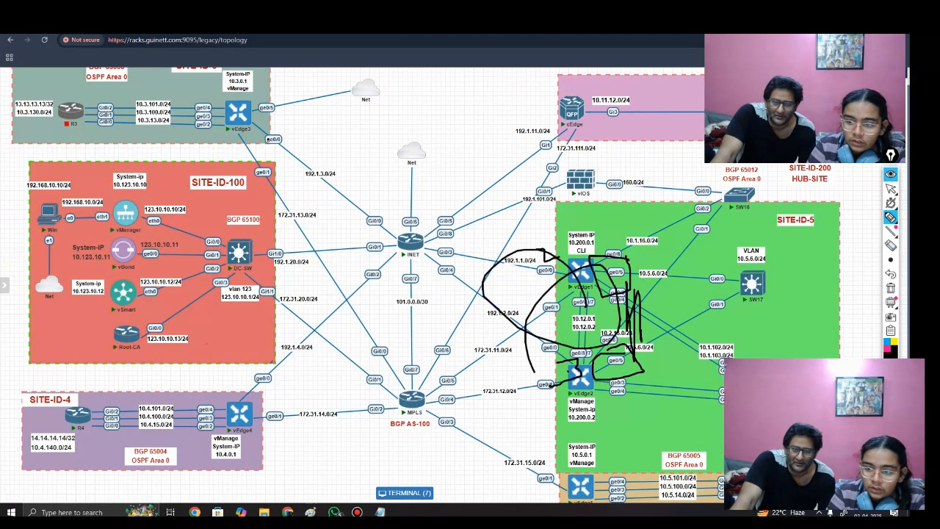
Step: Erase the pen marks from the topology and return to the vManage template
{"action": "left_click", "coordinate": [891, 245]}
{"action": "mouse_move", "coordinate": [629, 269]}
{"action": "left_mouse_down"}
{"action": "mouse_move", "coordinate": [615, 296]}
{"action": "mouse_move", "coordinate": [634, 360]}
{"action": "mouse_move", "coordinate": [564, 382]}
{"action": "left_mouse_up"}
{"action": "left_click", "coordinate": [891, 189]}
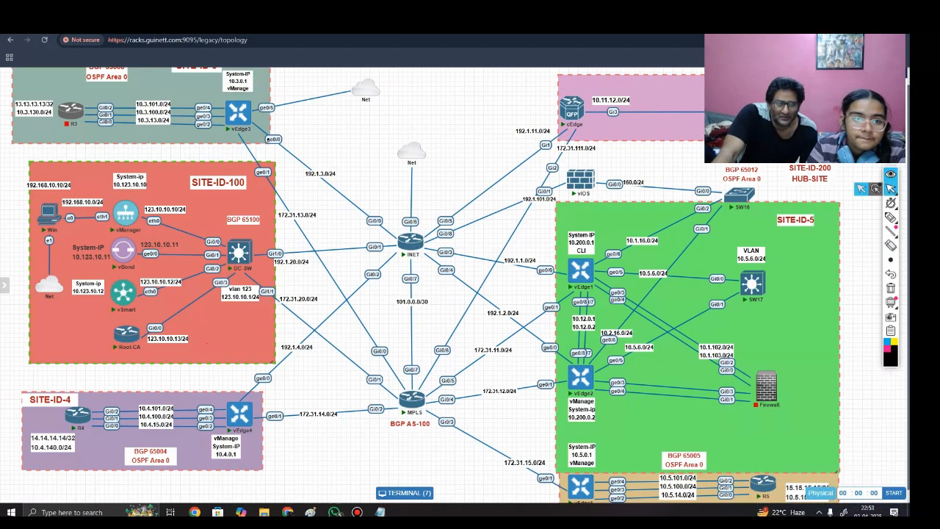
{"action": "key", "text": "ctrl+Tab"}
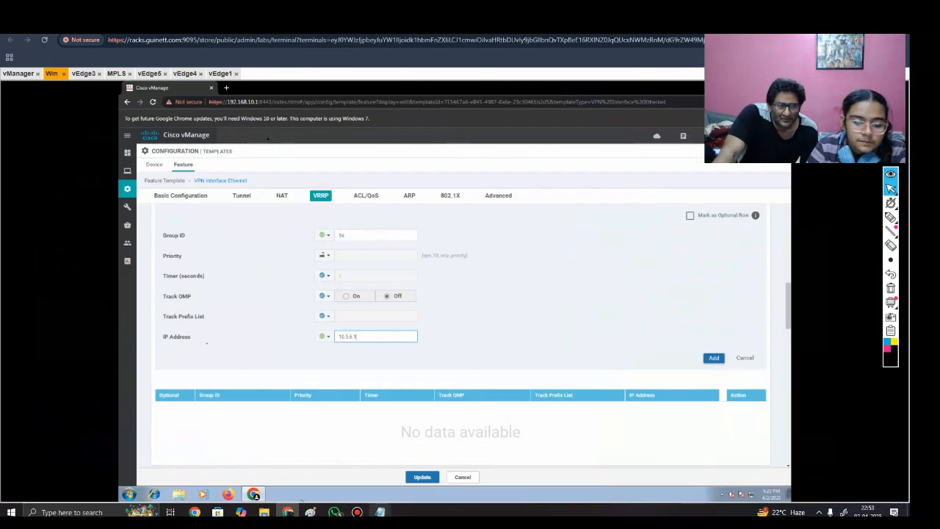
Step: Check the vrrp 56 address in the configuration saved in Notepad and add the VRRP entry to the template
{"action": "left_click", "coordinate": [380, 512]}
{"action": "left_click", "coordinate": [352, 478]}
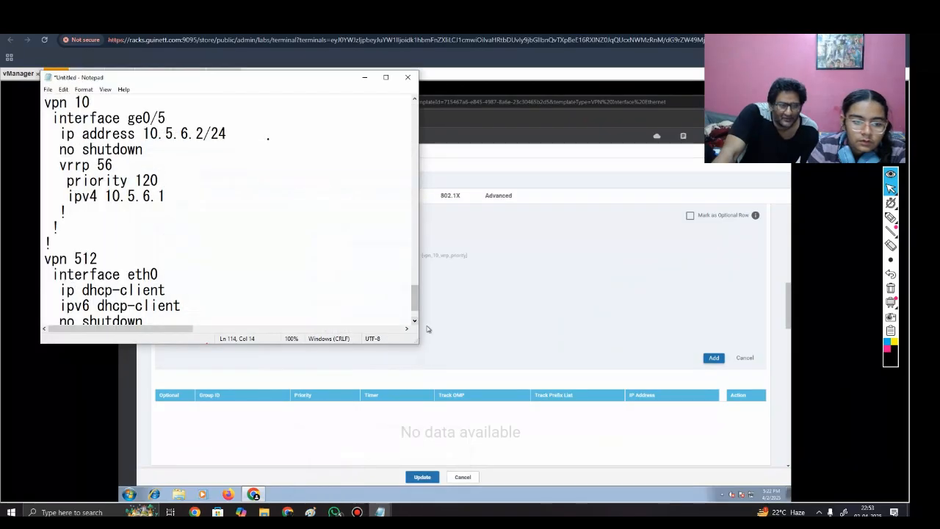
{"action": "scroll", "coordinate": [429, 329], "scroll_direction": "down", "scroll_amount": 1}
{"action": "double_click", "coordinate": [135, 149]}
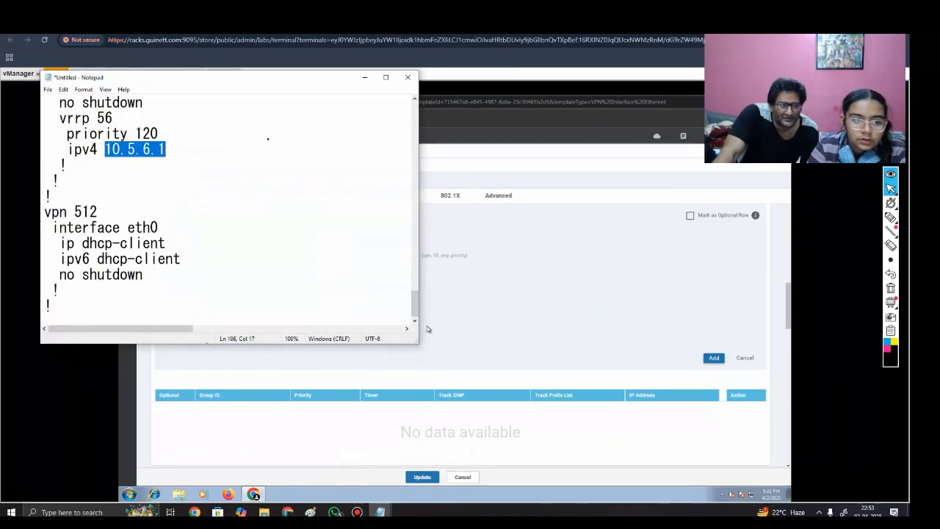
{"action": "left_click", "coordinate": [99, 212]}
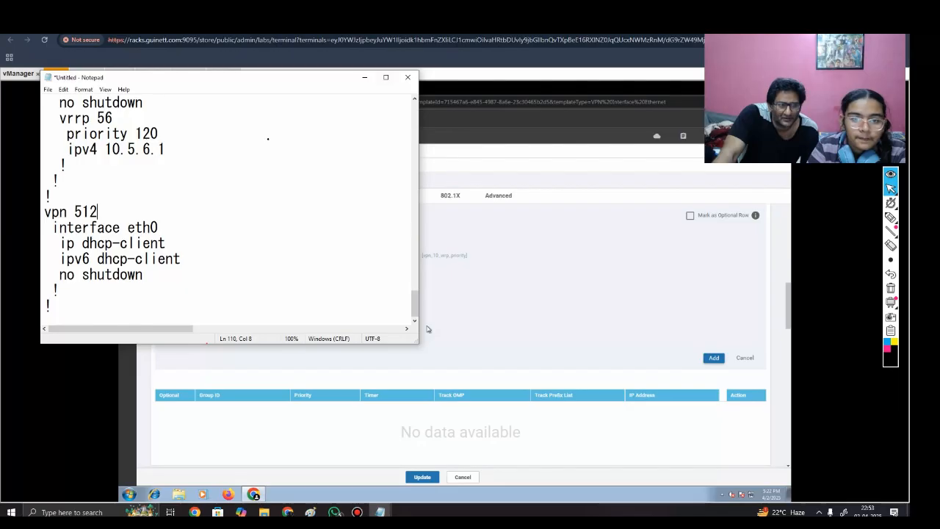
{"action": "left_click", "coordinate": [365, 77]}
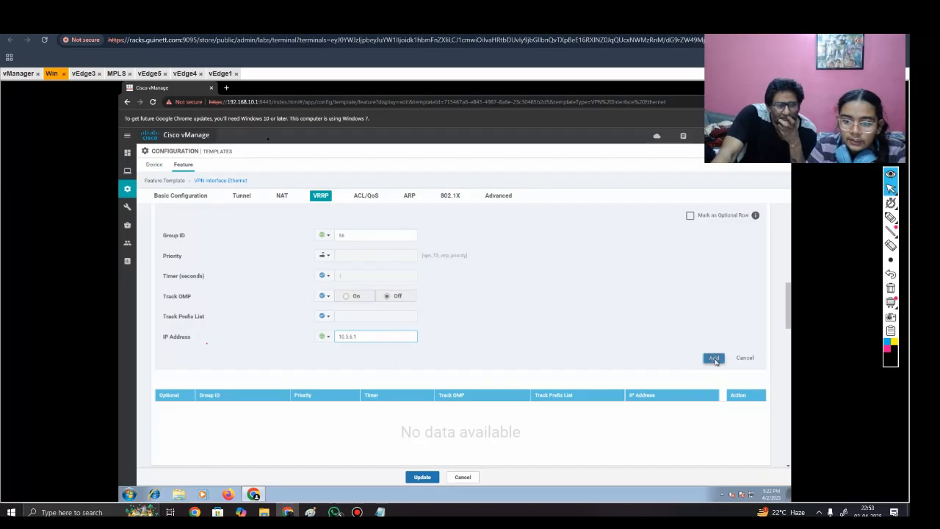
{"action": "left_click", "coordinate": [714, 359]}
Step: Review the template's VRRP, ACL/QoS, ARP and basic configuration sections, including the interface name and IPv4 address key
{"action": "scroll", "coordinate": [714, 361], "scroll_direction": "down", "scroll_amount": 5}
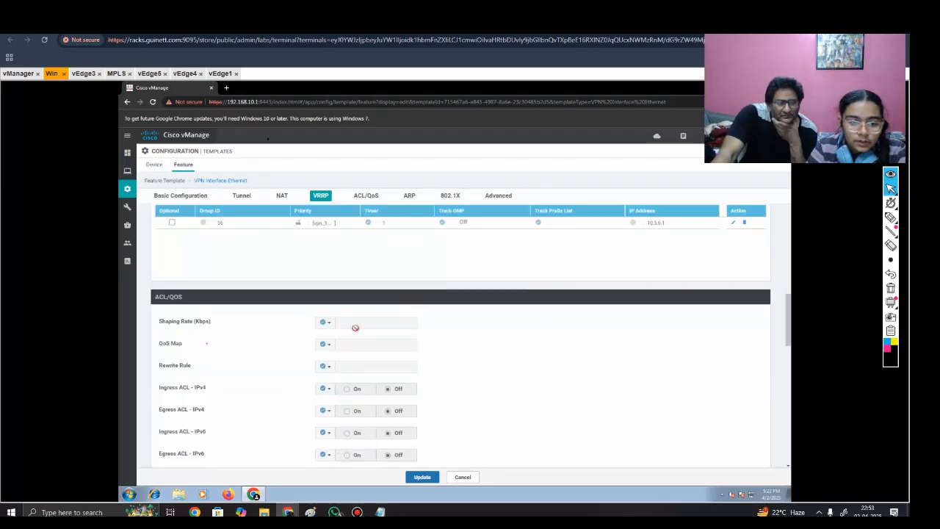
{"action": "scroll", "coordinate": [325, 418], "scroll_direction": "down", "scroll_amount": 5}
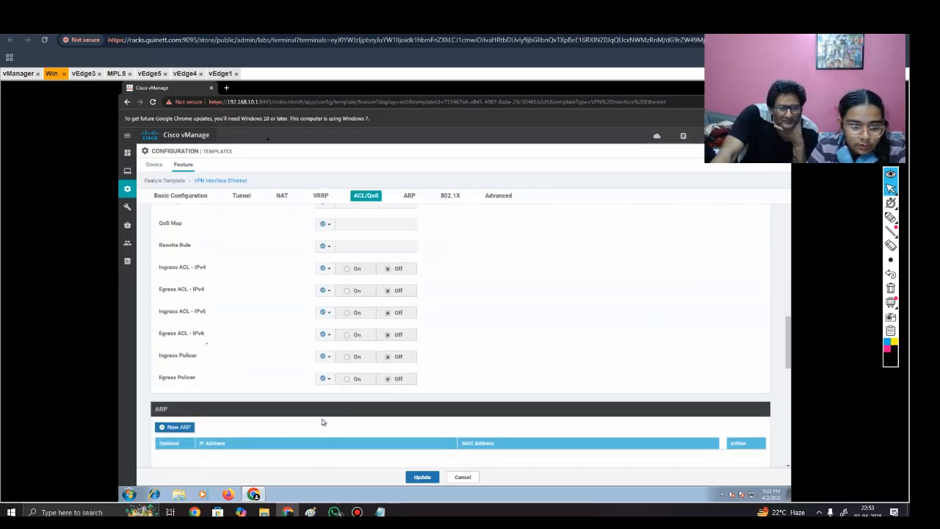
{"action": "scroll", "coordinate": [321, 422], "scroll_direction": "down", "scroll_amount": 3}
{"action": "scroll", "coordinate": [321, 422], "scroll_direction": "up", "scroll_amount": 10}
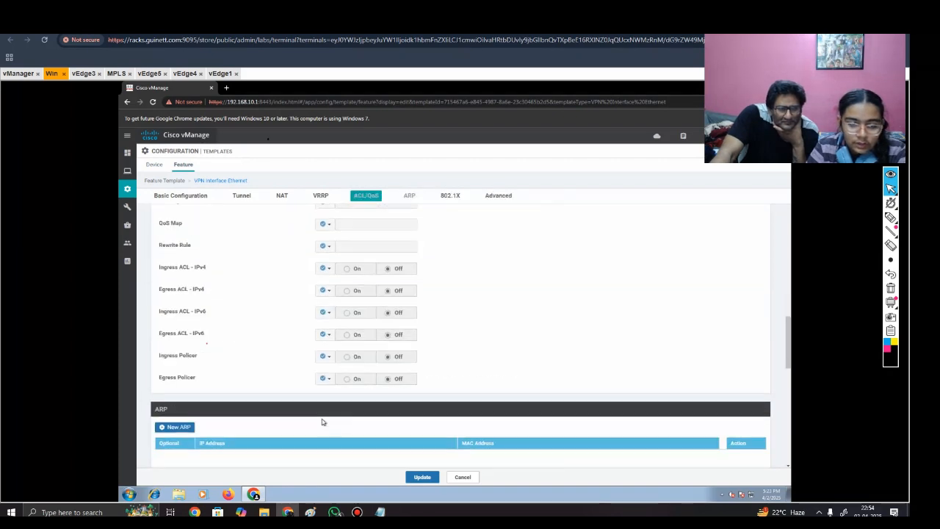
{"action": "scroll", "coordinate": [322, 421], "scroll_direction": "up", "scroll_amount": 2}
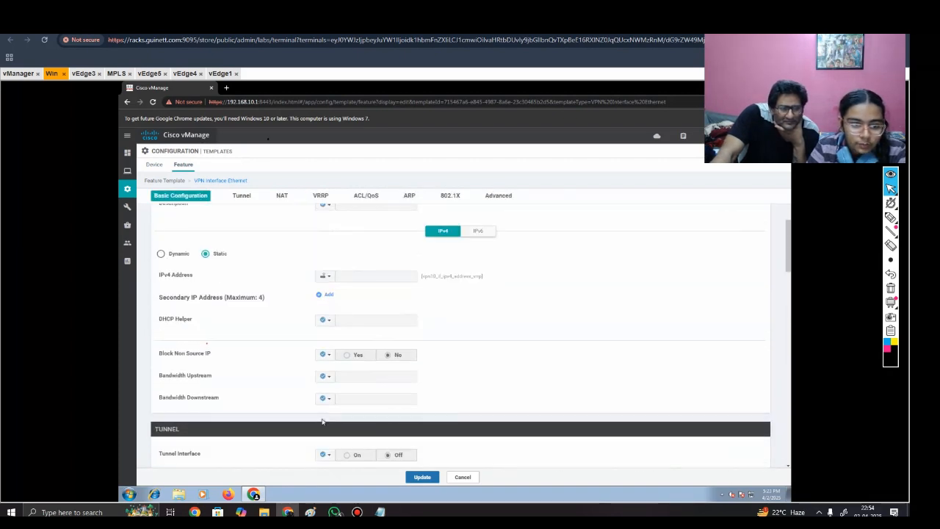
{"action": "scroll", "coordinate": [322, 421], "scroll_direction": "up", "scroll_amount": 3}
{"action": "scroll", "coordinate": [321, 419], "scroll_direction": "down", "scroll_amount": 1}
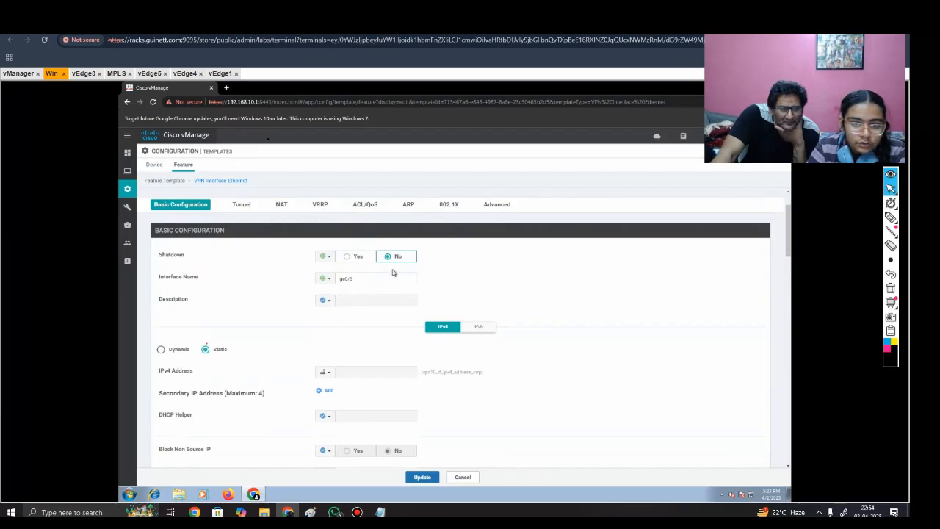
{"action": "scroll", "coordinate": [318, 440], "scroll_direction": "down", "scroll_amount": 3}
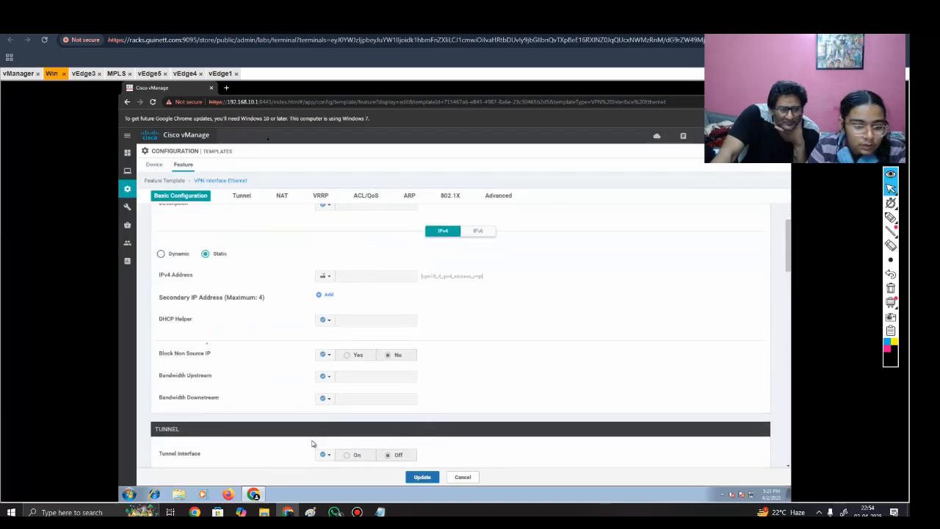
{"action": "scroll", "coordinate": [310, 432], "scroll_direction": "up", "scroll_amount": 1}
{"action": "scroll", "coordinate": [310, 433], "scroll_direction": "down", "scroll_amount": 4}
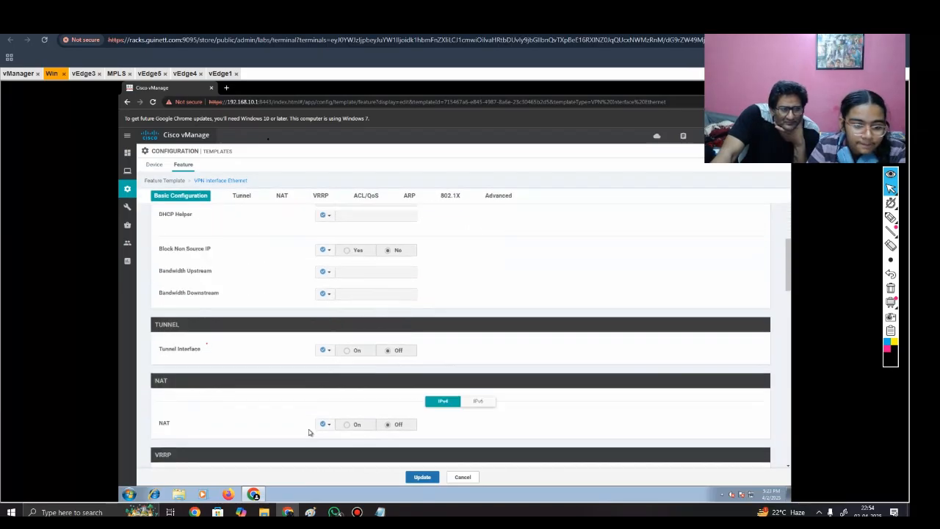
{"action": "scroll", "coordinate": [309, 432], "scroll_direction": "down", "scroll_amount": 5}
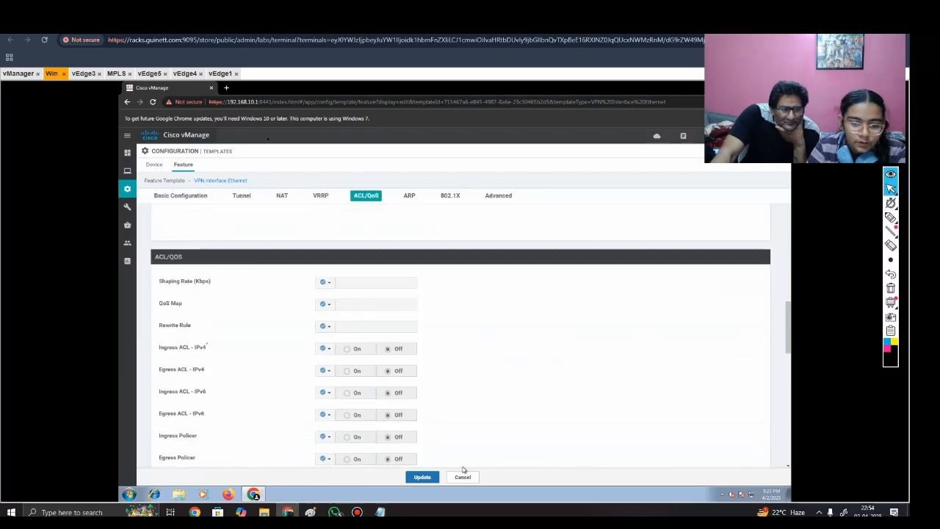
Step: Save the updated VPN 10 VRRP interface template and check the outline of system, VPN 0, VPN 10 and VPN 512 in the Notepad notes
{"action": "left_click", "coordinate": [423, 477]}
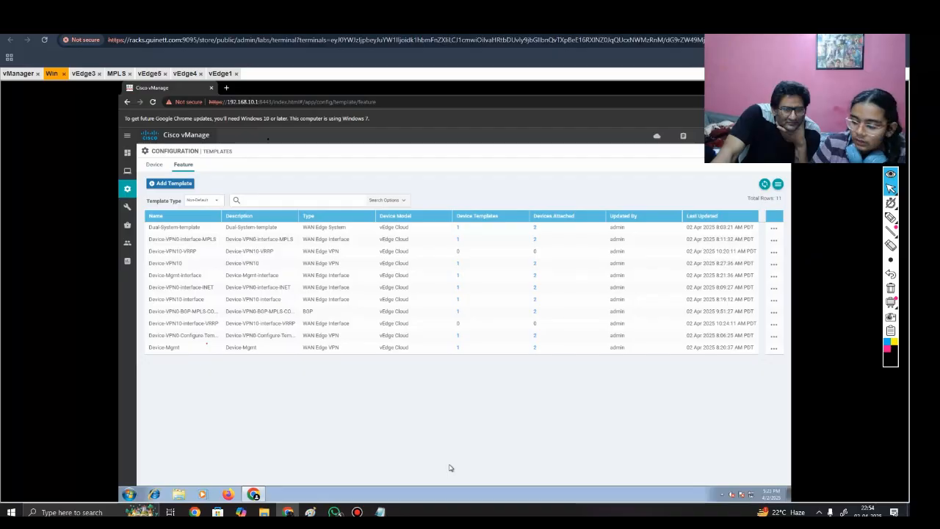
{"action": "mouse_move", "coordinate": [379, 512]}
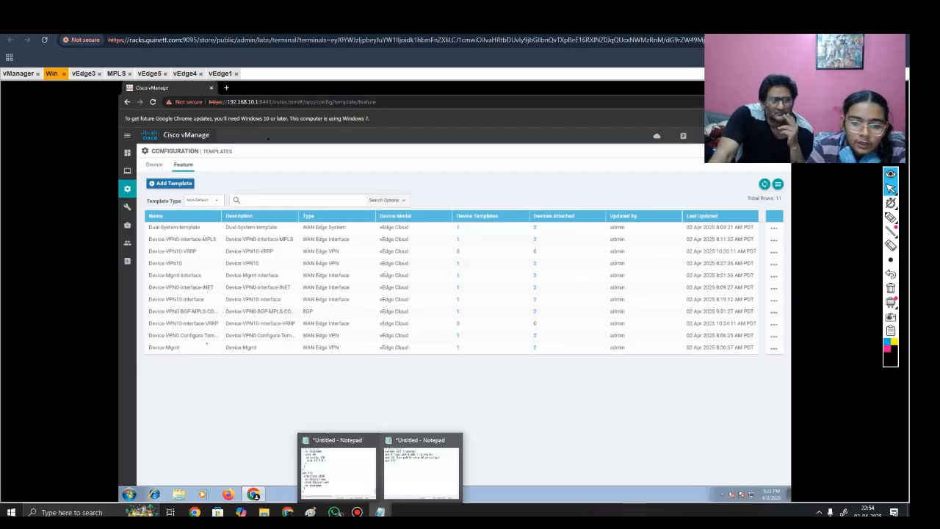
{"action": "left_click", "coordinate": [421, 466]}
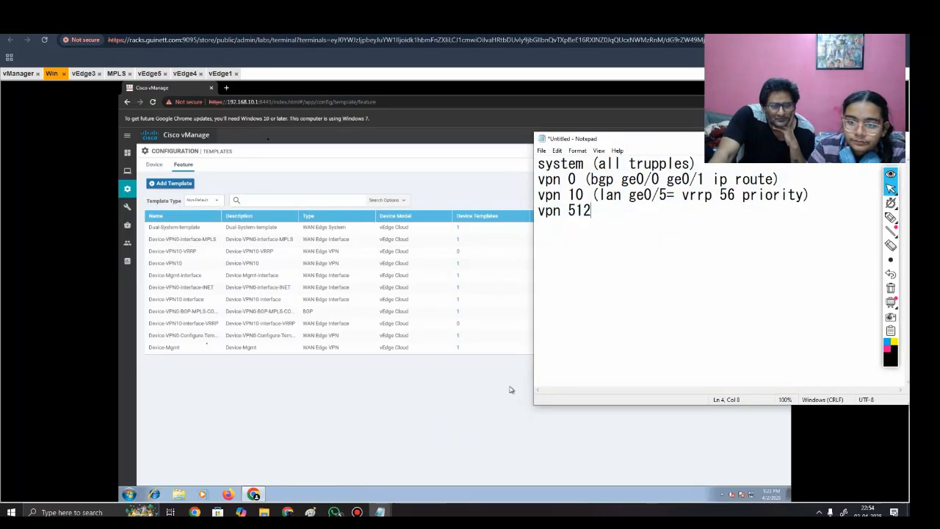
{"action": "left_click_drag", "start_coordinate": [592, 211], "coordinate": [536, 196]}
{"action": "left_click", "coordinate": [593, 212]}
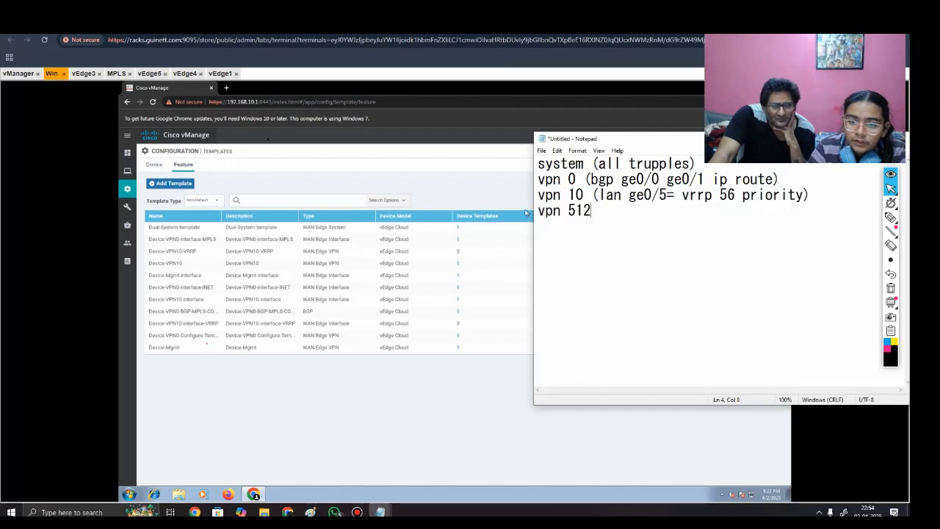
{"action": "left_click_drag", "start_coordinate": [616, 138], "coordinate": [461, 224]}
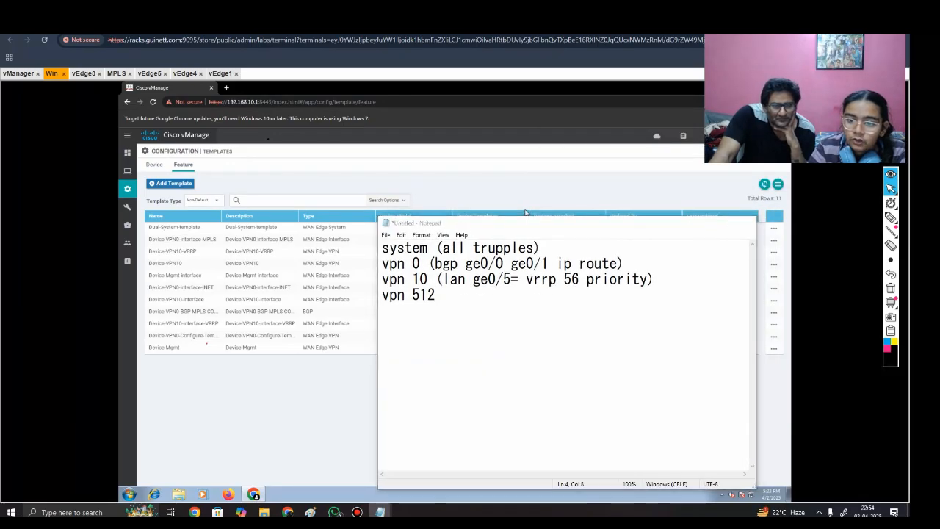
{"action": "left_click", "coordinate": [703, 222]}
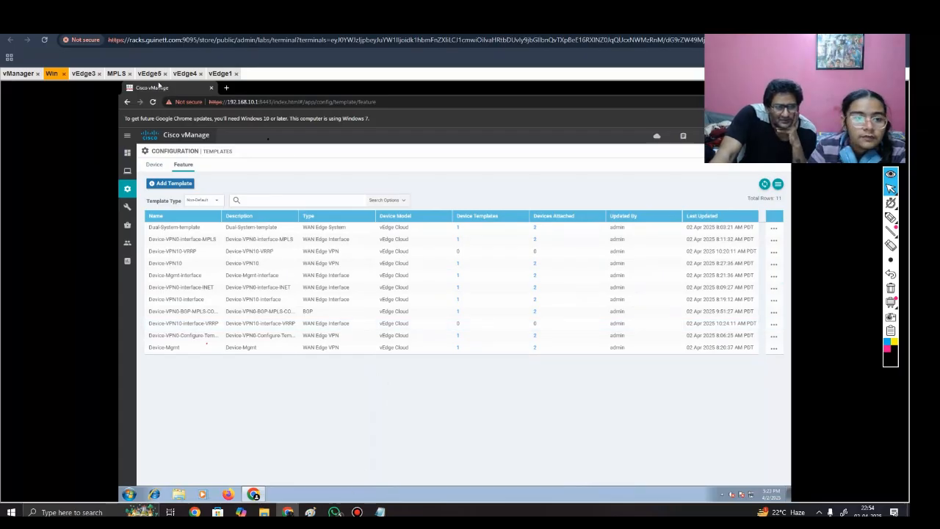
Step: Look at the hub site in the lab topology and return to the vManage feature template list
{"action": "key", "text": "alt+Tab"}
{"action": "key", "text": "alt+Tab"}
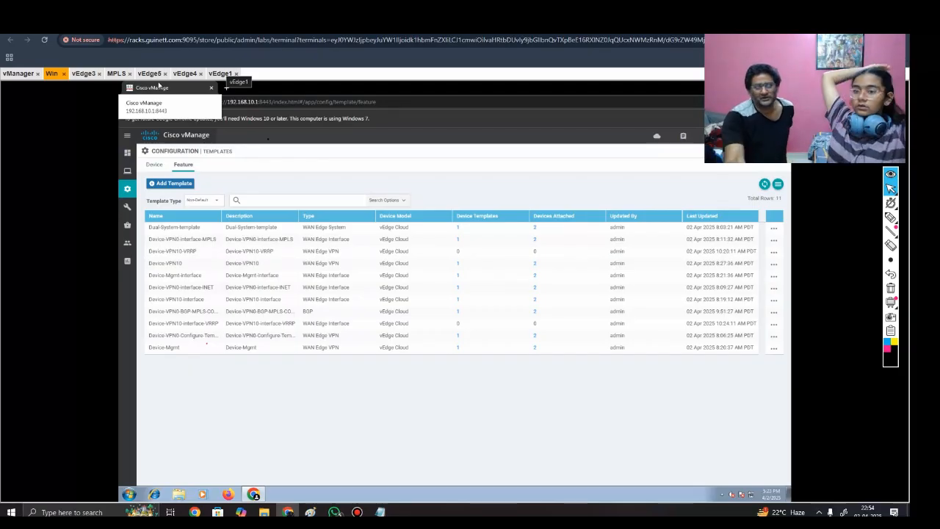
{"action": "left_click", "coordinate": [144, 25]}
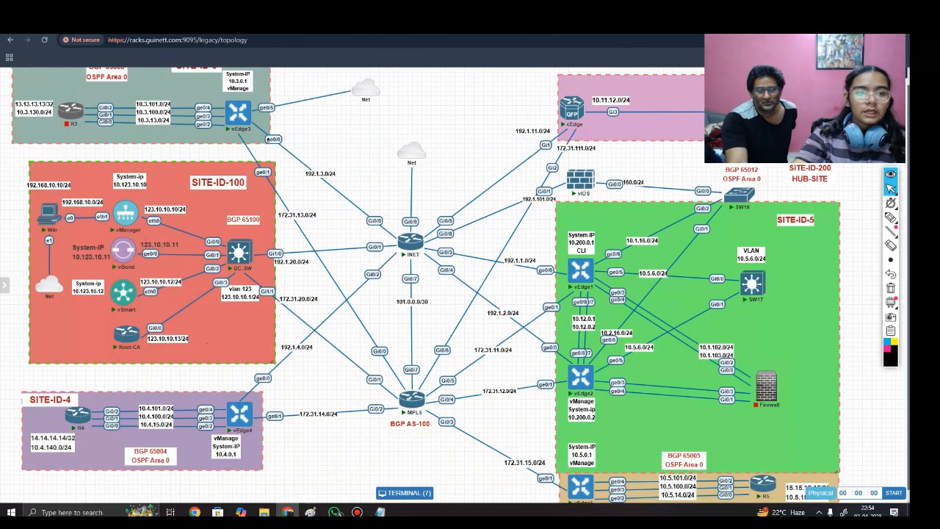
{"action": "left_click", "coordinate": [243, 25]}
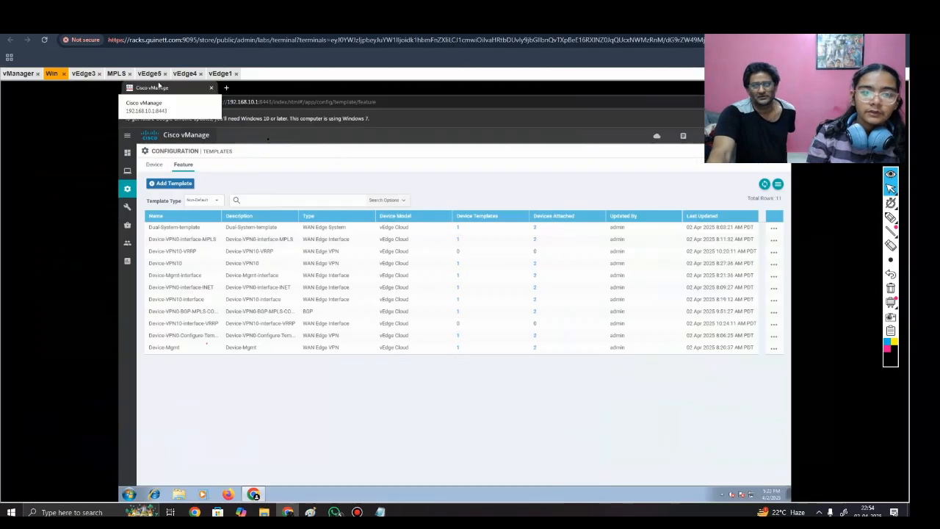
Step: Tick the Device Templates column with the pen and erase the mark
{"action": "mouse_move", "coordinate": [482, 202]}
{"action": "left_mouse_down"}
{"action": "mouse_move", "coordinate": [483, 216]}
{"action": "mouse_move", "coordinate": [500, 188]}
{"action": "left_mouse_up"}
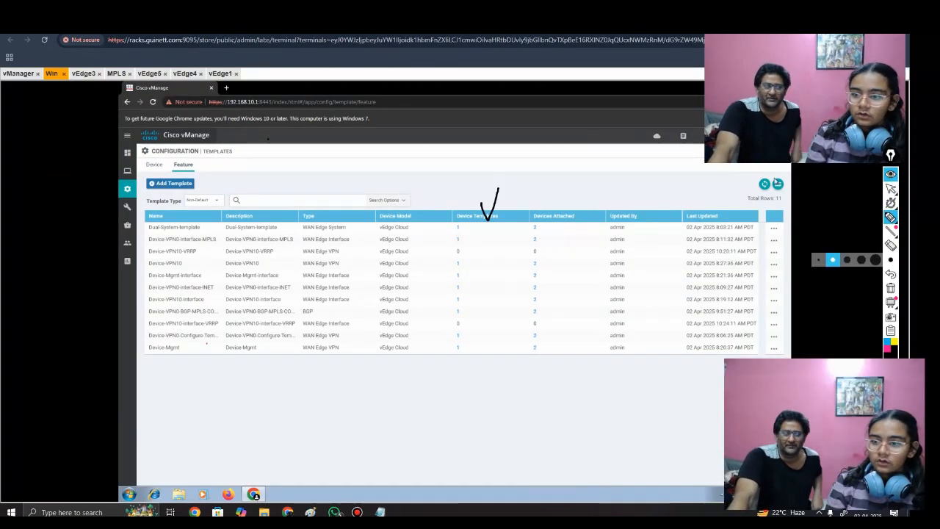
{"action": "left_click", "coordinate": [891, 246]}
{"action": "left_click", "coordinate": [489, 210]}
{"action": "left_click", "coordinate": [891, 189]}
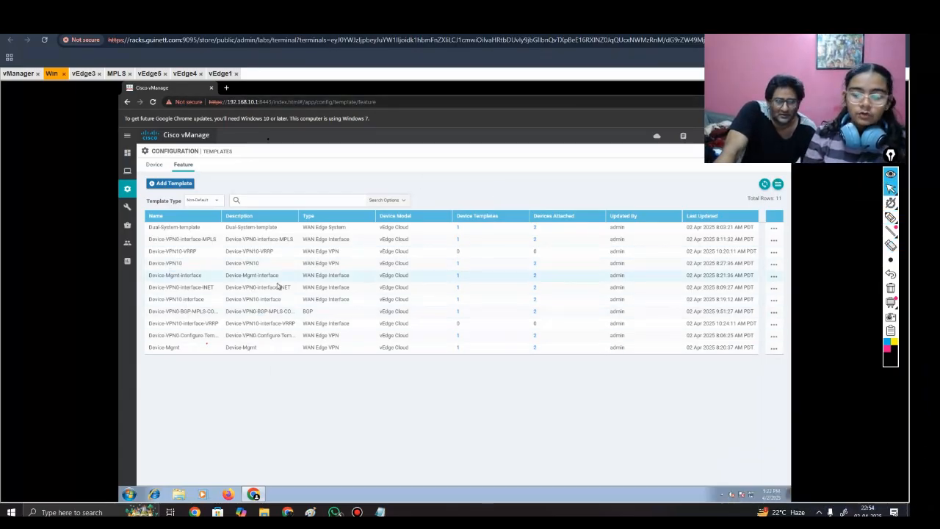
{"action": "left_click", "coordinate": [155, 166]}
{"action": "left_click", "coordinate": [176, 185]}
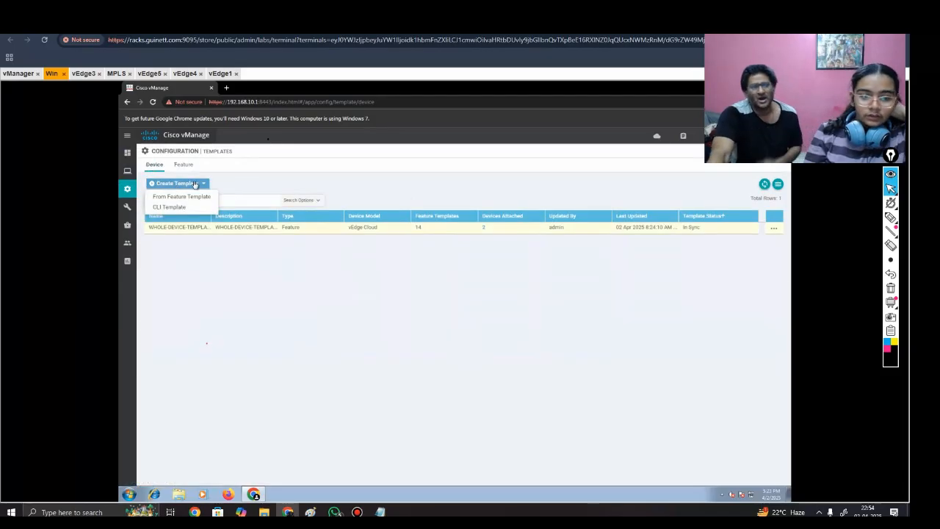
{"action": "left_click", "coordinate": [198, 197]}
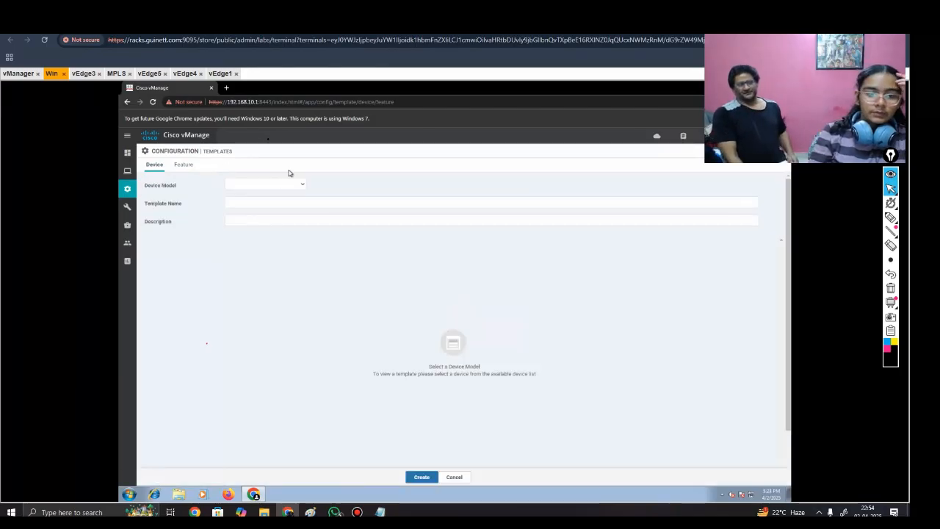
{"action": "left_click", "coordinate": [251, 187]}
{"action": "scroll", "coordinate": [254, 250], "scroll_direction": "down", "scroll_amount": 10}
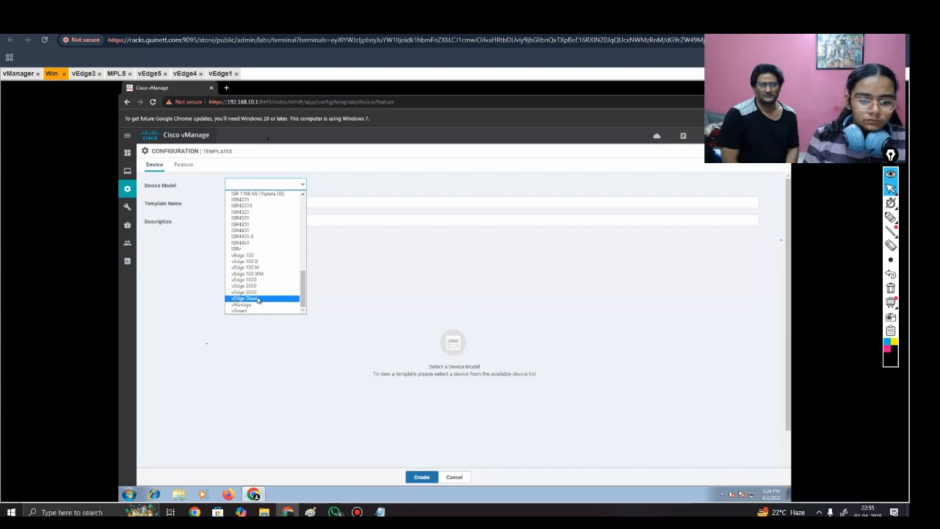
{"action": "left_click", "coordinate": [253, 298]}
{"action": "left_click", "coordinate": [256, 201]}
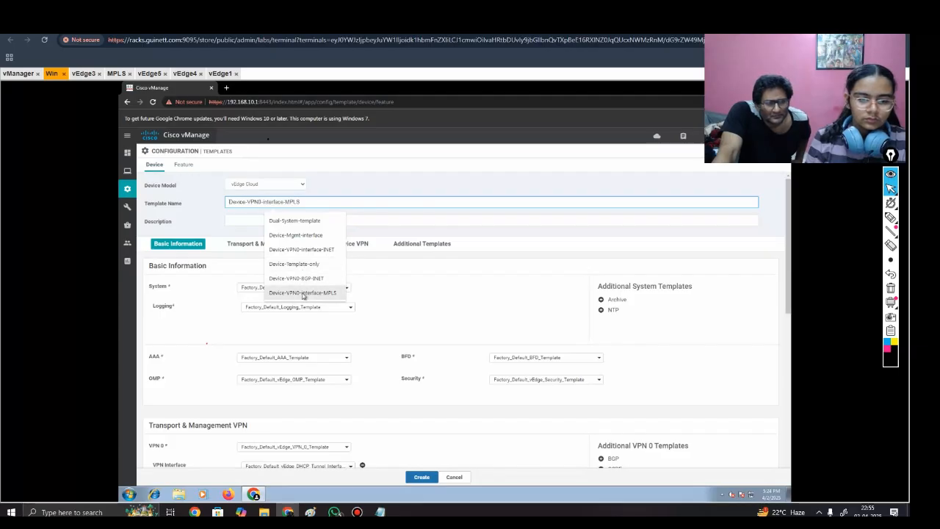
{"action": "left_click", "coordinate": [463, 477]}
{"action": "left_click", "coordinate": [464, 477]}
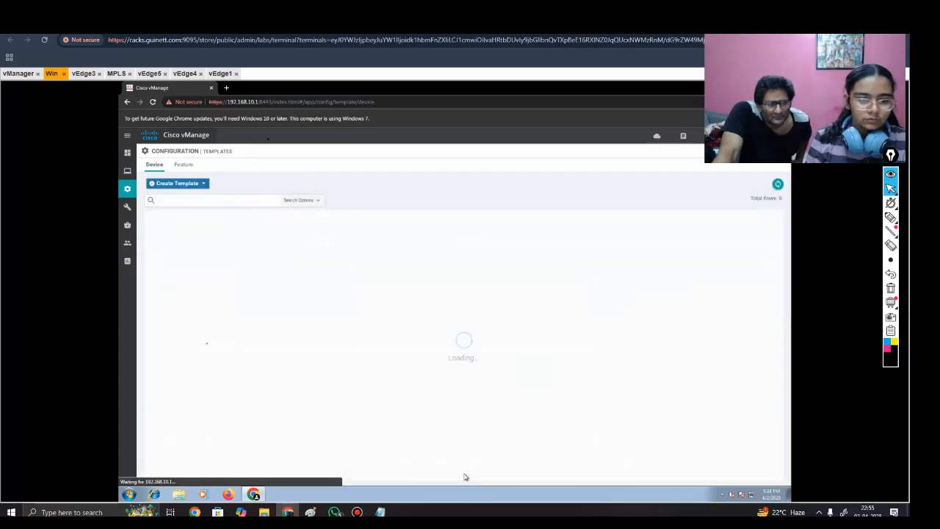
Step: Start a new device template built from feature templates for the vEdge Cloud model
{"action": "left_click", "coordinate": [183, 185]}
{"action": "left_click", "coordinate": [185, 196]}
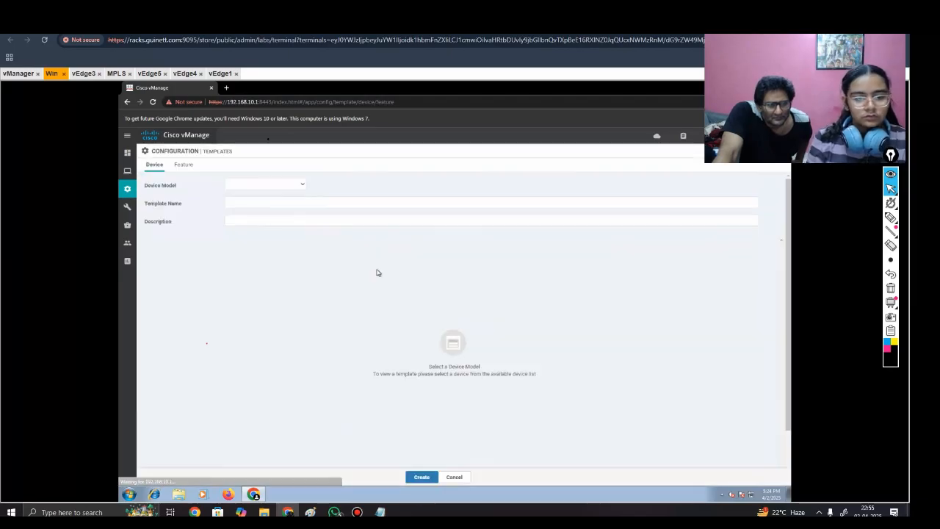
{"action": "left_click", "coordinate": [240, 185]}
{"action": "scroll", "coordinate": [268, 294], "scroll_direction": "down", "scroll_amount": 10}
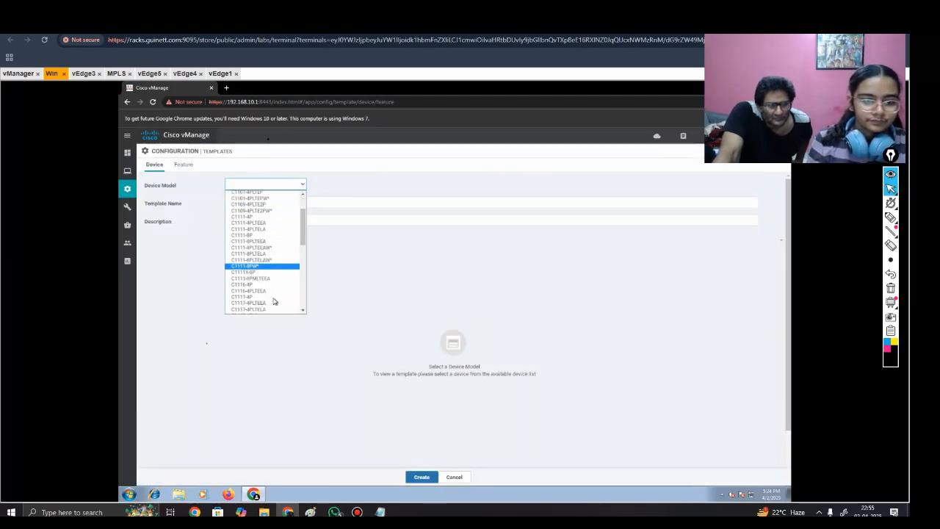
{"action": "left_click", "coordinate": [266, 298]}
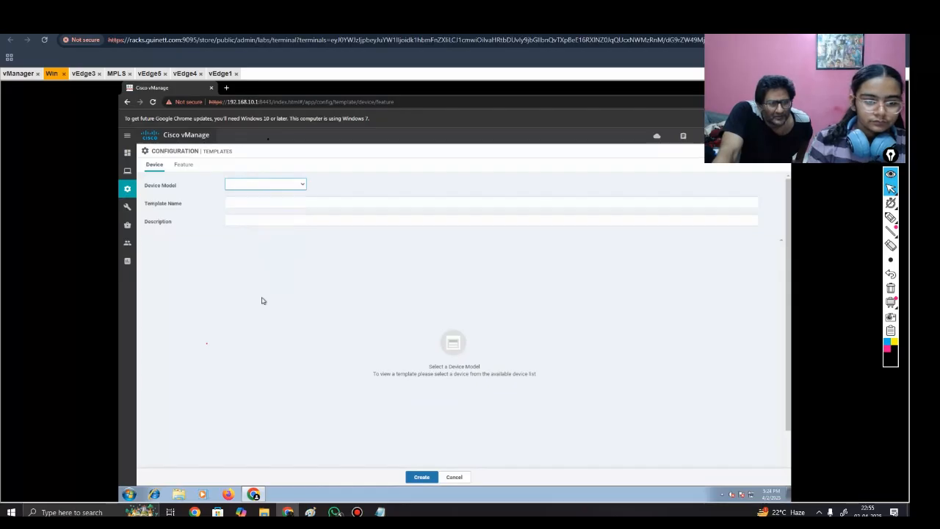
Step: Name the device template WHOLE-DEVICE-TEMPLATE-VRRP_INC and use the same text as its description
{"action": "left_click", "coordinate": [258, 203]}
{"action": "type", "text": "D"}
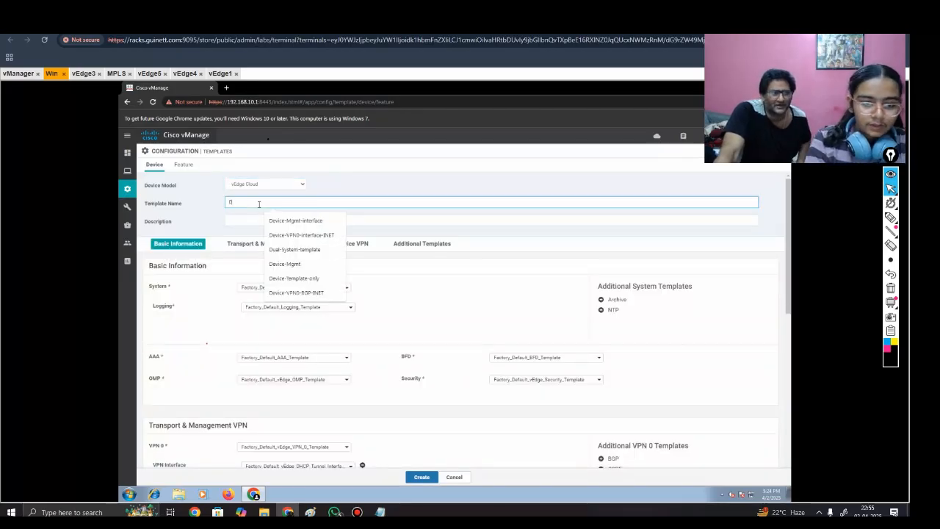
{"action": "key", "text": "BackSpace"}
{"action": "type", "text": "WHOLE-DEVICE-TEMPLATE"}
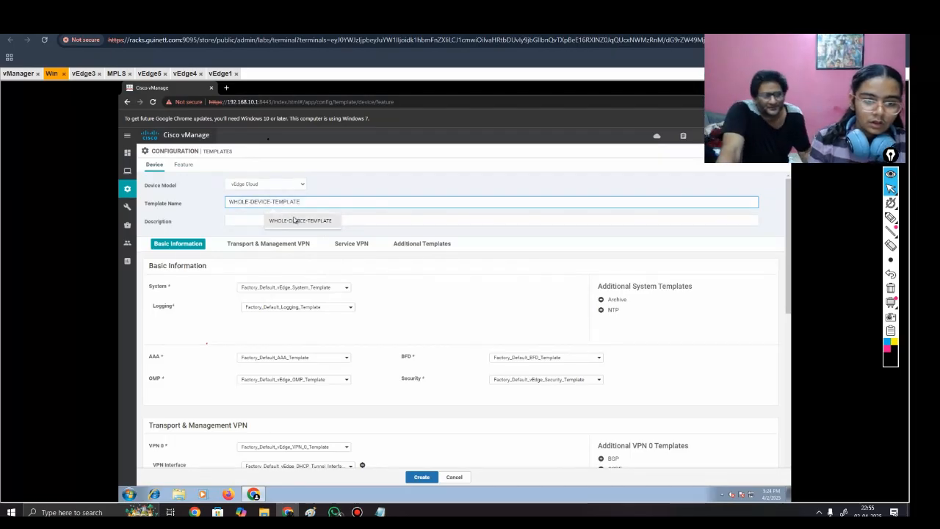
{"action": "left_click", "coordinate": [295, 219]}
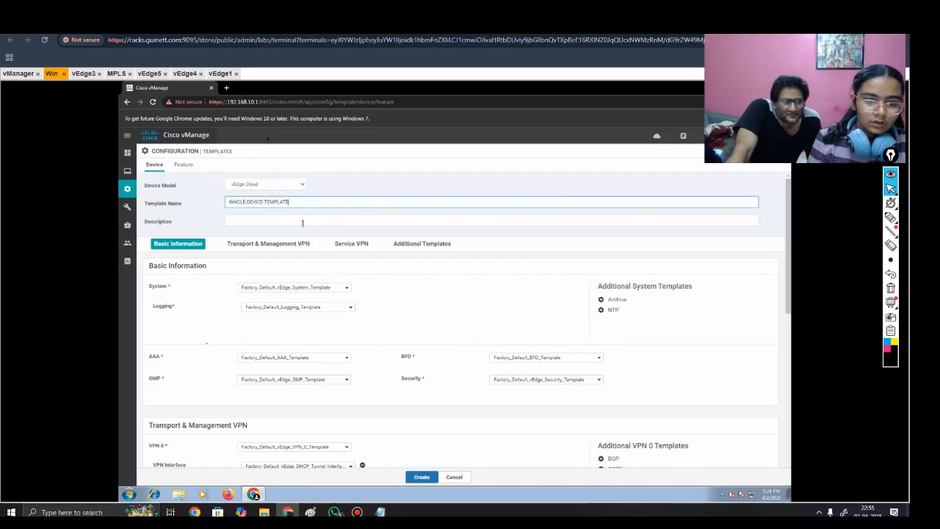
{"action": "type", "text": "-VRRP_INC"}
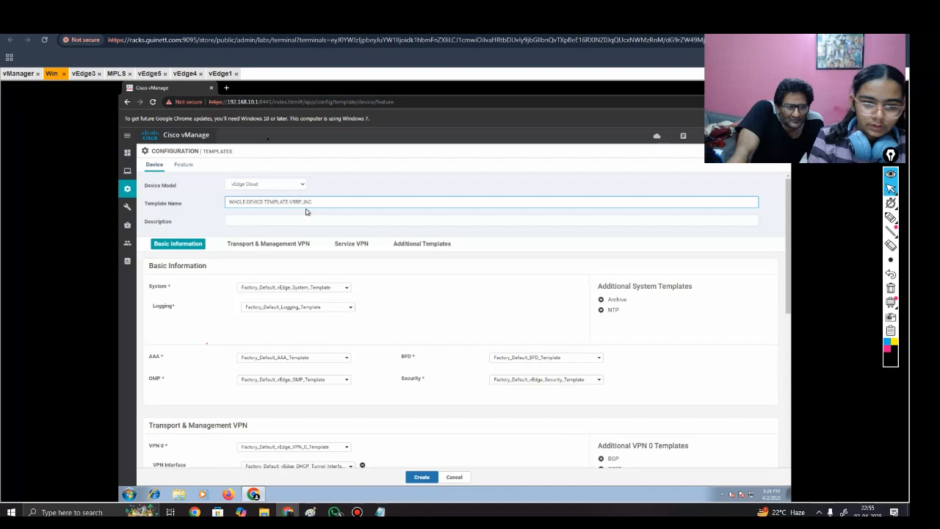
{"action": "left_click_drag", "start_coordinate": [309, 206], "coordinate": [210, 208]}
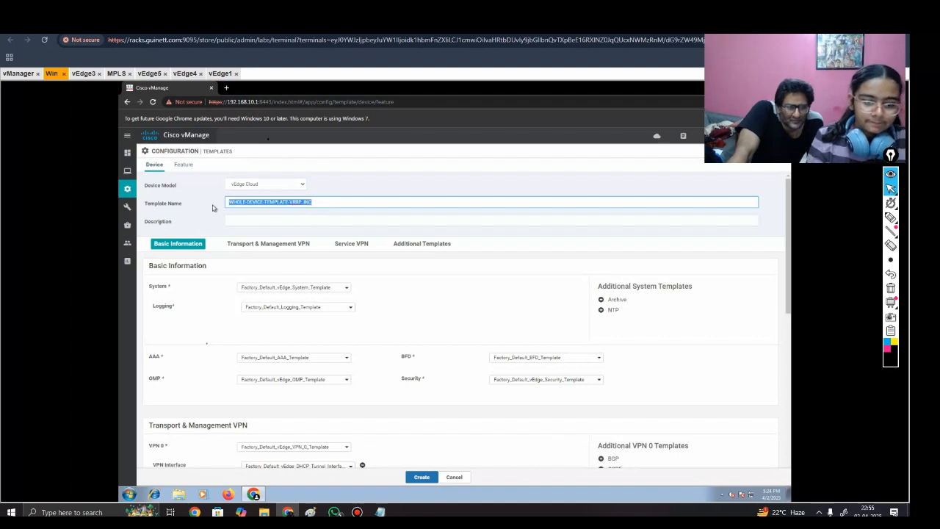
{"action": "left_click", "coordinate": [290, 222]}
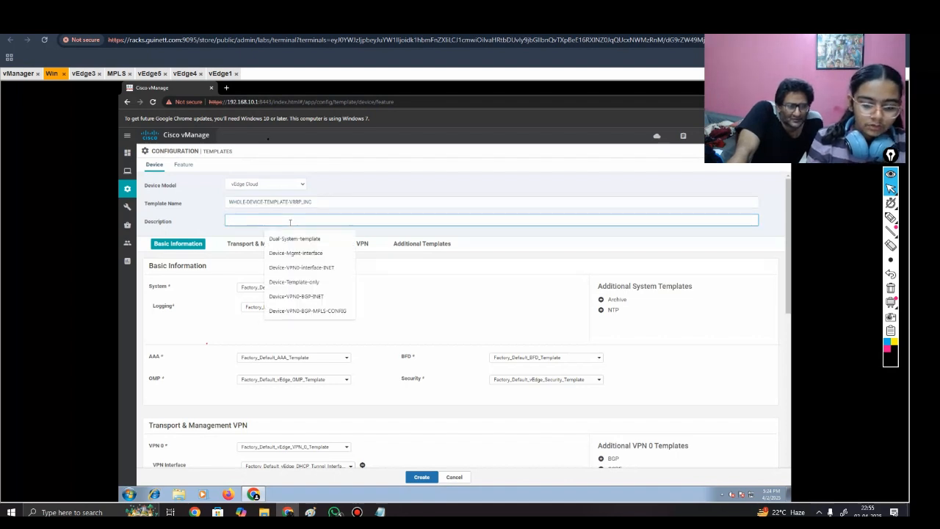
{"action": "type", "text": "WHOLE-DEVICE-TEMPLATE-VRRP_INC"}
Step: Assign Dual-System-template as the System template and Device-VPN0-Configure-Template as the VPN 0 template
{"action": "left_click", "coordinate": [316, 287]}
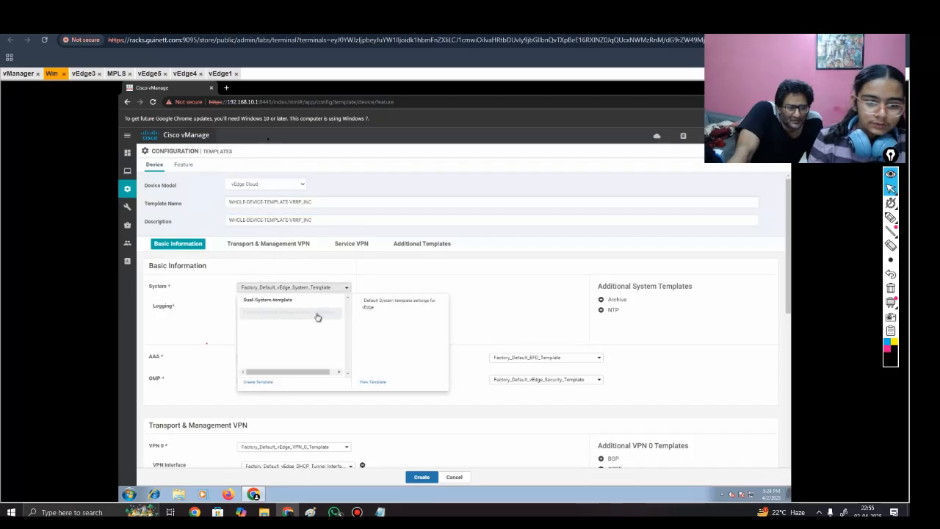
{"action": "left_click", "coordinate": [307, 302]}
{"action": "scroll", "coordinate": [357, 283], "scroll_direction": "down", "scroll_amount": 2}
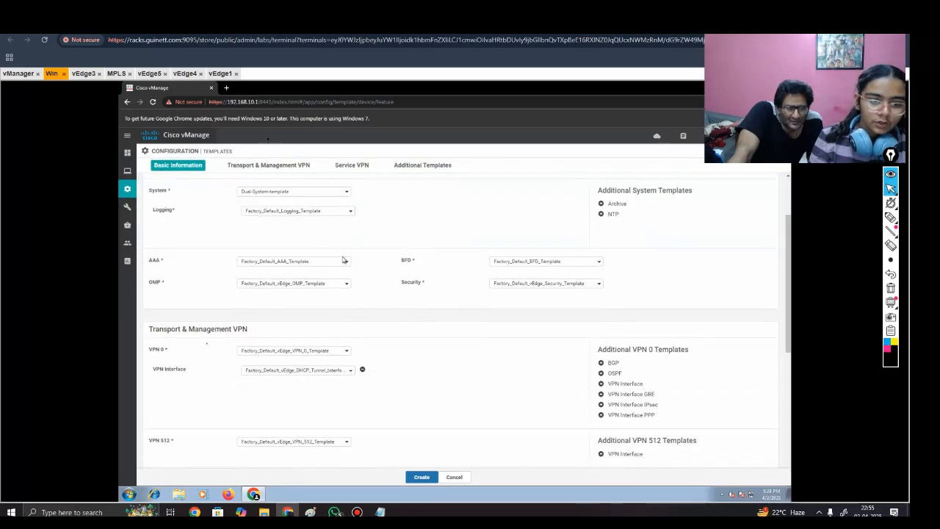
{"action": "scroll", "coordinate": [357, 369], "scroll_direction": "down", "scroll_amount": 1}
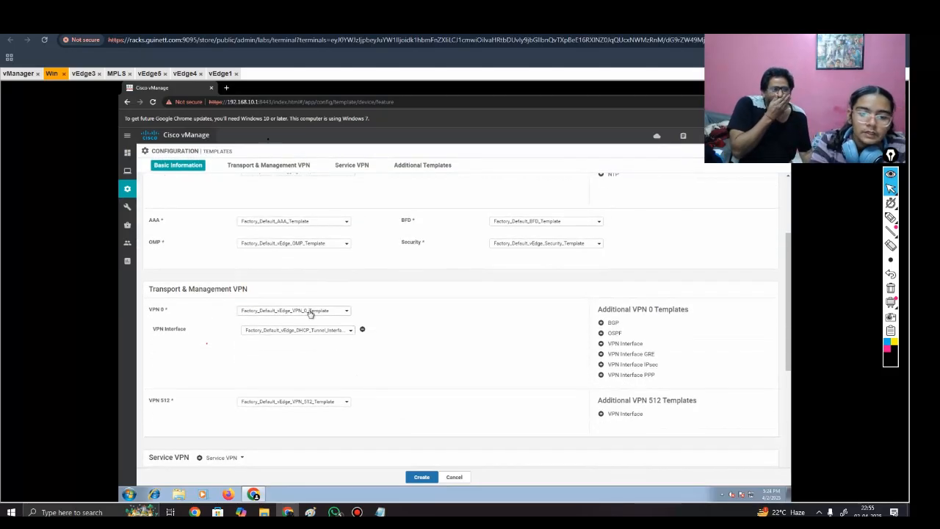
{"action": "left_click", "coordinate": [338, 310]}
{"action": "left_click", "coordinate": [295, 323]}
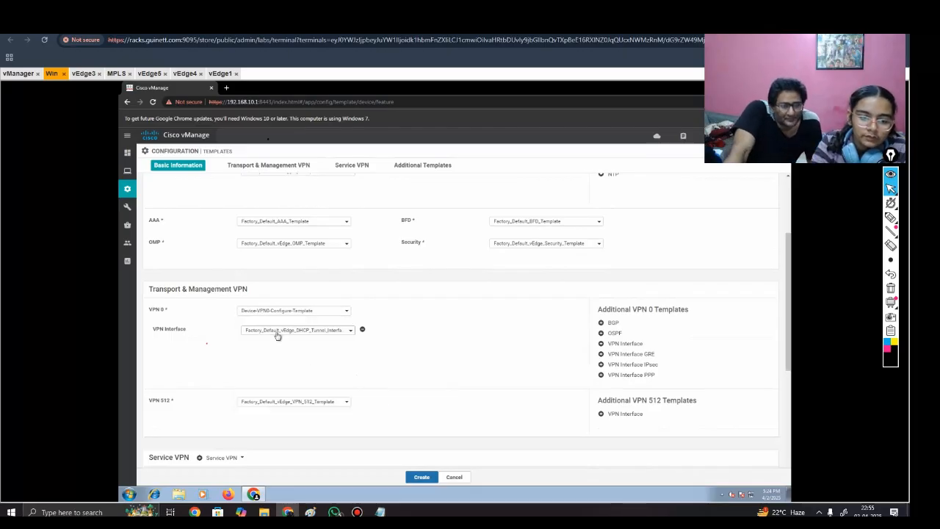
Step: Set the VPN 0 interface to Device-VPN0-interface-INET and add a second VPN interface using Device-VPN0-interface-MPLS
{"action": "left_click", "coordinate": [283, 331]}
{"action": "left_click", "coordinate": [280, 354]}
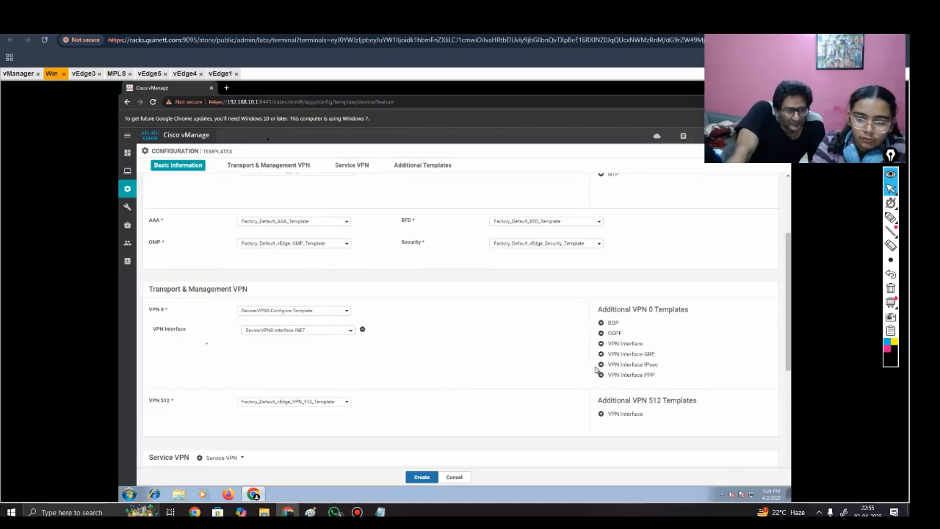
{"action": "left_click", "coordinate": [623, 343]}
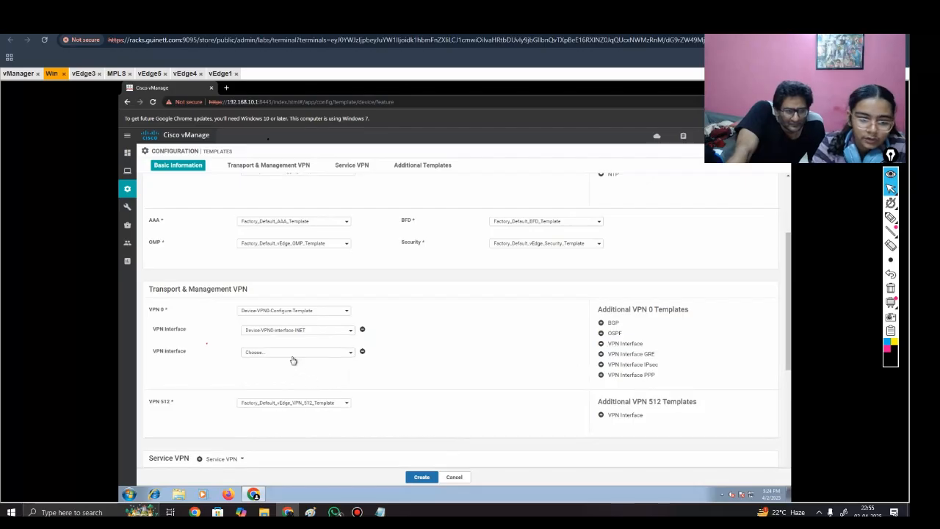
{"action": "left_click", "coordinate": [295, 353]}
{"action": "left_click", "coordinate": [304, 389]}
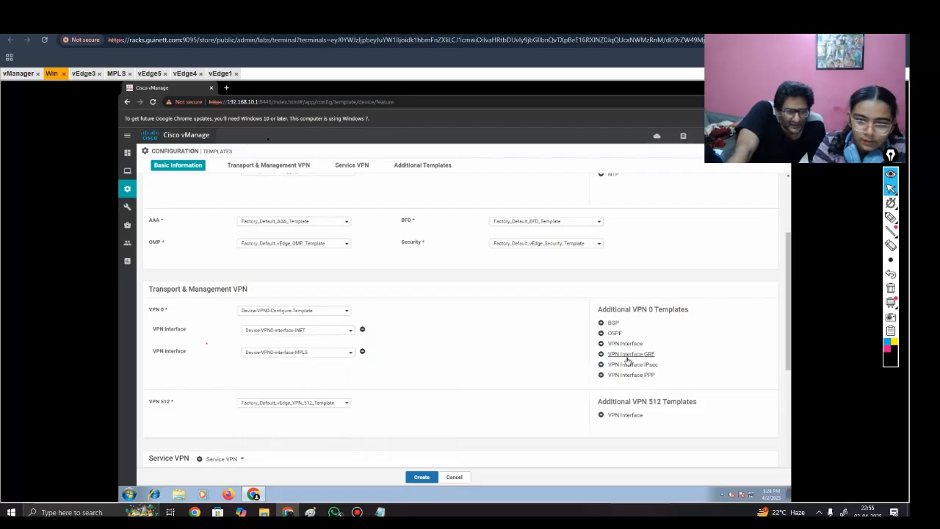
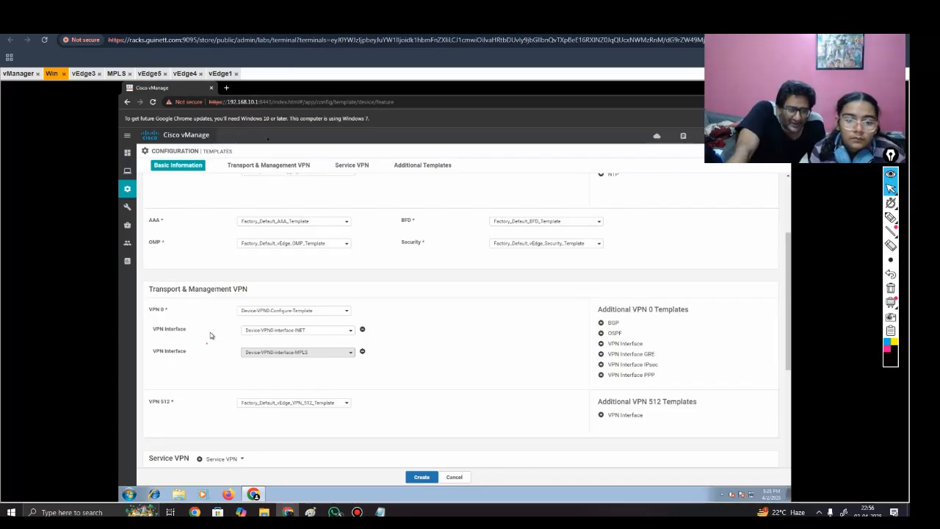
Step: Add a BGP template to VPN 0 using Device-VPN0-BGP-MPLS-CONFIG
{"action": "left_click", "coordinate": [603, 323]}
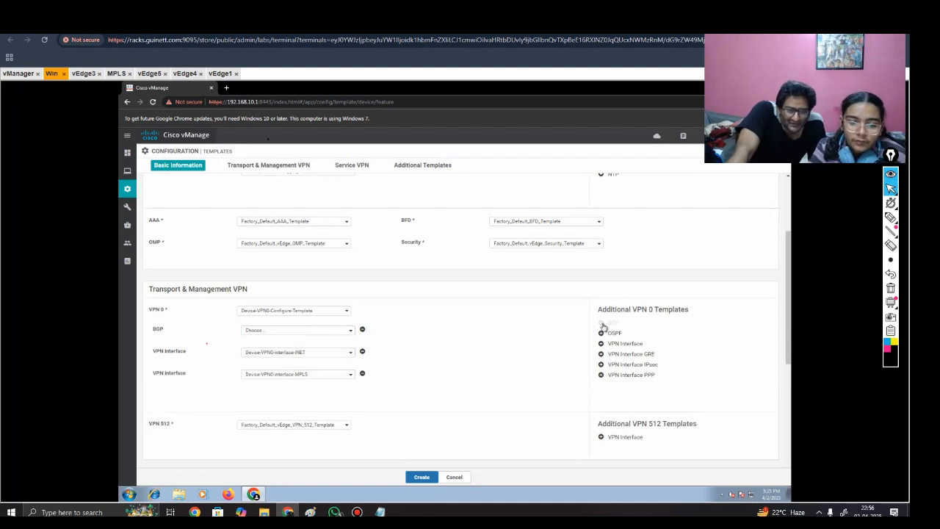
{"action": "left_click", "coordinate": [282, 332]}
{"action": "left_click", "coordinate": [276, 350]}
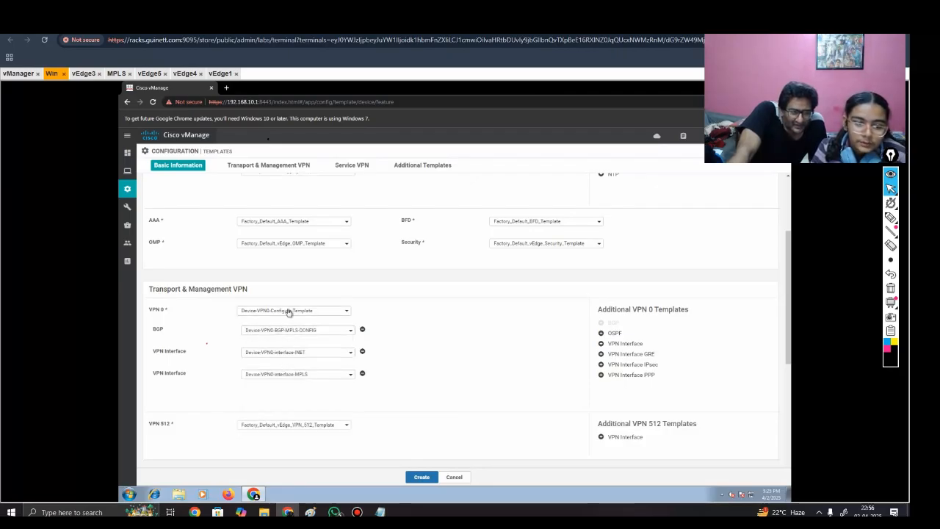
Step: Set the VPN 512 template to Device-Mgmt and add a VPN 512 interface using Device-Mgmt-interface
{"action": "scroll", "coordinate": [272, 395], "scroll_direction": "down", "scroll_amount": 1}
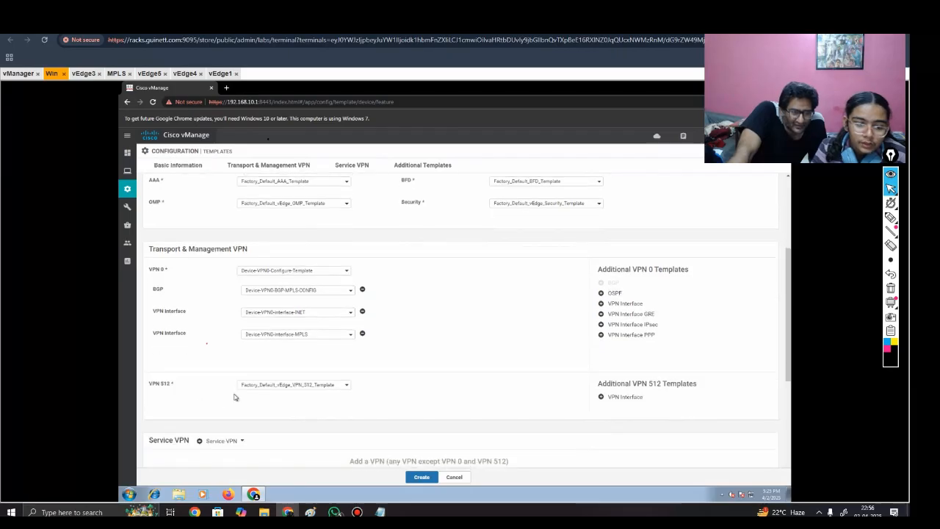
{"action": "left_click", "coordinate": [246, 385]}
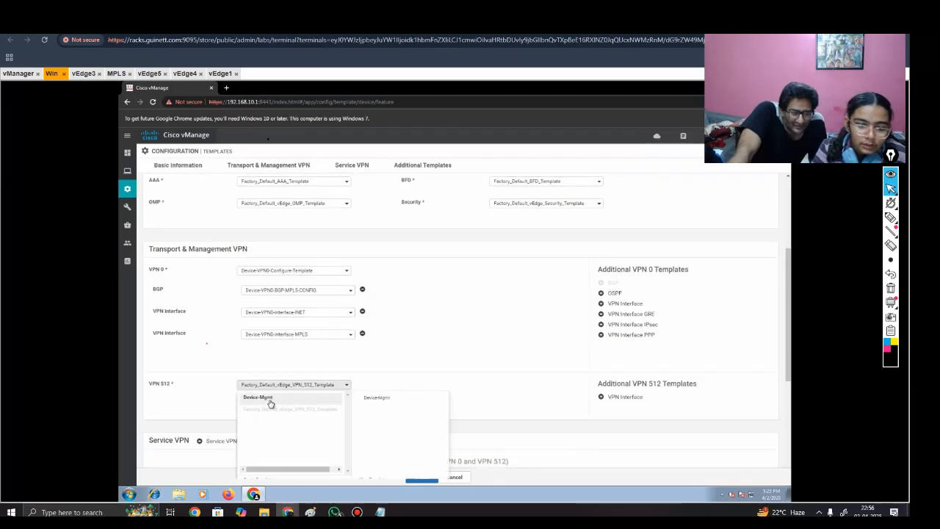
{"action": "left_click", "coordinate": [273, 398]}
{"action": "left_click", "coordinate": [606, 403]}
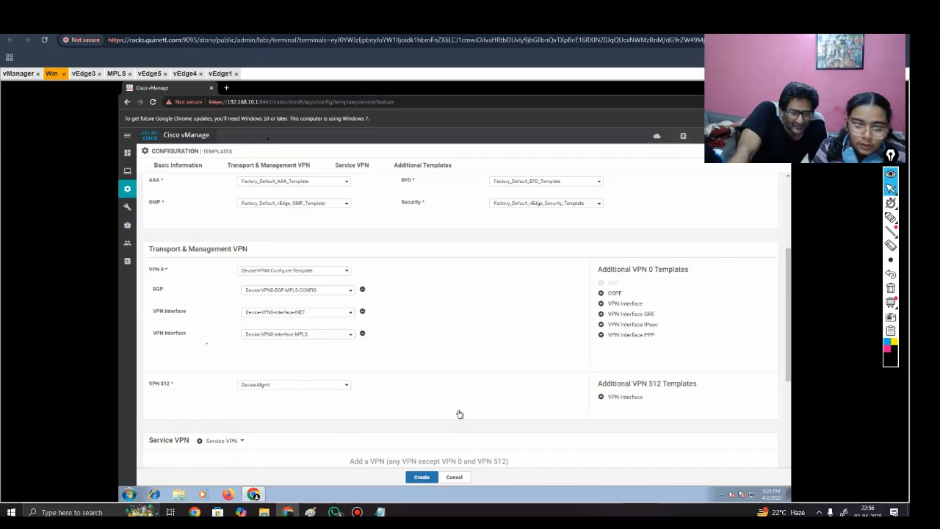
{"action": "left_click", "coordinate": [300, 405]}
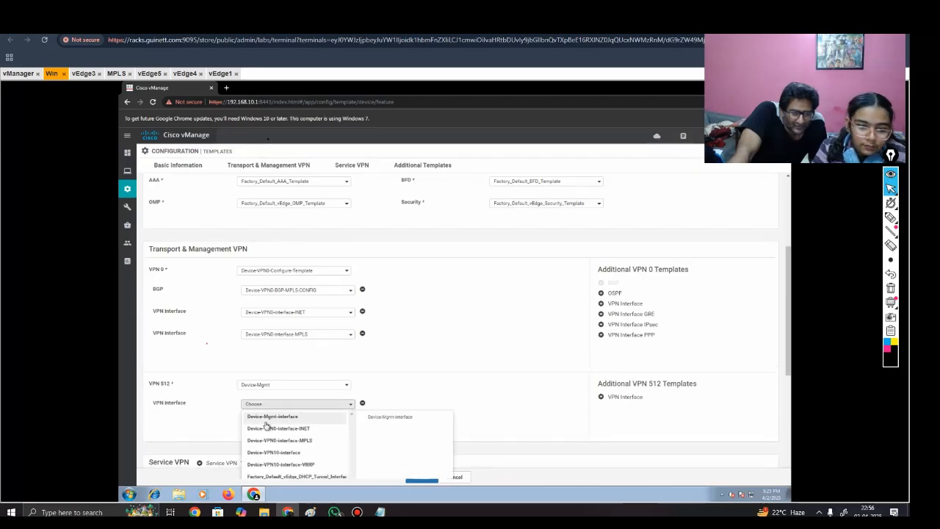
{"action": "scroll", "coordinate": [294, 444], "scroll_direction": "down", "scroll_amount": 1}
{"action": "scroll", "coordinate": [300, 428], "scroll_direction": "down", "scroll_amount": 1}
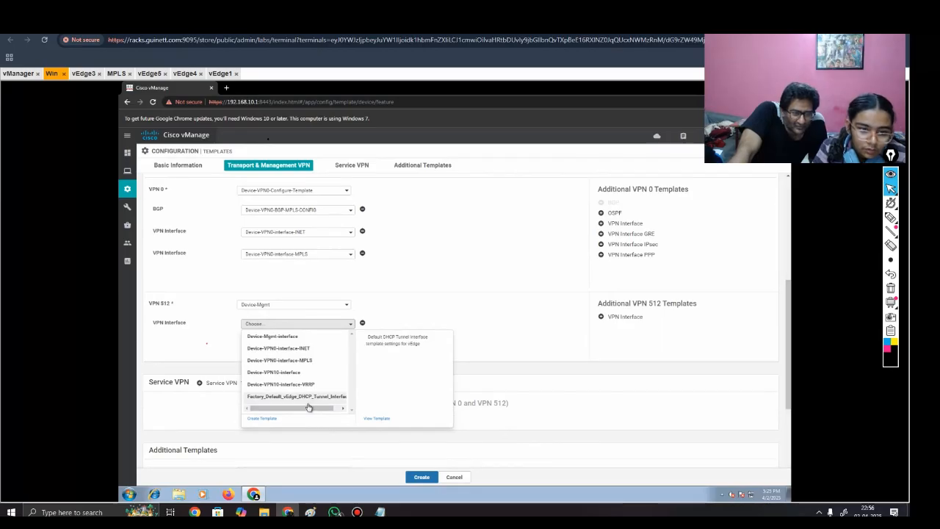
{"action": "left_click", "coordinate": [291, 336]}
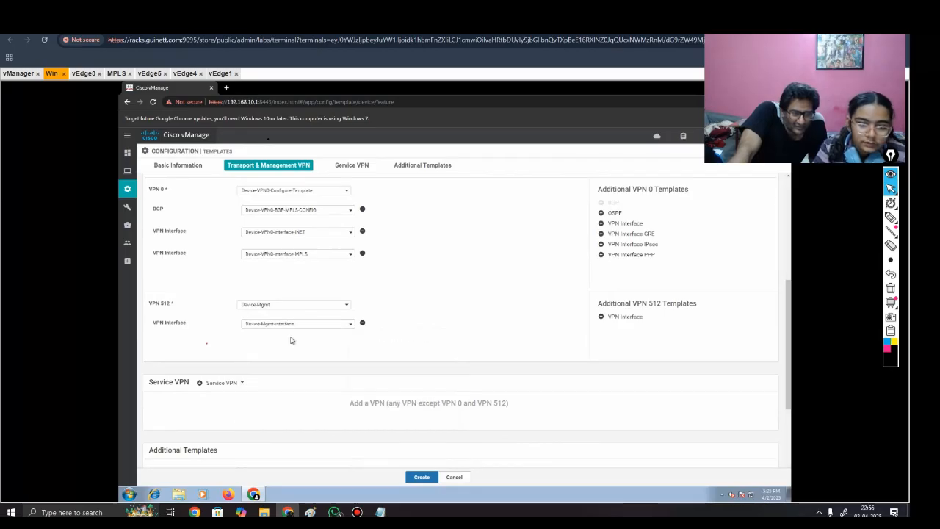
Step: Add a service VPN to the device template and assign Device-VPN10-VRRP as its VPN template
{"action": "scroll", "coordinate": [310, 372], "scroll_direction": "down", "scroll_amount": 1}
{"action": "left_click", "coordinate": [199, 341]}
{"action": "scroll", "coordinate": [263, 365], "scroll_direction": "down", "scroll_amount": 3}
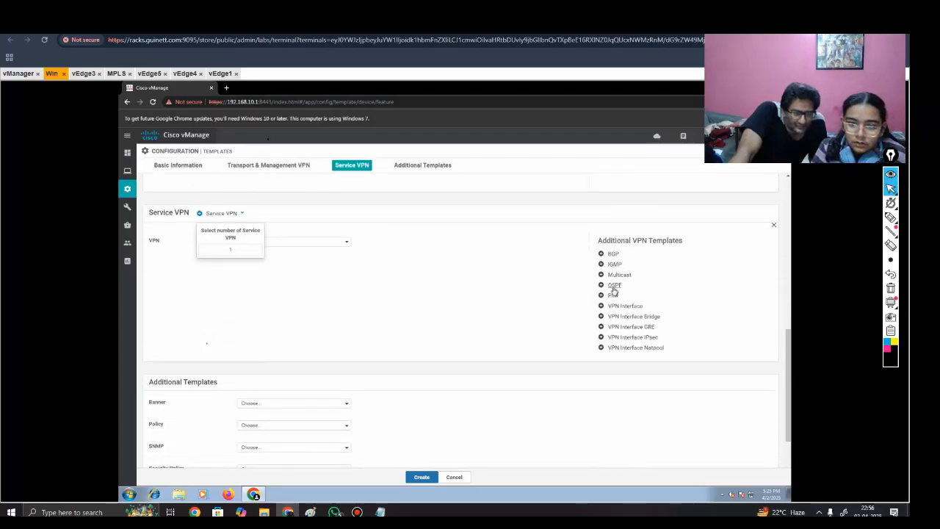
{"action": "left_click", "coordinate": [321, 244]}
{"action": "left_click", "coordinate": [298, 273]}
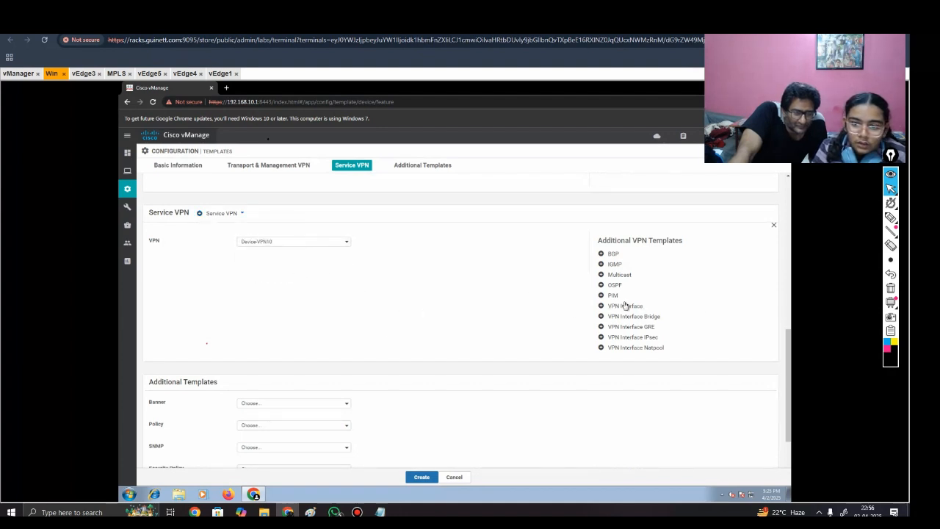
{"action": "left_click", "coordinate": [313, 248]}
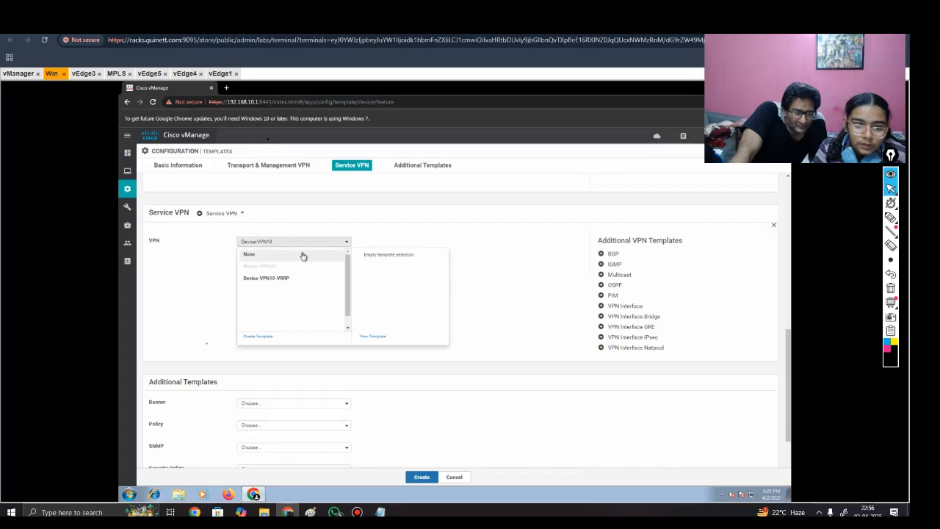
{"action": "left_click", "coordinate": [292, 280]}
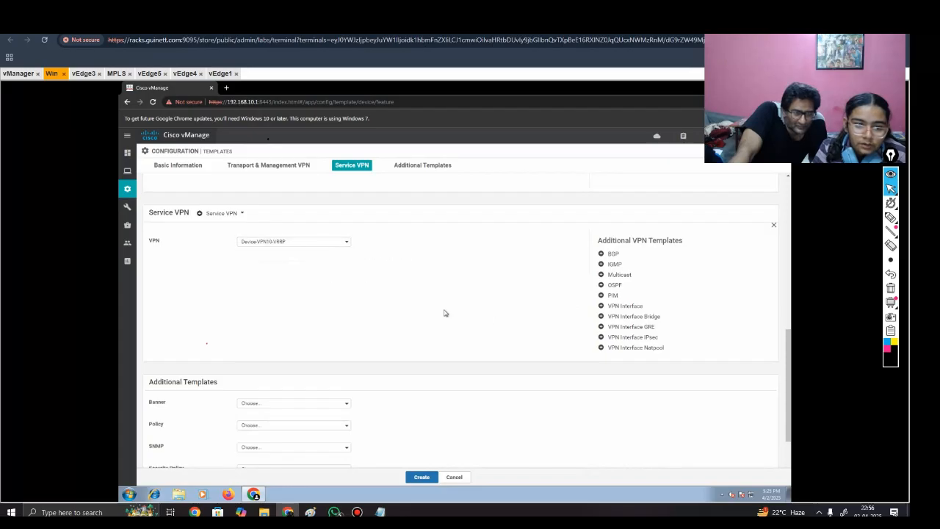
Step: Add a VPN interface to the service VPN using Device-VPN10-interface-VRRP
{"action": "left_click", "coordinate": [624, 307]}
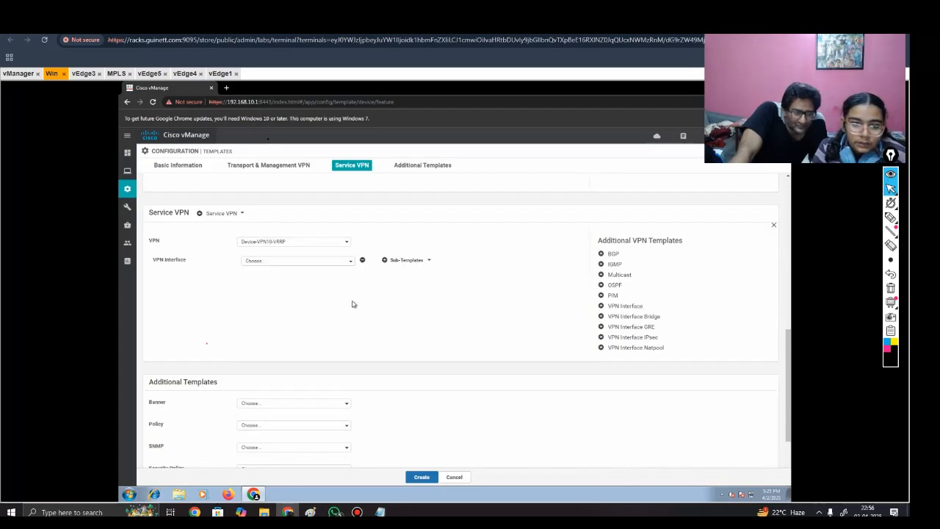
{"action": "left_click", "coordinate": [316, 262]}
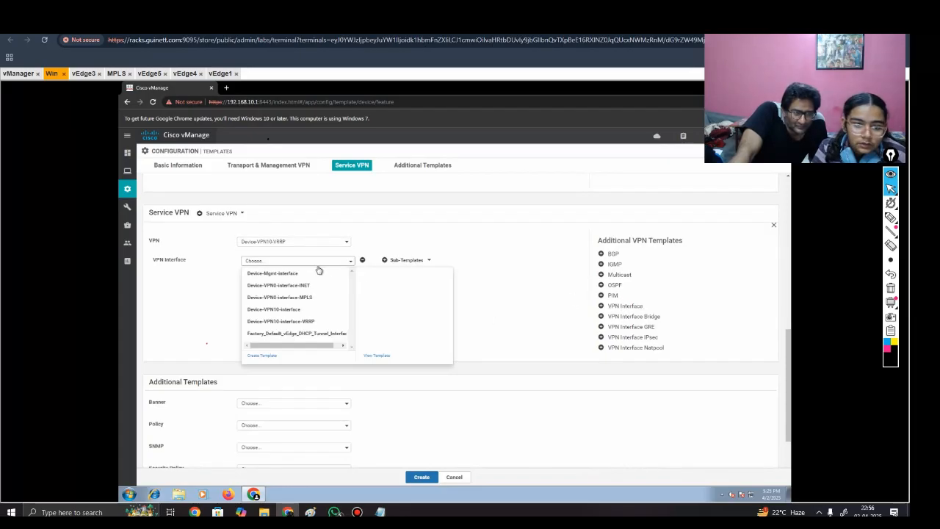
{"action": "left_click", "coordinate": [313, 323]}
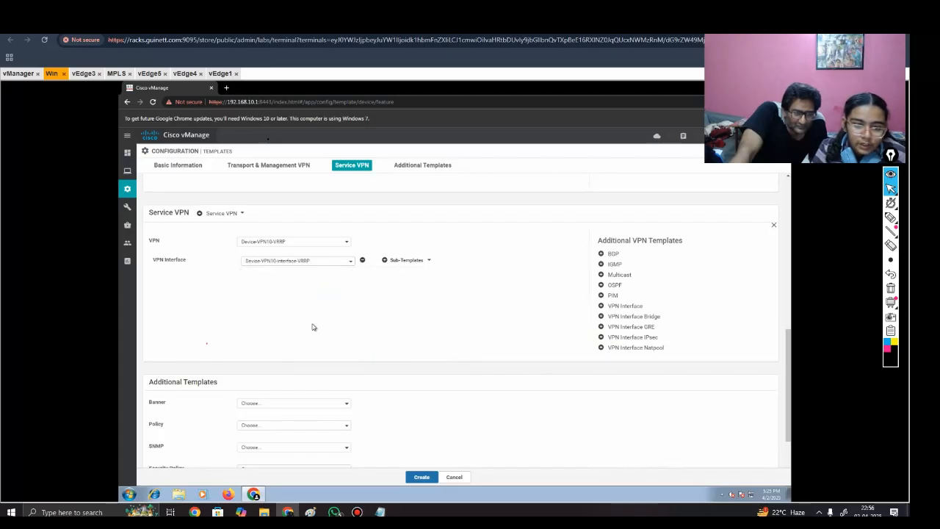
Step: Review the transport, management and service VPN assignments and create the device template
{"action": "scroll", "coordinate": [312, 327], "scroll_direction": "up", "scroll_amount": 3}
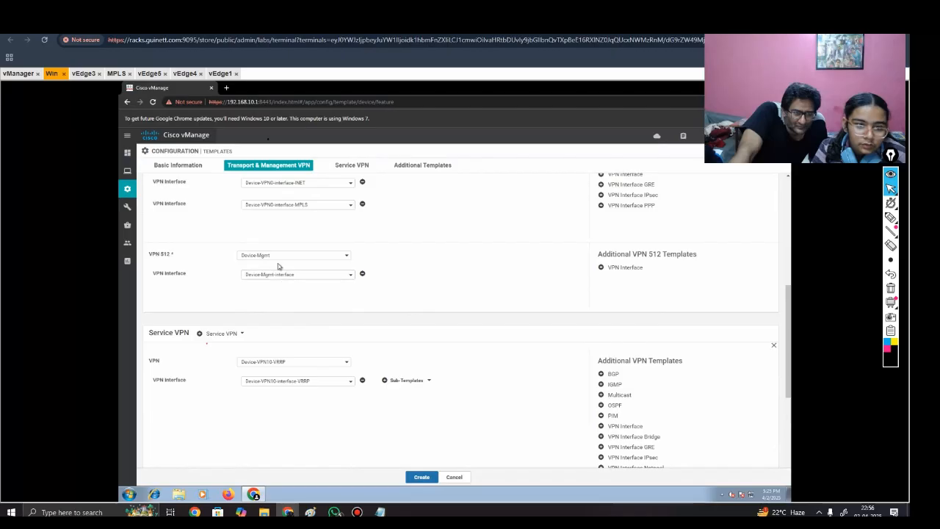
{"action": "scroll", "coordinate": [315, 294], "scroll_direction": "up", "scroll_amount": 2}
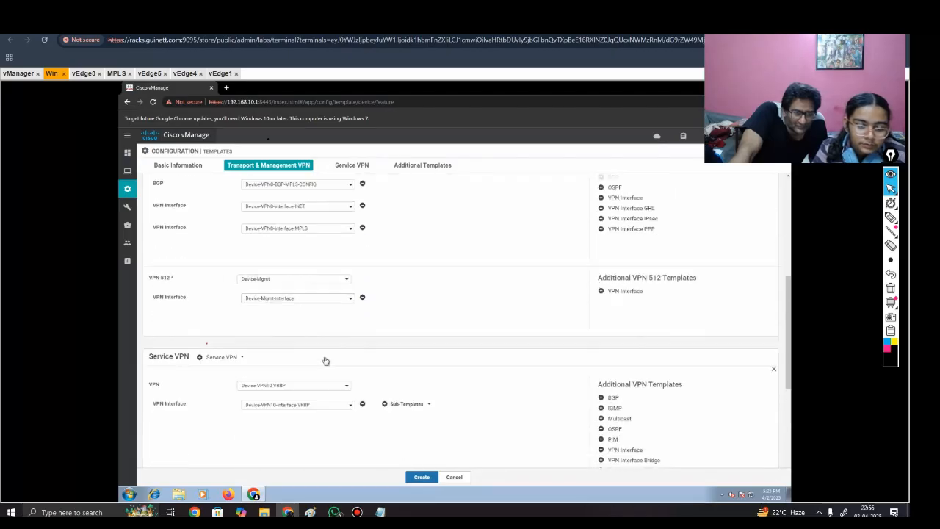
{"action": "scroll", "coordinate": [326, 361], "scroll_direction": "down", "scroll_amount": 4}
{"action": "scroll", "coordinate": [326, 361], "scroll_direction": "down", "scroll_amount": 2}
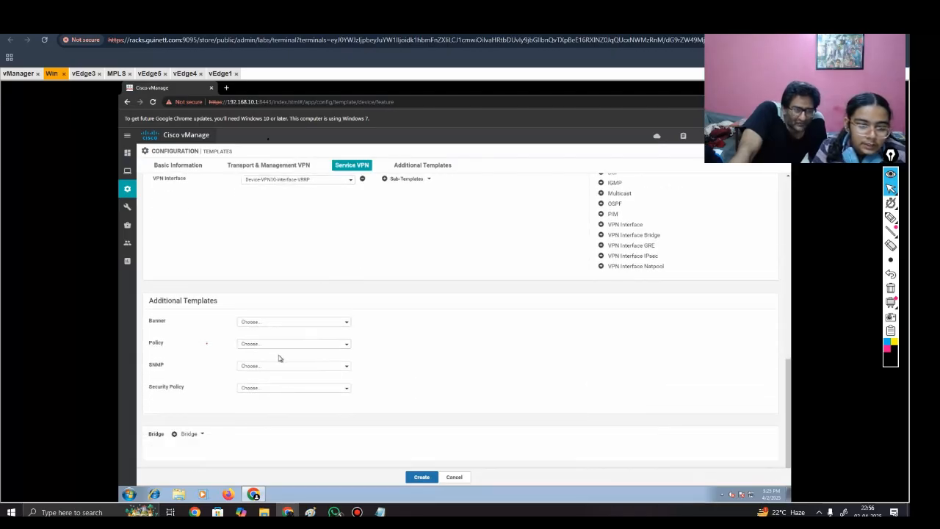
{"action": "scroll", "coordinate": [374, 433], "scroll_direction": "up", "scroll_amount": 5}
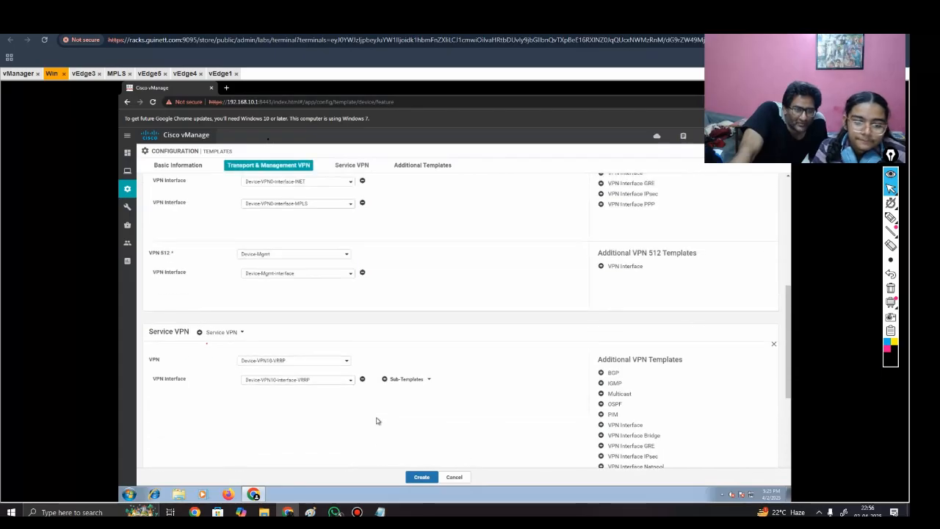
{"action": "scroll", "coordinate": [346, 414], "scroll_direction": "up", "scroll_amount": 2}
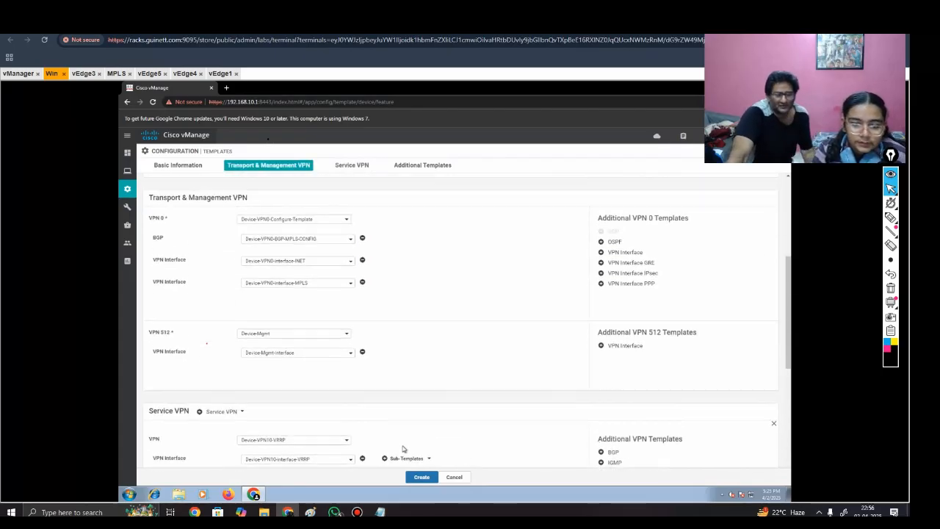
{"action": "left_click", "coordinate": [415, 481]}
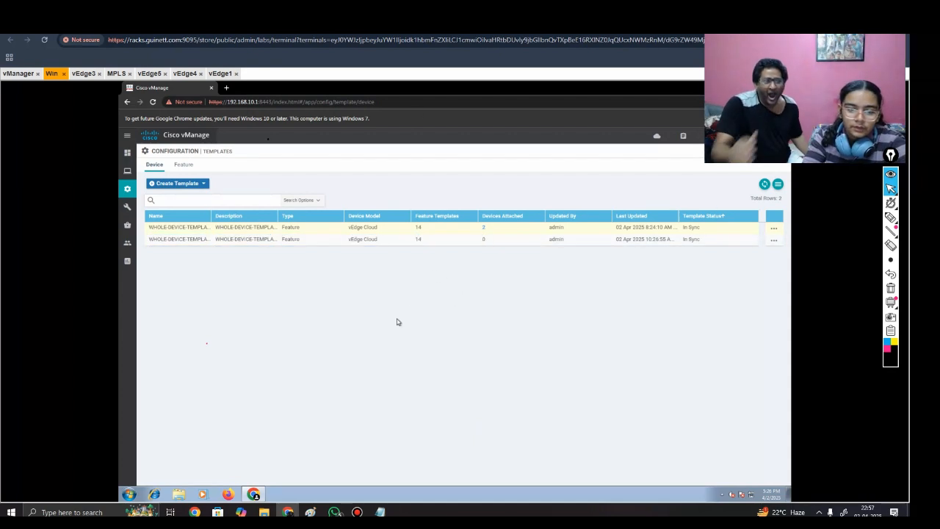
Step: Attach vEdge1 and vEdge2 to the WHOLE-DEVICE-TEMPLATE-VRRP_INC device template
{"action": "left_click", "coordinate": [773, 240]}
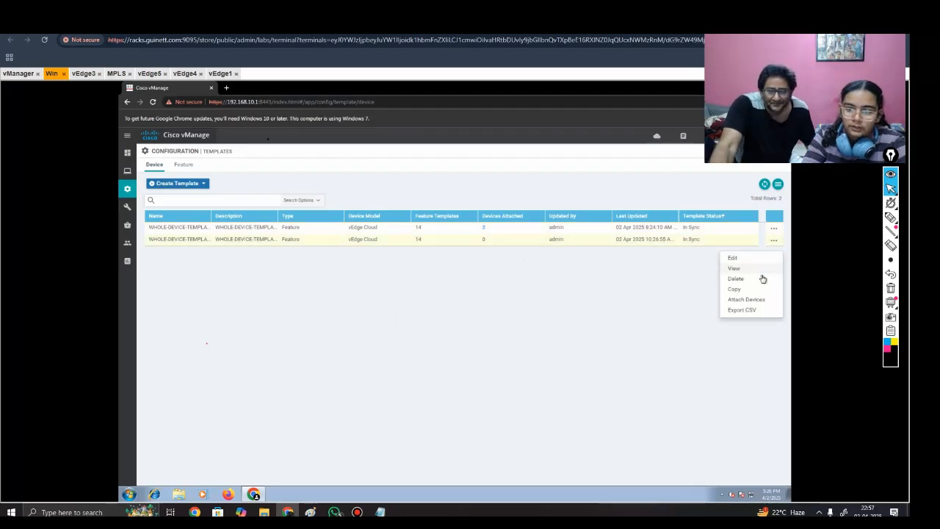
{"action": "left_click", "coordinate": [746, 300]}
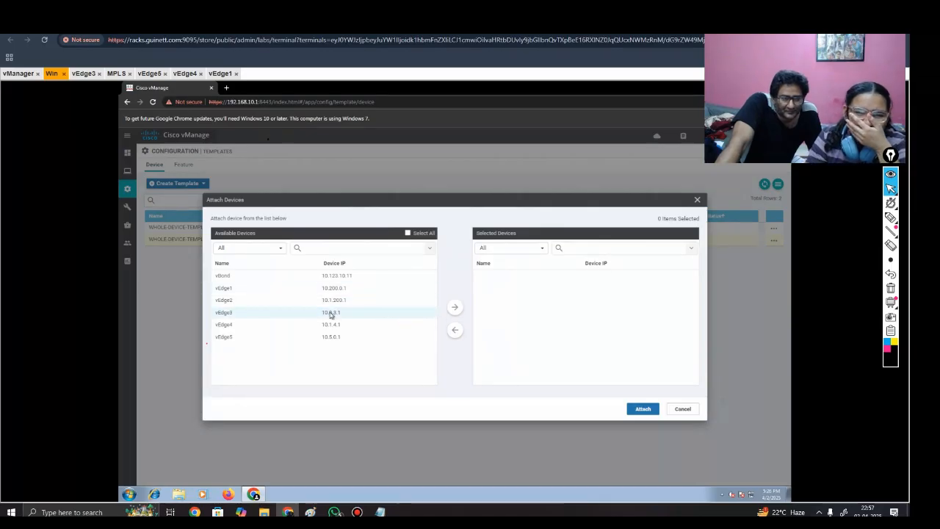
{"action": "left_click", "coordinate": [325, 290]}
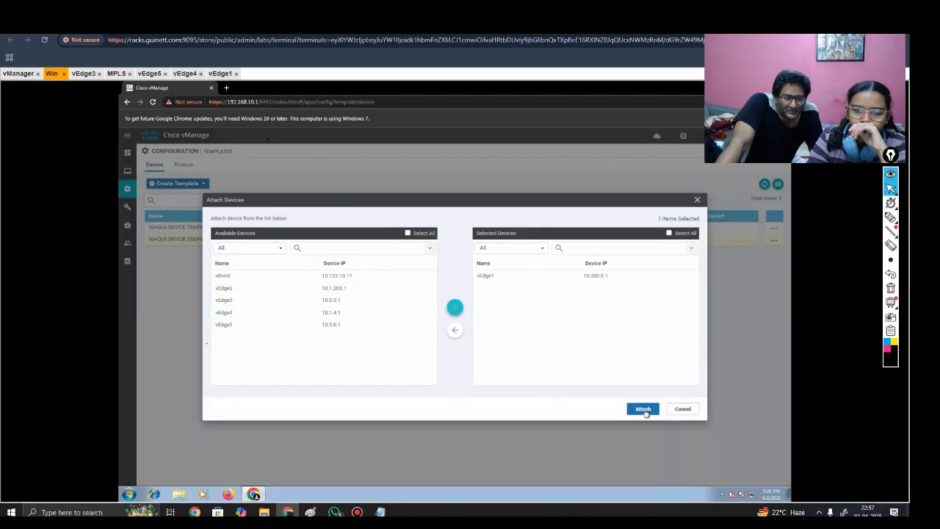
{"action": "left_click", "coordinate": [298, 288]}
{"action": "left_click", "coordinate": [456, 309]}
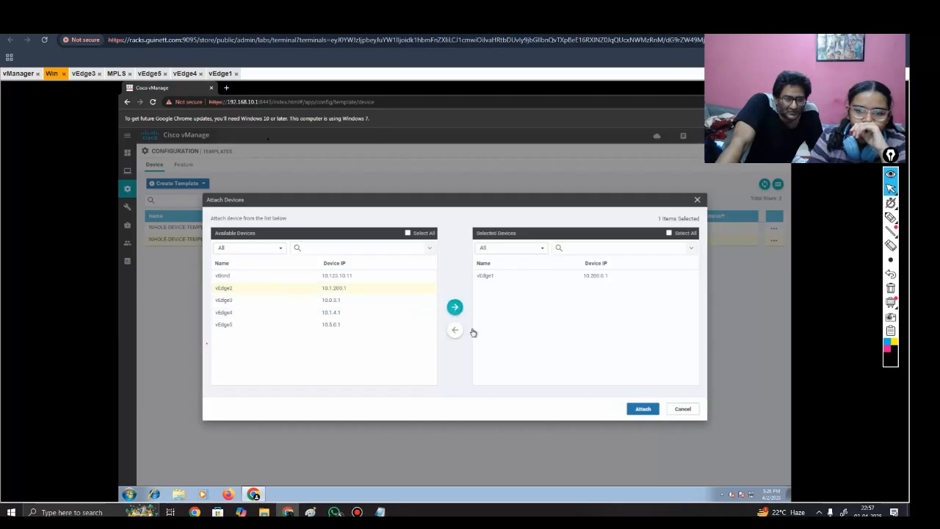
{"action": "left_click", "coordinate": [643, 410]}
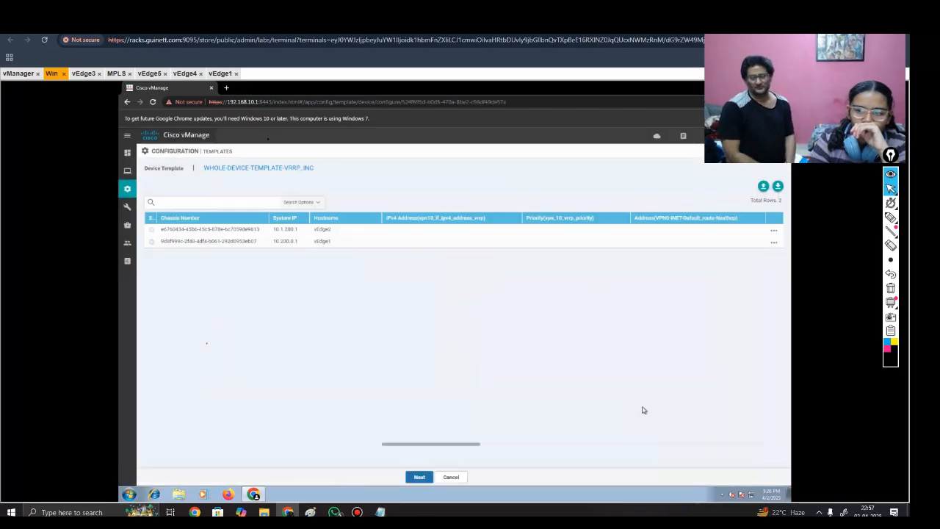
Step: Open the device template variables for vEdge1 and set the VPN 10 VRRP interface IPv4 address to 10.5.6.2/24
{"action": "left_click", "coordinate": [335, 232]}
{"action": "scroll", "coordinate": [671, 250], "scroll_direction": "right", "scroll_amount": 1}
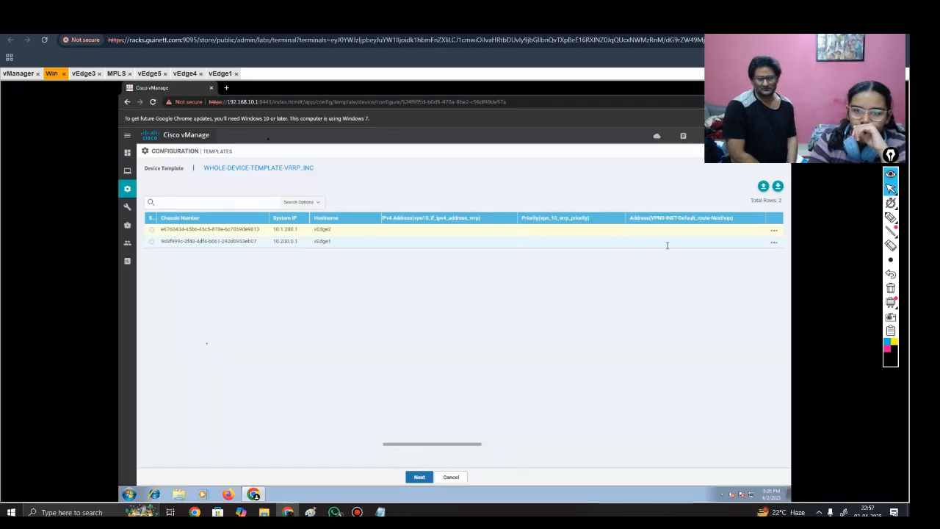
{"action": "triple_click", "coordinate": [243, 242]}
{"action": "left_click", "coordinate": [302, 244]}
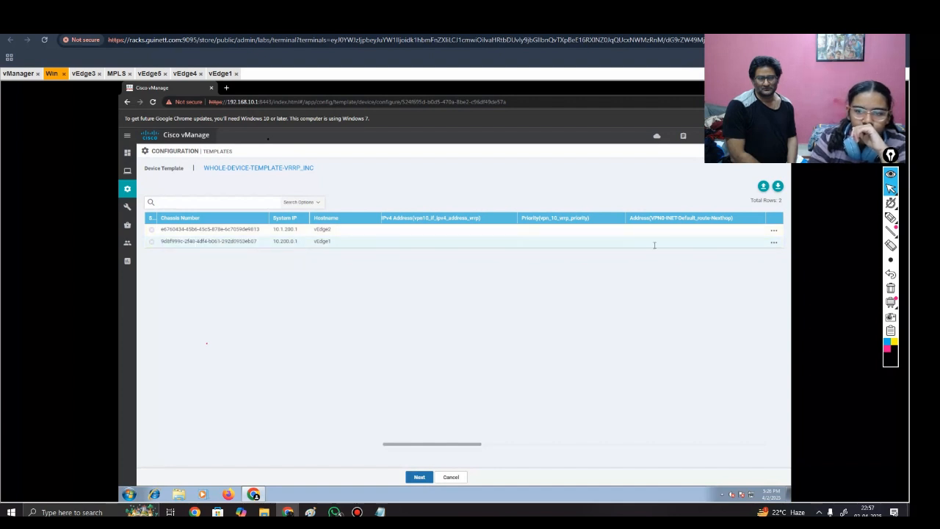
{"action": "left_click", "coordinate": [773, 243]}
{"action": "left_click", "coordinate": [766, 257]}
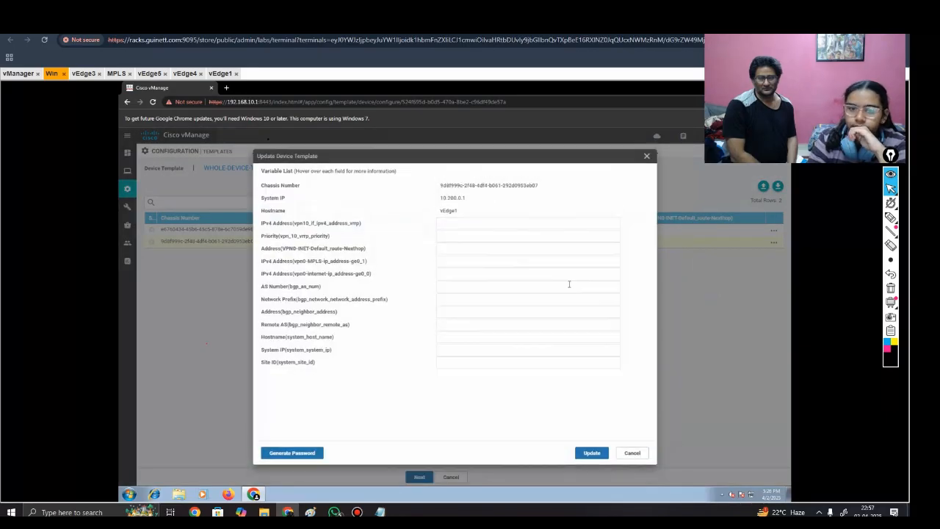
{"action": "left_click", "coordinate": [445, 228]}
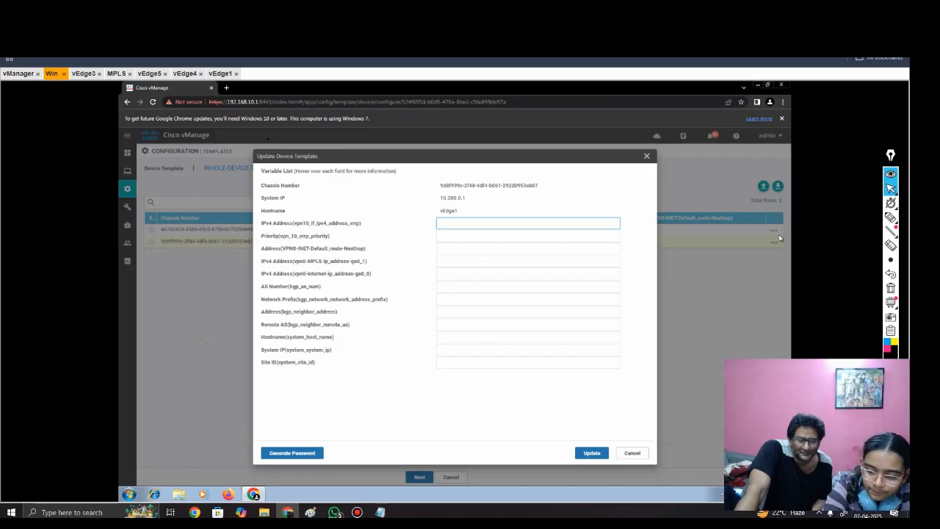
{"action": "type", "text": "1"}
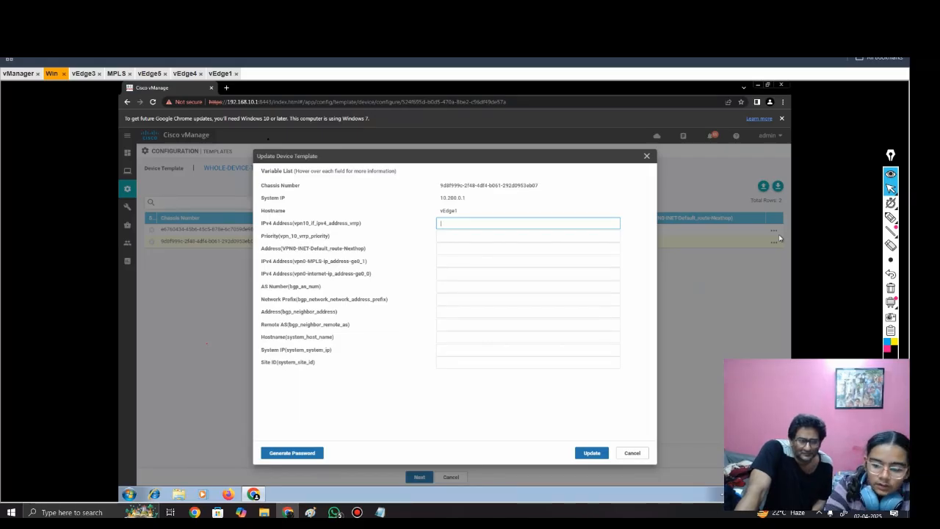
{"action": "type", "text": "0.5.6.2/24"}
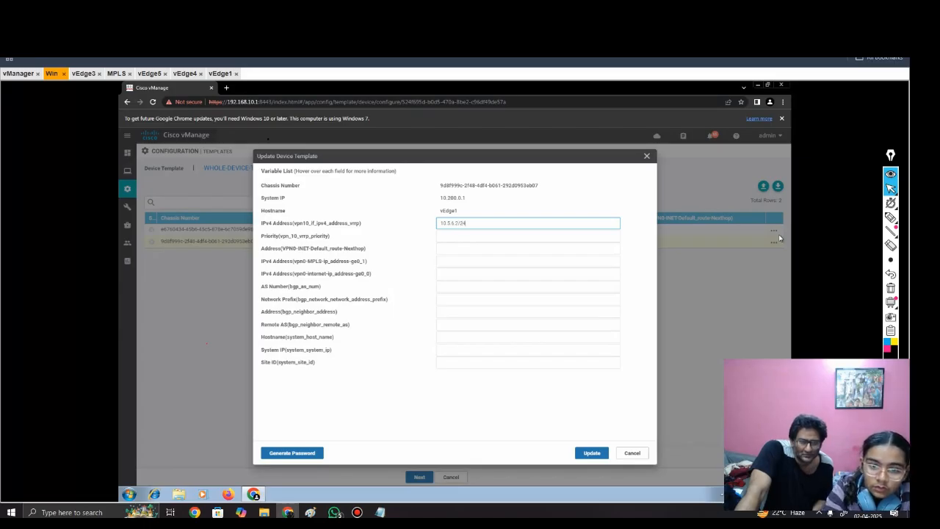
Step: Switch to the configuration notes in Notepad and check the VPN 10 interface address and VRRP settings
{"action": "mouse_move", "coordinate": [380, 512]}
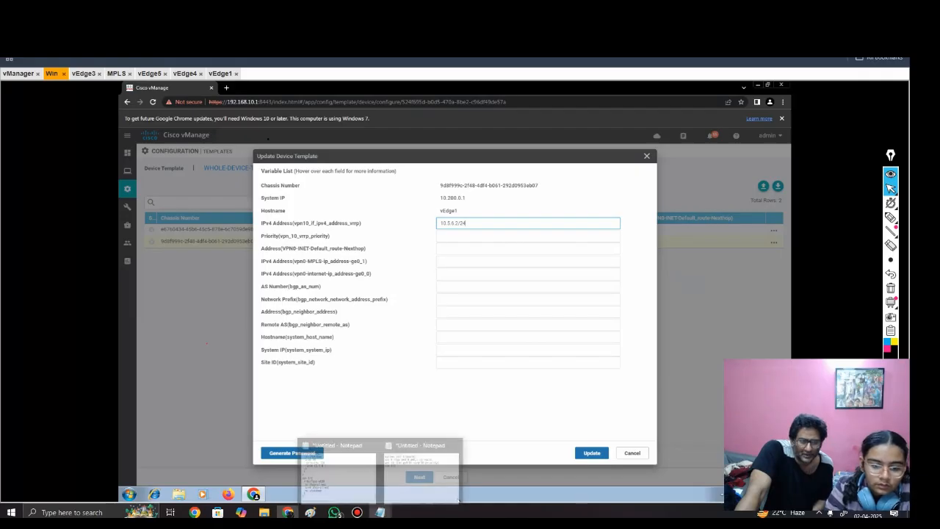
{"action": "left_click", "coordinate": [368, 472]}
{"action": "scroll", "coordinate": [314, 352], "scroll_direction": "up", "scroll_amount": 3}
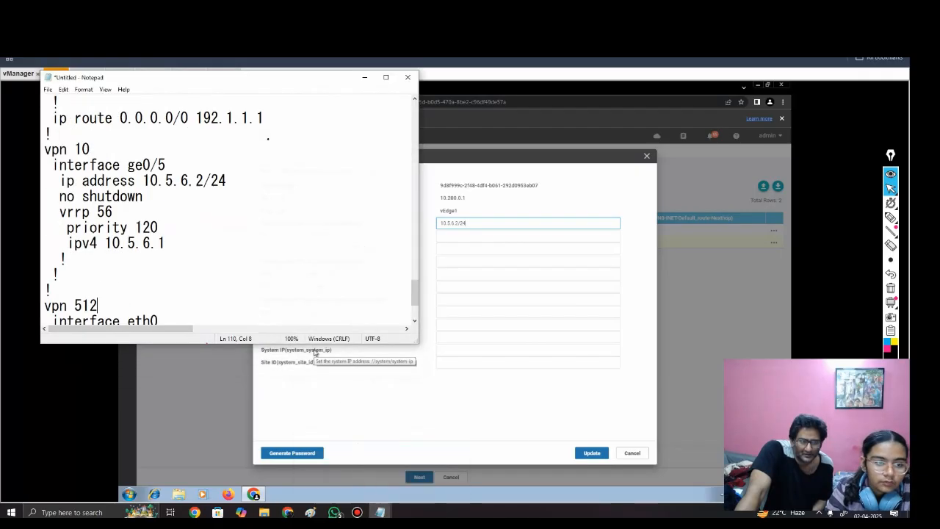
{"action": "left_click_drag", "start_coordinate": [227, 228], "coordinate": [138, 243]}
{"action": "left_click", "coordinate": [227, 228]}
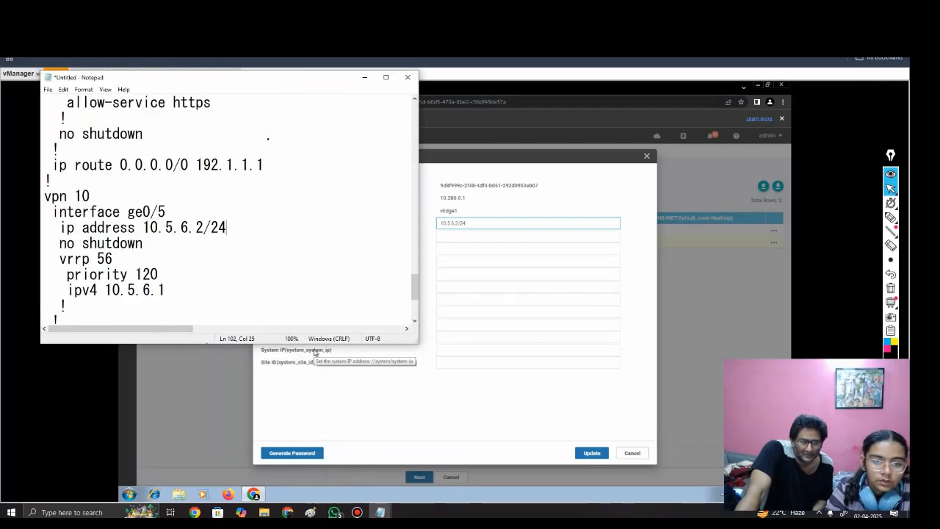
Step: Set vEdge1's VPN 10 VRRP priority to 150 and the VPN 0 internet default-route next hop to 192.1.1.1, checking the topology diagram
{"action": "left_click", "coordinate": [365, 77]}
{"action": "left_click", "coordinate": [441, 236]}
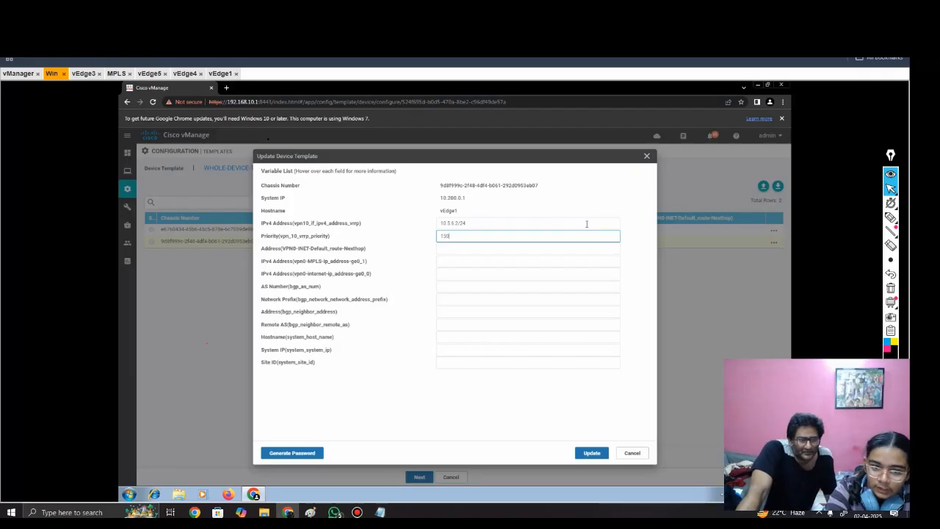
{"action": "left_click", "coordinate": [558, 249]}
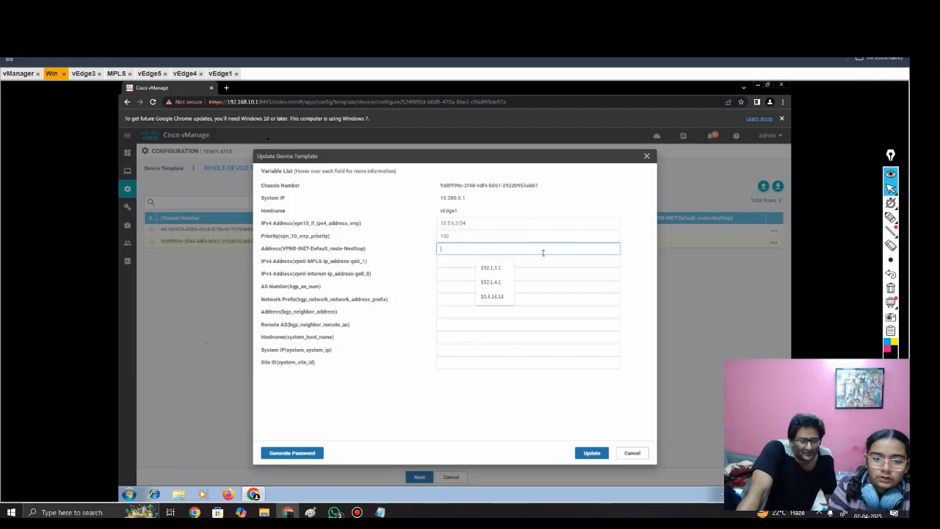
{"action": "left_click", "coordinate": [491, 267]}
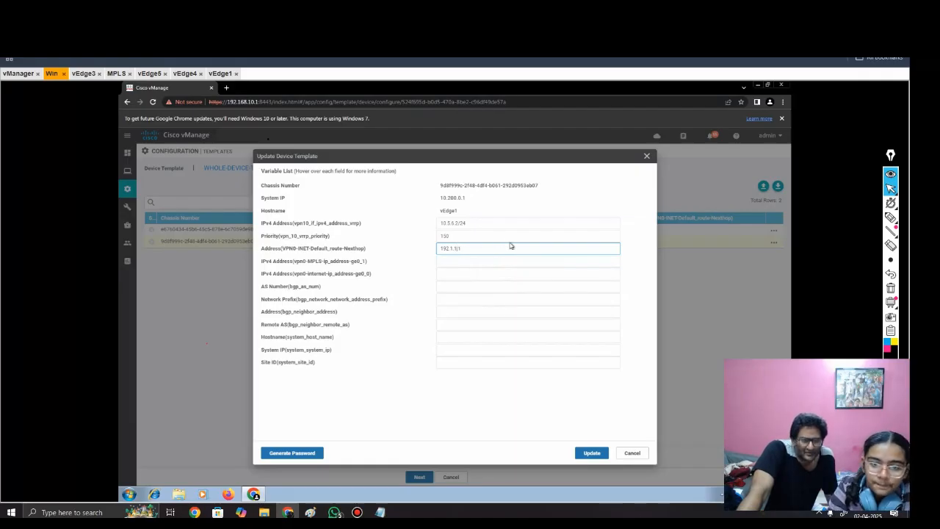
{"action": "left_click", "coordinate": [253, 74]}
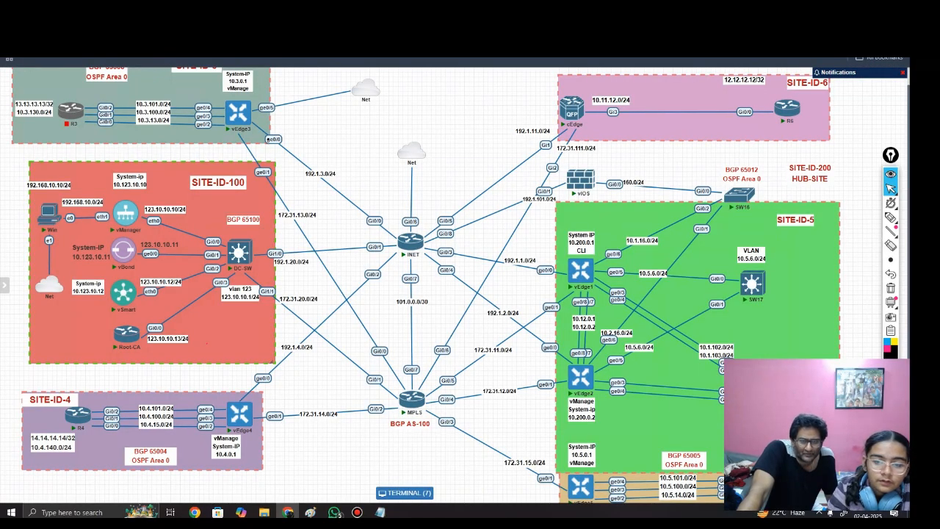
{"action": "left_click", "coordinate": [405, 493]}
Step: Set vEdge1's VPN 0 MPLS ge0/1 address to 172.31.11.2/24 and its internet ge0/0 address to 192.1.1.2/24, using the topology diagram as reference
{"action": "left_click", "coordinate": [461, 260]}
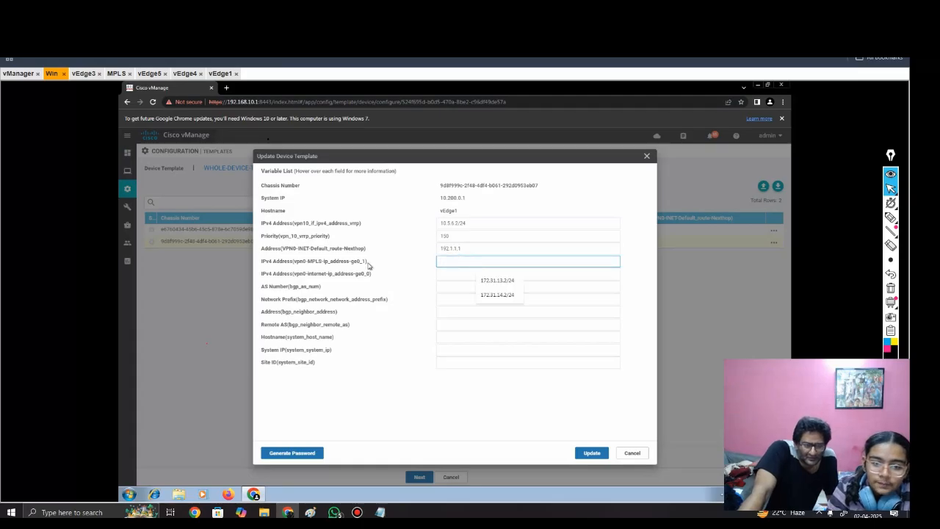
{"action": "left_click", "coordinate": [497, 283]}
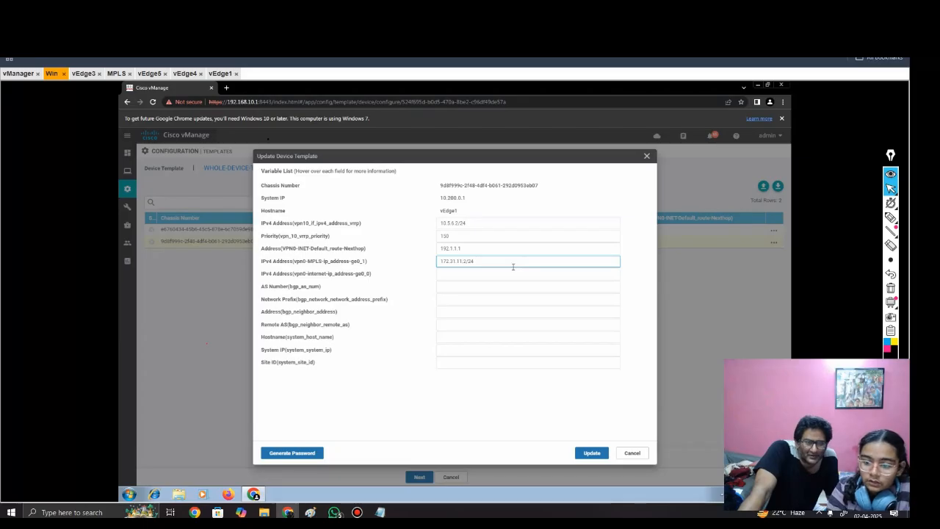
{"action": "left_click", "coordinate": [110, 15]}
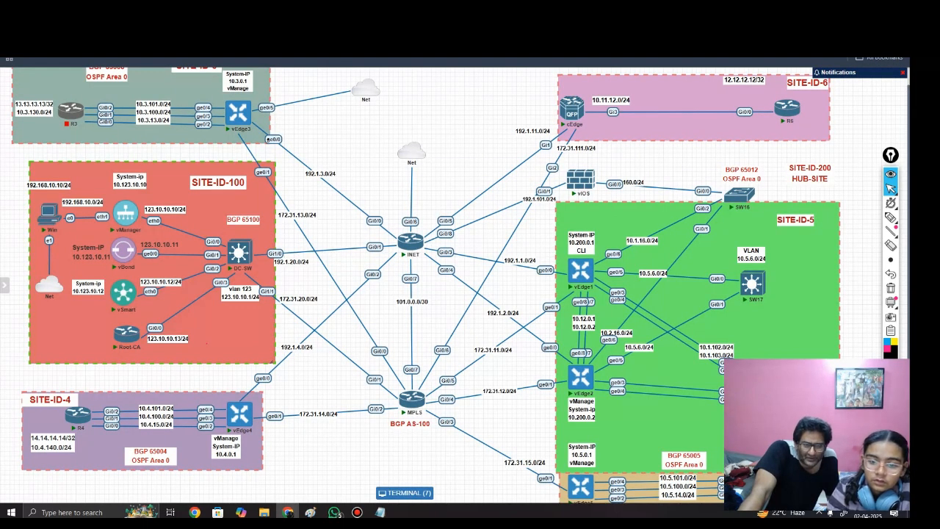
{"action": "mouse_move", "coordinate": [891, 259]}
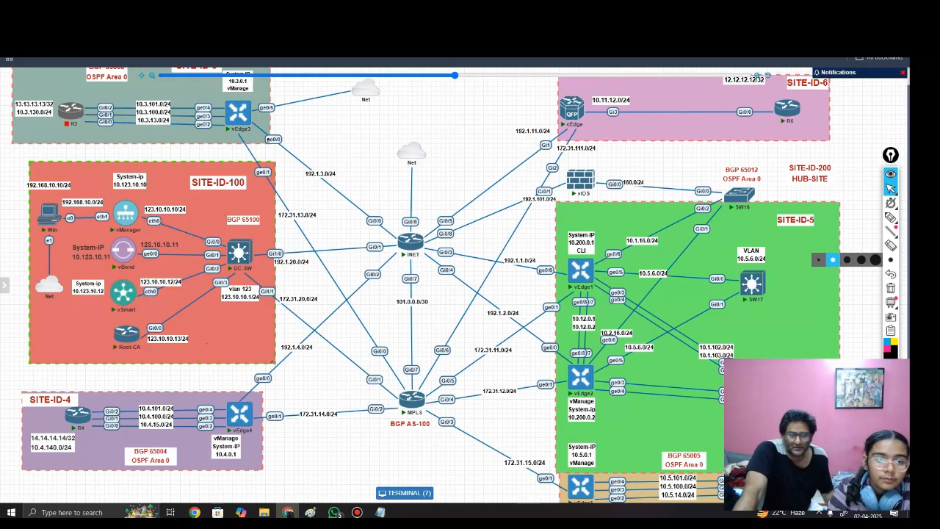
{"action": "left_click", "coordinate": [156, 15]}
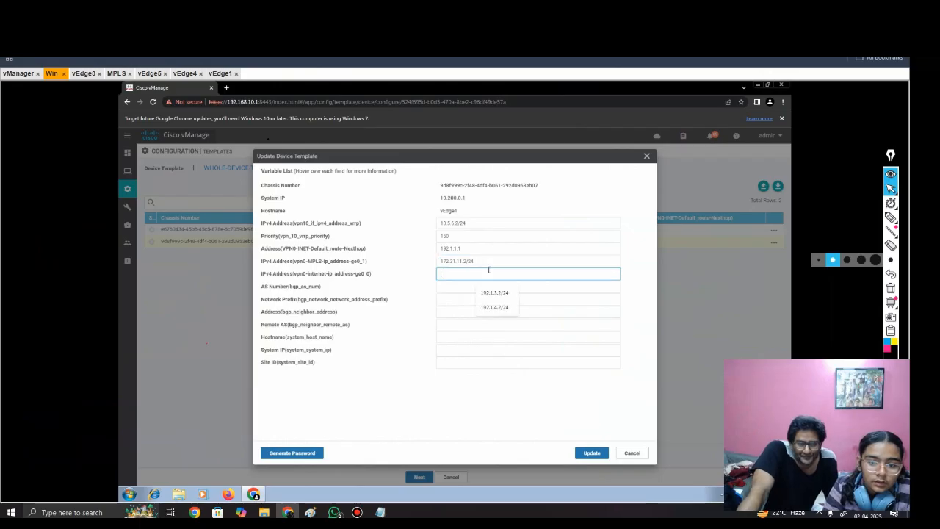
{"action": "left_click", "coordinate": [493, 273]}
{"action": "left_click", "coordinate": [489, 295]}
{"action": "left_click", "coordinate": [454, 273]}
{"action": "key", "text": "BackSpace"}
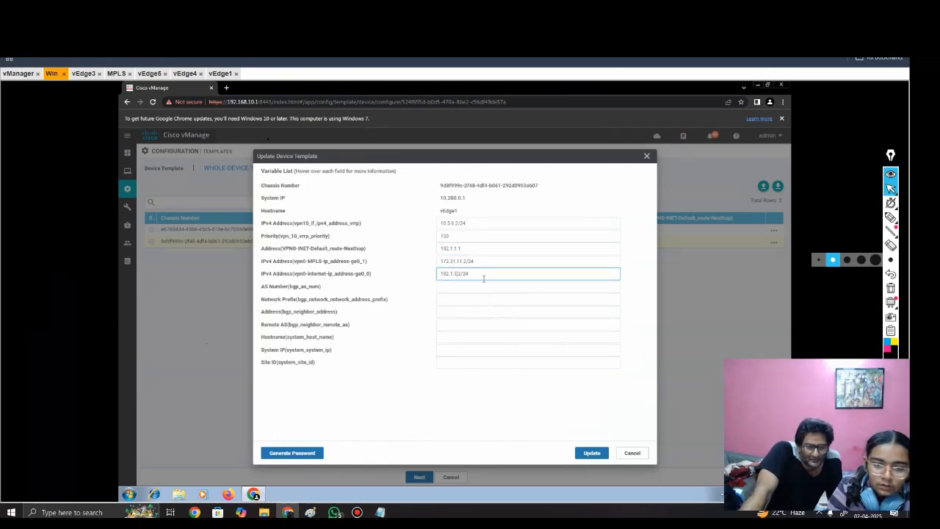
Step: Annotate the topology diagram by hand with 1 at INET's end of the vEdge1 link and 2 beside vEdge1's internet and MPLS interfaces
{"action": "left_click", "coordinate": [81, 135]}
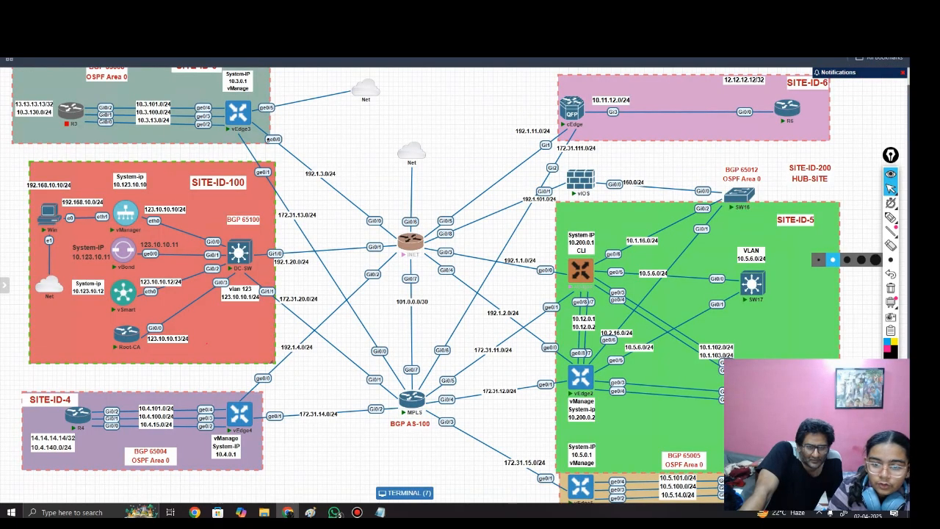
{"action": "left_click", "coordinate": [891, 218]}
{"action": "left_click_drag", "start_coordinate": [448, 243], "coordinate": [447, 249]}
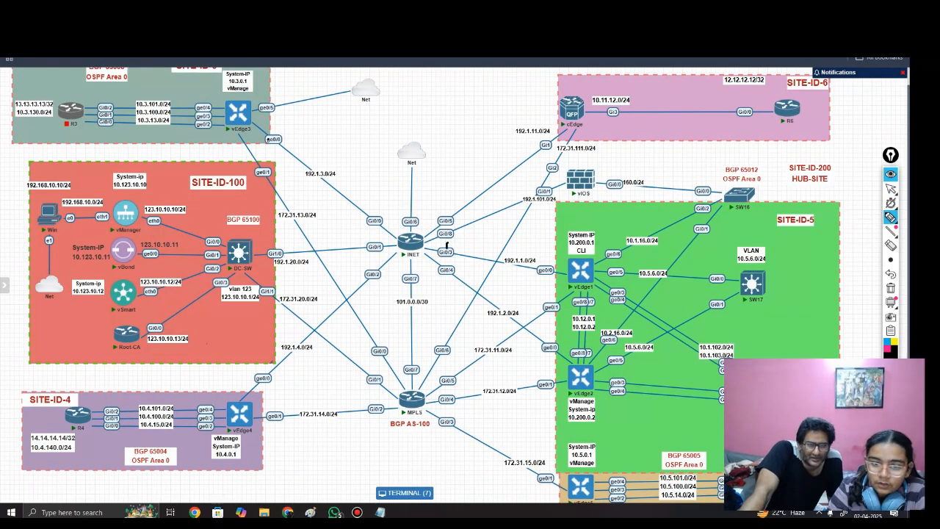
{"action": "left_click_drag", "start_coordinate": [567, 258], "coordinate": [577, 270]}
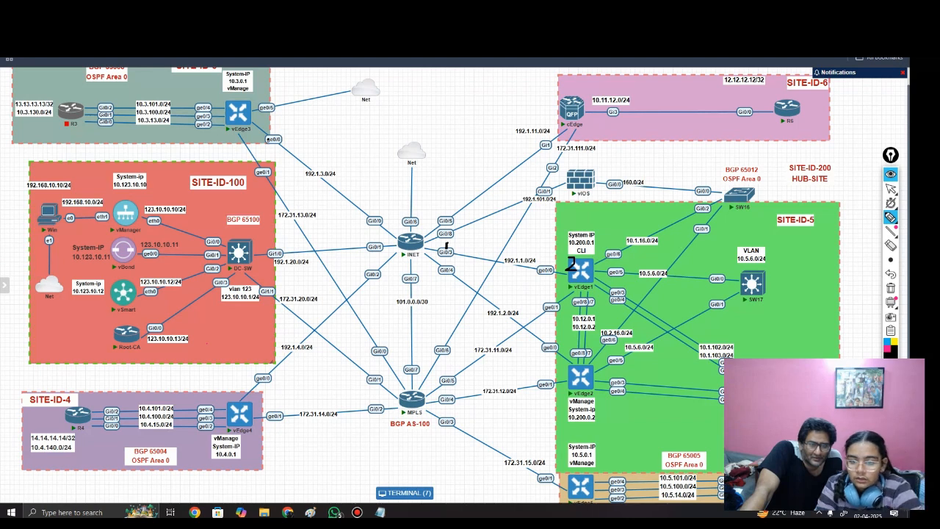
{"action": "left_click_drag", "start_coordinate": [565, 296], "coordinate": [573, 302]}
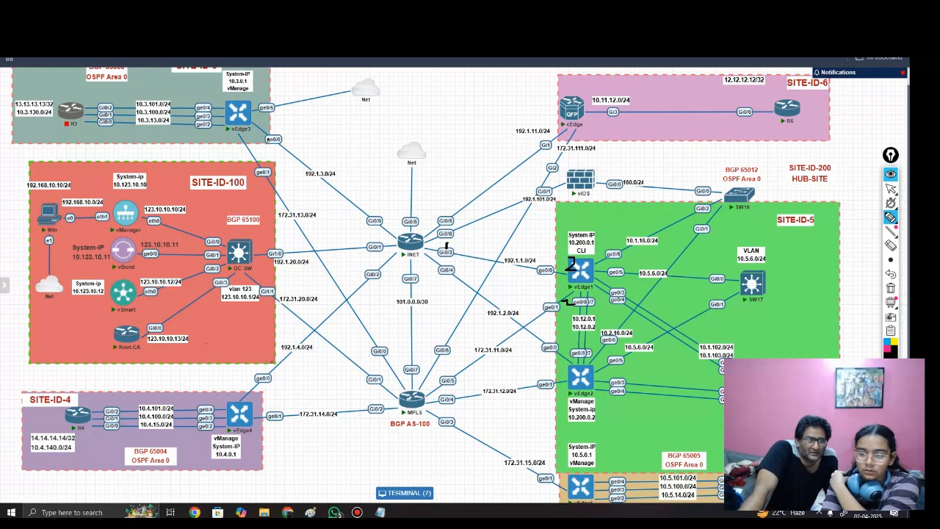
Step: Erase the handwritten numbers from the topology diagram and return to the vEdge1 device template variables
{"action": "left_click", "coordinate": [891, 245]}
{"action": "left_click", "coordinate": [571, 265]}
{"action": "left_click", "coordinate": [447, 246]}
{"action": "left_click", "coordinate": [568, 302]}
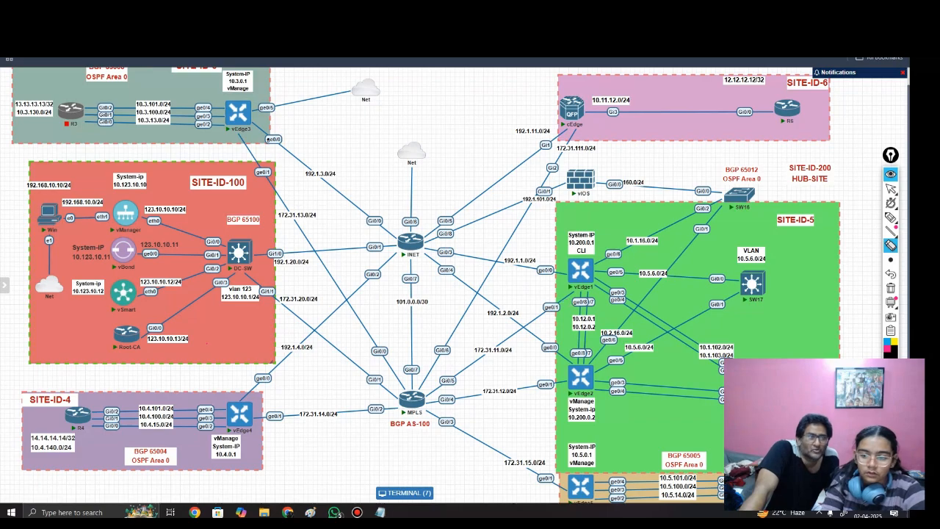
{"action": "left_click", "coordinate": [891, 189]}
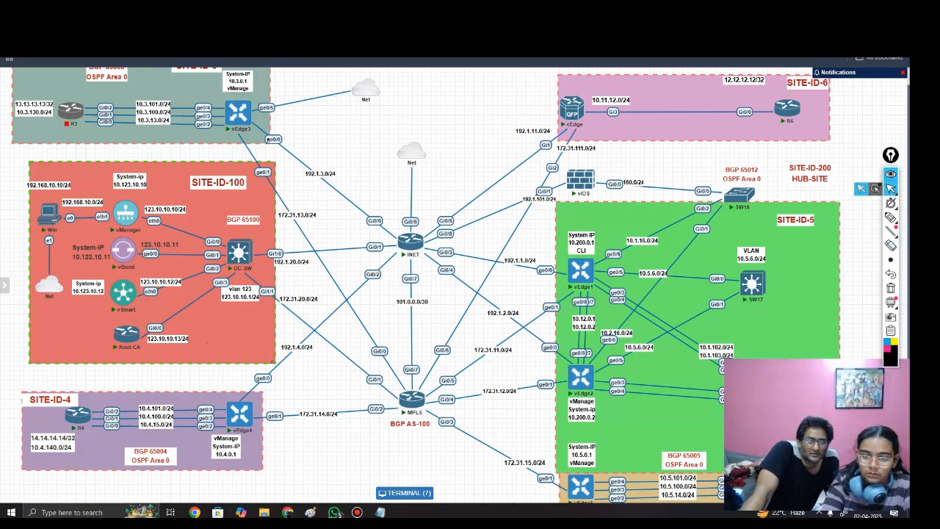
{"action": "left_click", "coordinate": [404, 493]}
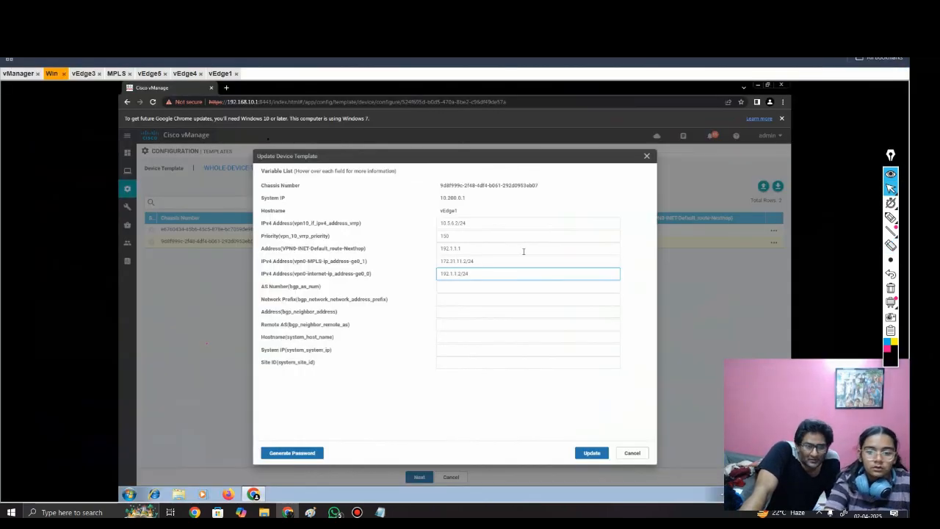
Step: Choose 65001 as the BGP AS number for vEdge1
{"action": "left_click", "coordinate": [369, 253]}
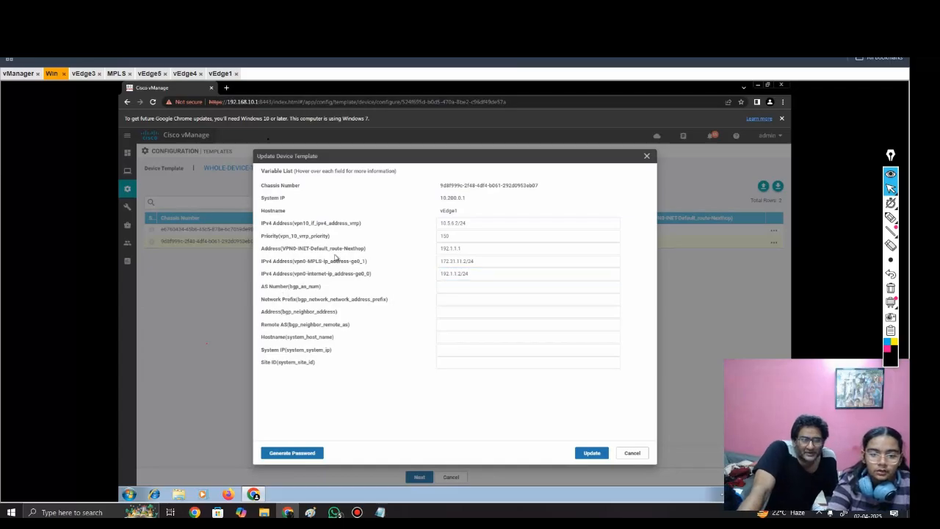
{"action": "left_click", "coordinate": [459, 286]}
{"action": "left_click", "coordinate": [485, 304]}
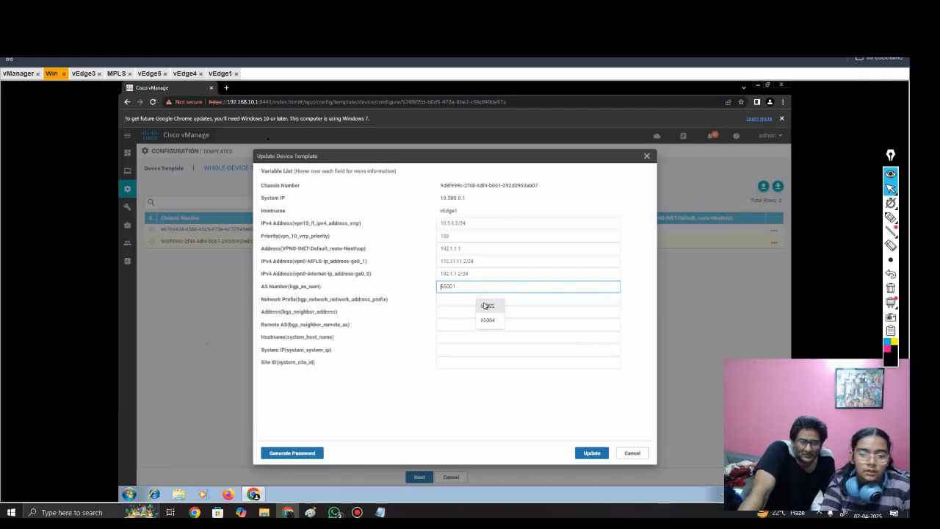
Step: Switch to the vEdge3 console and log in with the administrator username and password
{"action": "left_click", "coordinate": [83, 73]}
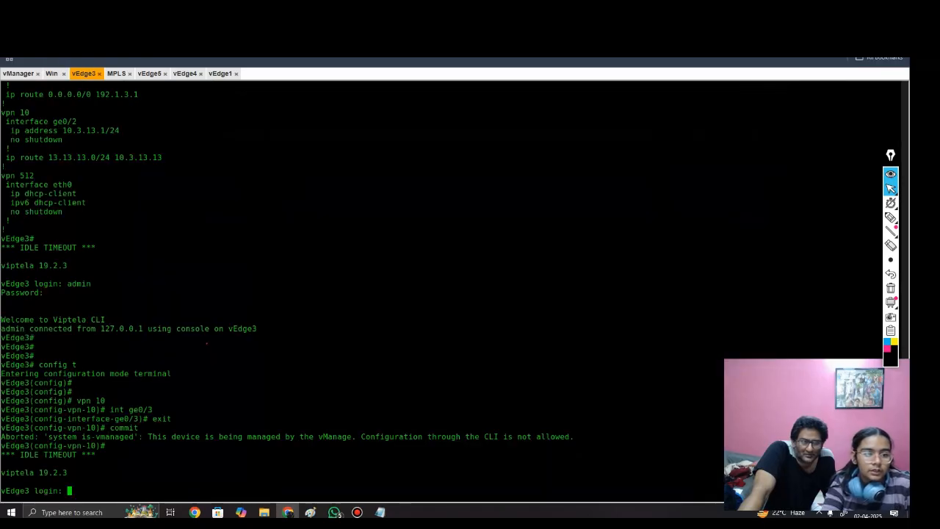
{"action": "type", "text": "admin"}
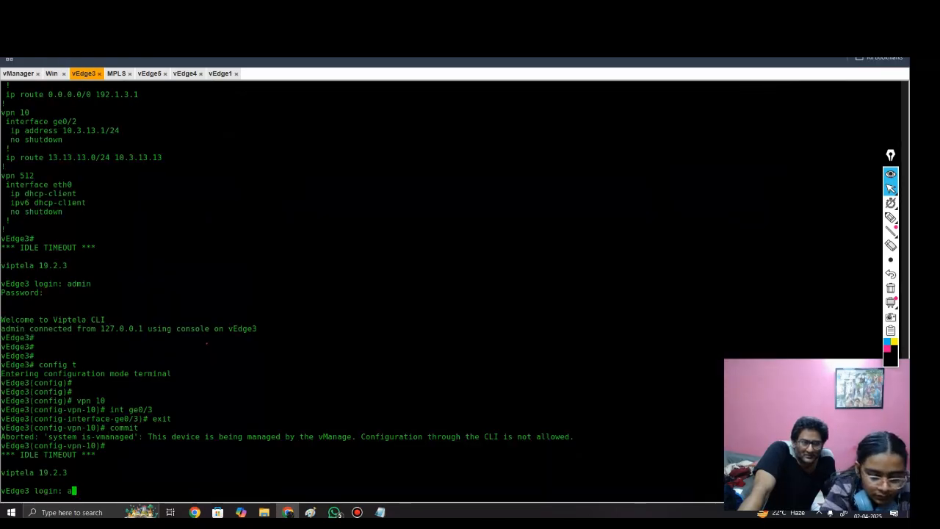
{"action": "key", "text": "Return"}
{"action": "key", "text": "Return"}
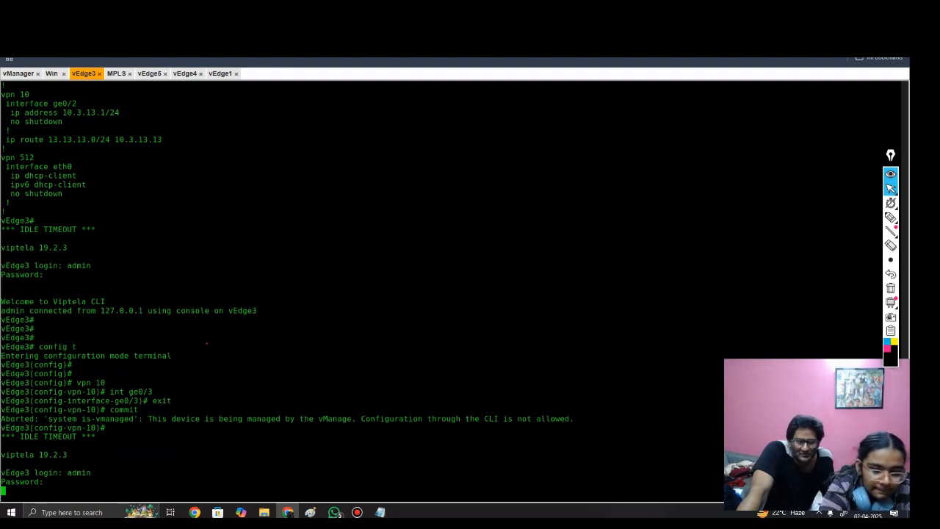
{"action": "type", "text": "admin"}
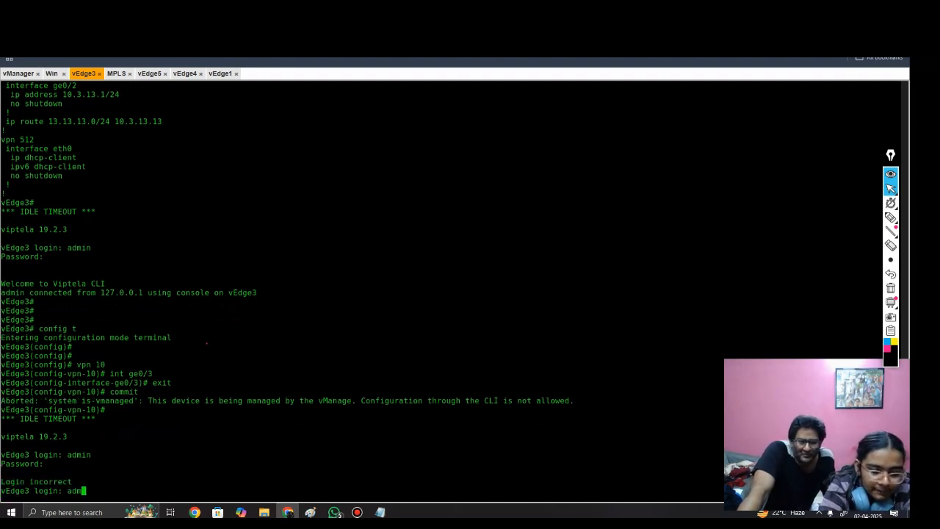
{"action": "key", "text": "Return"}
{"action": "type", "text": "admin"}
{"action": "key", "text": "Return"}
{"action": "key", "text": "Return"}
{"action": "key", "text": "Return"}
{"action": "key", "text": "Return"}
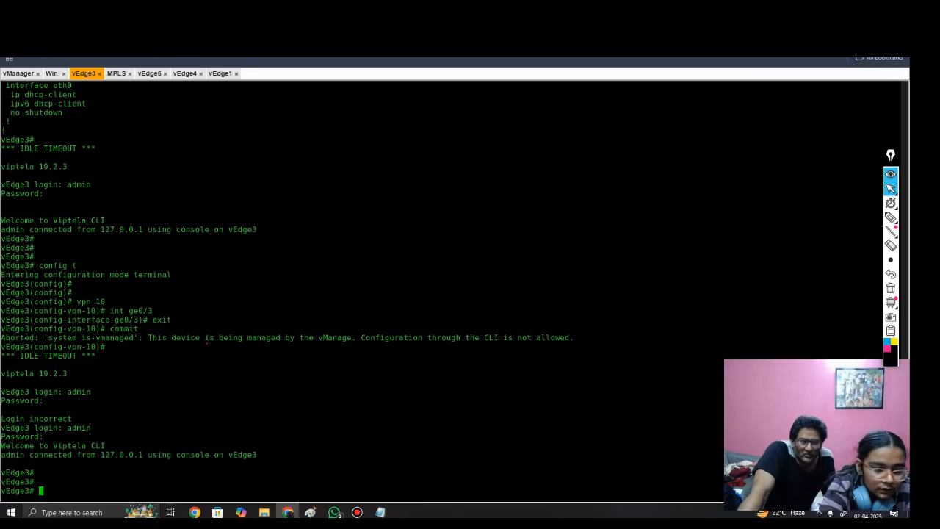
Step: Display vEdge3's running configuration, examine its VPN 0 BGP AS number, network and neighbor settings, and look at vEdge1's console configuration
{"action": "type", "text": "sh "}
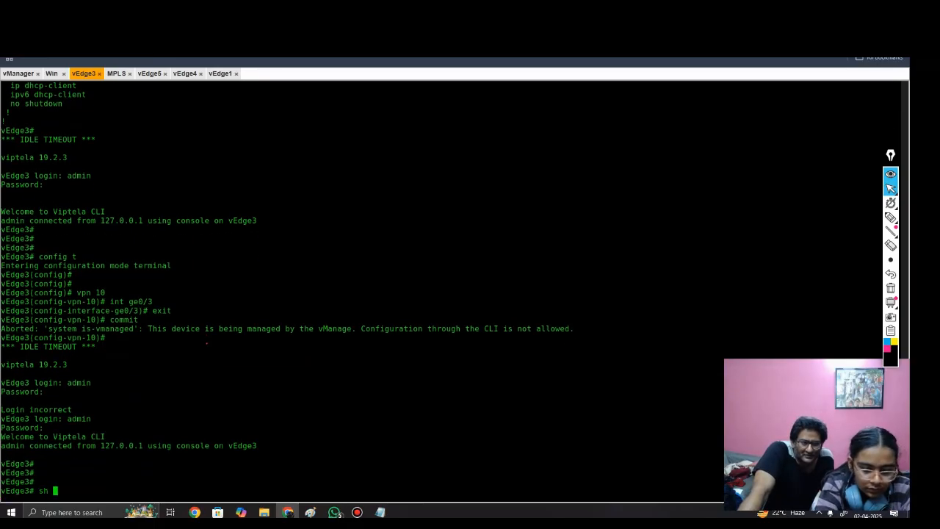
{"action": "type", "text": "runn"}
{"action": "key", "text": "Return"}
{"action": "key", "text": "space"}
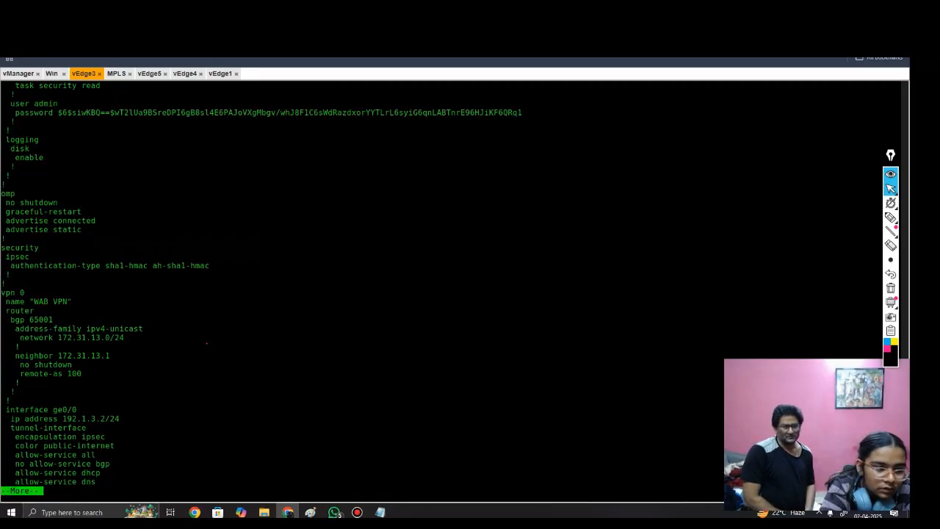
{"action": "key", "text": "space"}
{"action": "scroll", "coordinate": [207, 343], "scroll_direction": "up", "scroll_amount": 2}
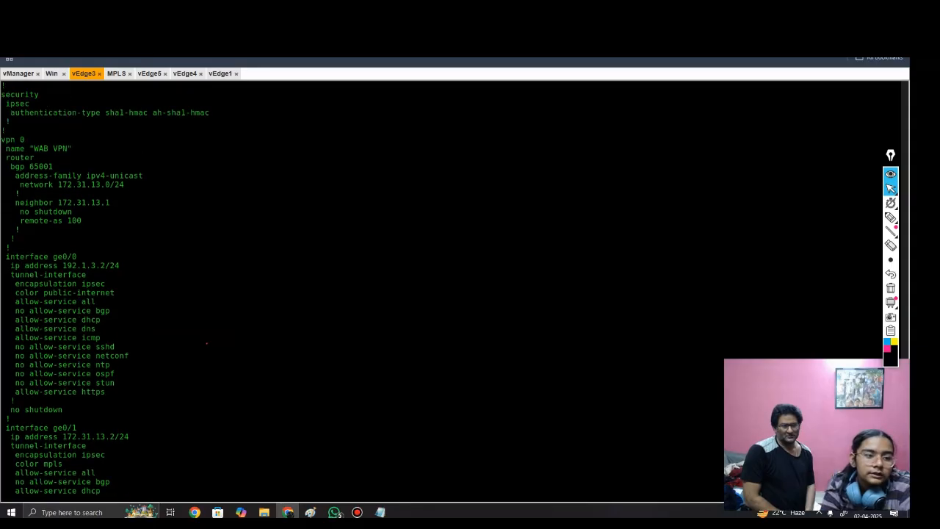
{"action": "left_click_drag", "start_coordinate": [10, 167], "coordinate": [54, 167]}
{"action": "left_click", "coordinate": [56, 167]}
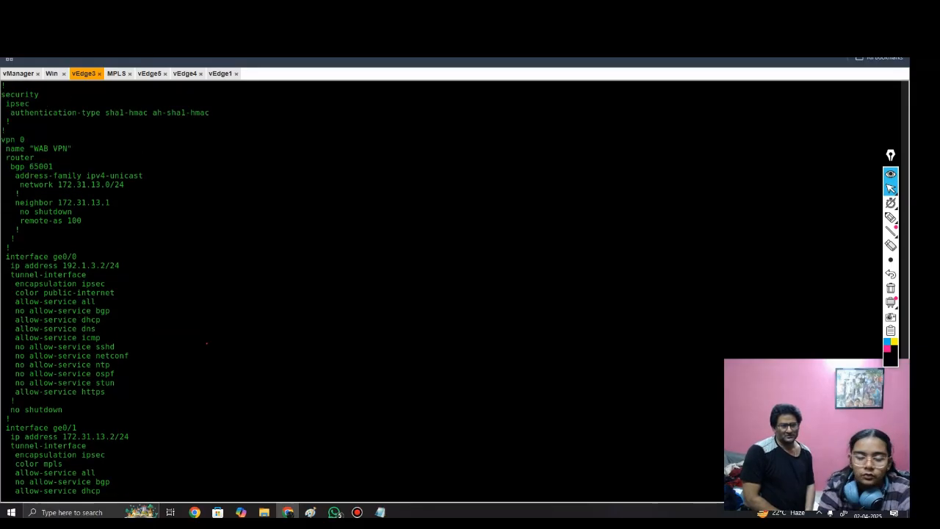
{"action": "left_click", "coordinate": [221, 74]}
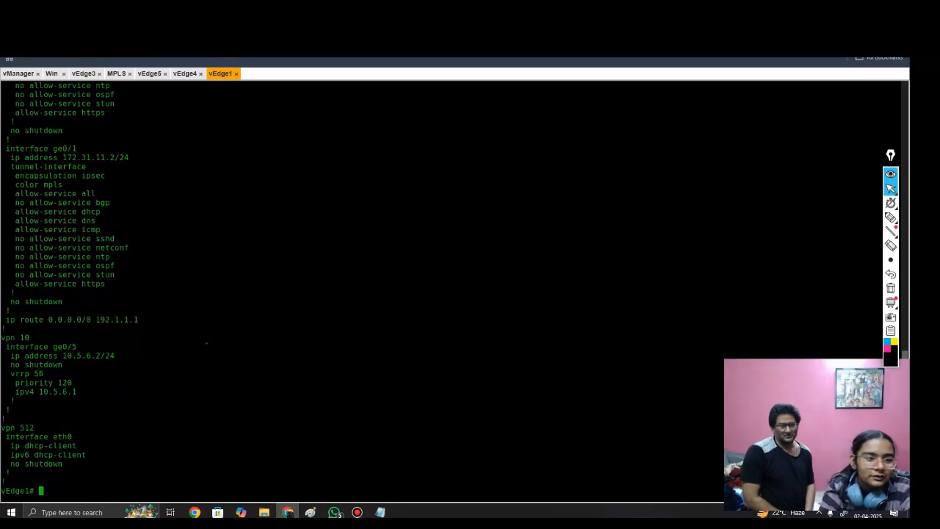
Step: Return to vManage and set the BGP AS number for vEdge1 to 65003
{"action": "left_click", "coordinate": [52, 73]}
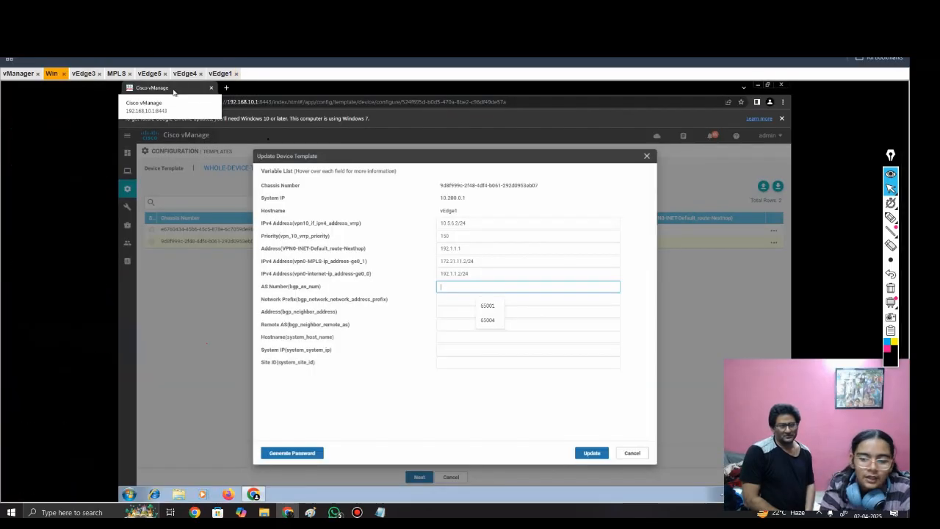
{"action": "left_click", "coordinate": [489, 304]}
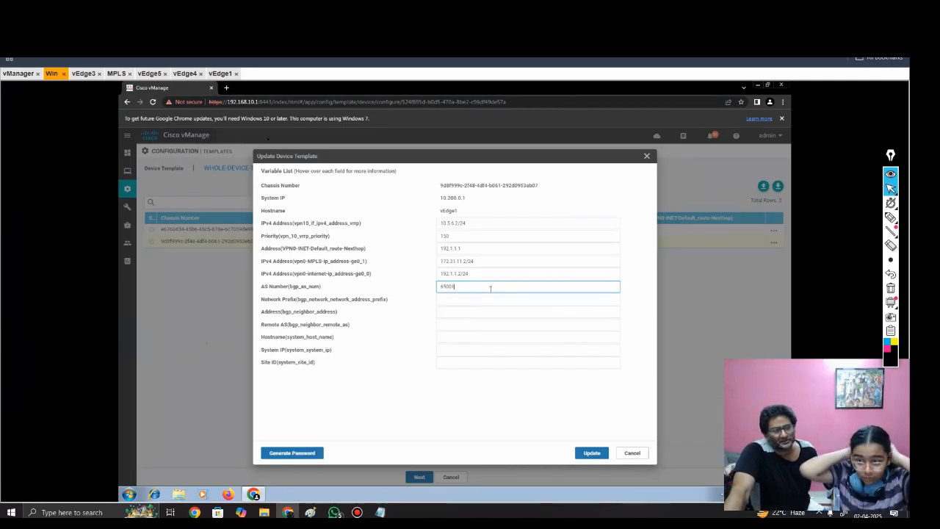
{"action": "key", "text": "BackSpace"}
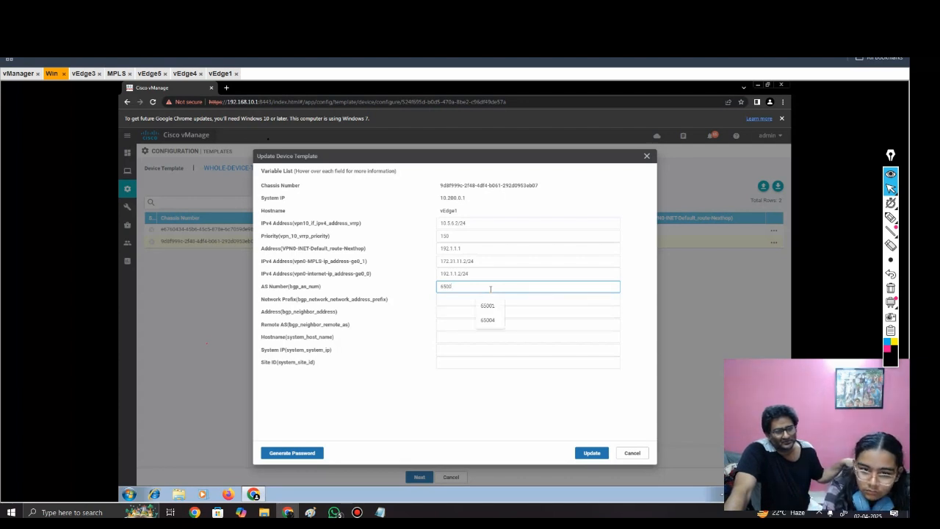
{"action": "type", "text": "3"}
{"action": "key", "text": "Tab"}
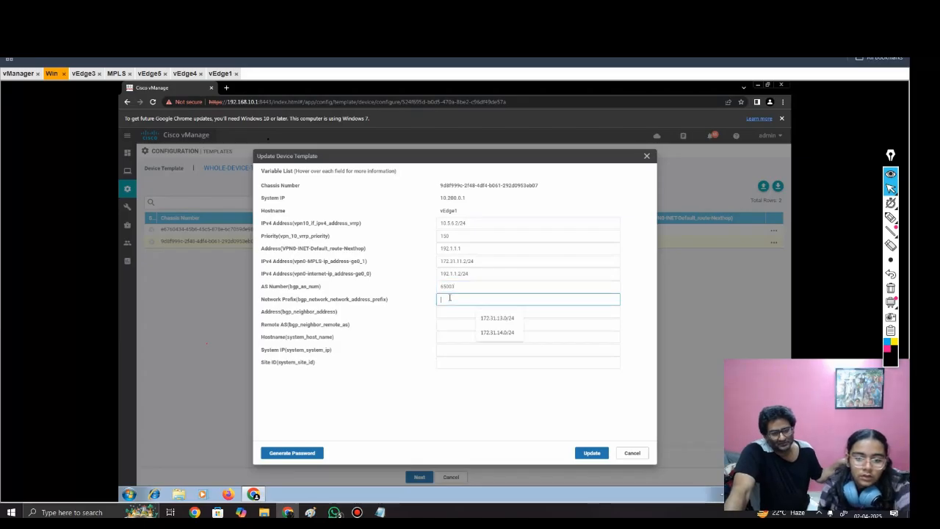
Step: Set vEdge1's BGP network prefix to 172.31.11.0/24 and open the BGP neighbor address for entry
{"action": "left_click", "coordinate": [486, 319]}
{"action": "key", "text": "Left"}
{"action": "key", "text": "Left"}
{"action": "key", "text": "Left"}
{"action": "key", "text": "Left"}
{"action": "key", "text": "Left"}
{"action": "key", "text": "BackSpace"}
{"action": "type", "text": "1"}
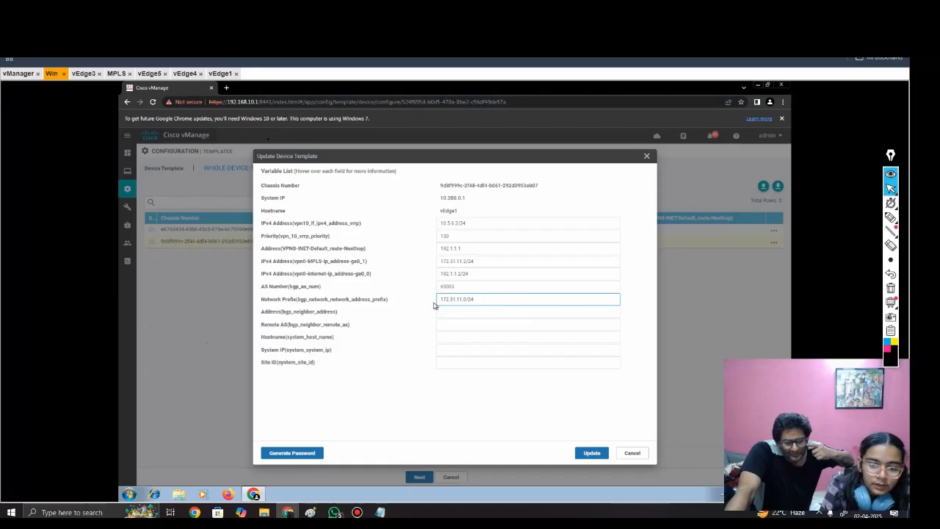
{"action": "left_click", "coordinate": [448, 310]}
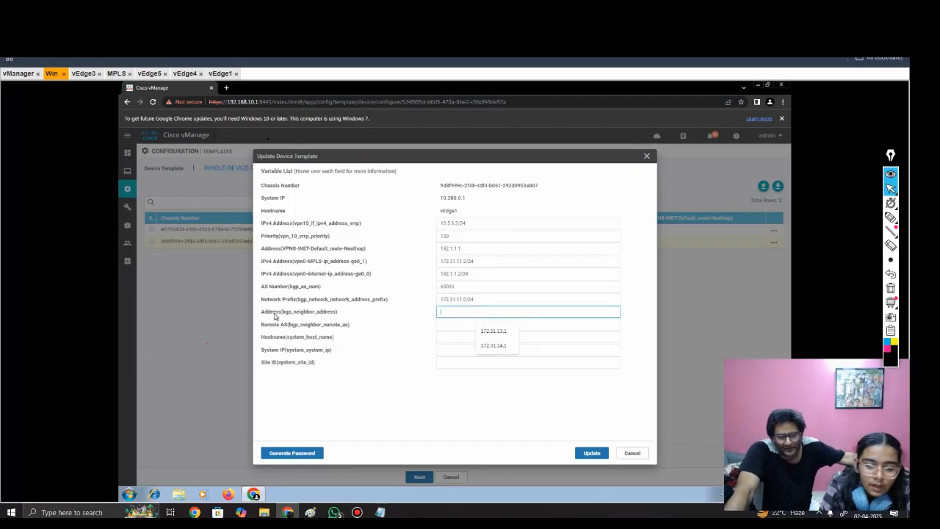
Step: Set vEdge1's BGP neighbor address to 172.31.11.1 and its remote AS to 100
{"action": "left_click", "coordinate": [493, 331]}
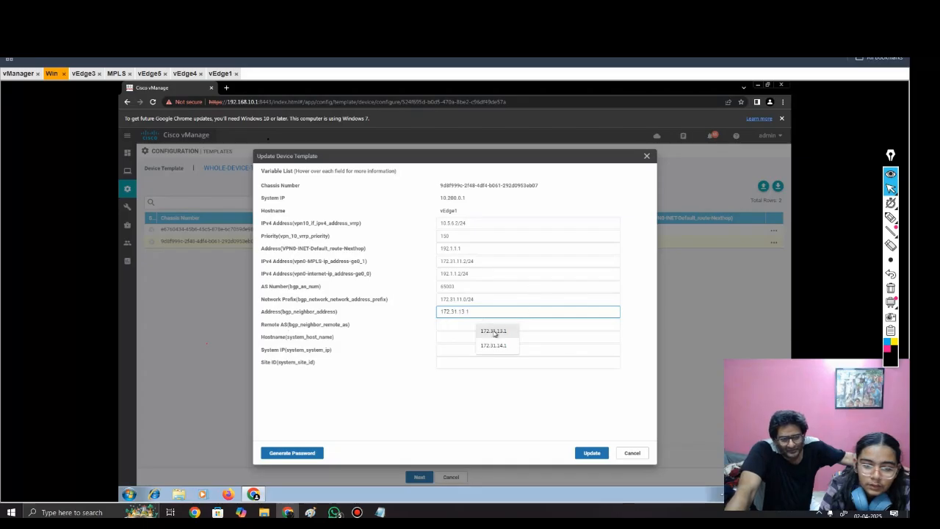
{"action": "key", "text": "Left"}
{"action": "key", "text": "Left"}
{"action": "key", "text": "BackSpace"}
{"action": "type", "text": "1"}
{"action": "left_click", "coordinate": [445, 324]}
{"action": "type", "text": "100"}
Step: Set the first router's hostname variable to vEdge1 and copy its listed system IP, 10.200.0.1, into the system IP variable
{"action": "left_click", "coordinate": [470, 337]}
{"action": "left_click", "coordinate": [491, 360]}
{"action": "key", "text": "BackSpace"}
{"action": "type", "text": "1"}
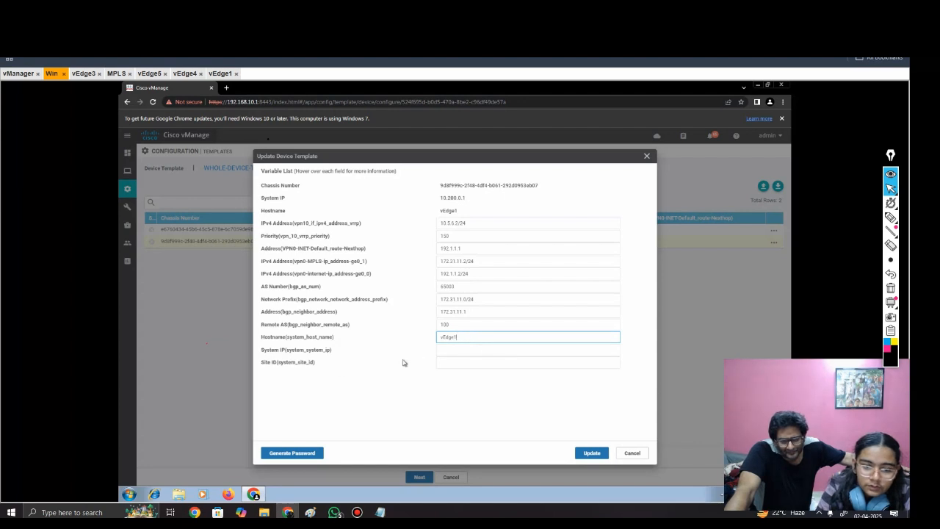
{"action": "left_click", "coordinate": [477, 350]}
{"action": "left_click_drag", "start_coordinate": [468, 197], "coordinate": [439, 200]}
{"action": "key", "text": "ctrl+c"}
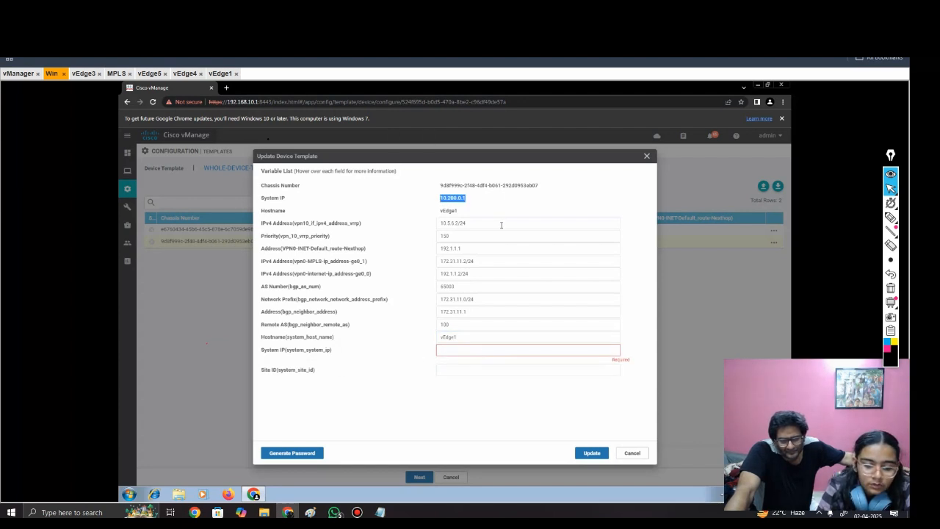
{"action": "left_click", "coordinate": [455, 348]}
{"action": "key", "text": "ctrl+v"}
Step: Check the hub site's ID in the network topology, enter vEdge1's site ID in vManage, and update its variables
{"action": "left_click", "coordinate": [456, 363]}
{"action": "type", "text": "100"}
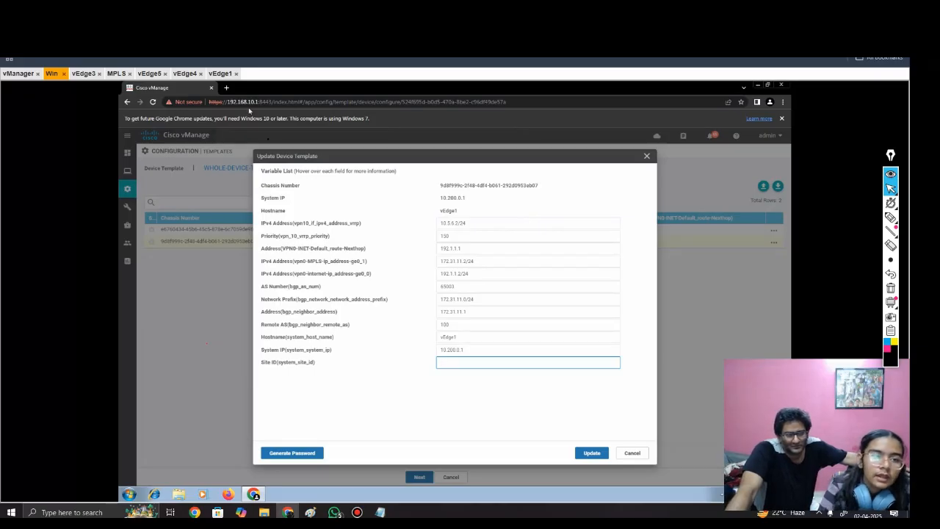
{"action": "left_click", "coordinate": [220, 16]}
{"action": "scroll", "coordinate": [268, 139], "scroll_direction": "down", "scroll_amount": 1}
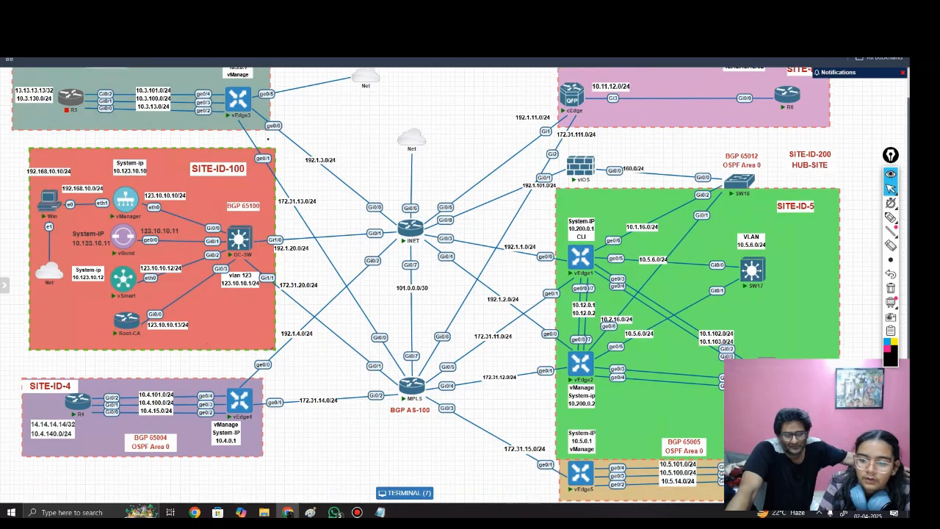
{"action": "scroll", "coordinate": [268, 139], "scroll_direction": "up", "scroll_amount": 1}
{"action": "scroll", "coordinate": [268, 139], "scroll_direction": "down", "scroll_amount": 2}
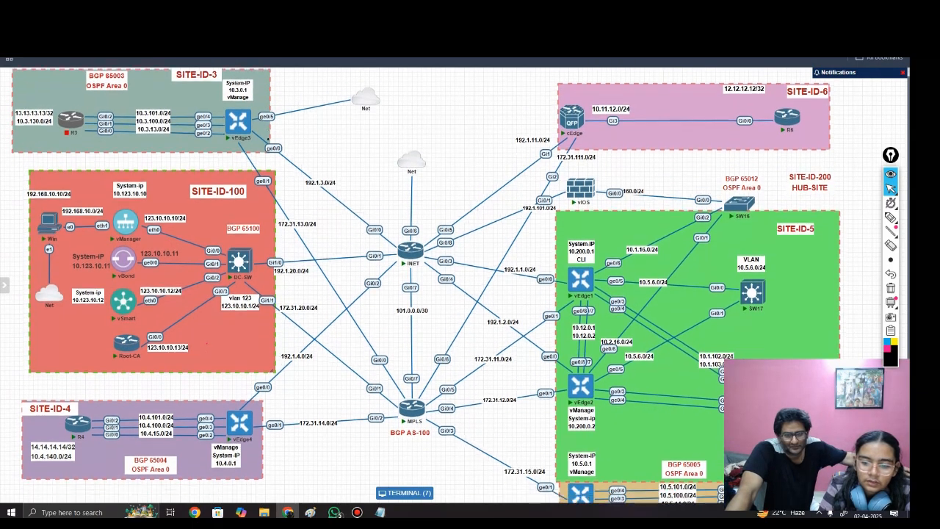
{"action": "left_click", "coordinate": [161, 17]}
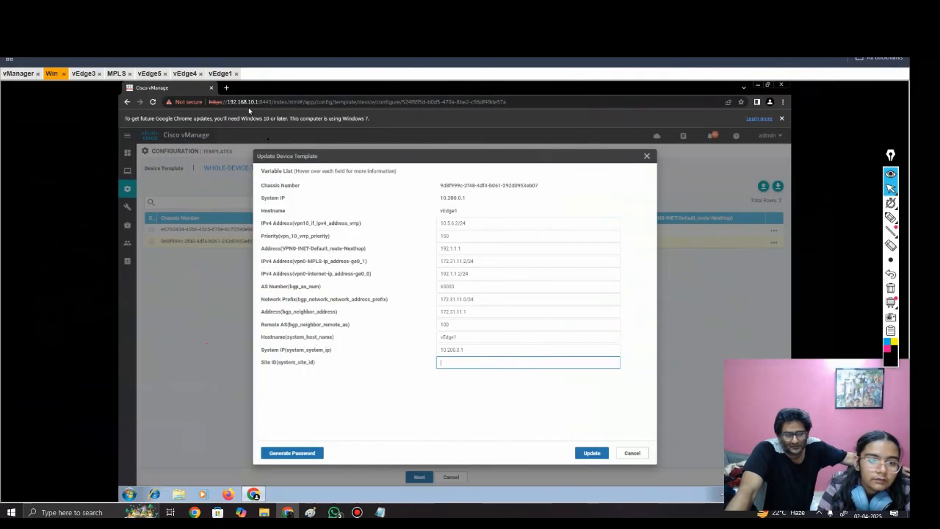
{"action": "type", "text": "1"}
{"action": "left_click", "coordinate": [592, 453]}
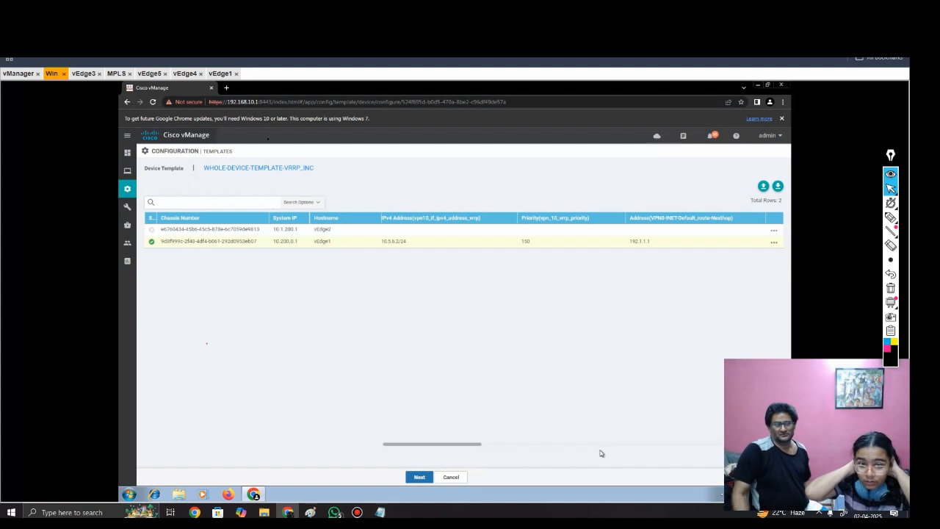
Step: Try to proceed with the device template using only vEdge1's variables
{"action": "left_click", "coordinate": [421, 481]}
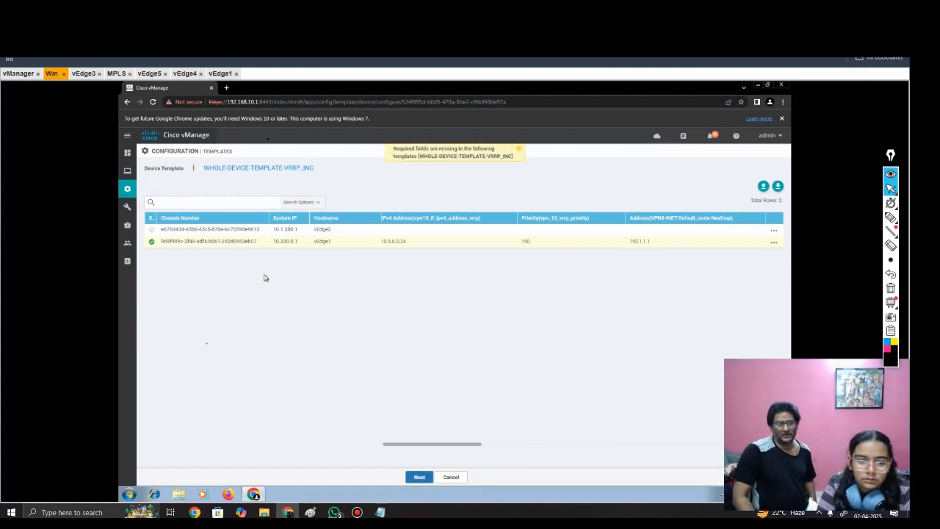
{"action": "left_click", "coordinate": [416, 479]}
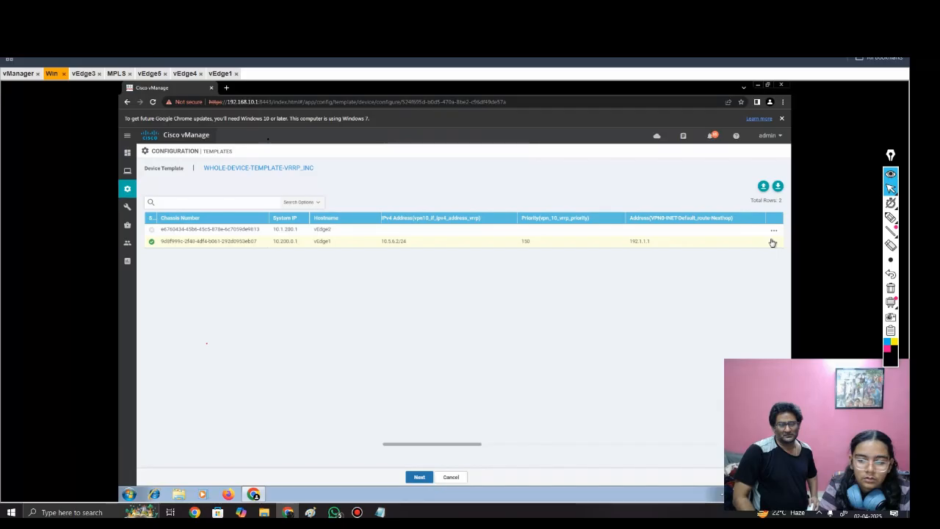
{"action": "left_click_drag", "start_coordinate": [401, 445], "coordinate": [196, 434]}
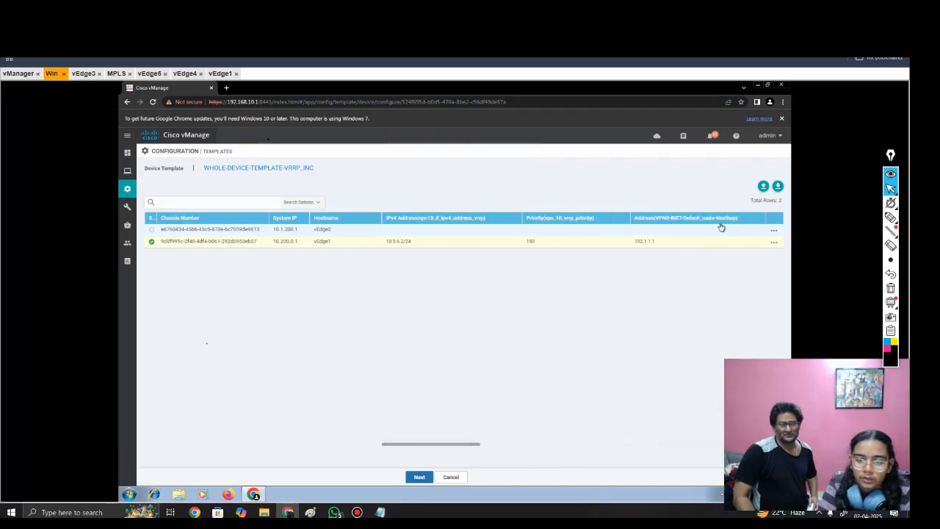
Step: Edit vEdge2's device template variables, setting the VPN 10 VRRP interface address to 10.5.6.3/24 and the VRRP priority to 100
{"action": "left_click", "coordinate": [774, 241]}
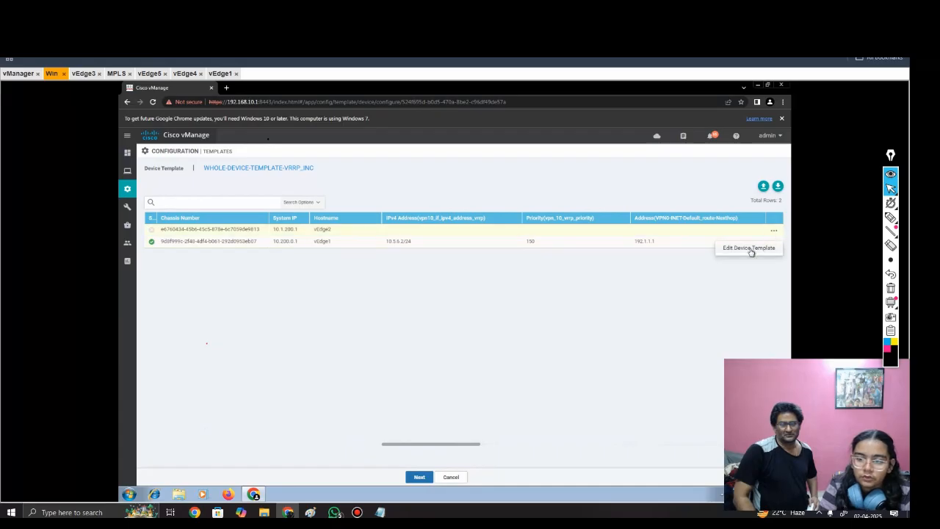
{"action": "left_click", "coordinate": [749, 248]}
{"action": "left_click", "coordinate": [463, 224]}
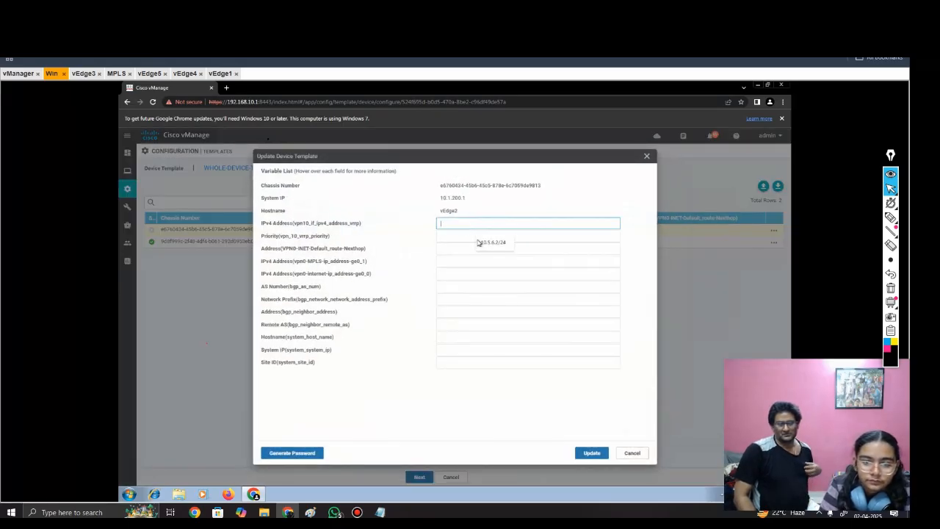
{"action": "left_click", "coordinate": [492, 242]}
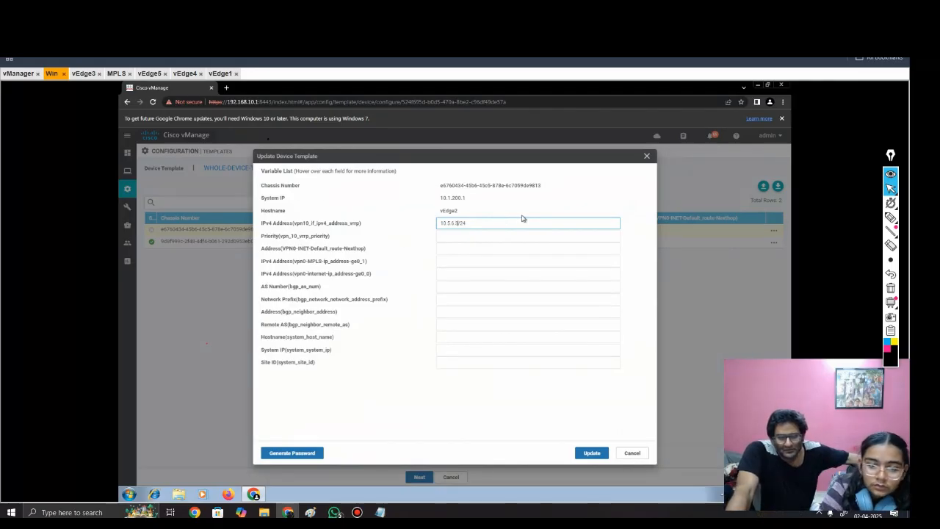
{"action": "left_click", "coordinate": [466, 234]}
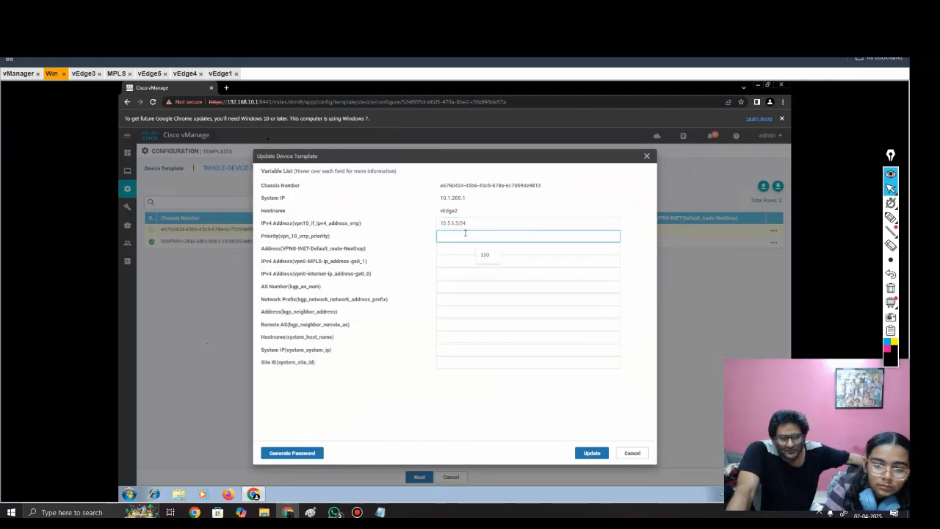
{"action": "left_click", "coordinate": [487, 254]}
{"action": "key", "text": "BackSpace"}
{"action": "key", "text": "BackSpace"}
{"action": "type", "text": "00"}
Step: Set vEdge2's VPN 0 internet default-route next hop to 192.1.2.1
{"action": "left_click", "coordinate": [455, 248]}
{"action": "type", "text": "192.1.3.1"}
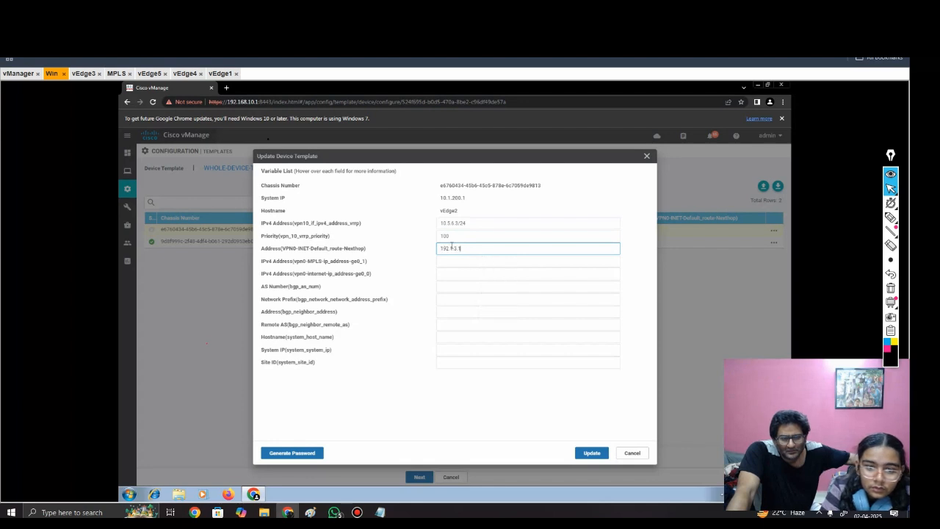
{"action": "left_click_drag", "start_coordinate": [461, 248], "coordinate": [434, 246]}
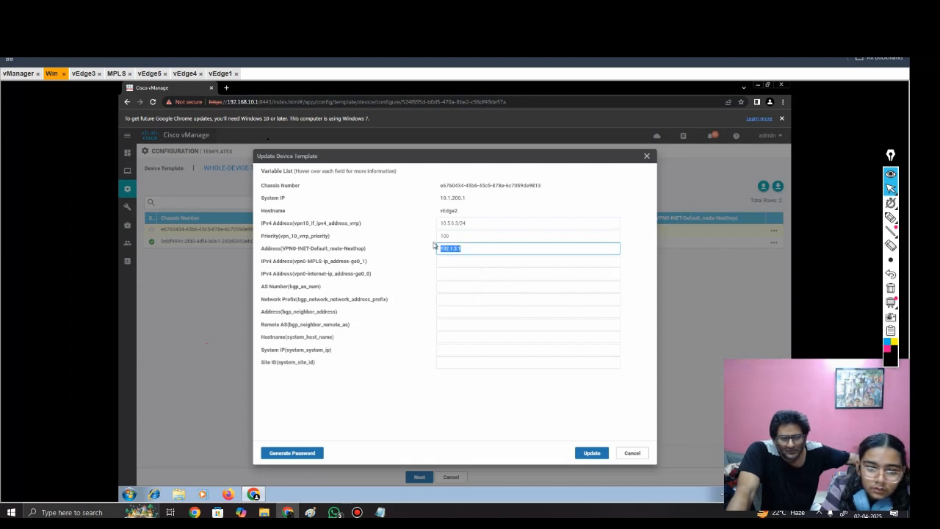
{"action": "left_click", "coordinate": [474, 246]}
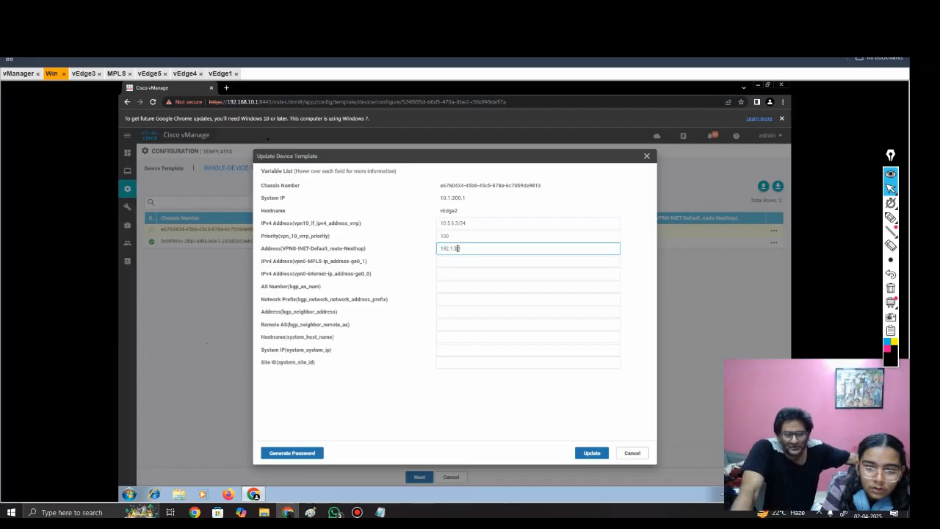
{"action": "key", "text": "BackSpace"}
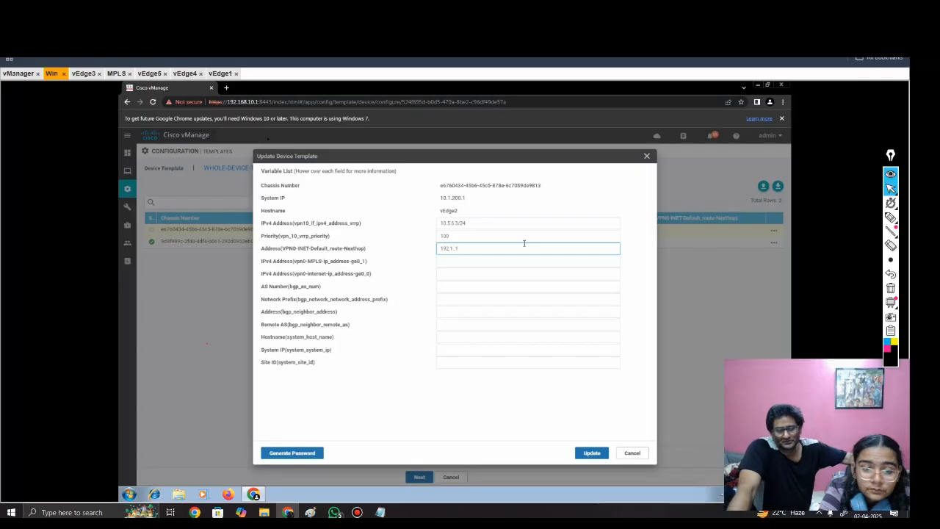
{"action": "type", "text": "2"}
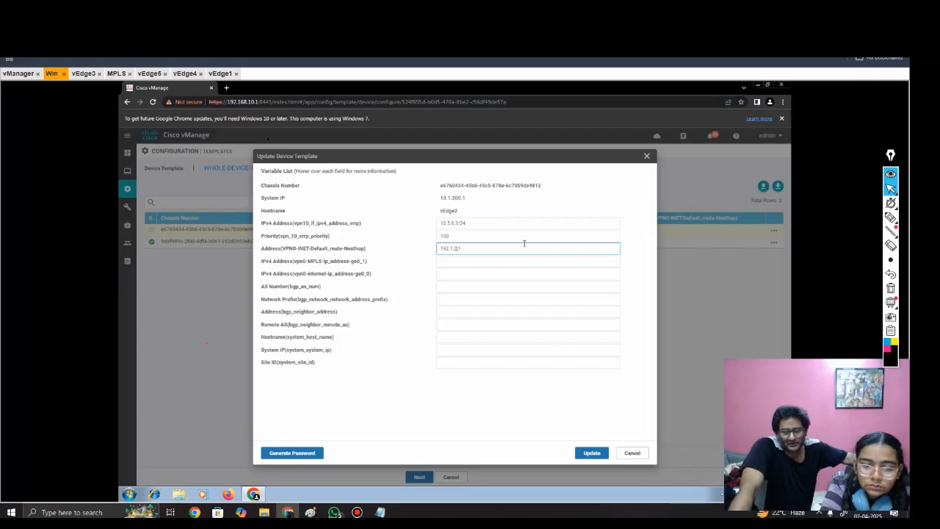
{"action": "type", "text": "."}
Step: Set vEdge2's VPN 0 MPLS interface address to 172.31.12.2/24 and its internet interface address to 192.1.2.2/24
{"action": "left_click", "coordinate": [476, 262]}
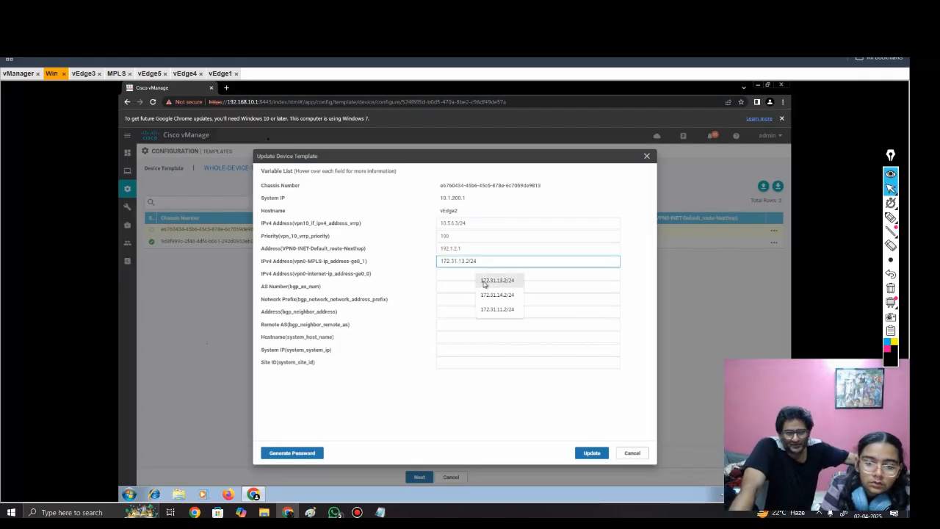
{"action": "left_click", "coordinate": [488, 311]}
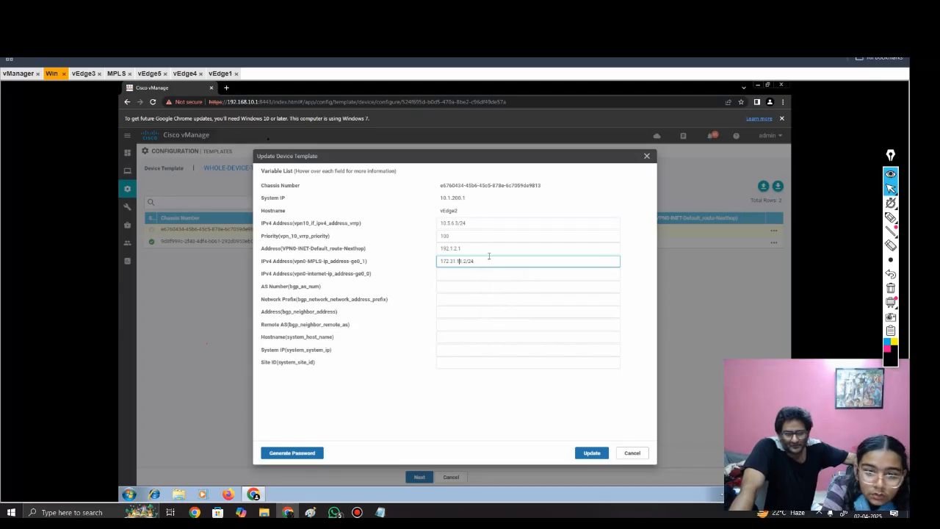
{"action": "key", "text": "BackSpace"}
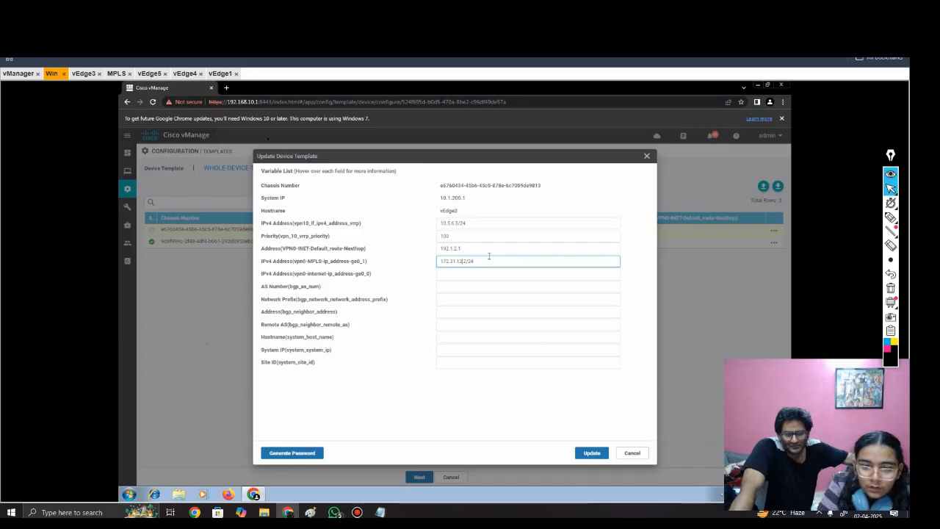
{"action": "type", "text": "2"}
{"action": "left_click", "coordinate": [473, 270]}
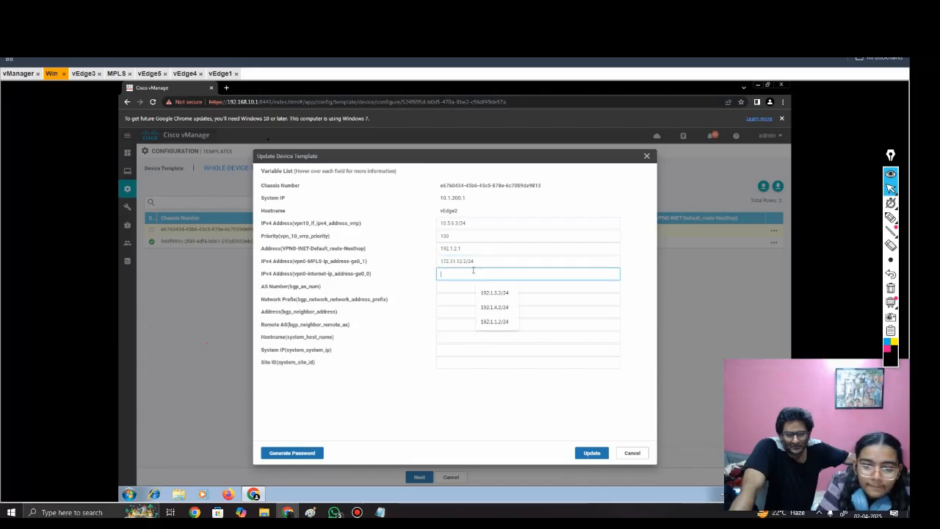
{"action": "left_click", "coordinate": [500, 321]}
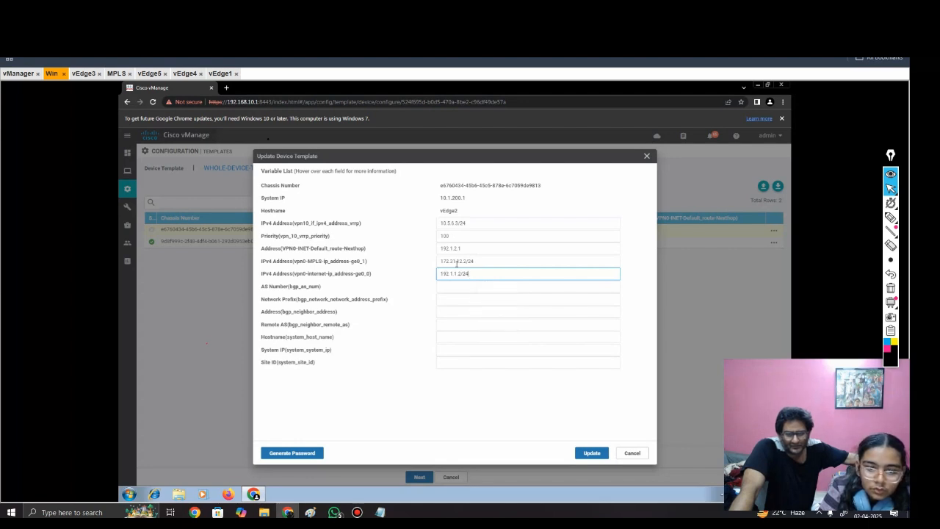
{"action": "key", "text": "Delete"}
{"action": "type", "text": "2"}
Step: Set vEdge2's BGP AS number to 65002 and its BGP network prefix to 172.31.12.0/24
{"action": "left_click", "coordinate": [481, 285]}
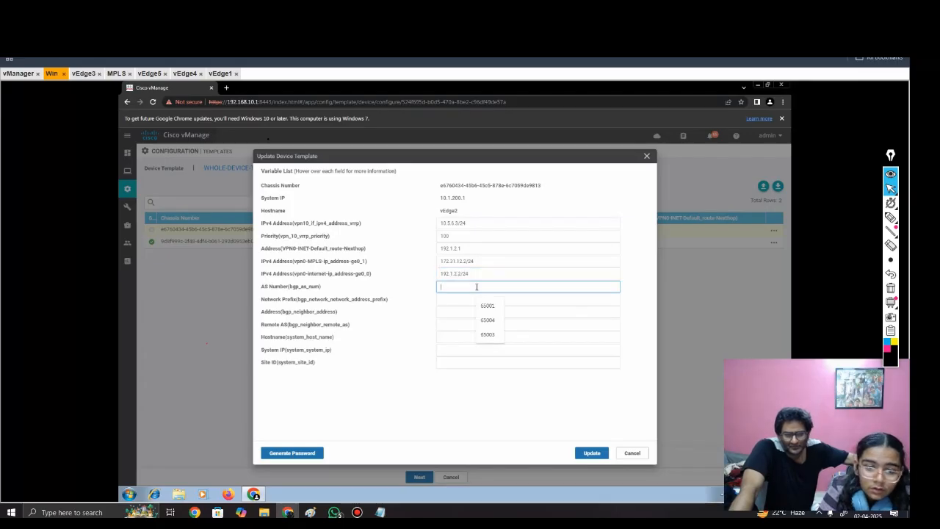
{"action": "left_click", "coordinate": [489, 304]}
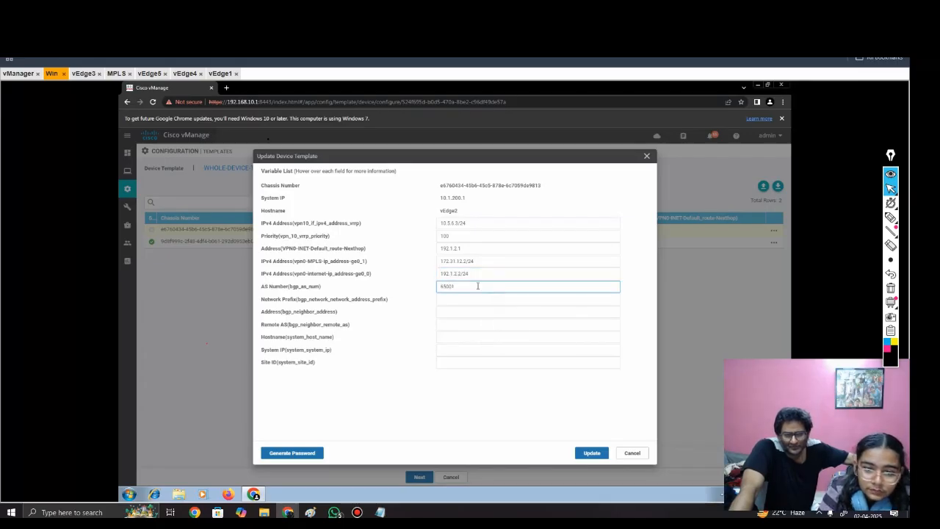
{"action": "key", "text": "BackSpace"}
{"action": "type", "text": "2"}
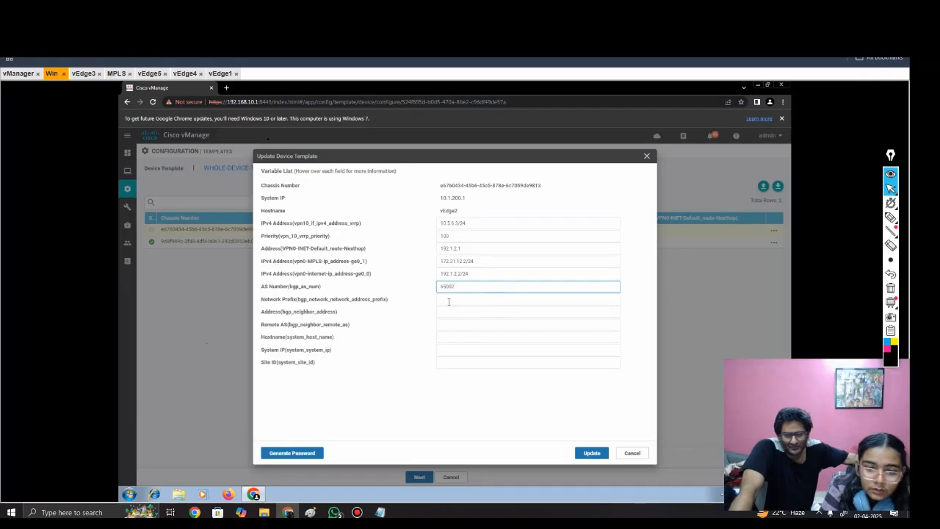
{"action": "left_click", "coordinate": [439, 299]}
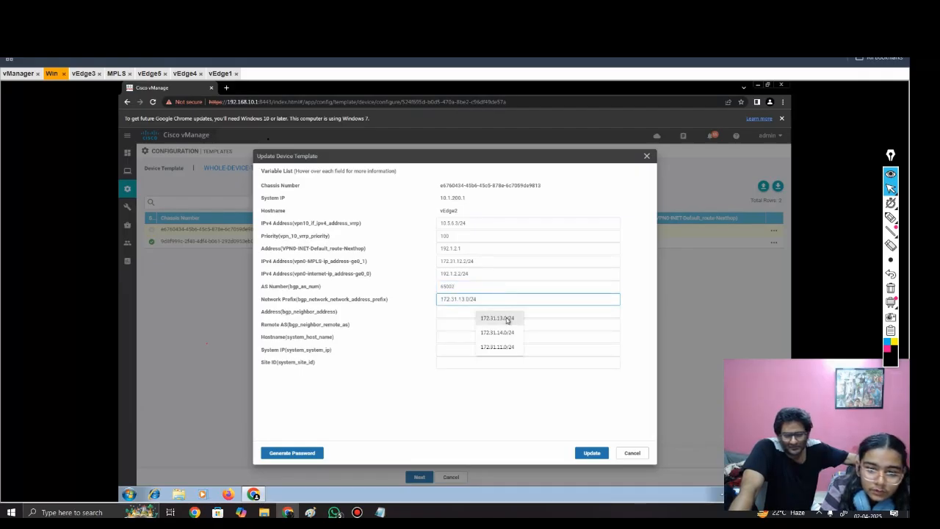
{"action": "left_click", "coordinate": [507, 317]}
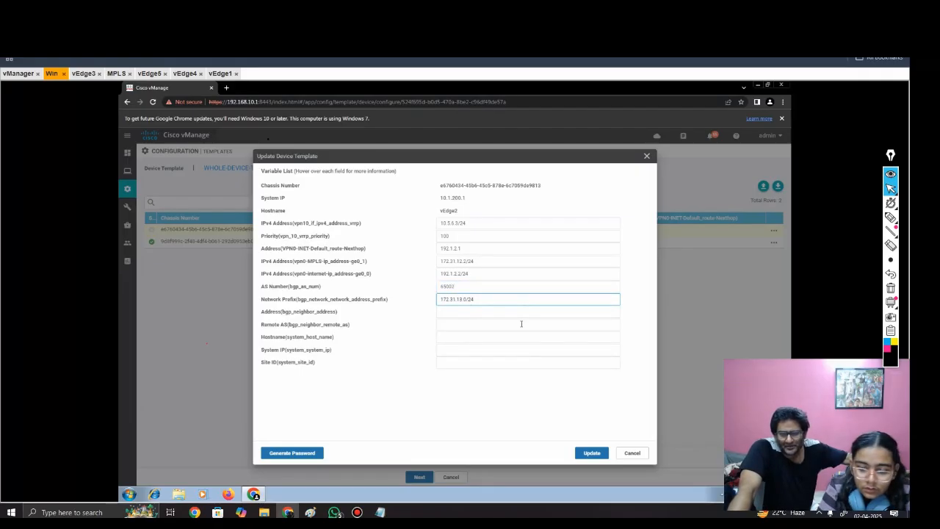
Step: Set vEdge2's BGP neighbor address to 172.31.12.1 and its remote AS to 100
{"action": "left_click", "coordinate": [502, 313]}
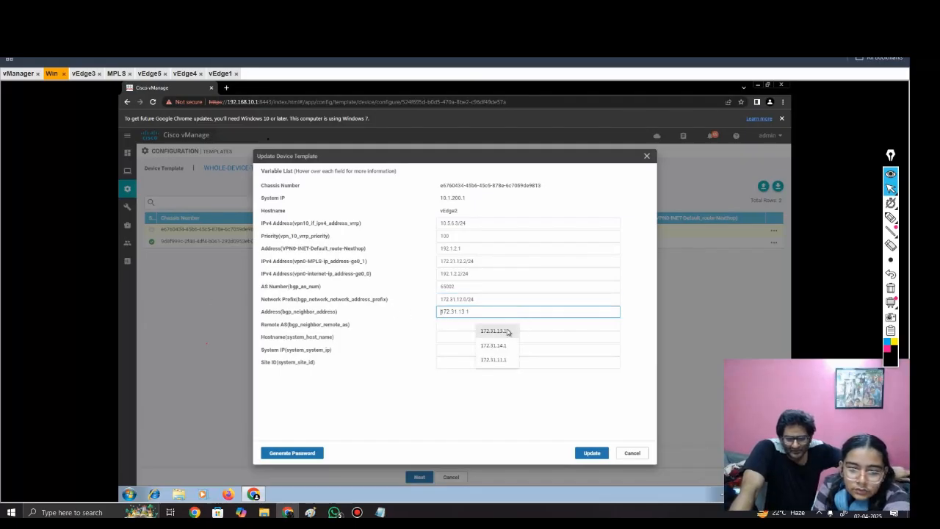
{"action": "left_click", "coordinate": [506, 330]}
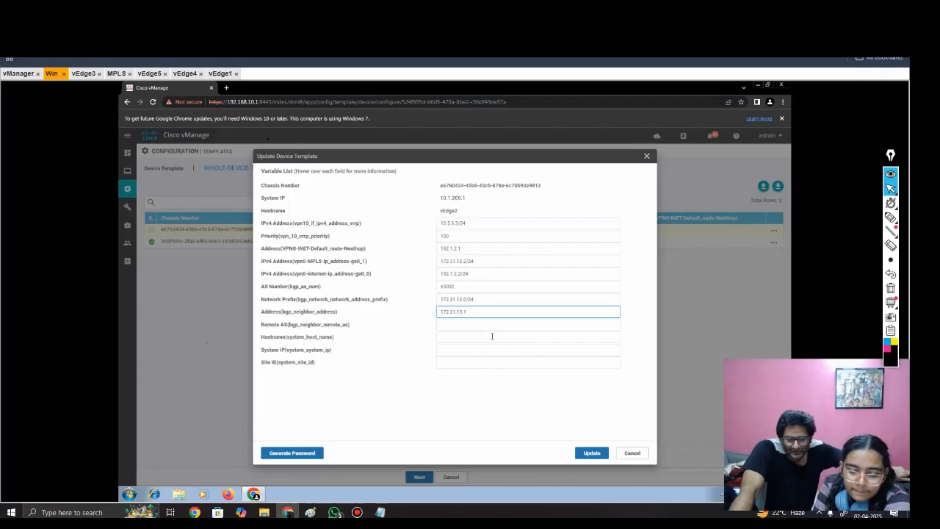
{"action": "left_click", "coordinate": [483, 324]}
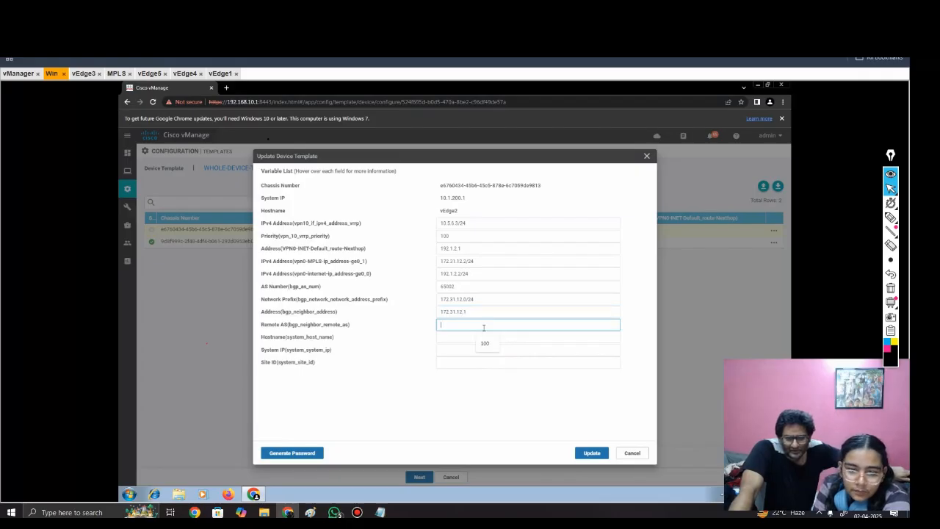
{"action": "left_click", "coordinate": [489, 342]}
Step: Set the second router's hostname variable to vEdge2
{"action": "left_click", "coordinate": [480, 338]}
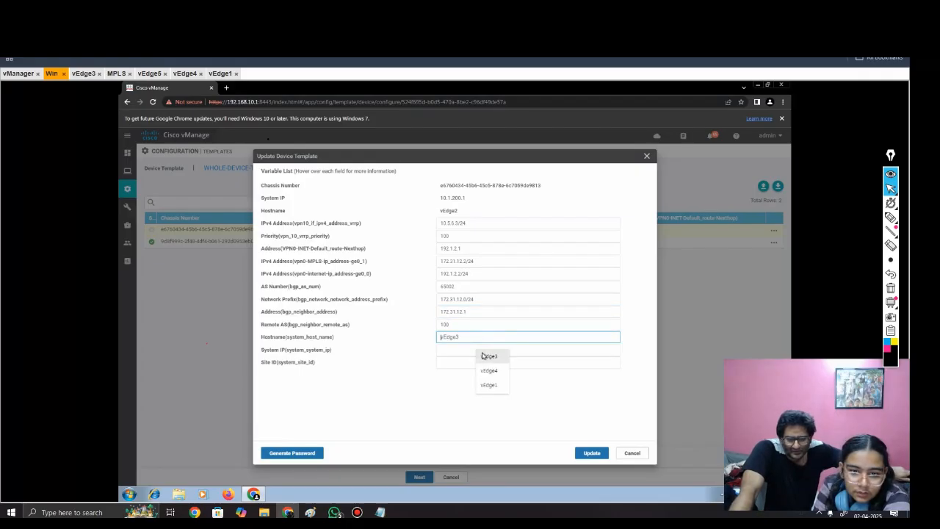
{"action": "left_click", "coordinate": [489, 356]}
{"action": "type", "text": "2"}
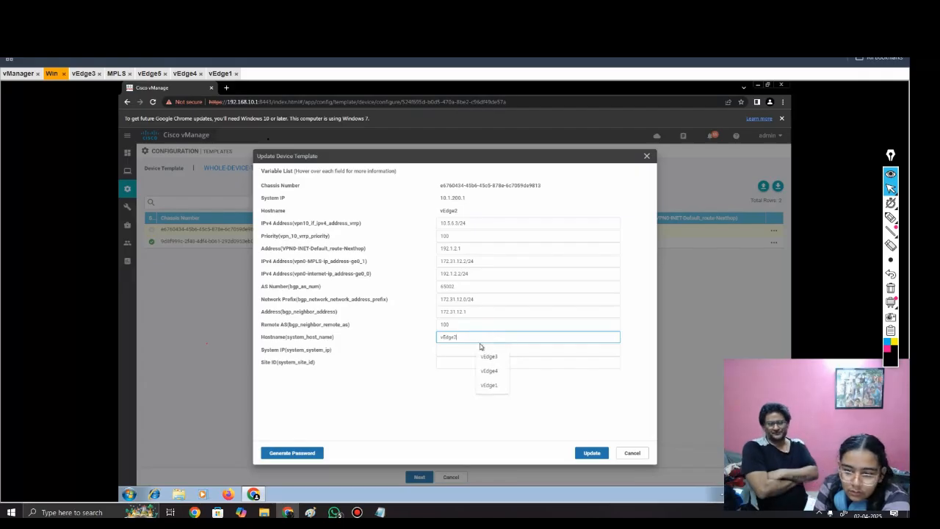
Step: Check the topology diagram for addressing, and set vEdge2's system IP variable to 10.1.200.2
{"action": "left_click", "coordinate": [481, 350]}
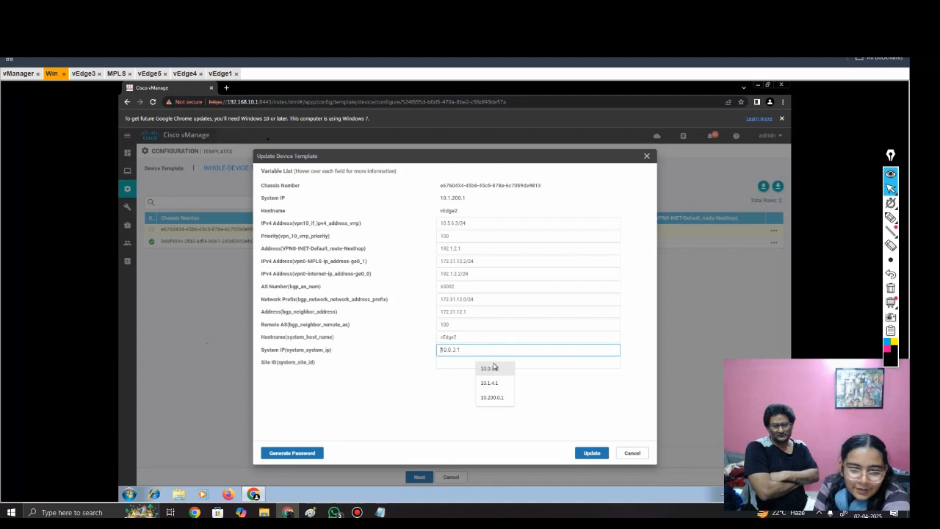
{"action": "left_click_drag", "start_coordinate": [473, 199], "coordinate": [440, 198]}
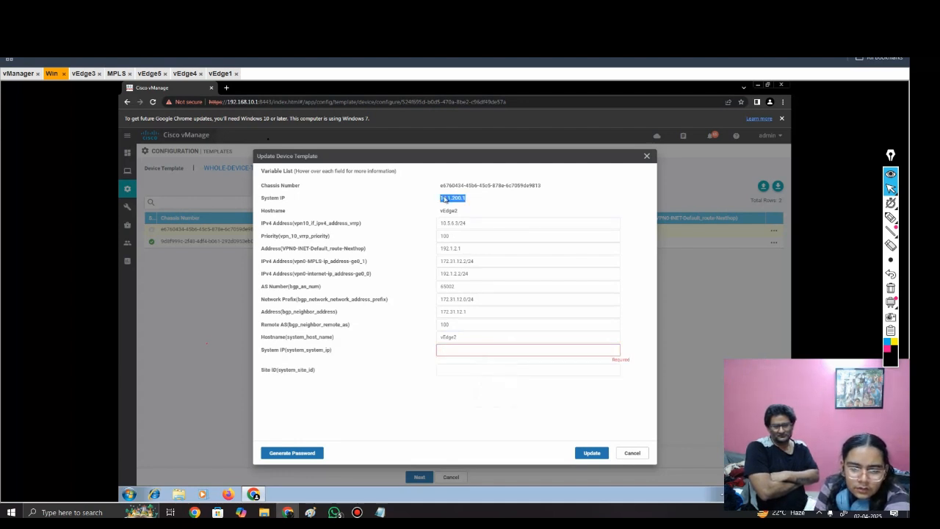
{"action": "left_click", "coordinate": [52, 74]}
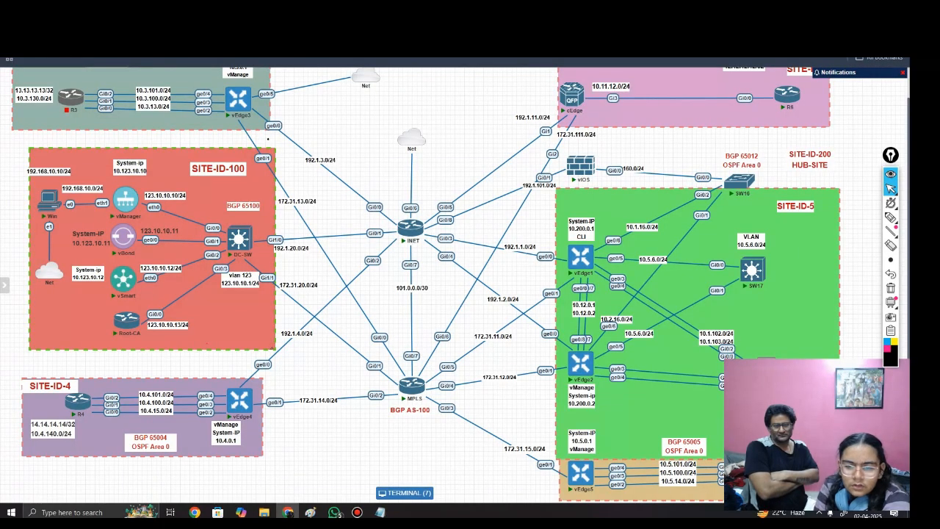
{"action": "left_click", "coordinate": [405, 493]}
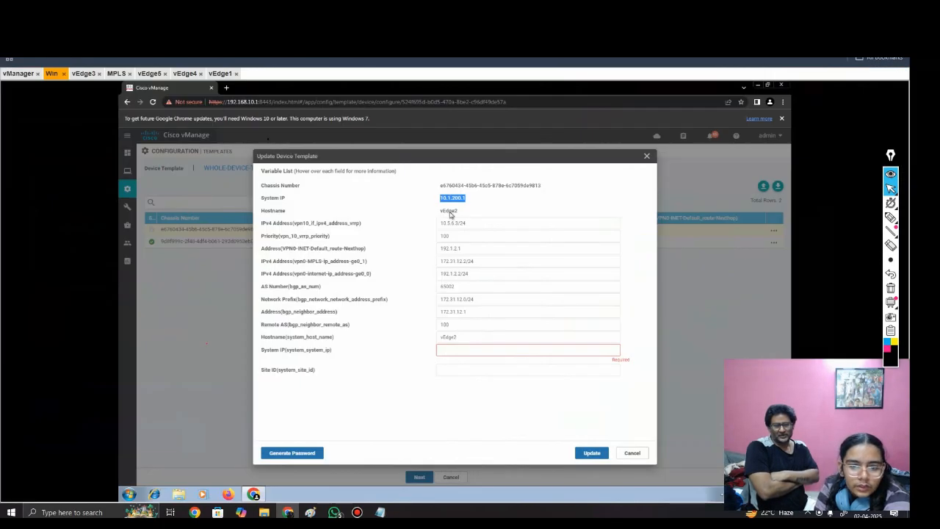
{"action": "right_click", "coordinate": [462, 197]}
{"action": "left_click", "coordinate": [479, 202]}
{"action": "left_click", "coordinate": [458, 348]}
{"action": "right_click", "coordinate": [462, 352]}
{"action": "left_click", "coordinate": [486, 399]}
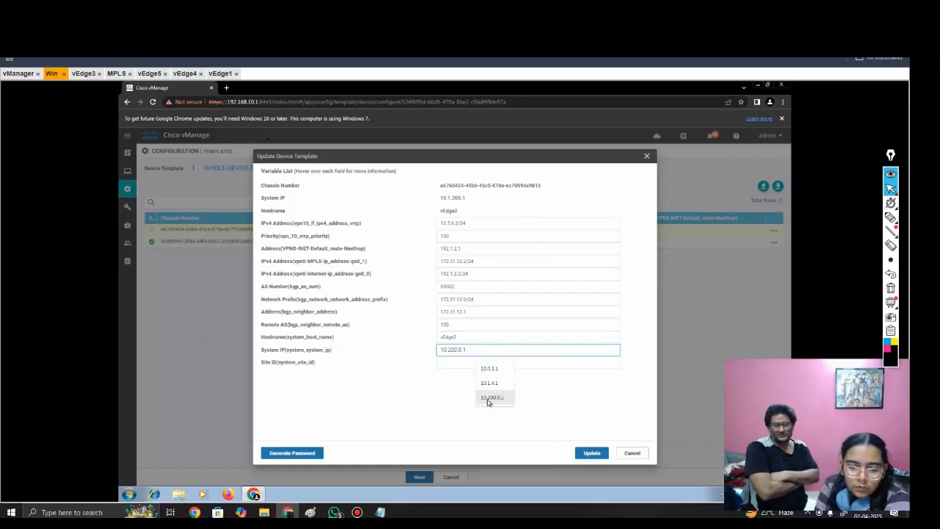
{"action": "left_click", "coordinate": [489, 351]}
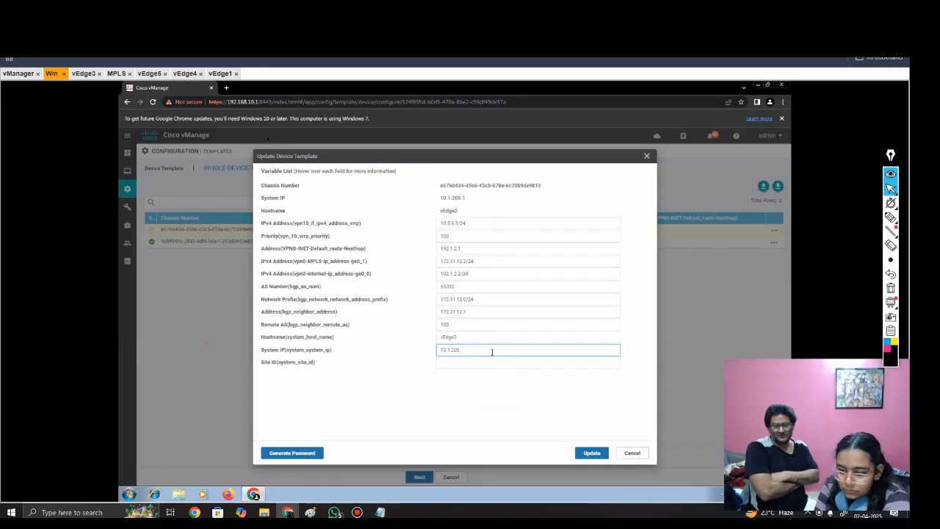
Step: Set vEdge2's site ID to 1, save its template variables, and proceed to the configuration preview for both devices
{"action": "left_click", "coordinate": [464, 362]}
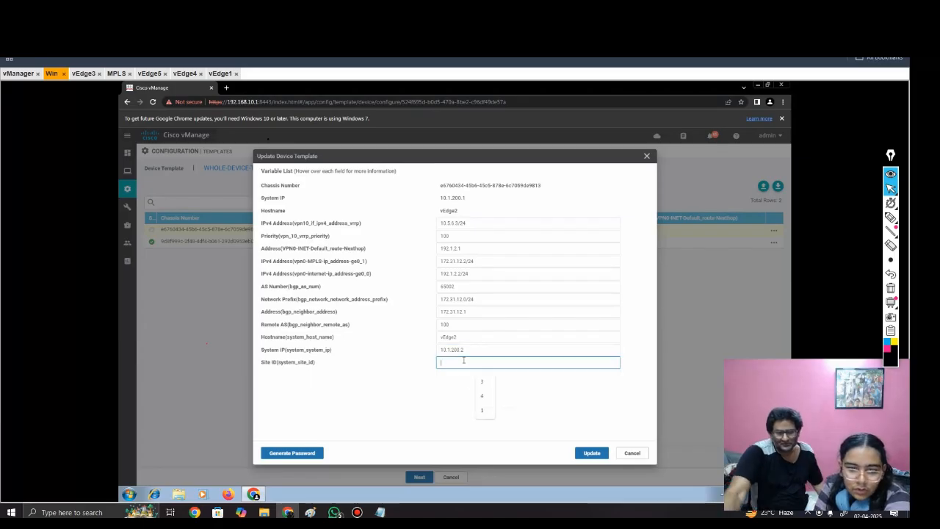
{"action": "left_click", "coordinate": [482, 414]}
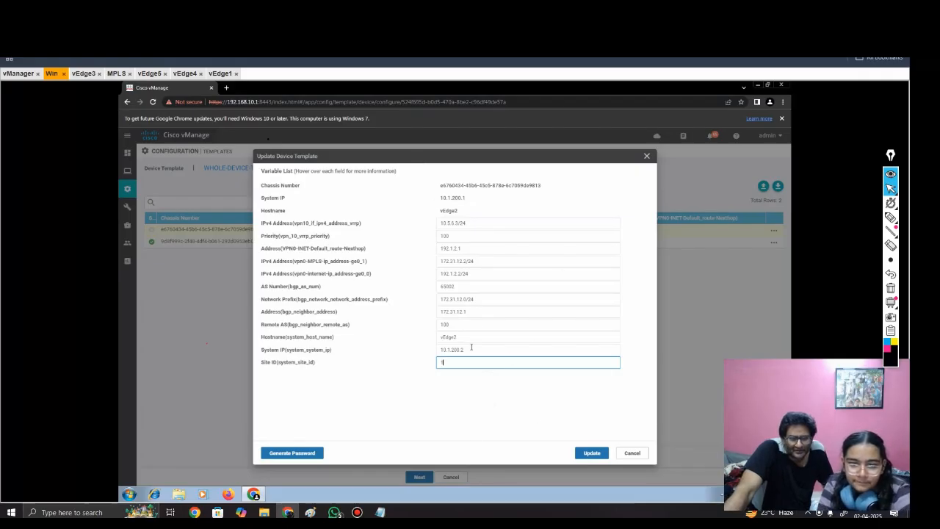
{"action": "left_click", "coordinate": [601, 455]}
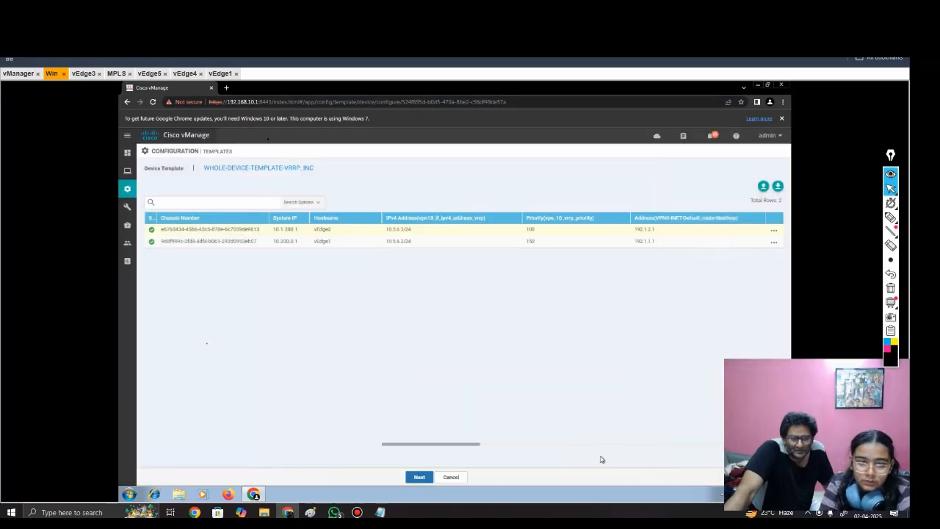
{"action": "left_click", "coordinate": [419, 477]}
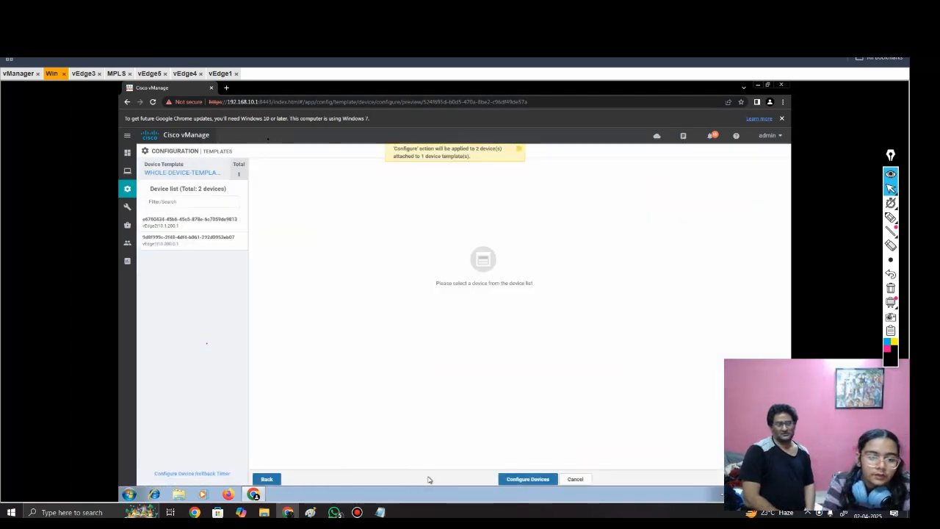
Step: Display vEdge1's configuration differences in the side-by-side view
{"action": "left_click", "coordinate": [191, 241]}
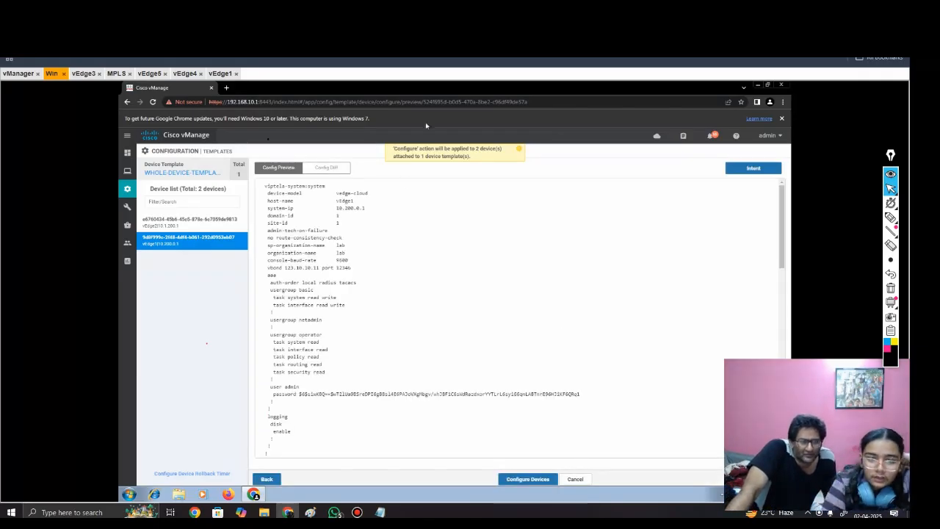
{"action": "left_click", "coordinate": [336, 167]}
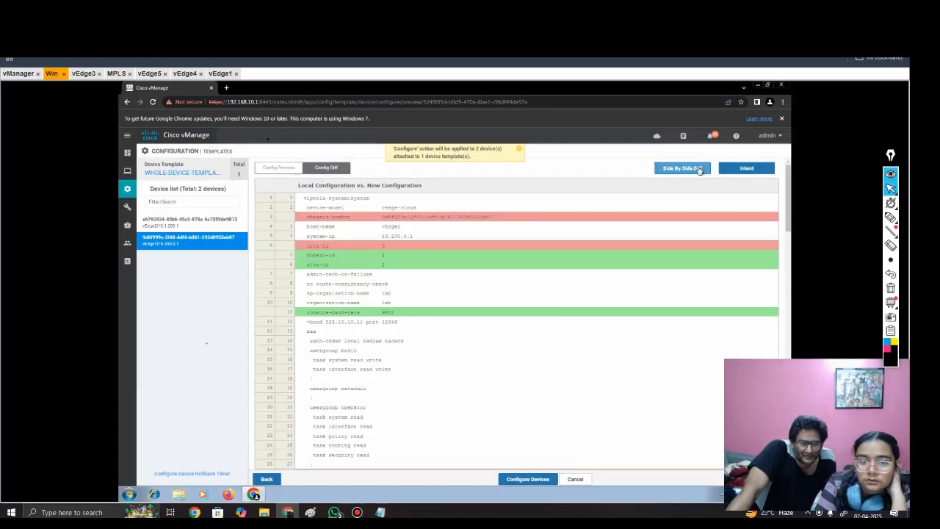
{"action": "left_click", "coordinate": [695, 168]}
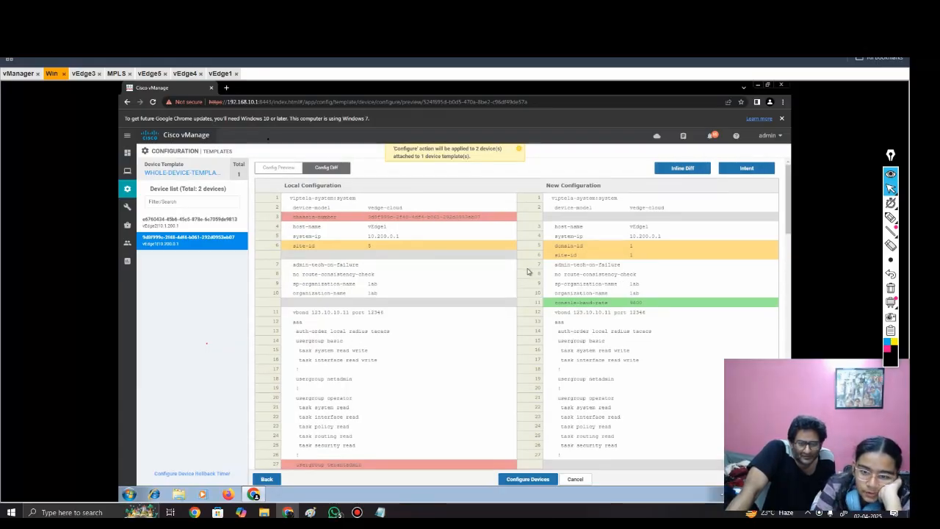
Step: Examine vEdge1's local and new configurations for differences in the system, BGP, VPN 0 interface, VPN 10 VRRP and VPN 512 settings
{"action": "scroll", "coordinate": [635, 291], "scroll_direction": "down", "scroll_amount": 1}
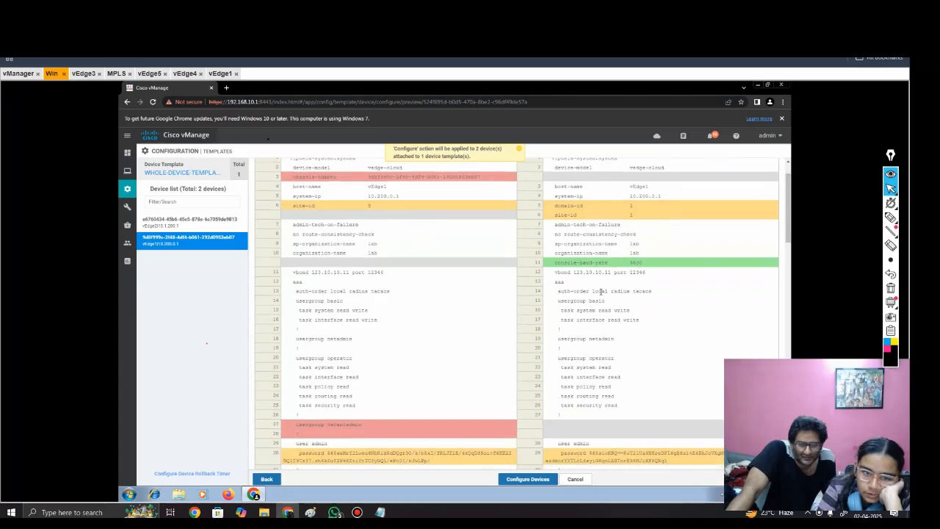
{"action": "scroll", "coordinate": [541, 301], "scroll_direction": "down", "scroll_amount": 3}
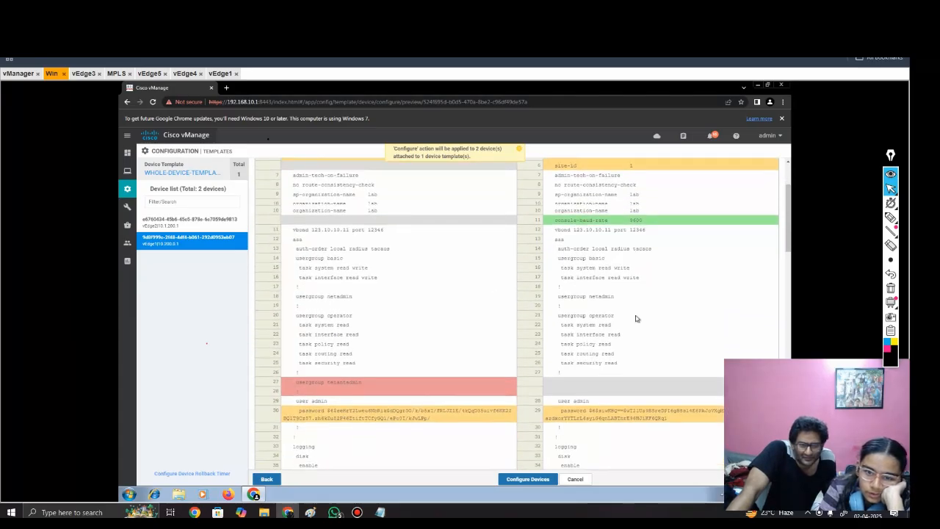
{"action": "scroll", "coordinate": [569, 323], "scroll_direction": "up", "scroll_amount": 1}
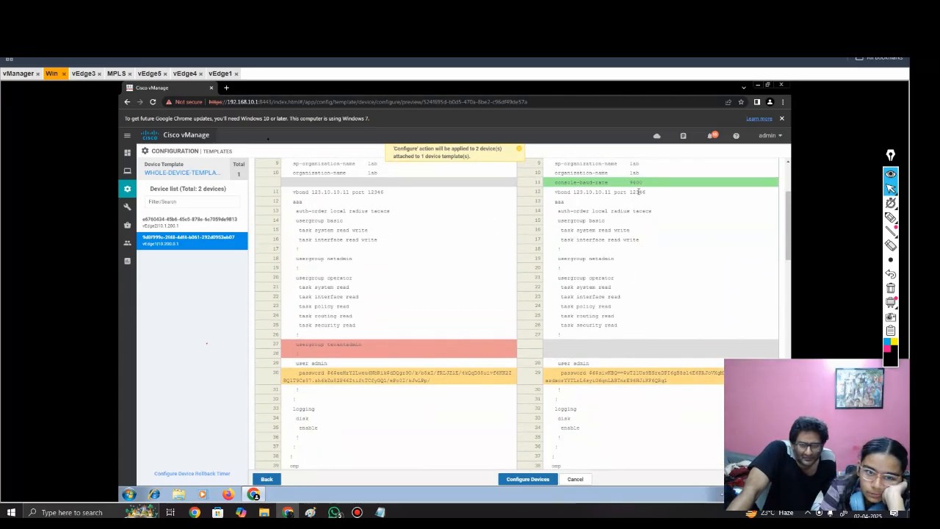
{"action": "scroll", "coordinate": [534, 299], "scroll_direction": "down", "scroll_amount": 6}
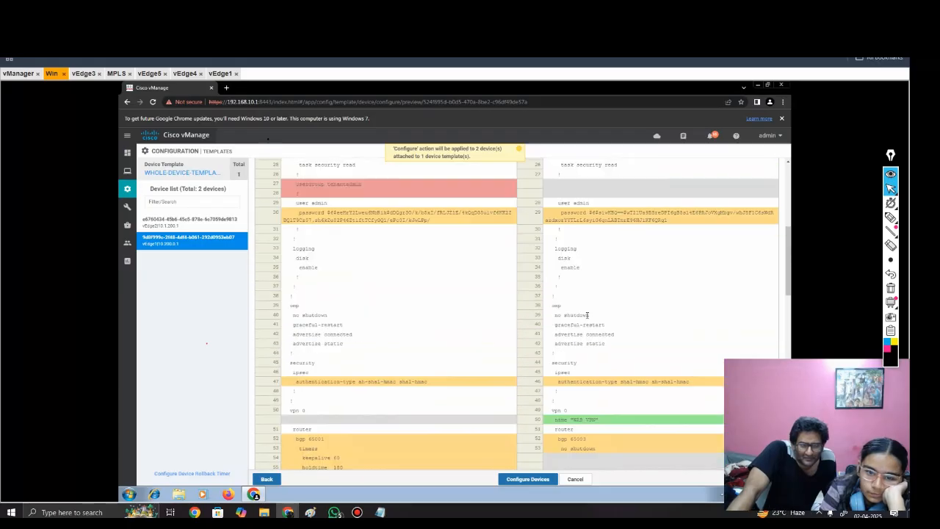
{"action": "scroll", "coordinate": [444, 362], "scroll_direction": "down", "scroll_amount": 1}
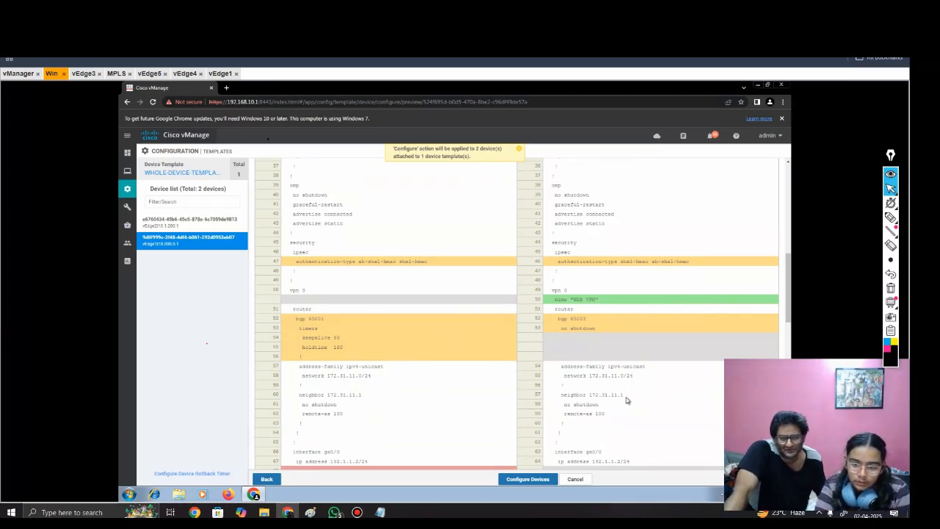
{"action": "scroll", "coordinate": [592, 399], "scroll_direction": "down", "scroll_amount": 3}
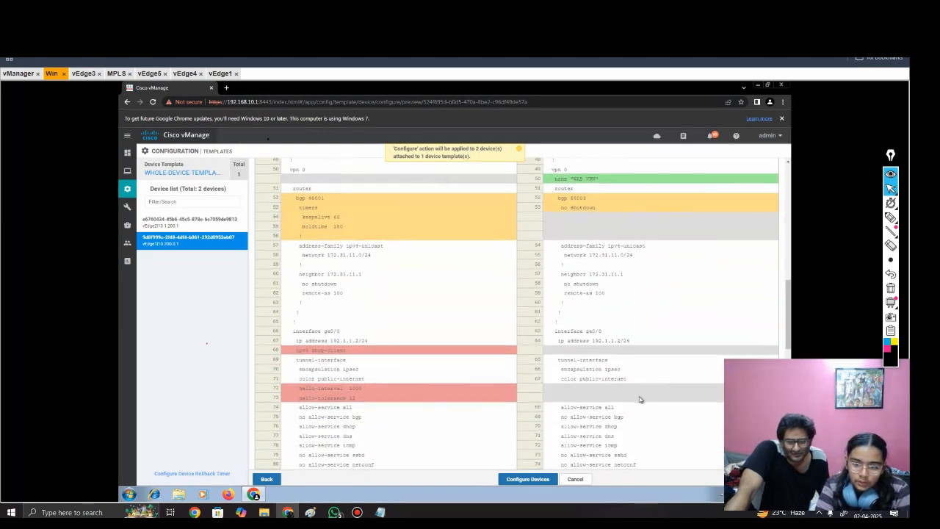
{"action": "scroll", "coordinate": [625, 360], "scroll_direction": "down", "scroll_amount": 2}
{"action": "scroll", "coordinate": [584, 370], "scroll_direction": "down", "scroll_amount": 4}
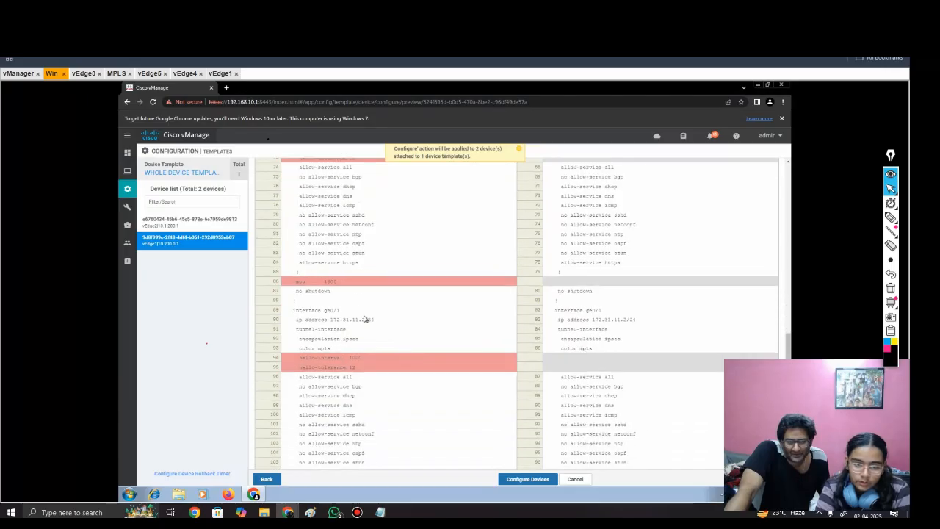
{"action": "scroll", "coordinate": [548, 319], "scroll_direction": "down", "scroll_amount": 1}
{"action": "scroll", "coordinate": [548, 318], "scroll_direction": "down", "scroll_amount": 1}
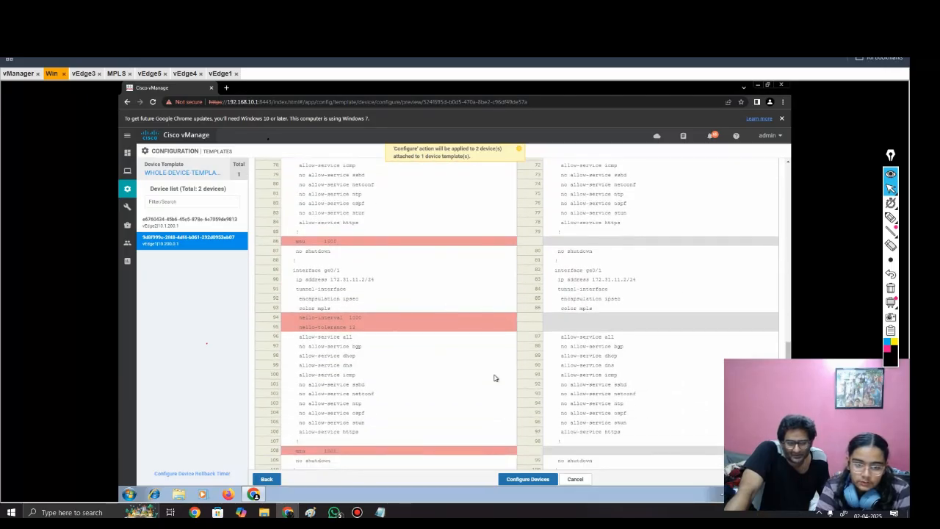
{"action": "scroll", "coordinate": [494, 378], "scroll_direction": "down", "scroll_amount": 5}
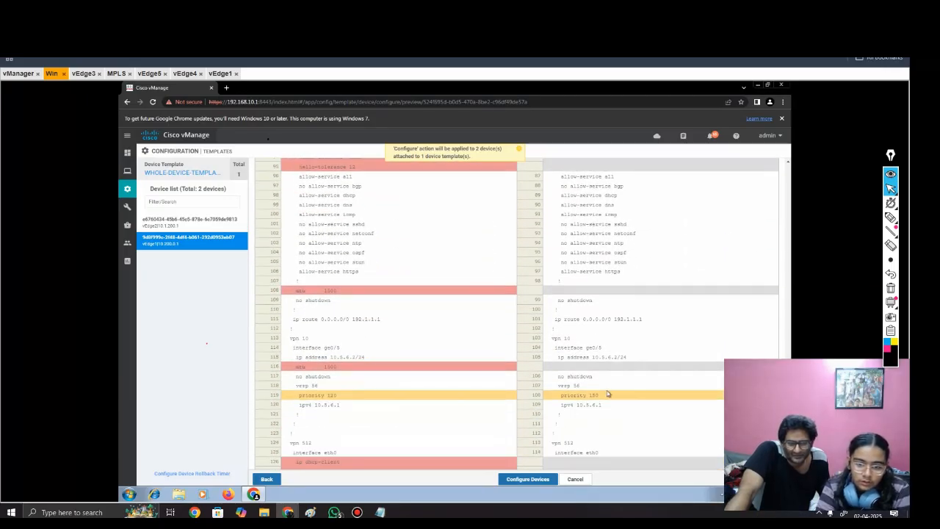
{"action": "scroll", "coordinate": [436, 407], "scroll_direction": "down", "scroll_amount": 1}
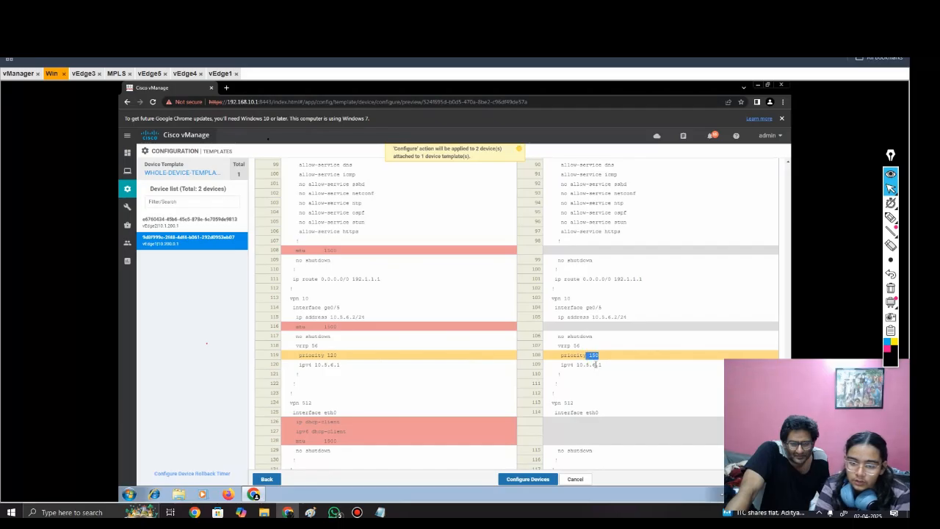
{"action": "scroll", "coordinate": [470, 403], "scroll_direction": "down", "scroll_amount": 1}
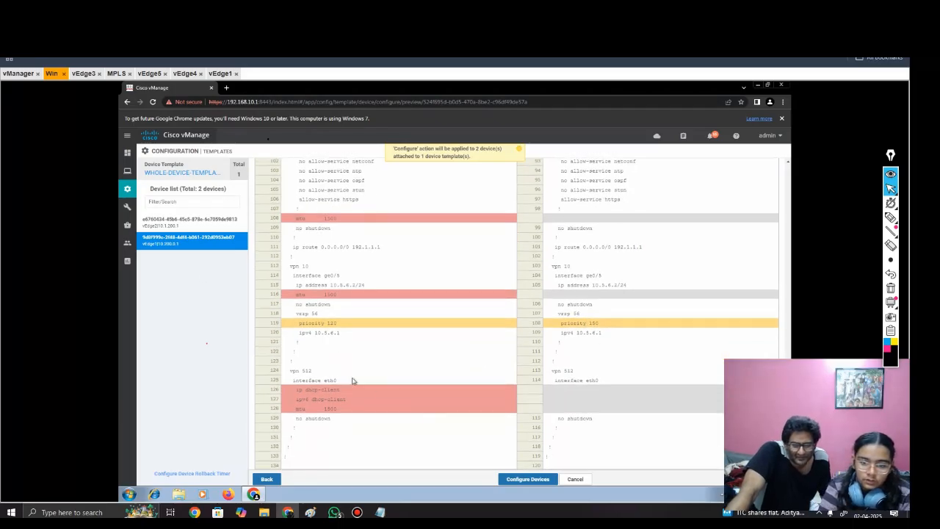
Step: Compare vEdge2's local and new configurations side by side, checking the system, BGP, interface and VRRP settings before committing
{"action": "left_click", "coordinate": [544, 479]}
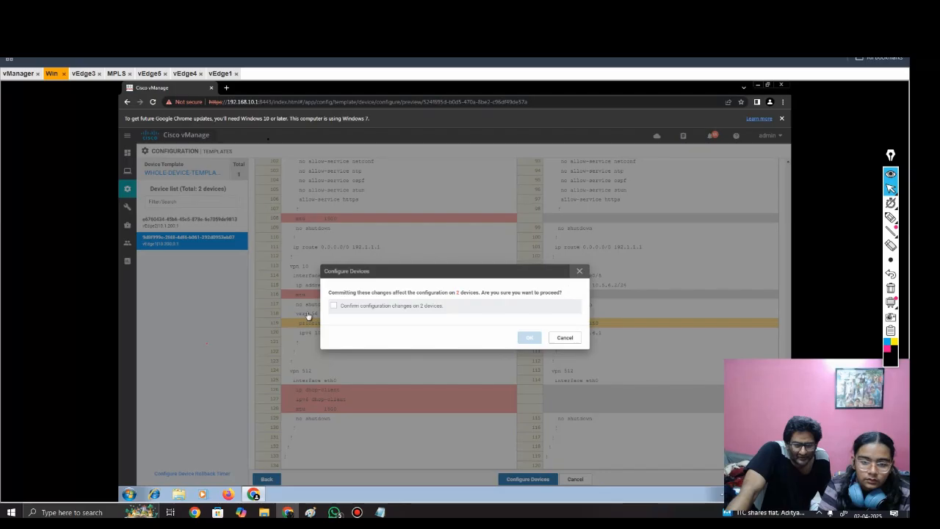
{"action": "left_click", "coordinate": [579, 271]}
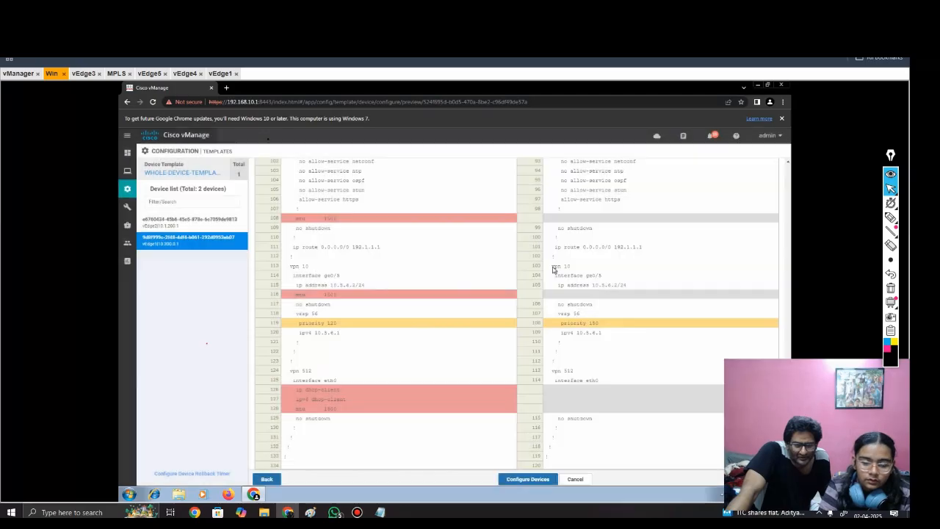
{"action": "left_click", "coordinate": [216, 228]}
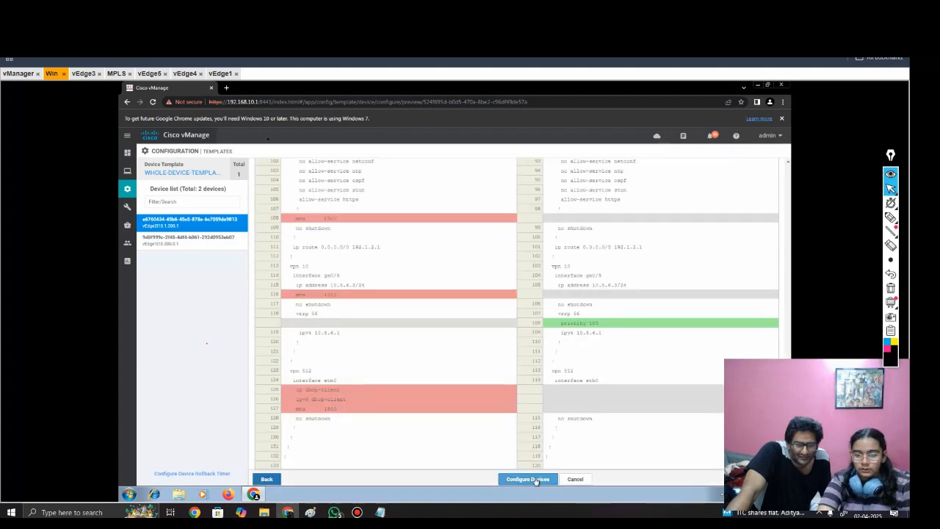
{"action": "scroll", "coordinate": [663, 308], "scroll_direction": "up", "scroll_amount": 3}
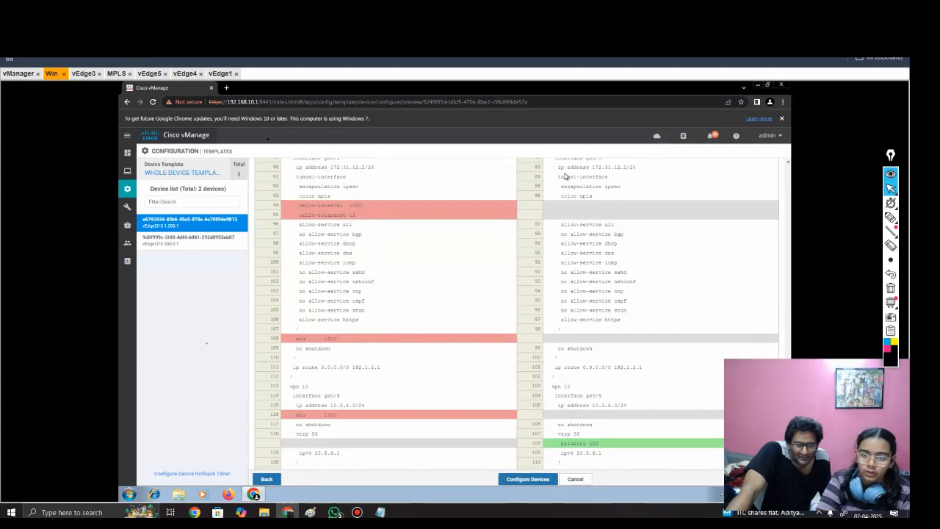
{"action": "scroll", "coordinate": [683, 417], "scroll_direction": "up", "scroll_amount": 3}
{"action": "scroll", "coordinate": [683, 417], "scroll_direction": "up", "scroll_amount": 15}
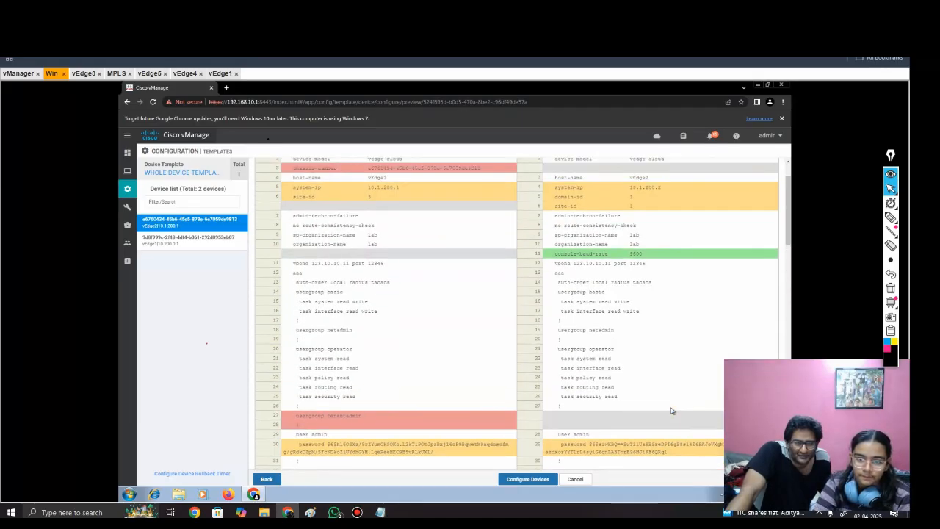
{"action": "scroll", "coordinate": [671, 411], "scroll_direction": "up", "scroll_amount": 2}
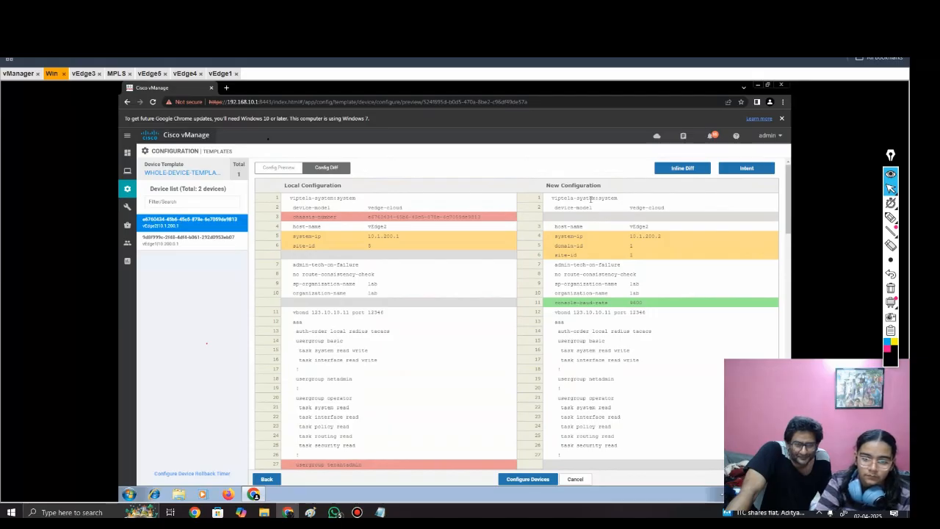
{"action": "scroll", "coordinate": [551, 309], "scroll_direction": "down", "scroll_amount": 3}
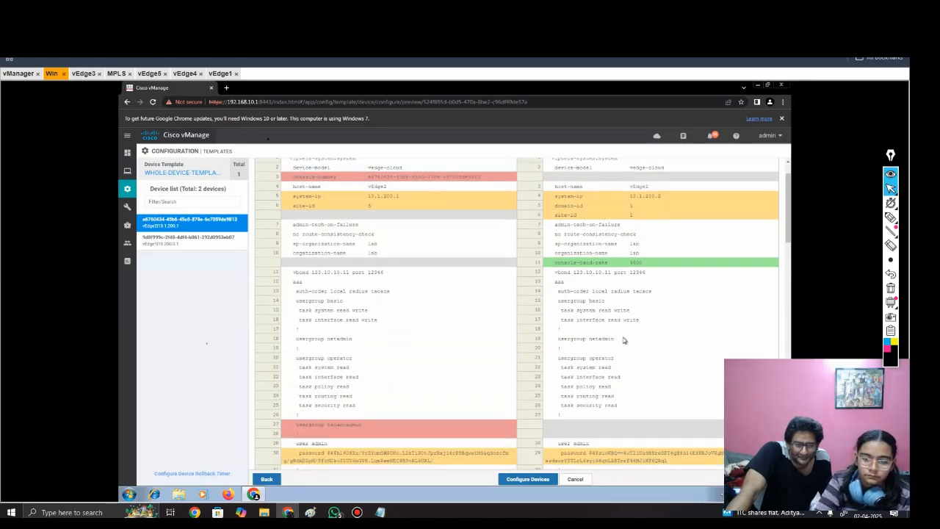
{"action": "scroll", "coordinate": [556, 369], "scroll_direction": "down", "scroll_amount": 5}
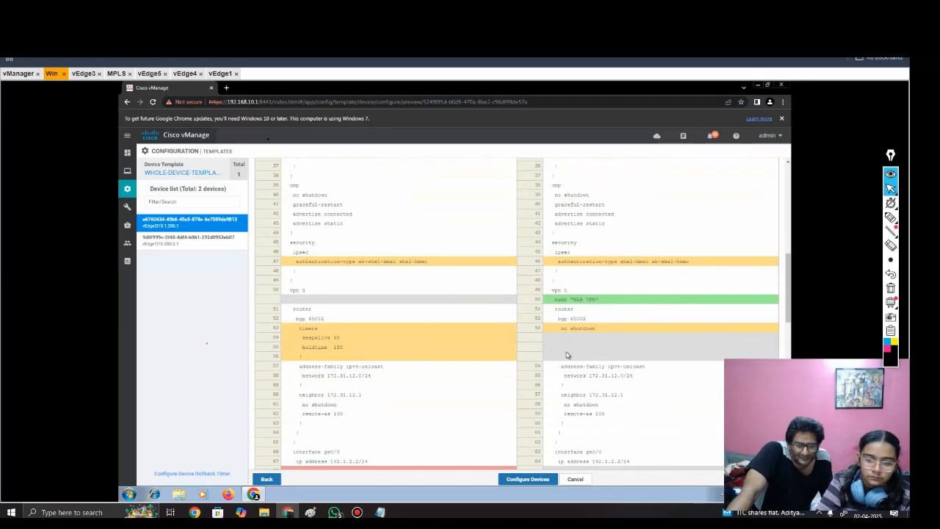
{"action": "scroll", "coordinate": [592, 395], "scroll_direction": "down", "scroll_amount": 3}
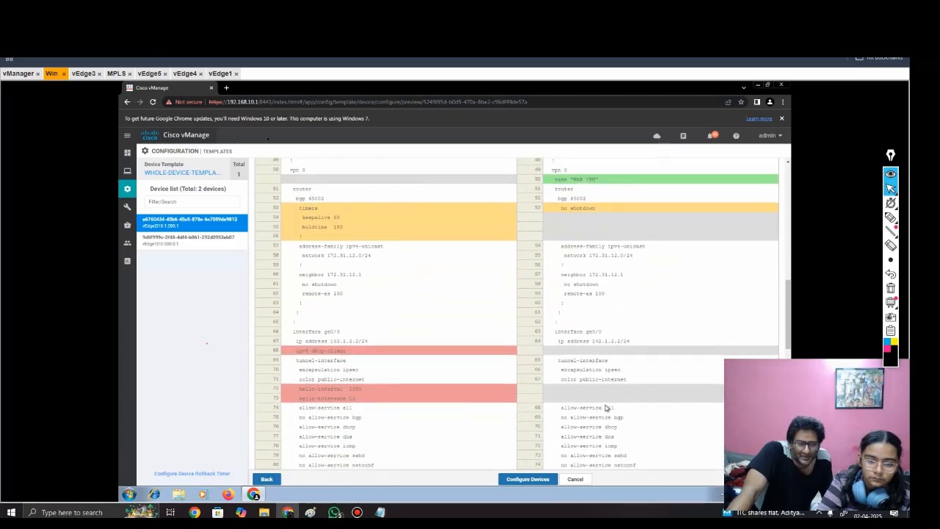
{"action": "scroll", "coordinate": [652, 389], "scroll_direction": "up", "scroll_amount": 2}
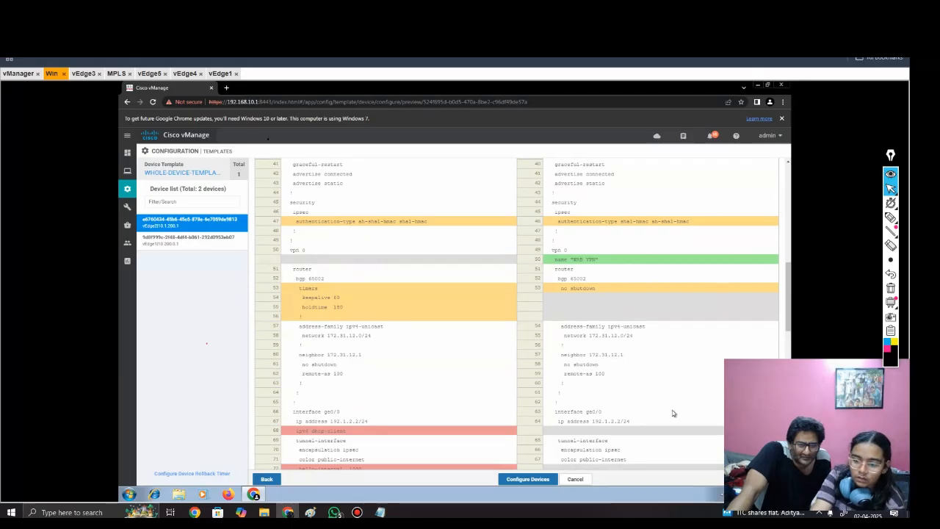
{"action": "scroll", "coordinate": [673, 414], "scroll_direction": "down", "scroll_amount": 4}
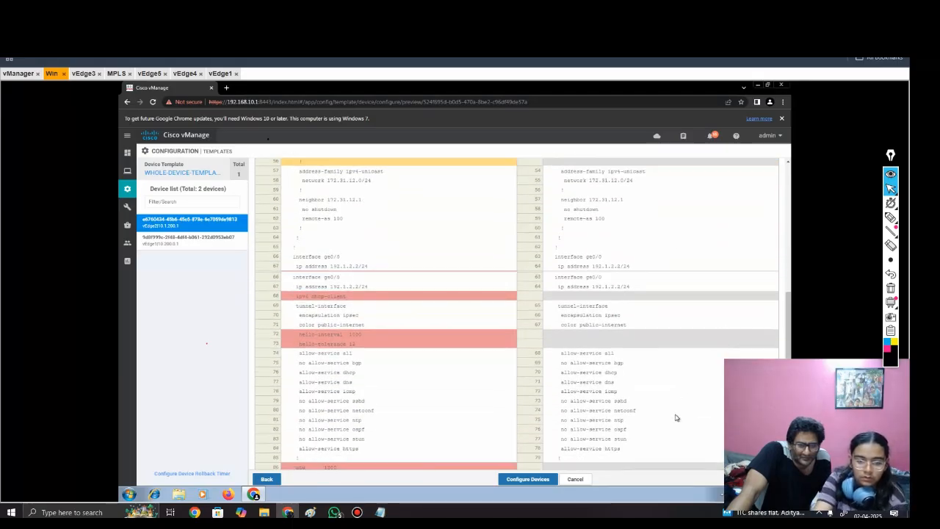
Step: Finish reviewing vEdge2's configuration differences, then confirm and push the template changes to both devices
{"action": "scroll", "coordinate": [679, 418], "scroll_direction": "down", "scroll_amount": 9}
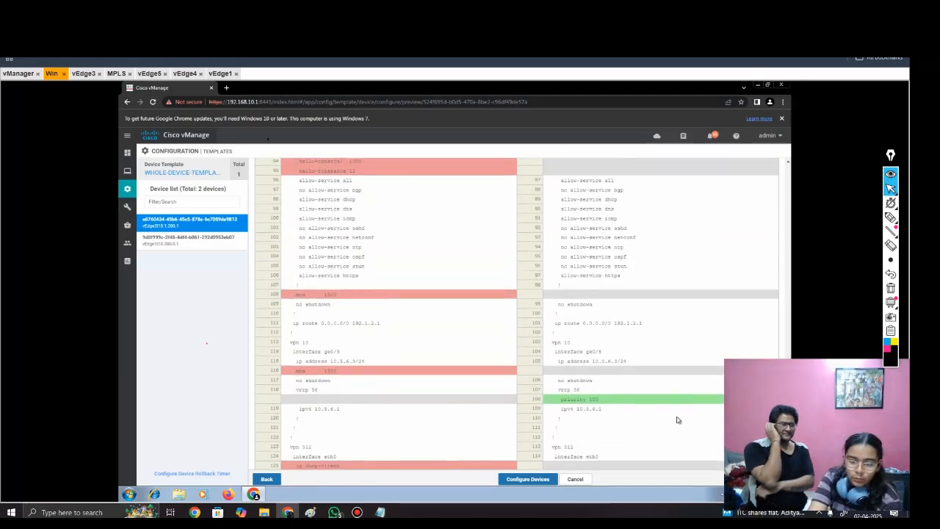
{"action": "scroll", "coordinate": [672, 430], "scroll_direction": "down", "scroll_amount": 2}
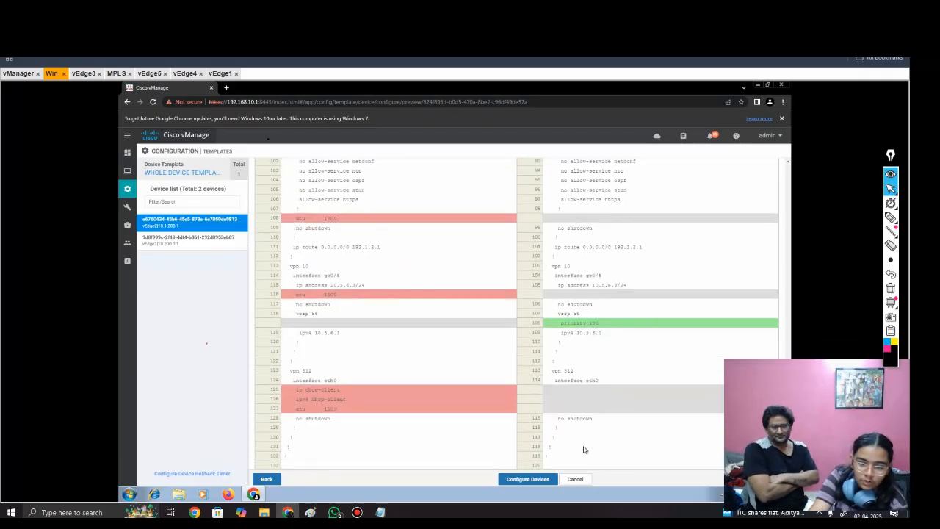
{"action": "left_click", "coordinate": [519, 479]}
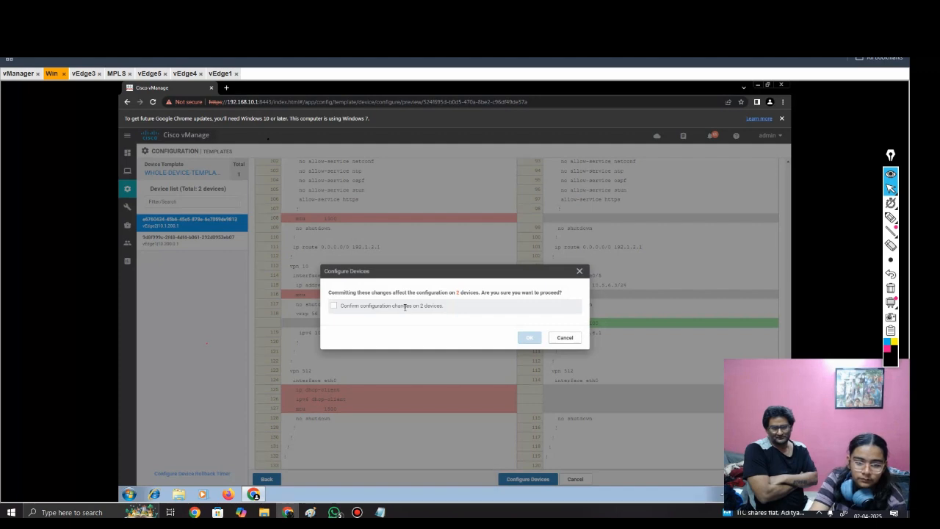
{"action": "left_click", "coordinate": [335, 305]}
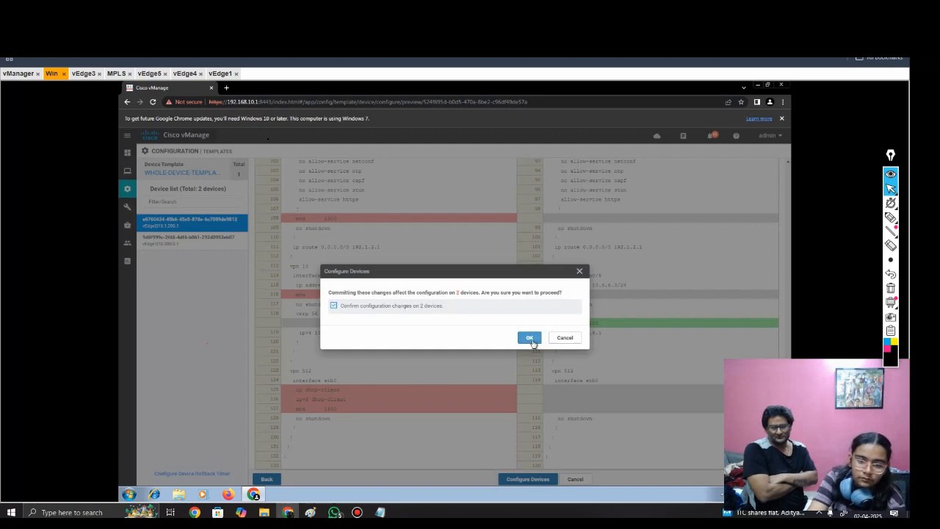
{"action": "left_click", "coordinate": [530, 338]}
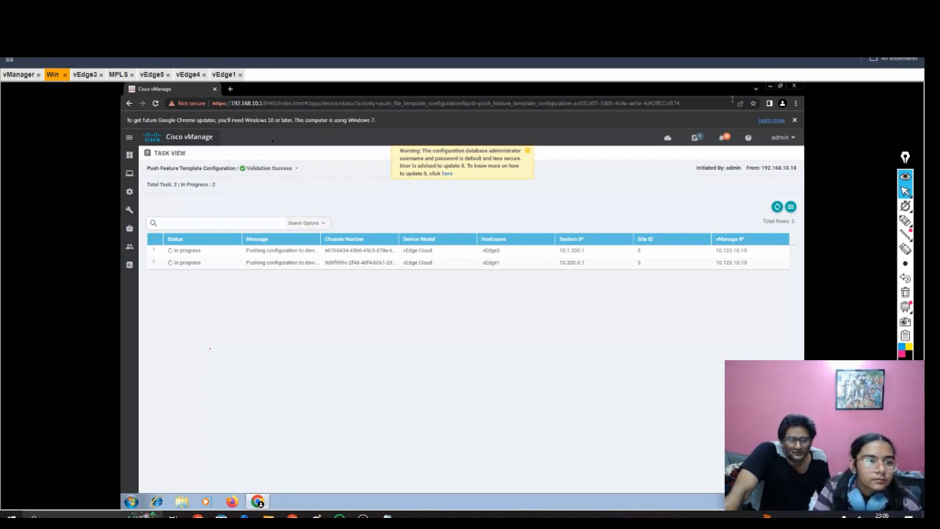
Step: Reopen the Win machine's console from the lab topology and reload the vManage task view
{"action": "left_click", "coordinate": [44, 42]}
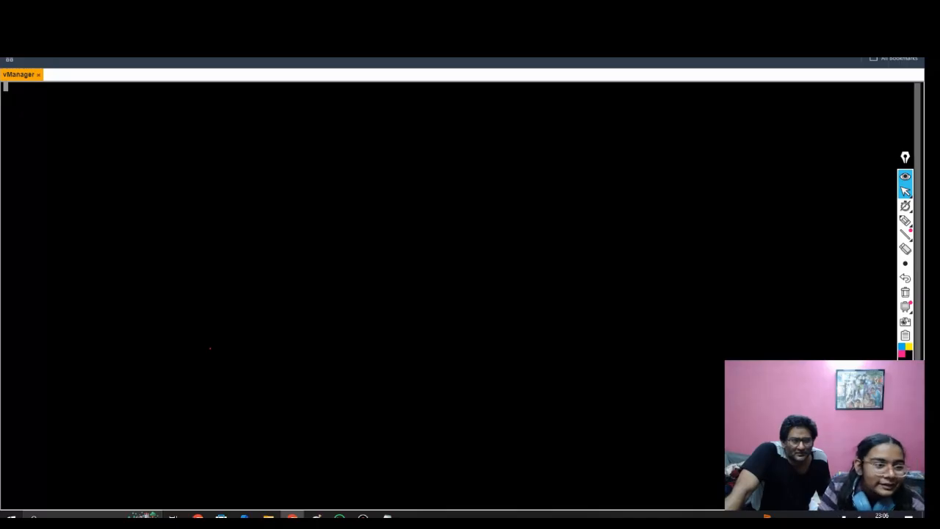
{"action": "key", "text": "ctrl+shift+Tab"}
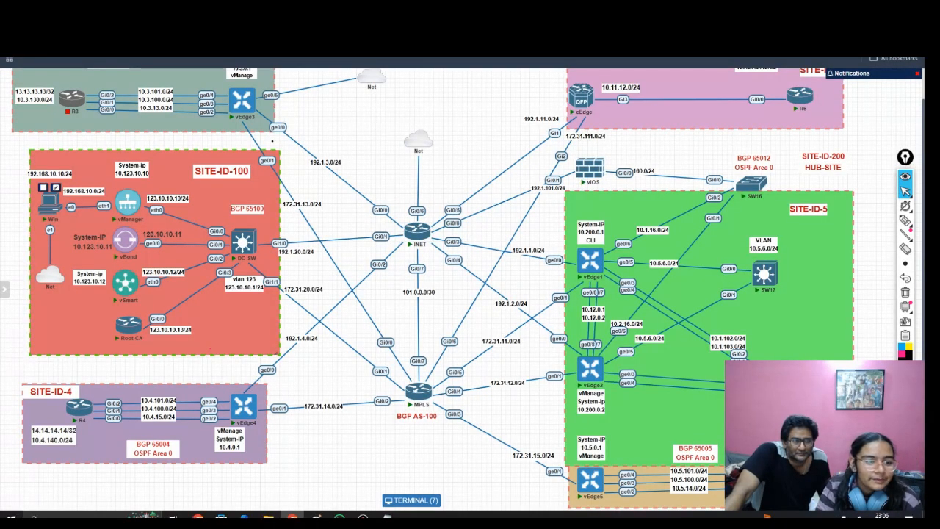
{"action": "left_click", "coordinate": [50, 201]}
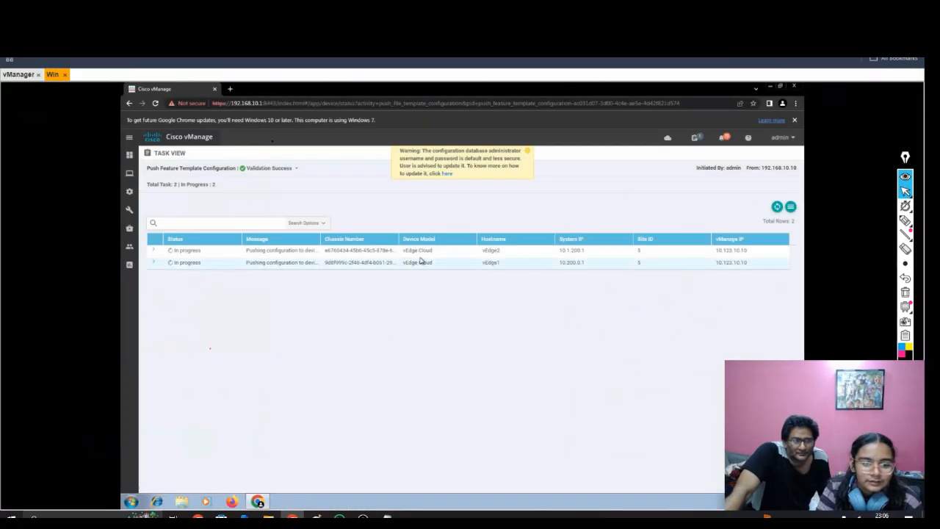
{"action": "left_click", "coordinate": [156, 104]}
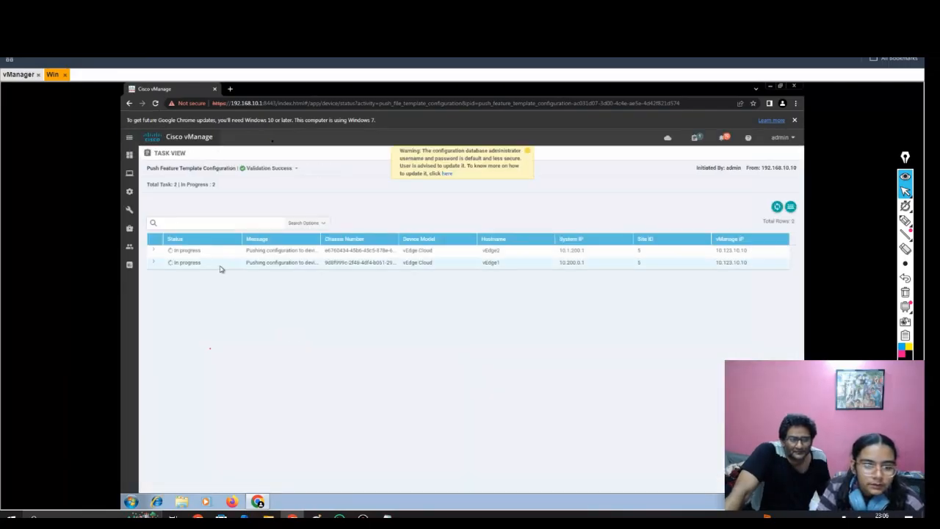
Step: Expand vEdge1's task log, follow the progress of its configuration push, and collapse the log
{"action": "mouse_move", "coordinate": [153, 251]}
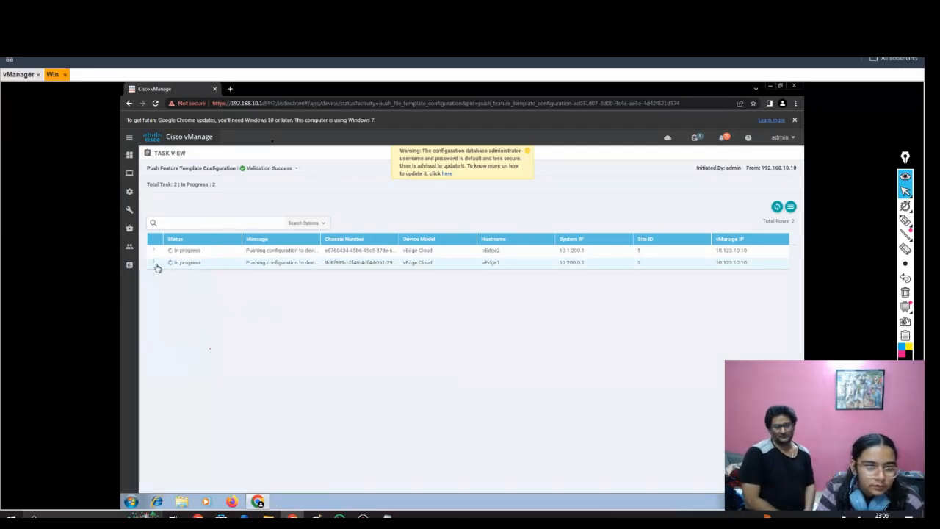
{"action": "left_click", "coordinate": [155, 265]}
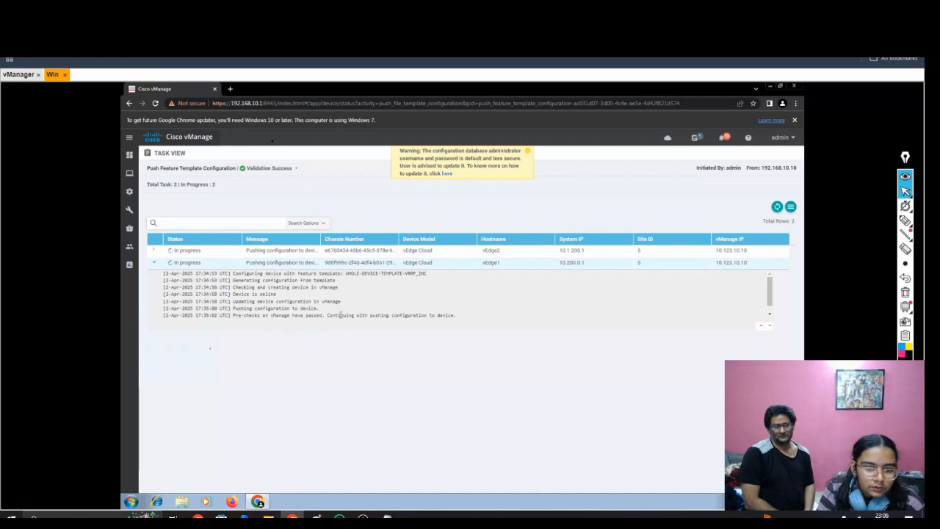
{"action": "left_click_drag", "start_coordinate": [327, 315], "coordinate": [435, 326]}
{"action": "left_click", "coordinate": [419, 353]}
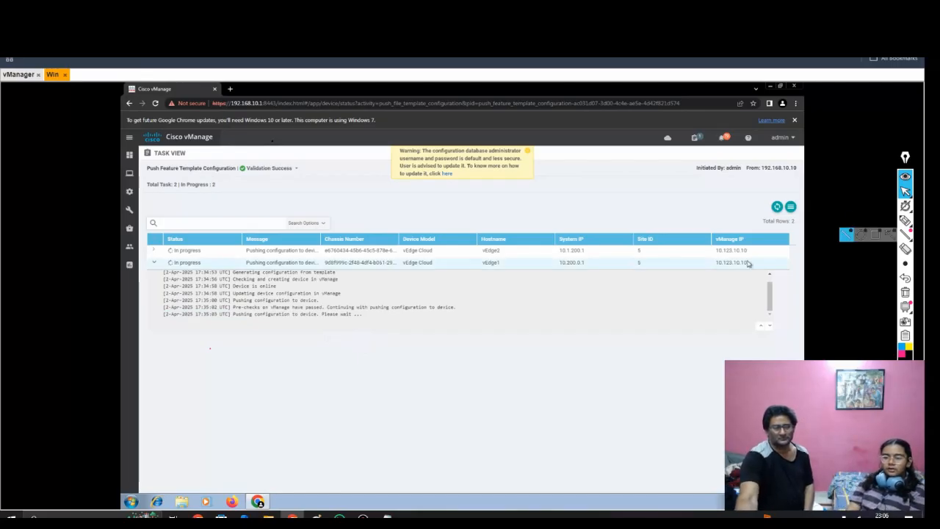
{"action": "mouse_move", "coordinate": [905, 220]}
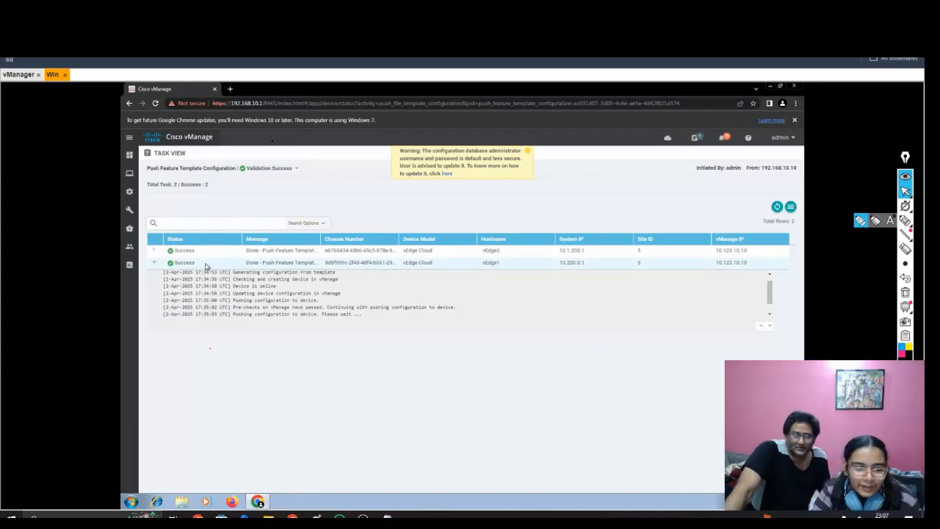
{"action": "left_click_drag", "start_coordinate": [197, 262], "coordinate": [155, 257]}
{"action": "left_click", "coordinate": [182, 322]}
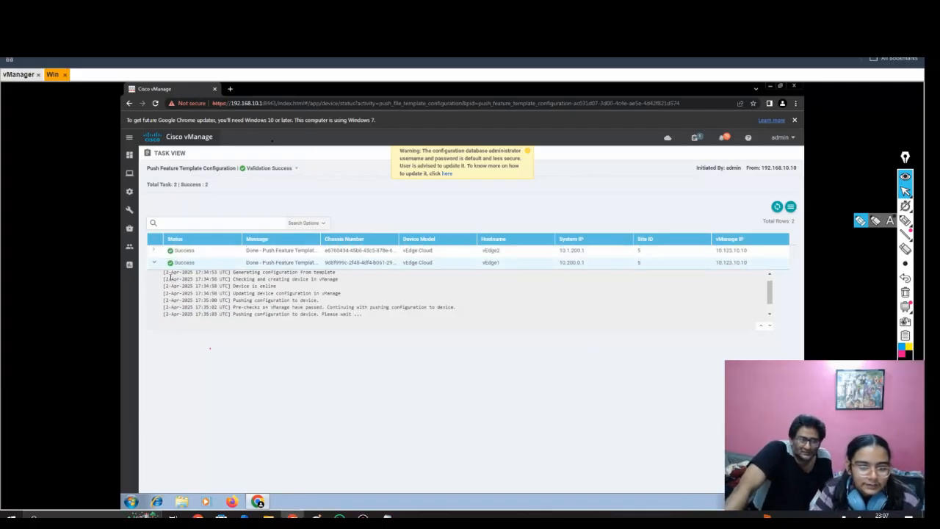
{"action": "left_click", "coordinate": [155, 263]}
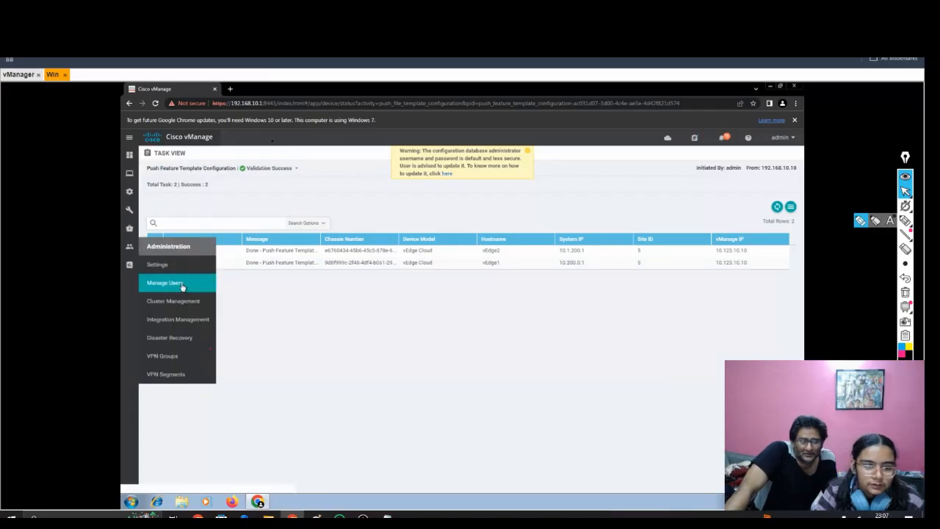
Step: Check vEdge1's push status and open the WAN Edge device list under Configuration
{"action": "left_click_drag", "start_coordinate": [200, 265], "coordinate": [173, 261]}
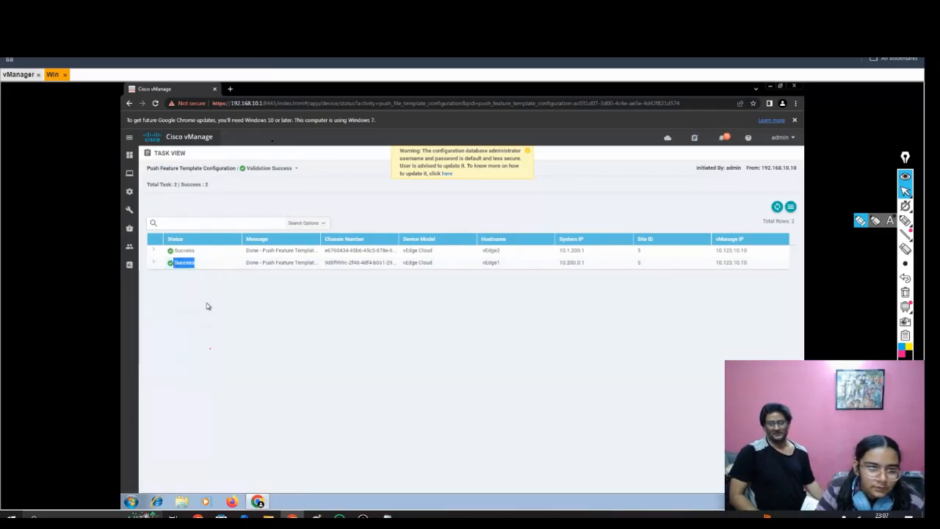
{"action": "left_click", "coordinate": [204, 288]}
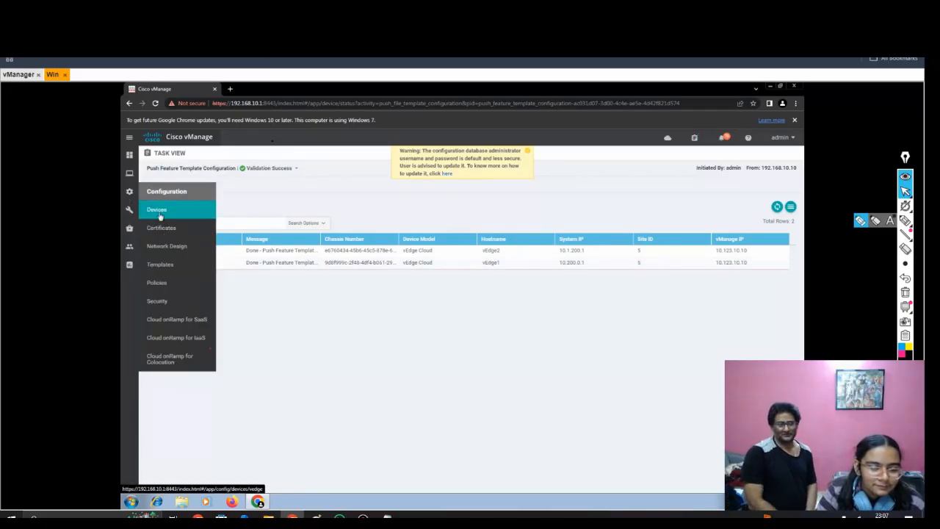
{"action": "left_click", "coordinate": [159, 213]}
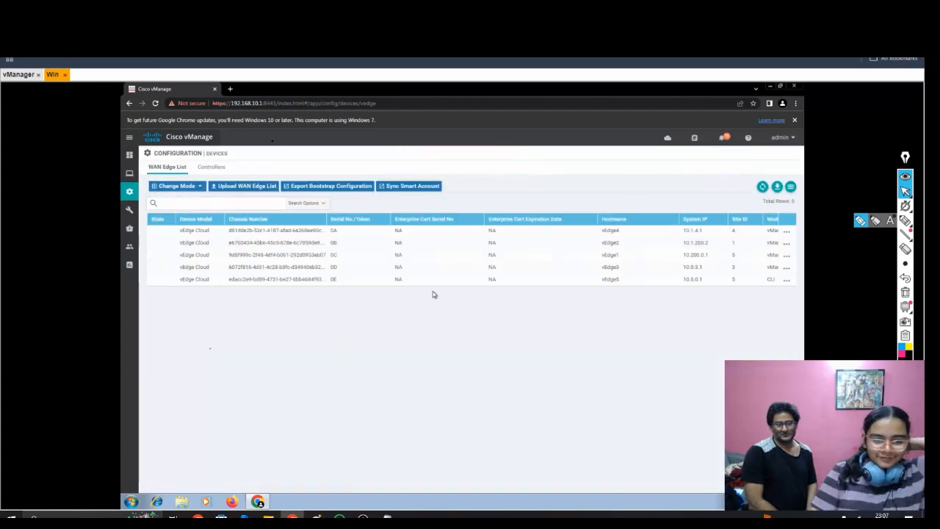